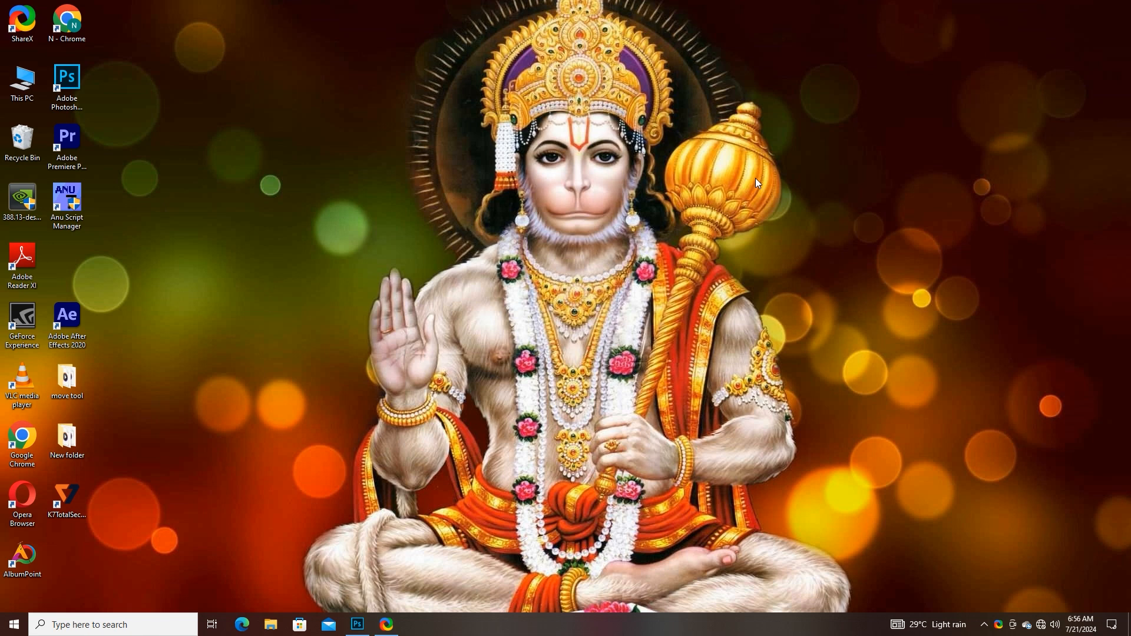
- Switch to Photoshop and look through the open documents, returning to the face in the jalamma1.jpg portrait
{"action": "left_click", "coordinate": [357, 626]}
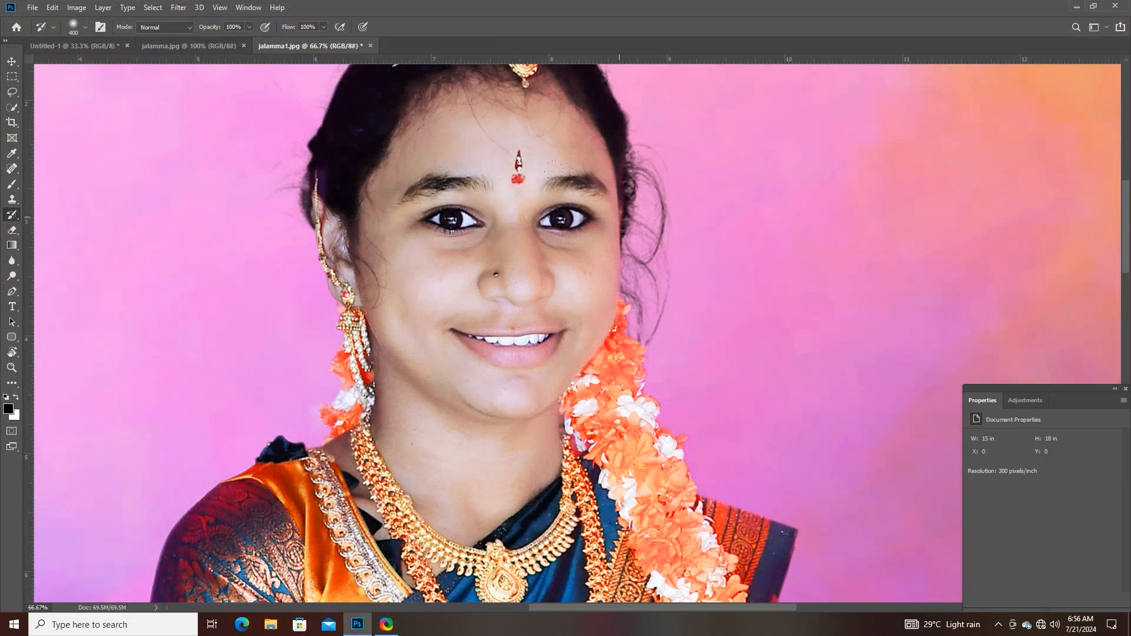
{"action": "left_click", "coordinate": [103, 46]}
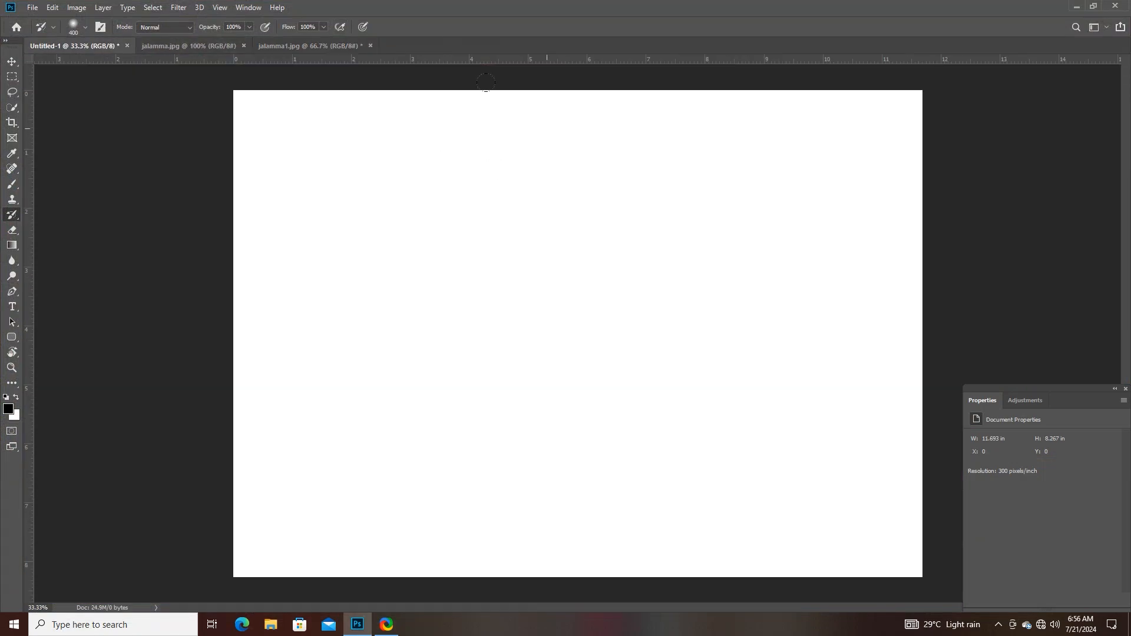
{"action": "left_click", "coordinate": [192, 47]}
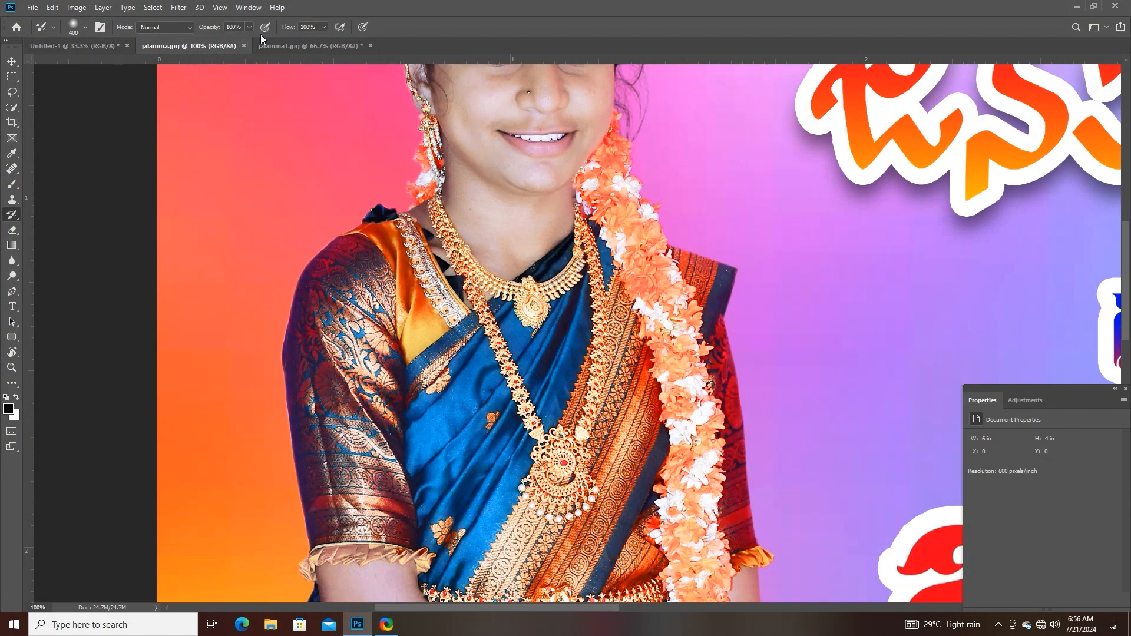
{"action": "left_click", "coordinate": [310, 46]}
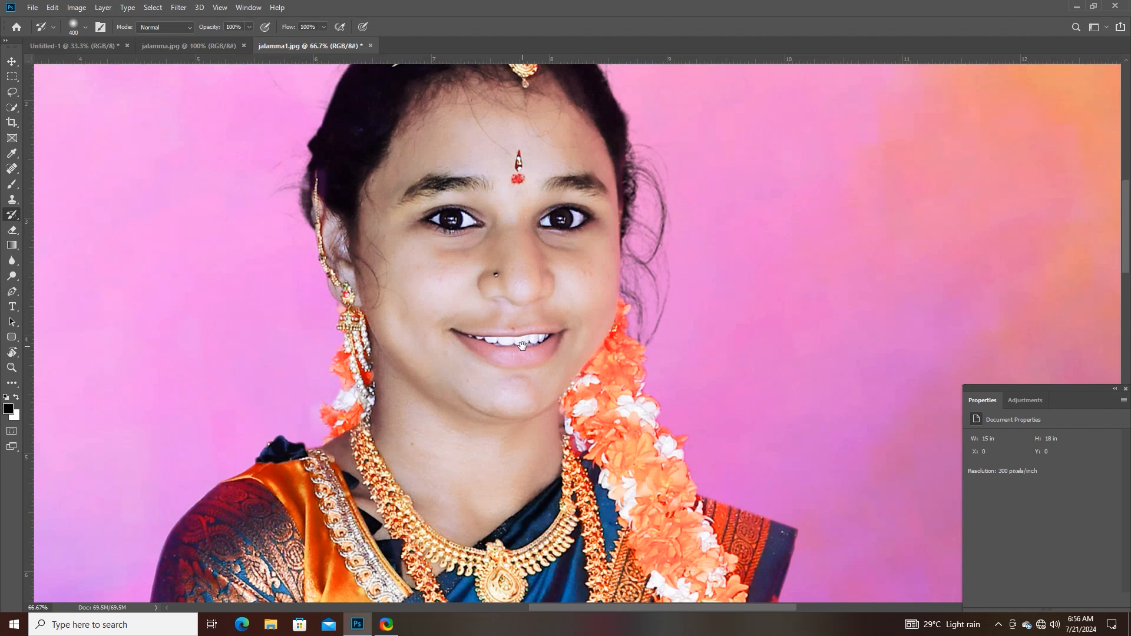
{"action": "left_click_drag", "start_coordinate": [522, 344], "coordinate": [562, 359]}
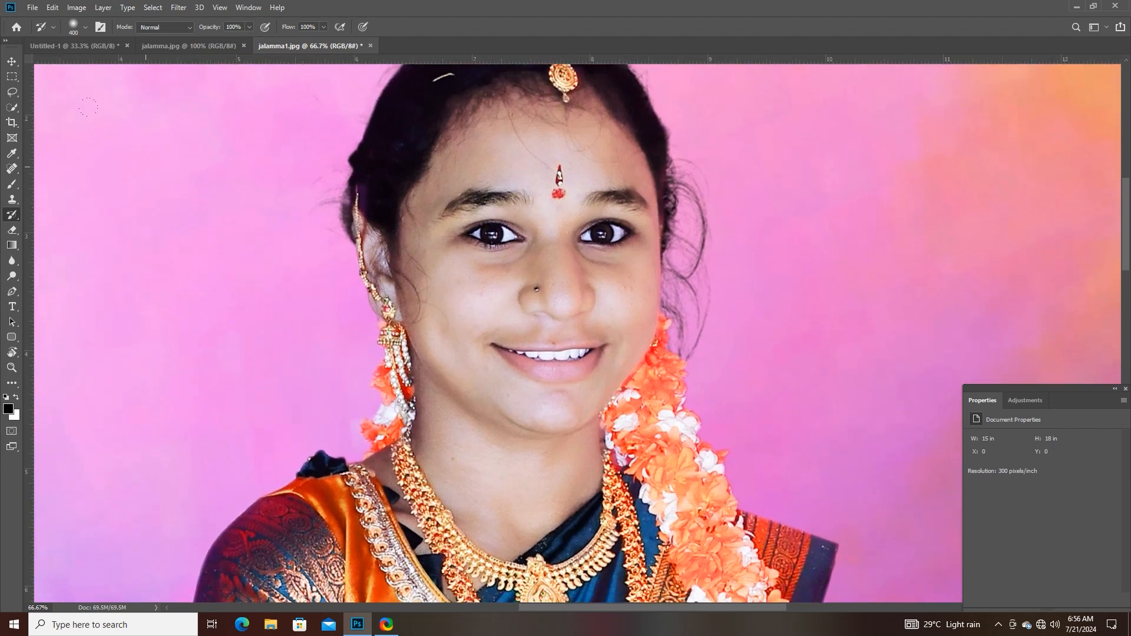
- Remove the bindi from the forehead with the Spot Healing Brush in Content-Aware mode
{"action": "right_click", "coordinate": [11, 214]}
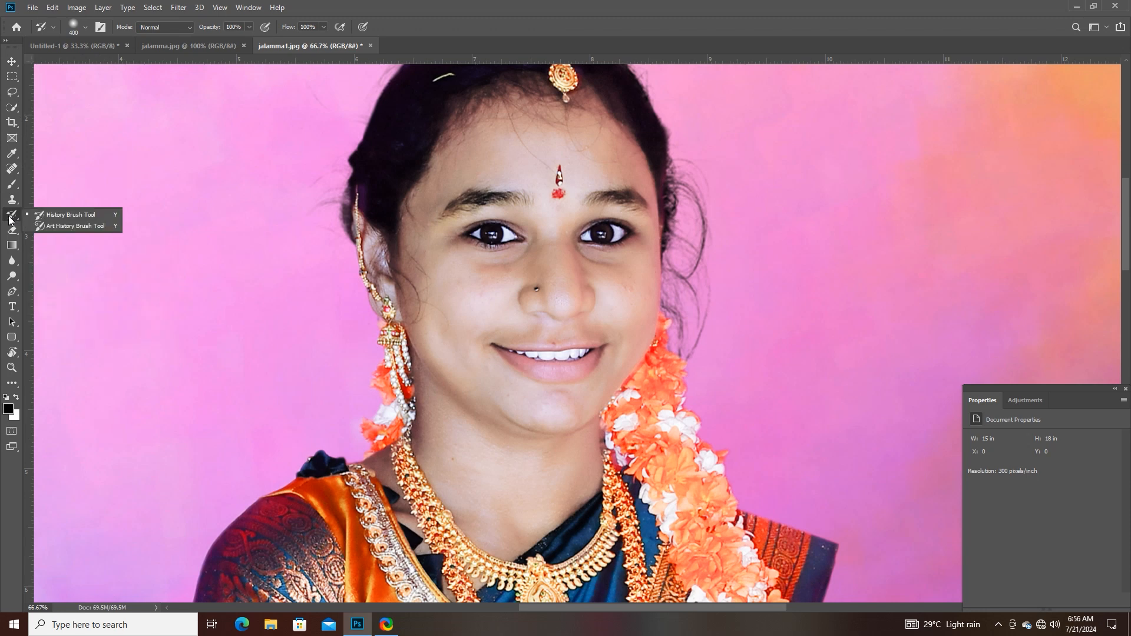
{"action": "left_click", "coordinate": [55, 217]}
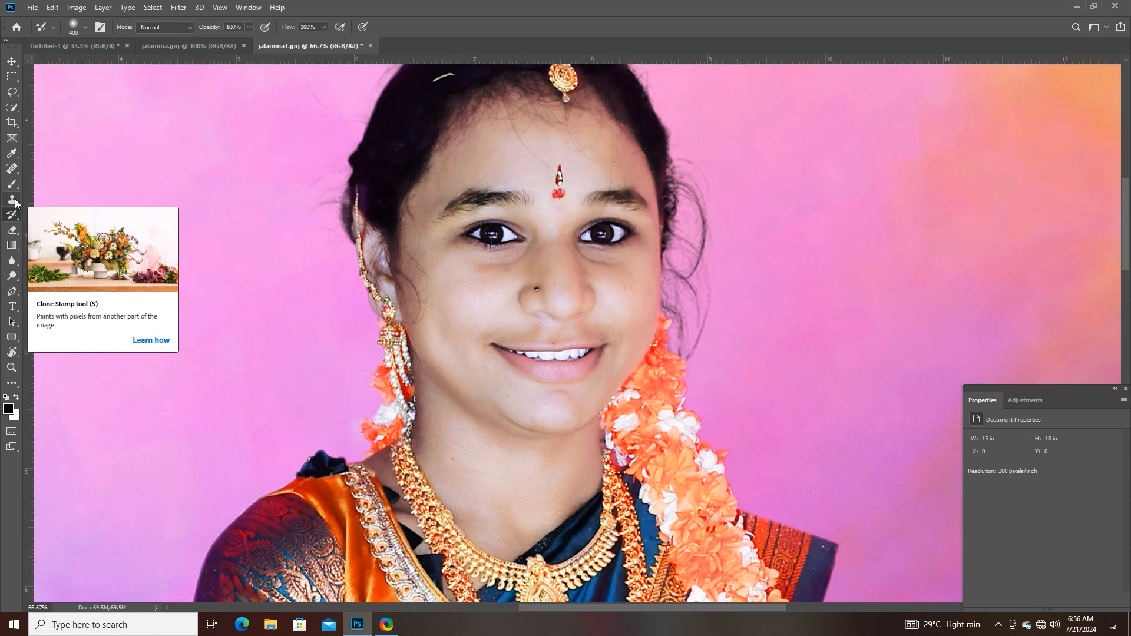
{"action": "left_click", "coordinate": [12, 169]}
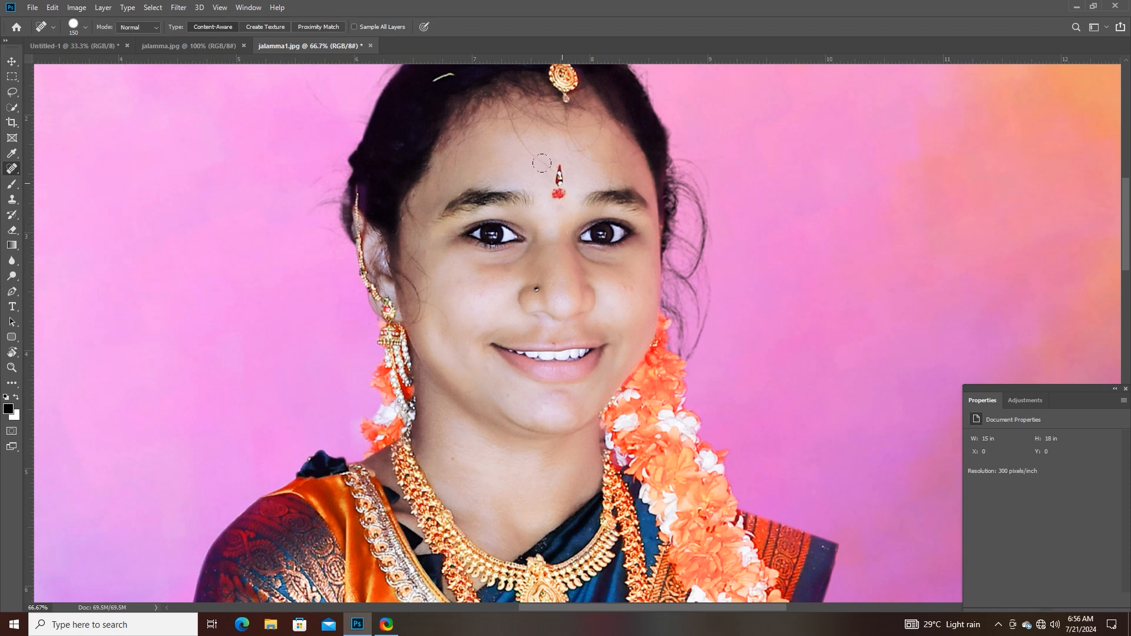
{"action": "left_click", "coordinate": [561, 183]}
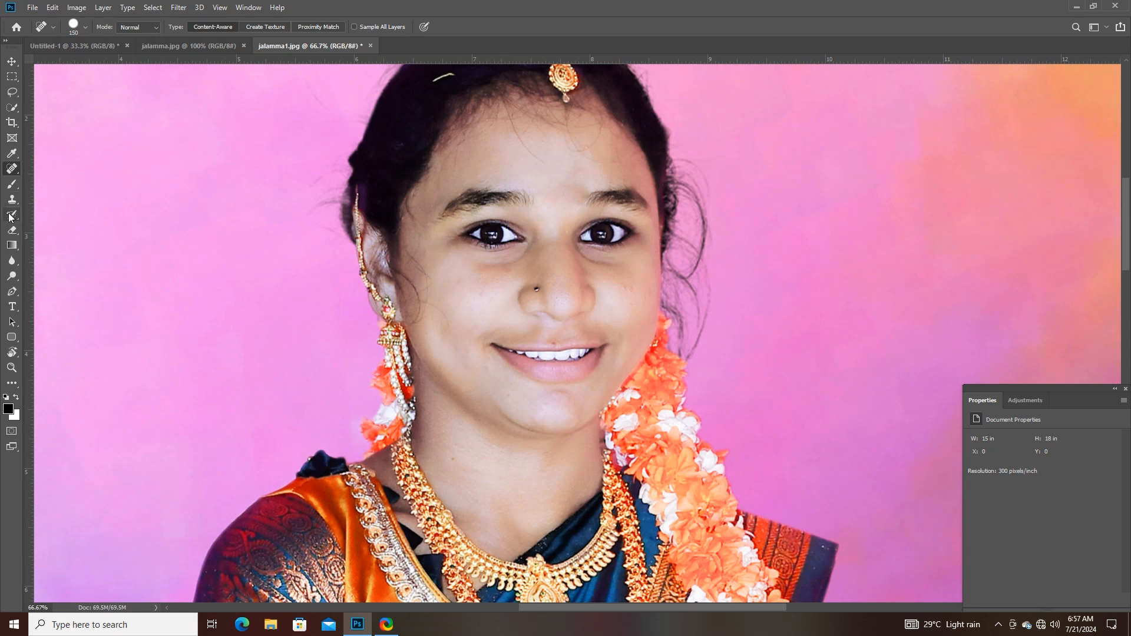
{"action": "key", "text": "ctrl+z"}
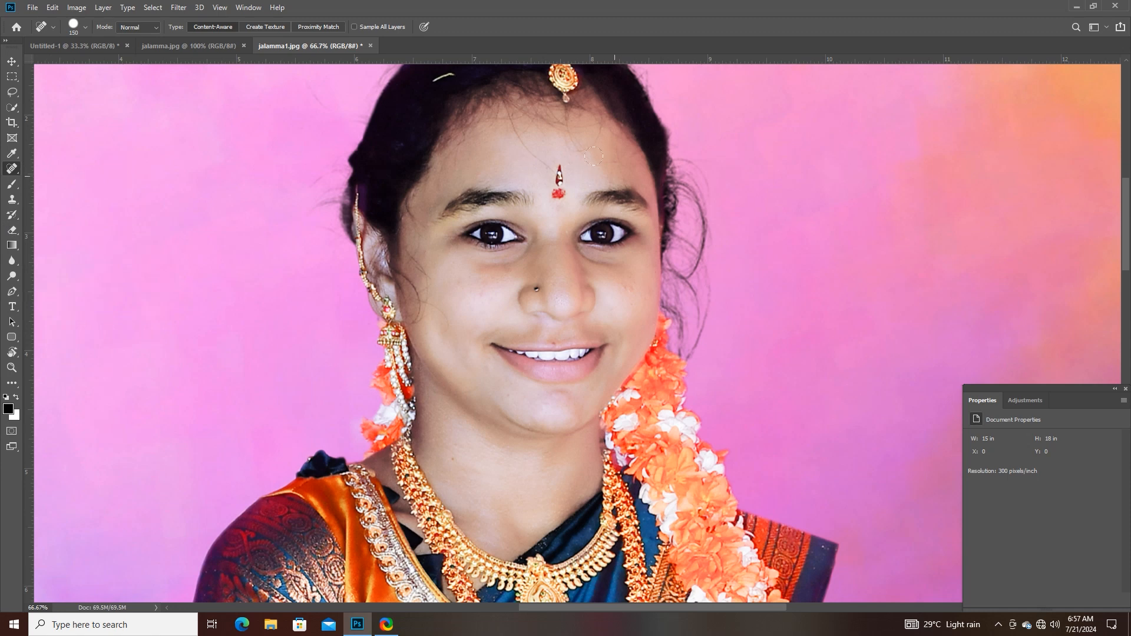
{"action": "left_click", "coordinate": [569, 184]}
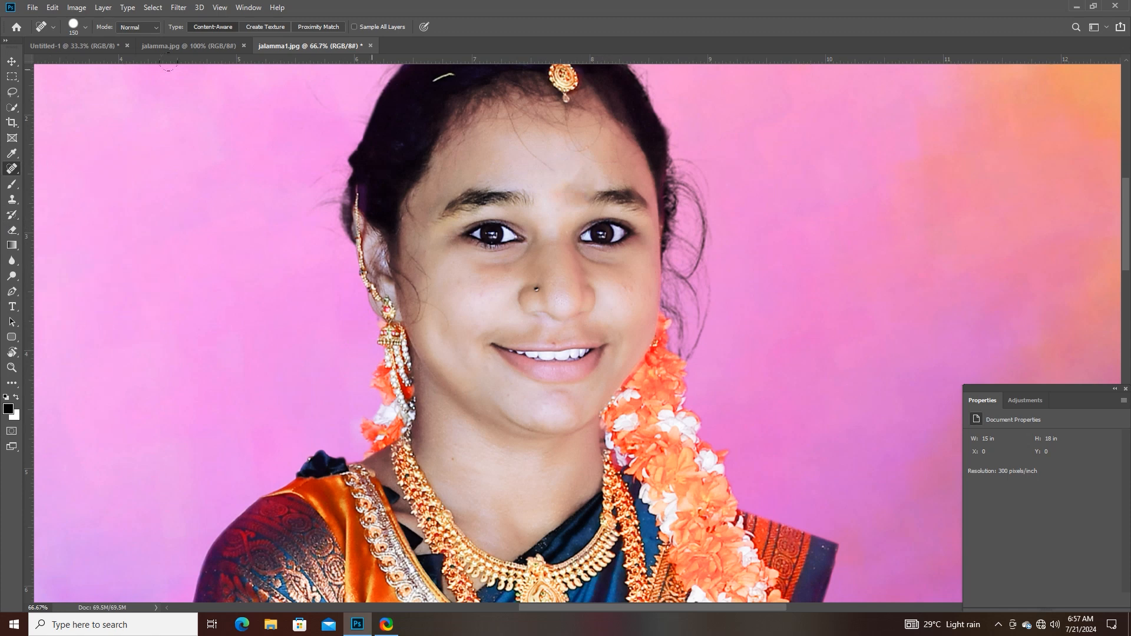
- Paint the removed bindi back onto the forehead with the History Brush at size 150
{"action": "left_click_drag", "start_coordinate": [12, 215], "coordinate": [109, 222]}
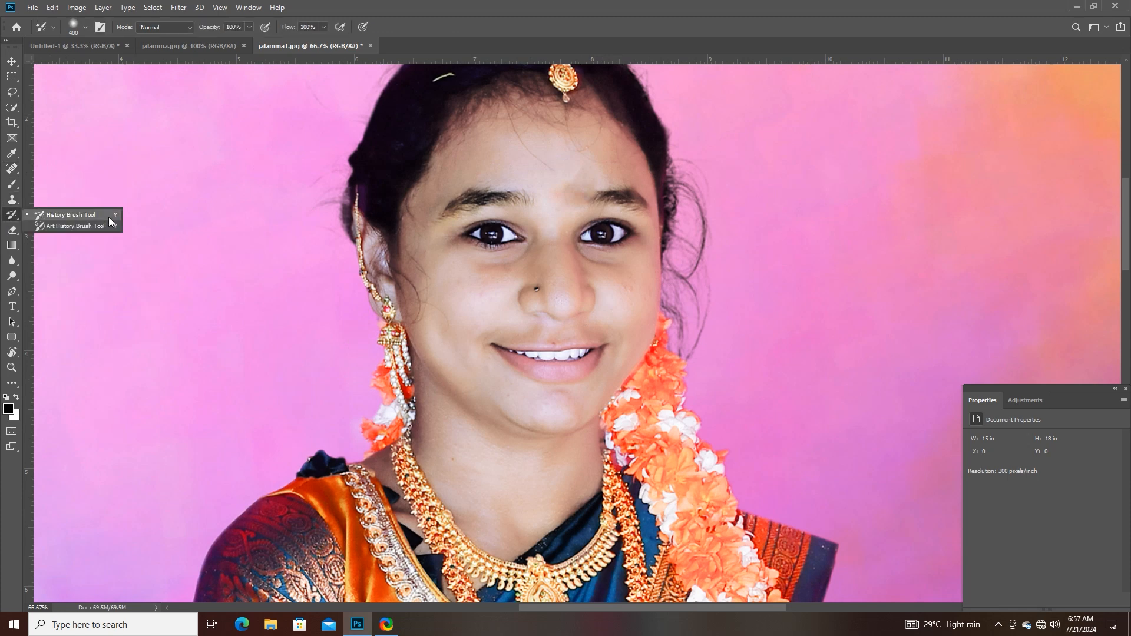
{"action": "left_click", "coordinate": [108, 216]}
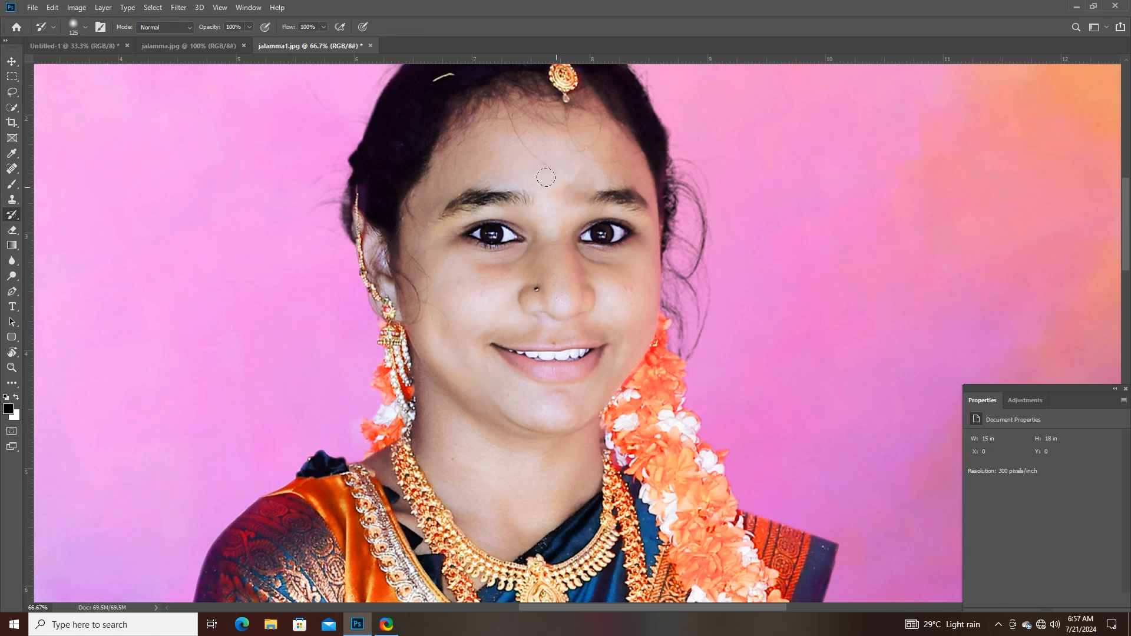
{"action": "key", "text": "bracketright"}
{"action": "right_click", "coordinate": [12, 217]}
{"action": "left_click", "coordinate": [35, 215]}
{"action": "left_click_drag", "start_coordinate": [561, 197], "coordinate": [560, 184]}
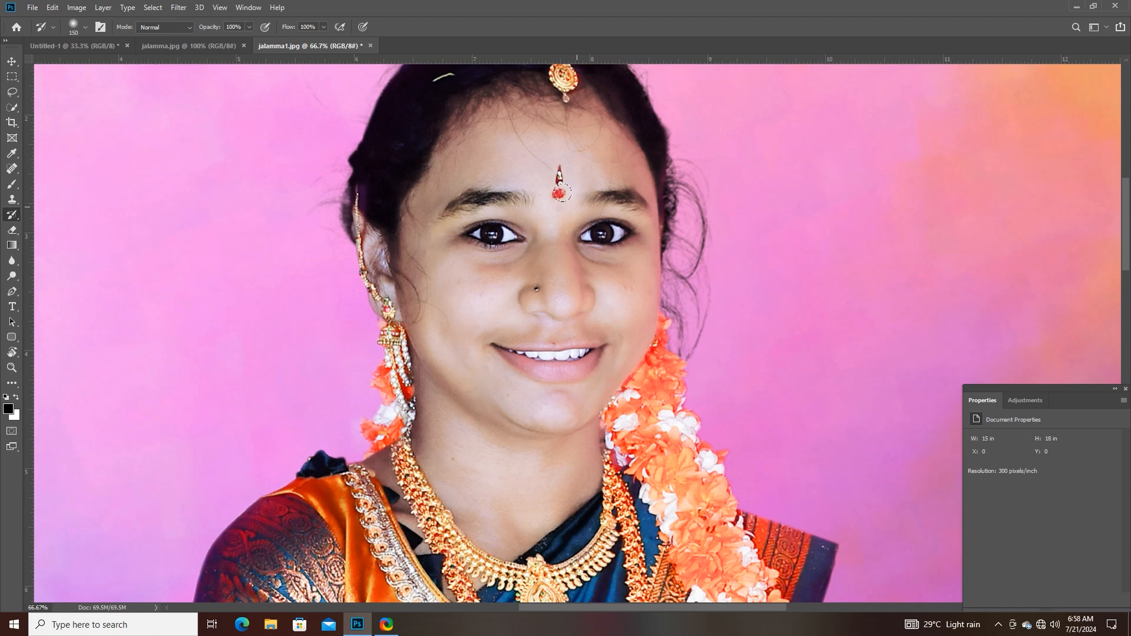
- Choose the Art History Brush and convert the portrait to black and white with the Default preset
{"action": "right_click", "coordinate": [12, 215]}
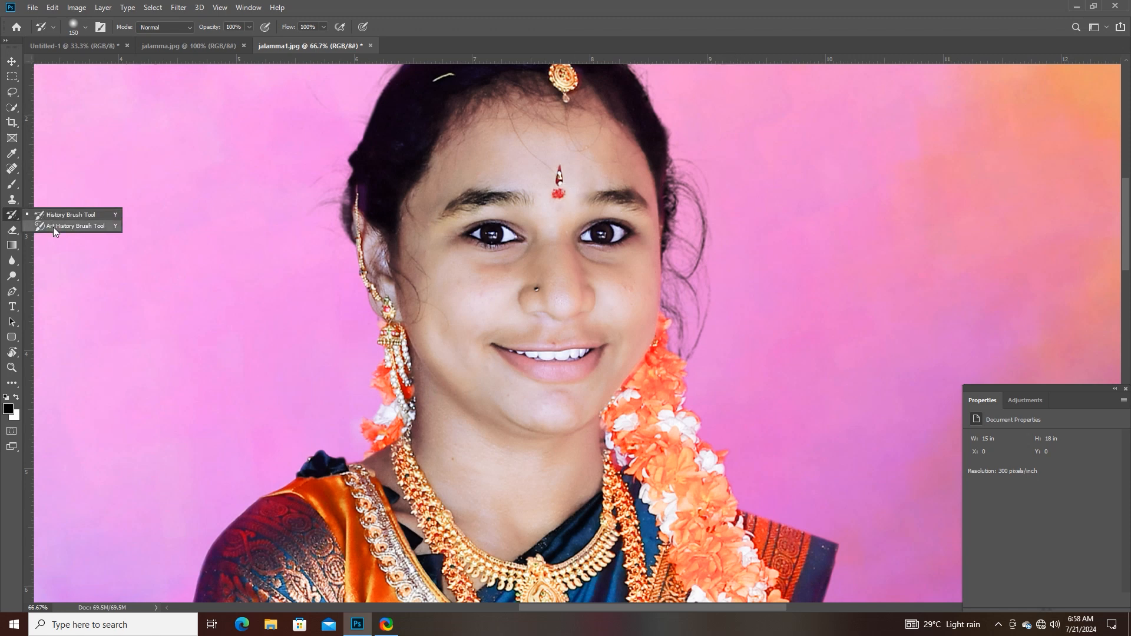
{"action": "left_click", "coordinate": [73, 227]}
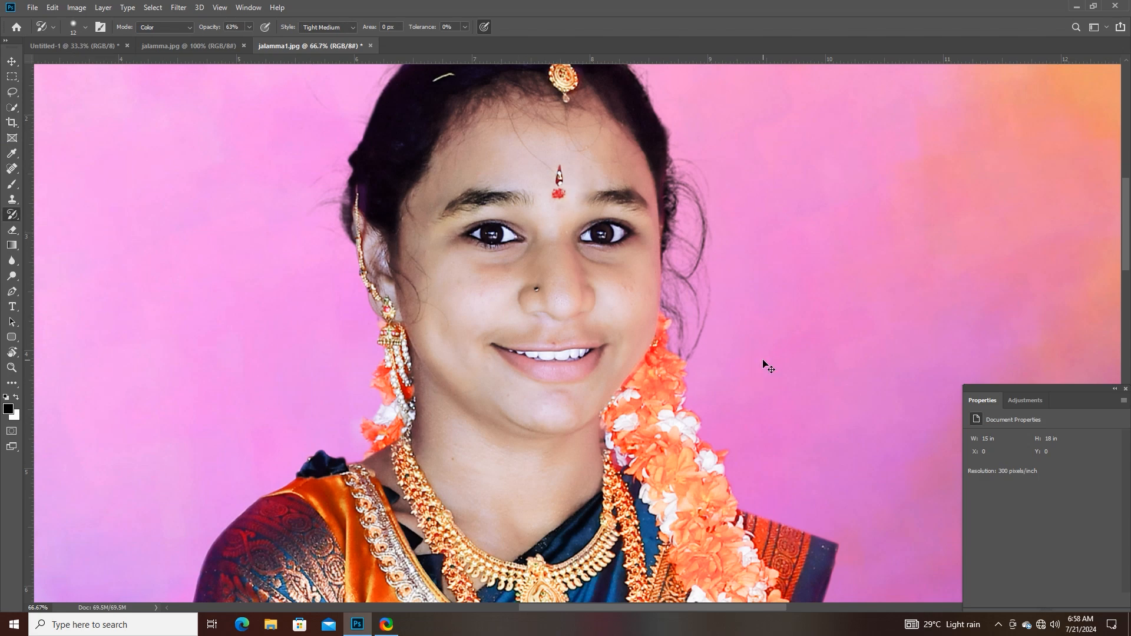
{"action": "key", "text": "ctrl+minus"}
{"action": "key", "text": "ctrl+minus"}
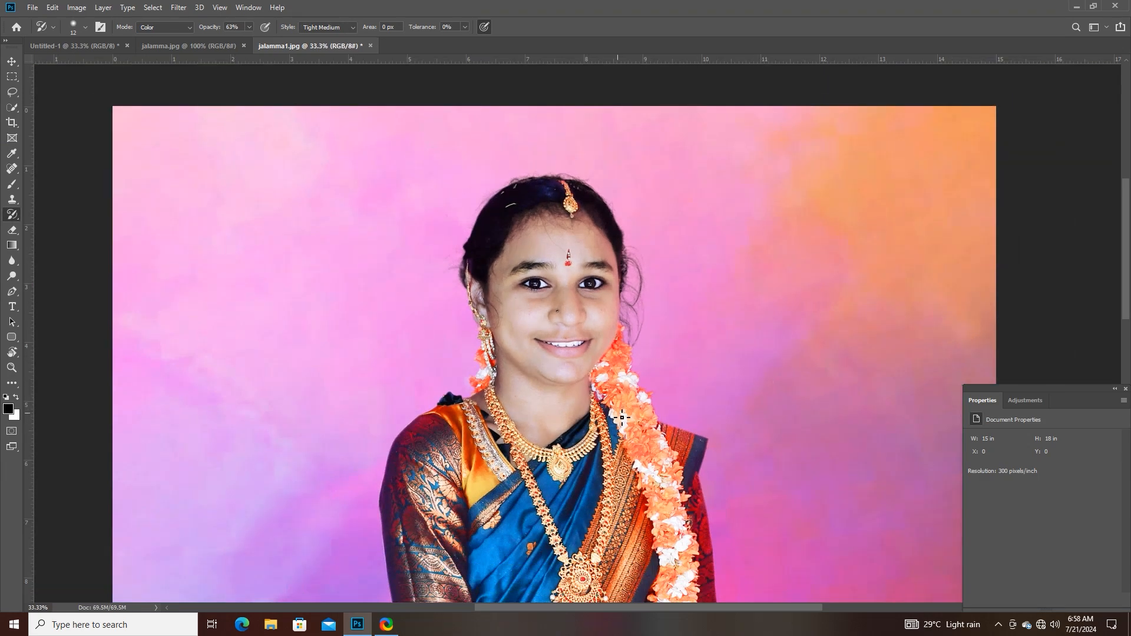
{"action": "left_click_drag", "start_coordinate": [509, 453], "coordinate": [452, 318]}
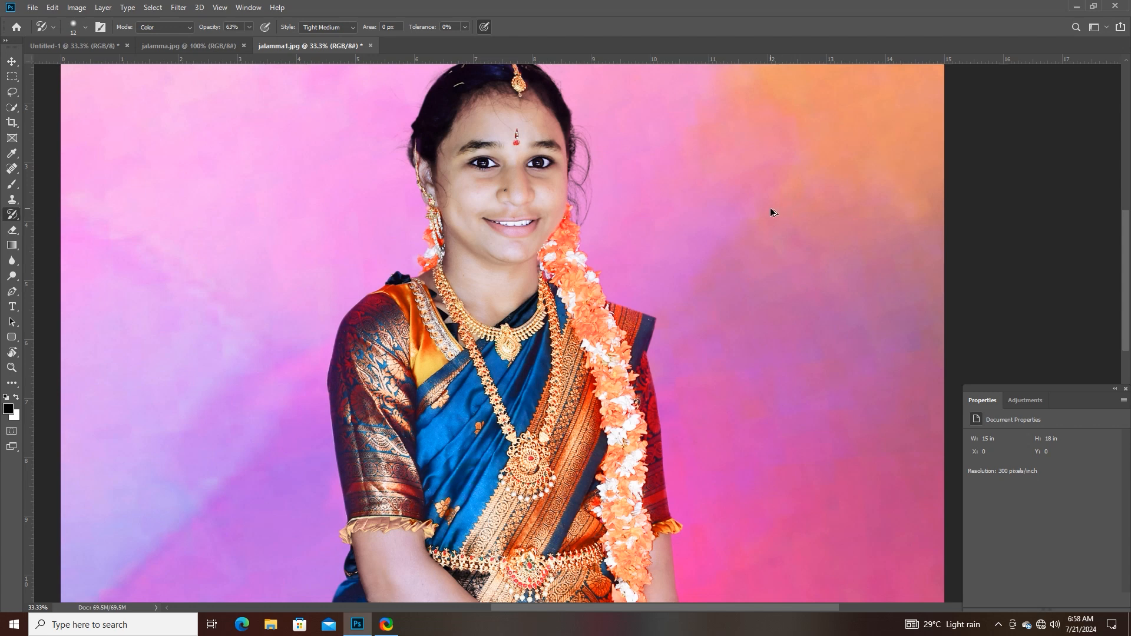
{"action": "key", "text": "ctrl+shift+alt+b"}
{"action": "left_click_drag", "start_coordinate": [542, 90], "coordinate": [844, 92]}
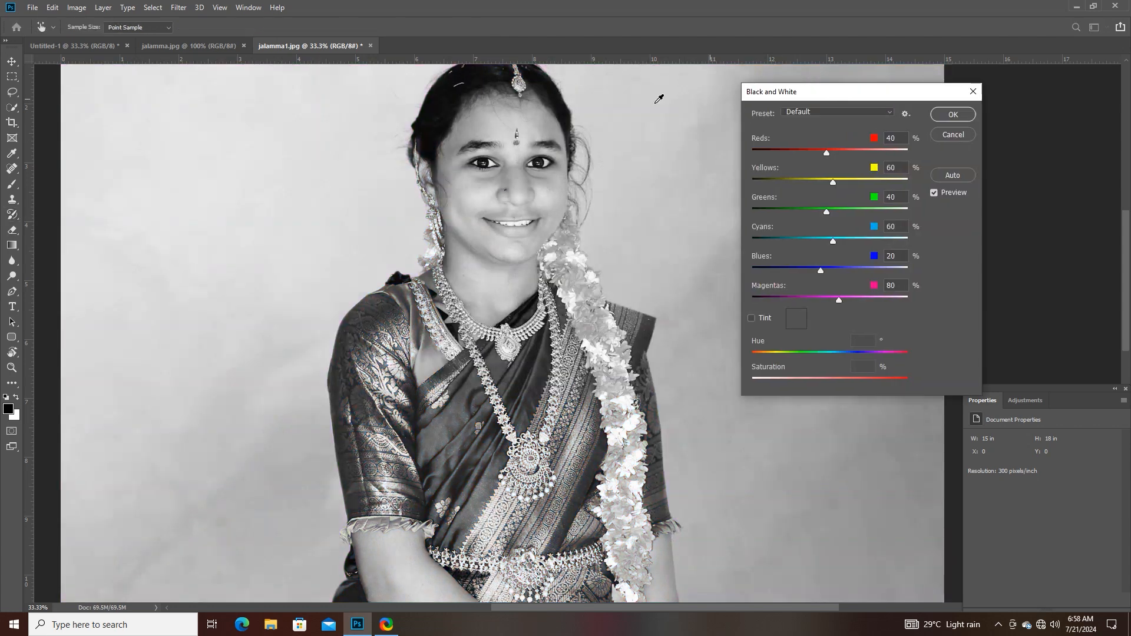
{"action": "left_click", "coordinate": [962, 114]}
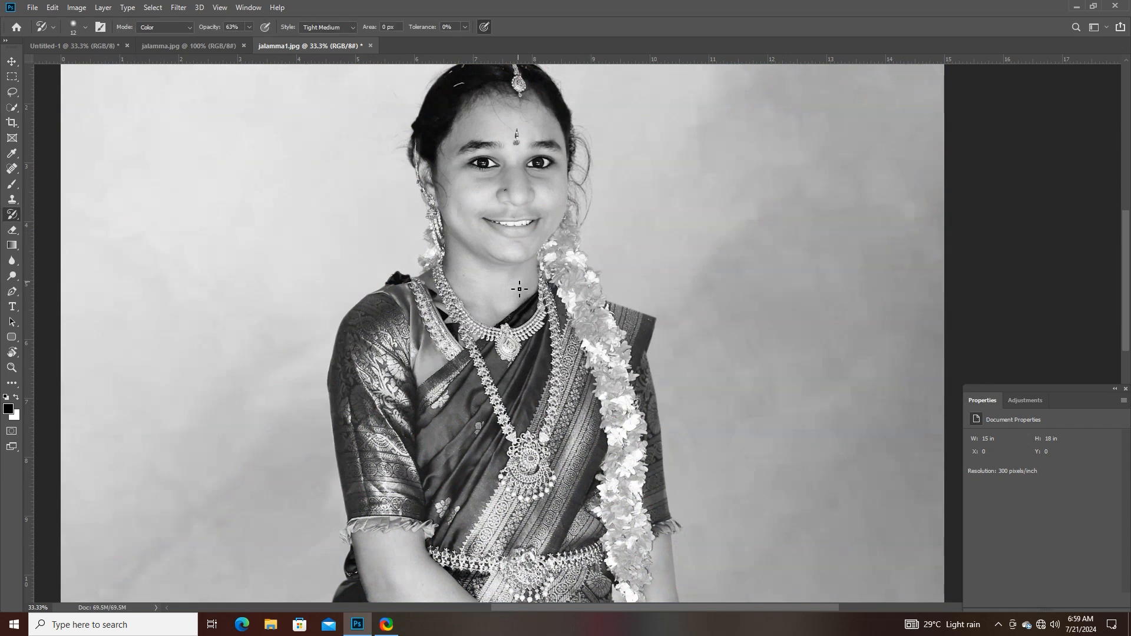
- Examine the saree, the long necklace and its pendant in the black-and-white portrait up close
{"action": "left_click_drag", "start_coordinate": [569, 228], "coordinate": [563, 202]}
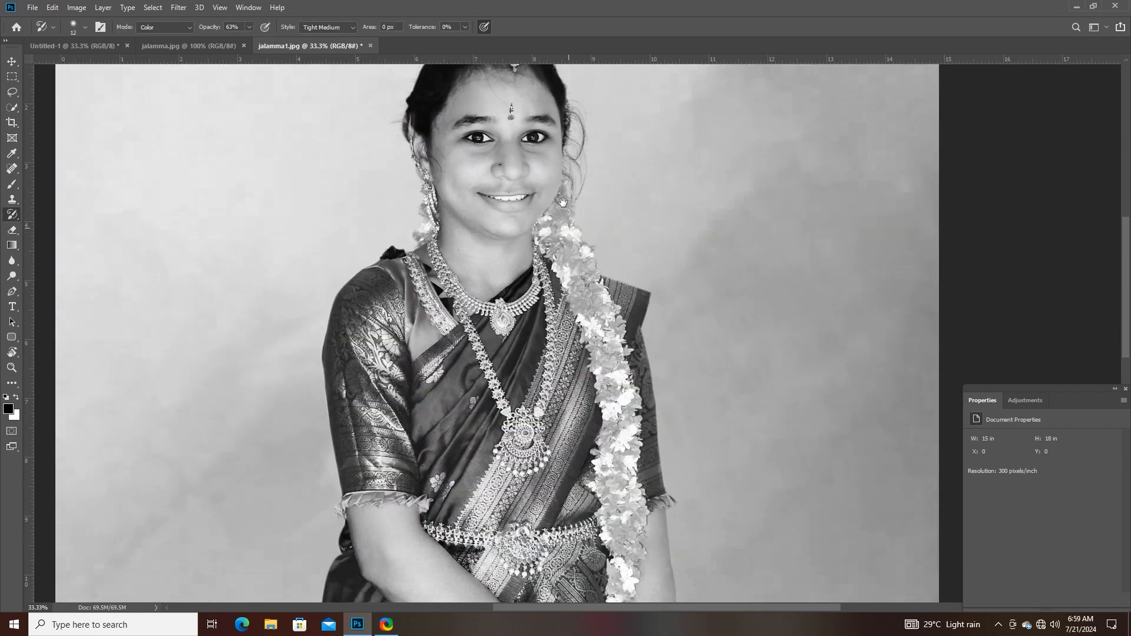
{"action": "left_click_drag", "start_coordinate": [560, 320], "coordinate": [520, 280]}
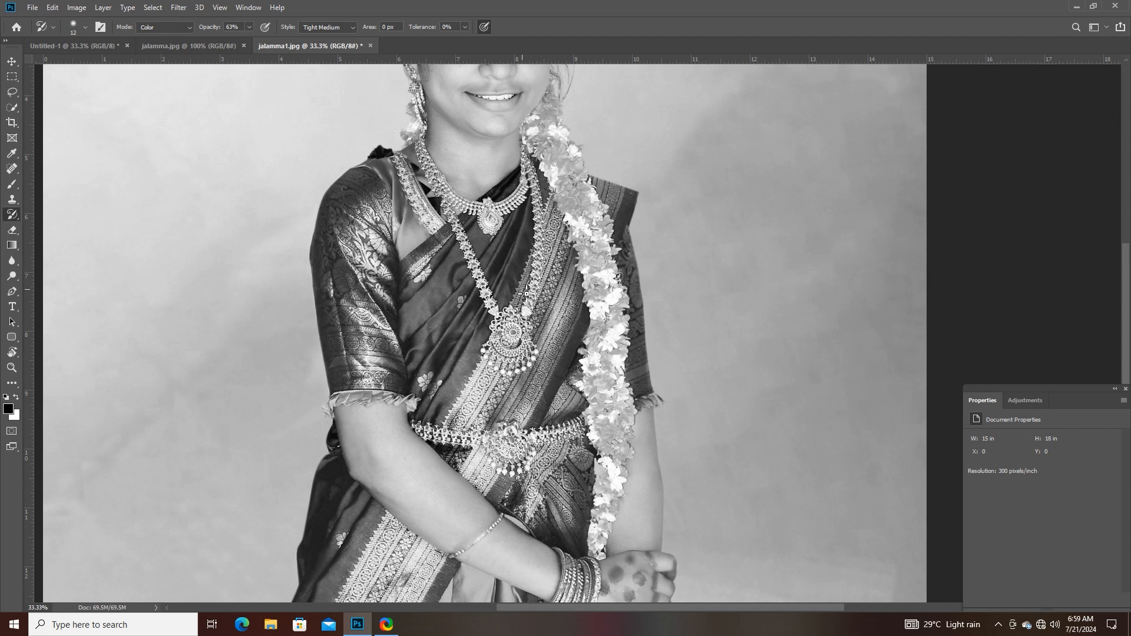
{"action": "right_click", "coordinate": [14, 215]}
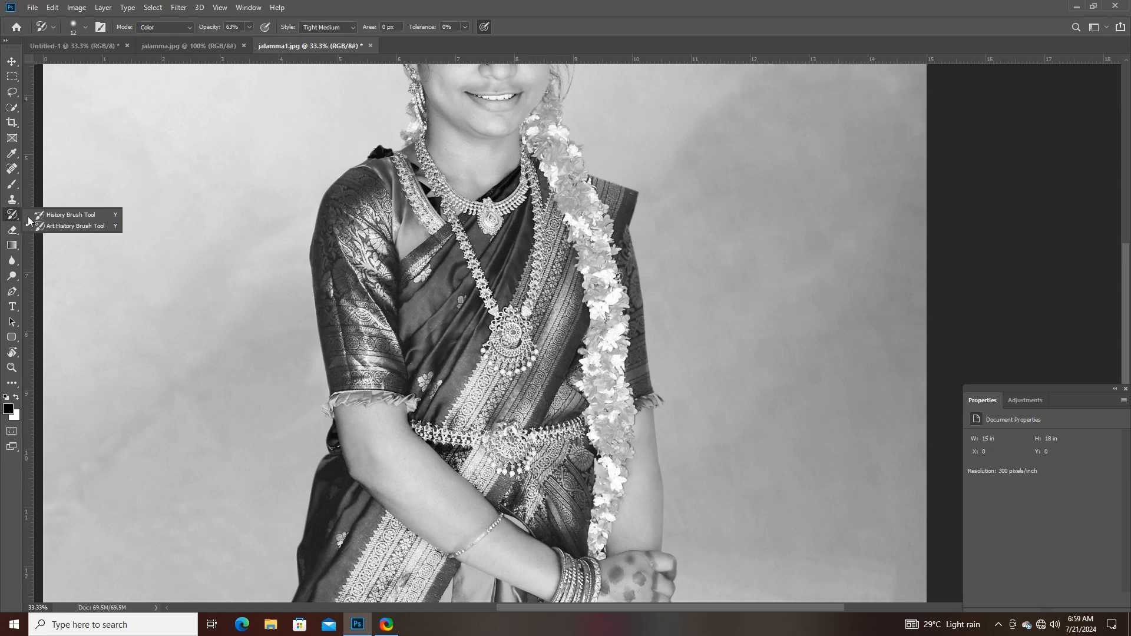
{"action": "left_click", "coordinate": [58, 225]}
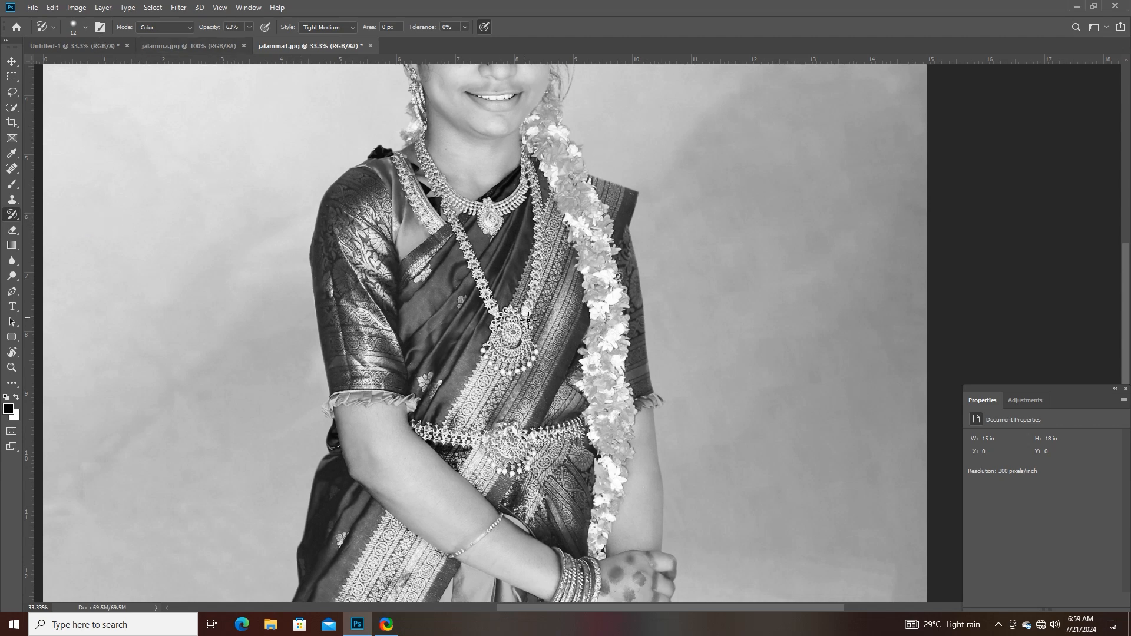
{"action": "scroll", "coordinate": [526, 319], "scroll_direction": "up", "scroll_amount": 5}
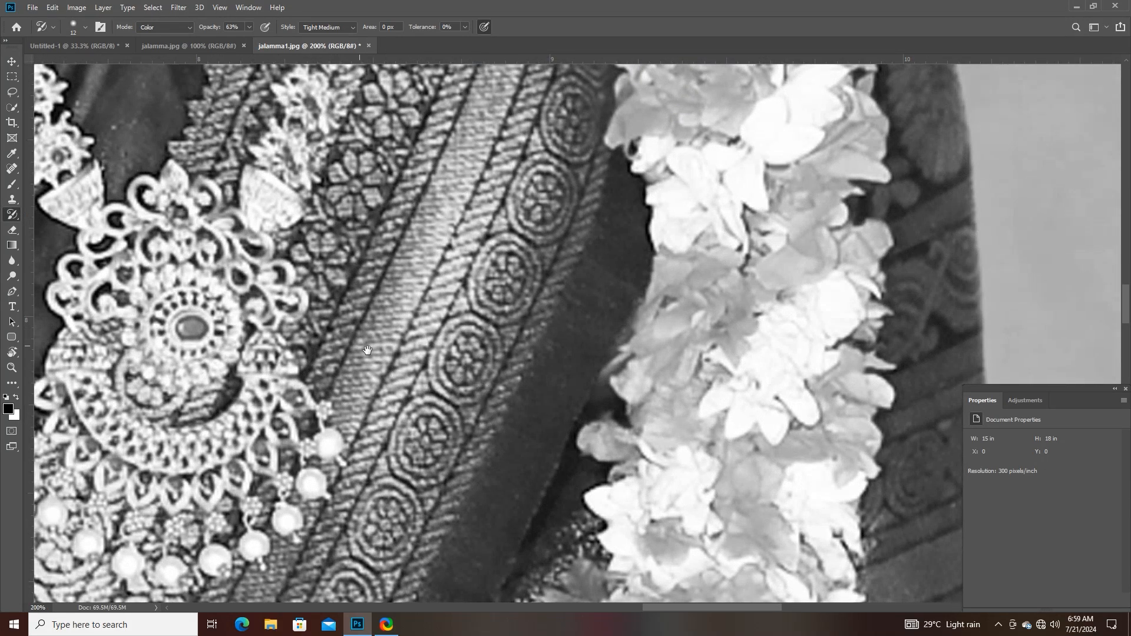
{"action": "left_click_drag", "start_coordinate": [192, 238], "coordinate": [391, 341]}
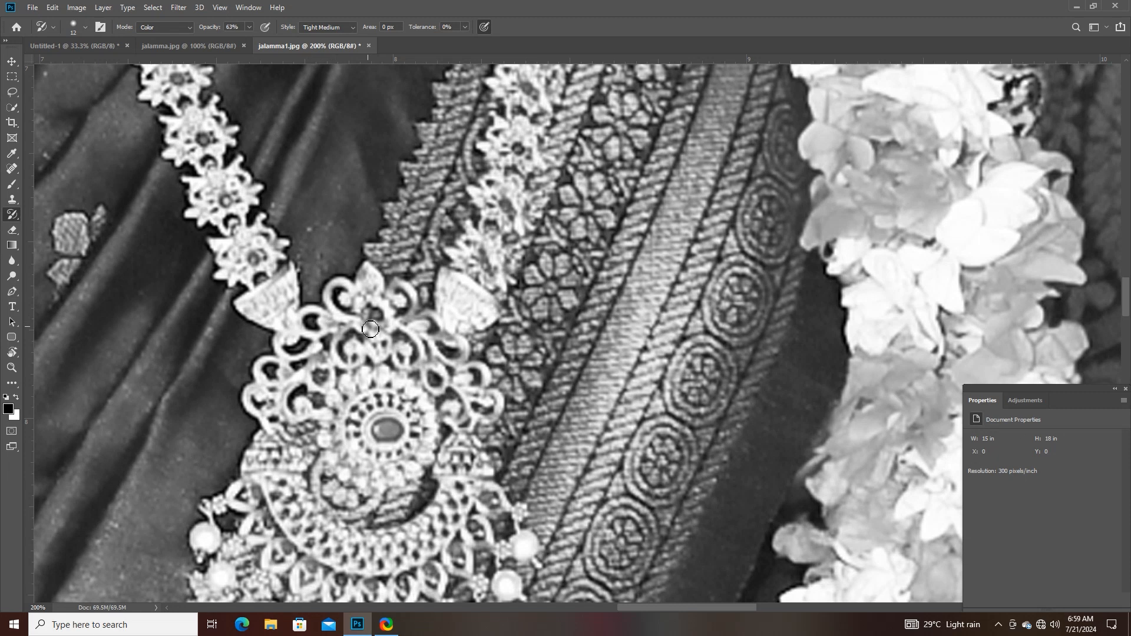
{"action": "key", "text": "ctrl+minus"}
{"action": "key", "text": "ctrl+minus"}
{"action": "key", "text": "ctrl+minus"}
{"action": "key", "text": "ctrl+minus"}
{"action": "key", "text": "ctrl+minus"}
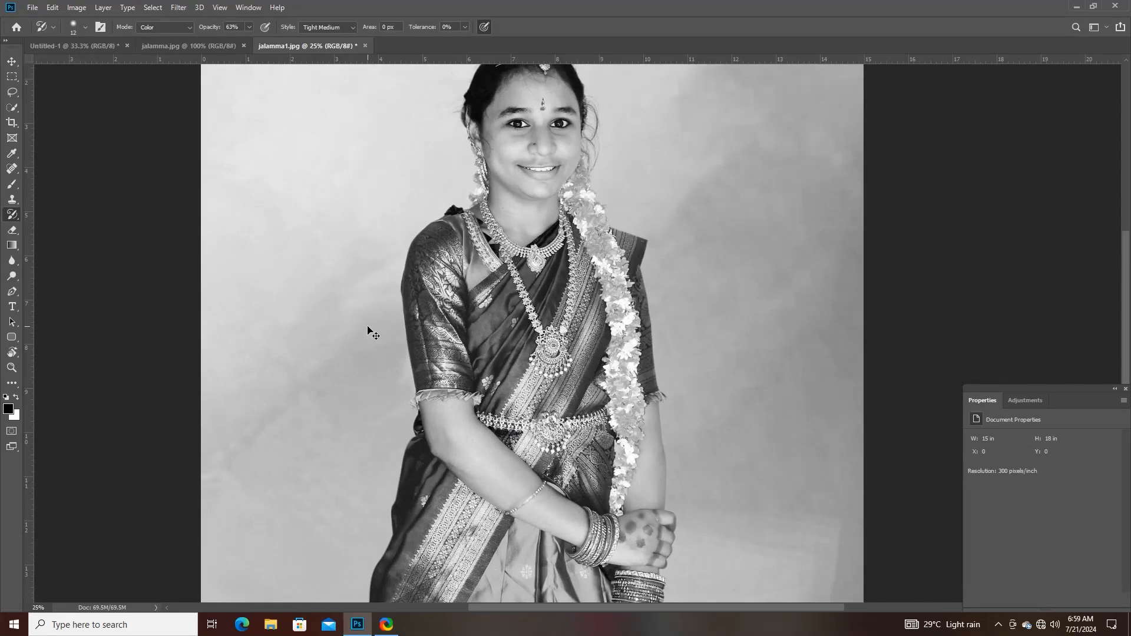
{"action": "key", "text": "ctrl+minus"}
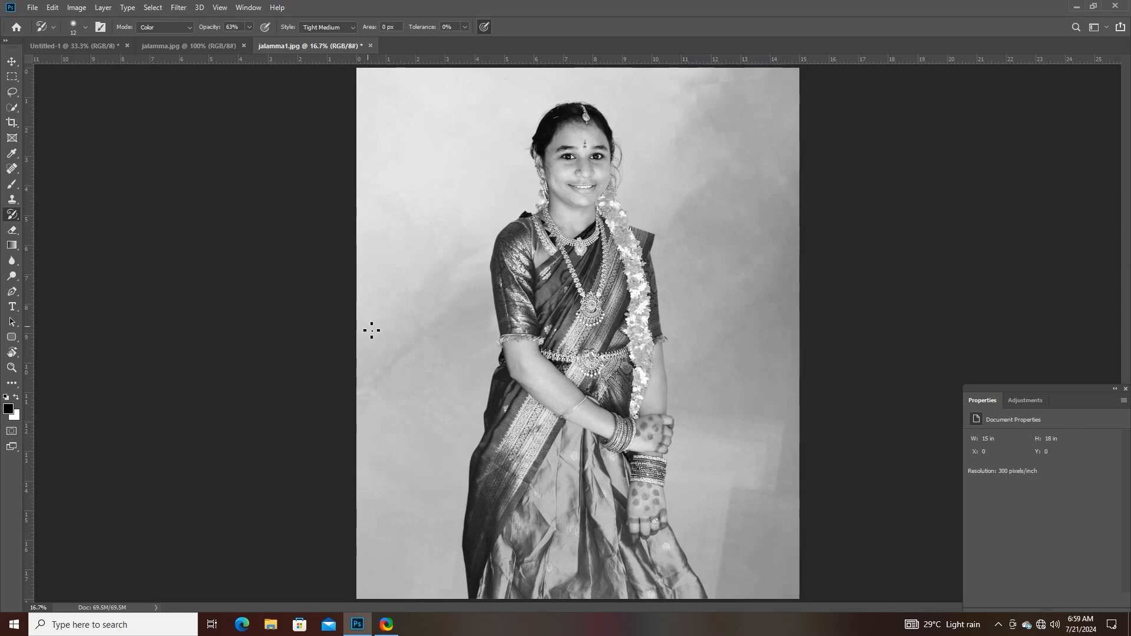
{"action": "key", "text": "ctrl+plus"}
{"action": "key", "text": "ctrl+plus"}
{"action": "key", "text": "ctrl+plus"}
{"action": "key", "text": "ctrl+plus"}
{"action": "key", "text": "ctrl+plus"}
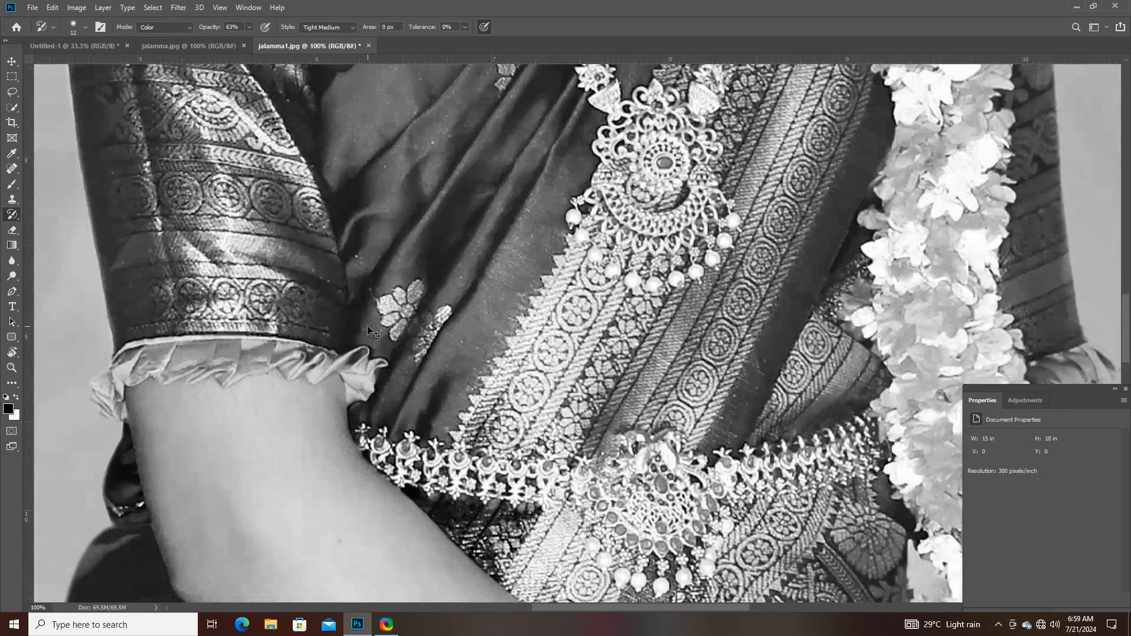
{"action": "key", "text": "ctrl+plus"}
{"action": "left_click_drag", "start_coordinate": [534, 199], "coordinate": [325, 521]}
{"action": "left_click_drag", "start_coordinate": [426, 171], "coordinate": [375, 325]}
{"action": "left_click_drag", "start_coordinate": [382, 250], "coordinate": [368, 375]}
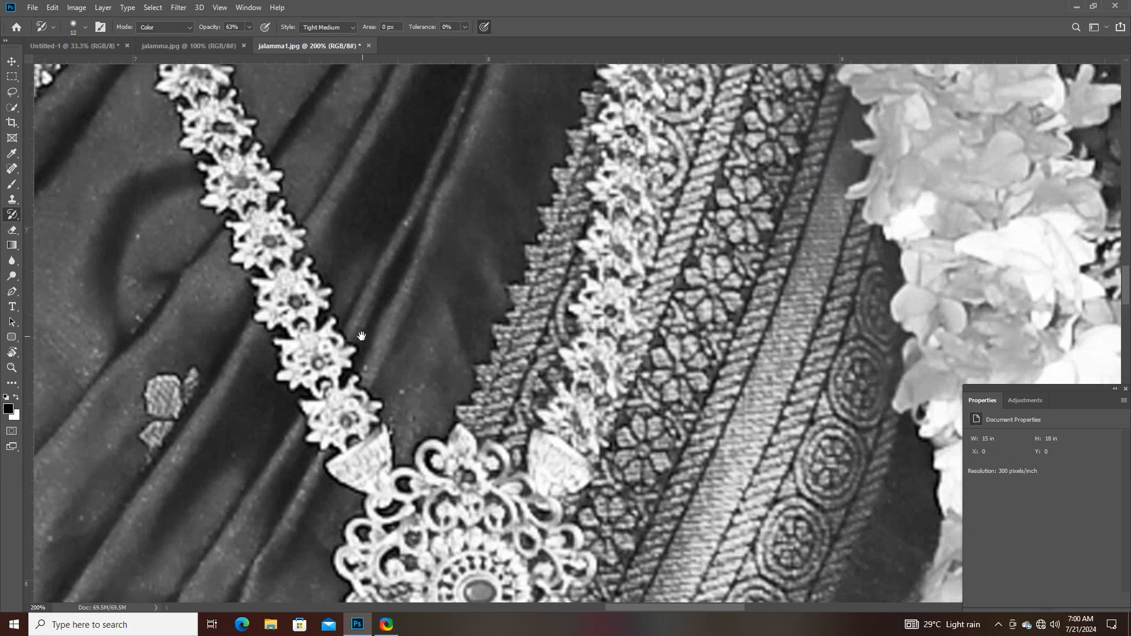
{"action": "left_click_drag", "start_coordinate": [362, 336], "coordinate": [353, 307]}
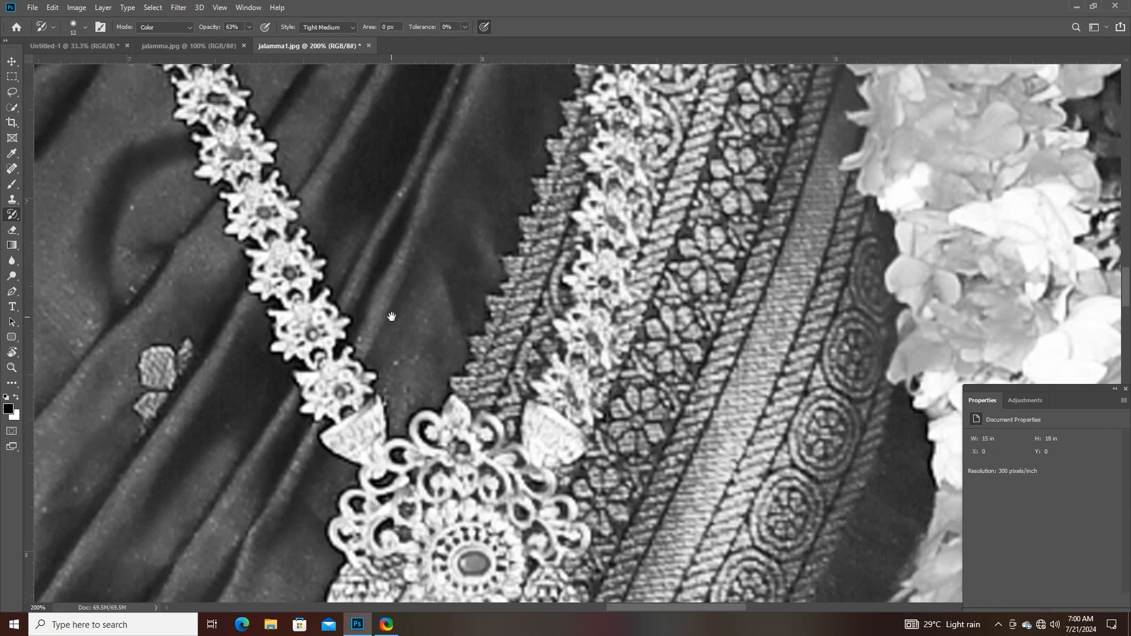
{"action": "left_click_drag", "start_coordinate": [392, 317], "coordinate": [424, 367]}
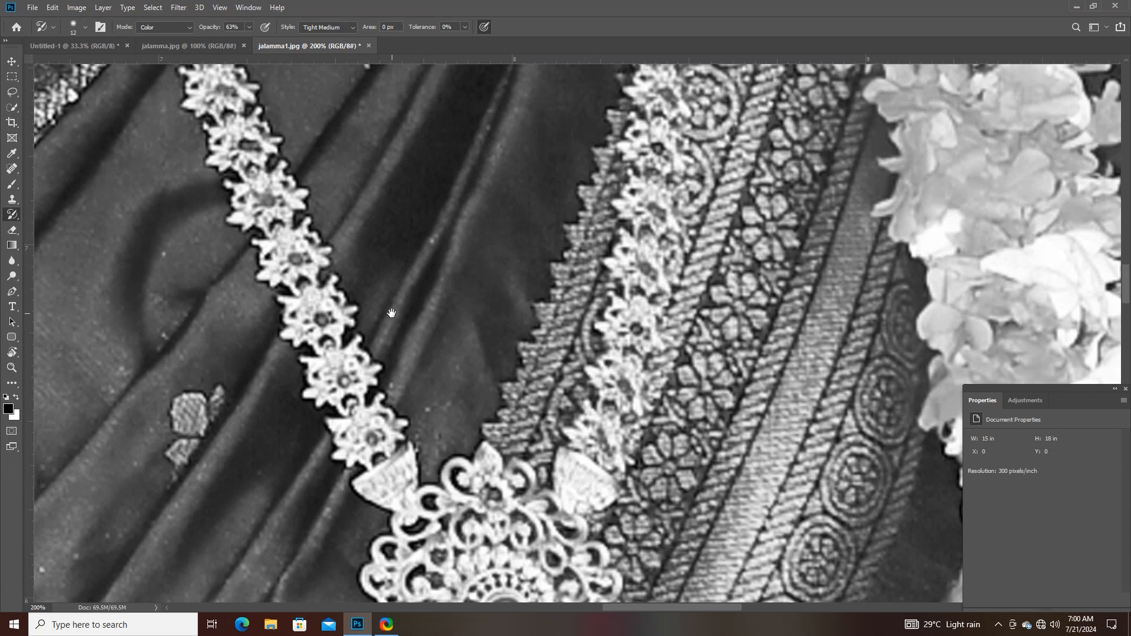
{"action": "left_click_drag", "start_coordinate": [396, 371], "coordinate": [392, 311]}
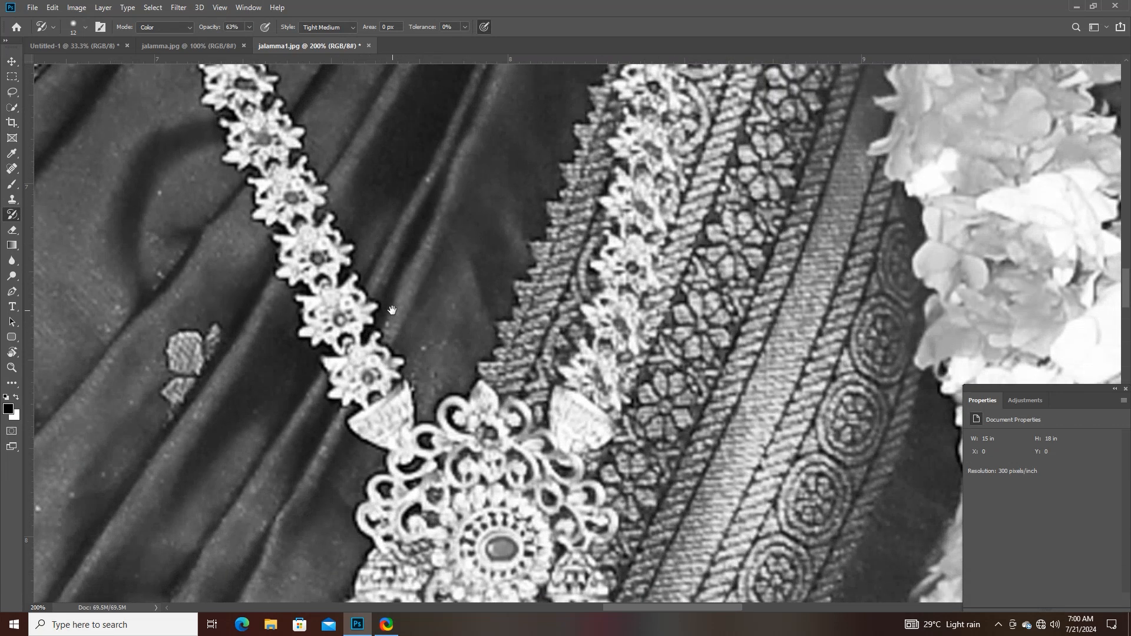
- Recolour the lower flowers of the long necklace and the adjoining saree border with the Art History Brush, using Color mode and Tight Medium style
{"action": "right_click", "coordinate": [16, 212]}
{"action": "left_click", "coordinate": [66, 221]}
{"action": "left_click", "coordinate": [291, 199]}
{"action": "mouse_move", "coordinate": [272, 194]}
{"action": "left_mouse_down"}
{"action": "mouse_move", "coordinate": [315, 251]}
{"action": "mouse_move", "coordinate": [313, 280]}
{"action": "mouse_move", "coordinate": [299, 266]}
{"action": "mouse_move", "coordinate": [330, 278]}
{"action": "mouse_move", "coordinate": [332, 337]}
{"action": "mouse_move", "coordinate": [322, 309]}
{"action": "mouse_move", "coordinate": [357, 344]}
{"action": "mouse_move", "coordinate": [356, 384]}
{"action": "mouse_move", "coordinate": [345, 372]}
{"action": "mouse_move", "coordinate": [376, 380]}
{"action": "mouse_move", "coordinate": [383, 426]}
{"action": "mouse_move", "coordinate": [405, 433]}
{"action": "mouse_move", "coordinate": [392, 419]}
{"action": "mouse_move", "coordinate": [396, 405]}
{"action": "mouse_move", "coordinate": [405, 410]}
{"action": "mouse_move", "coordinate": [424, 479]}
{"action": "mouse_move", "coordinate": [463, 467]}
{"action": "mouse_move", "coordinate": [511, 412]}
{"action": "mouse_move", "coordinate": [556, 309]}
{"action": "mouse_move", "coordinate": [530, 314]}
{"action": "left_mouse_up"}
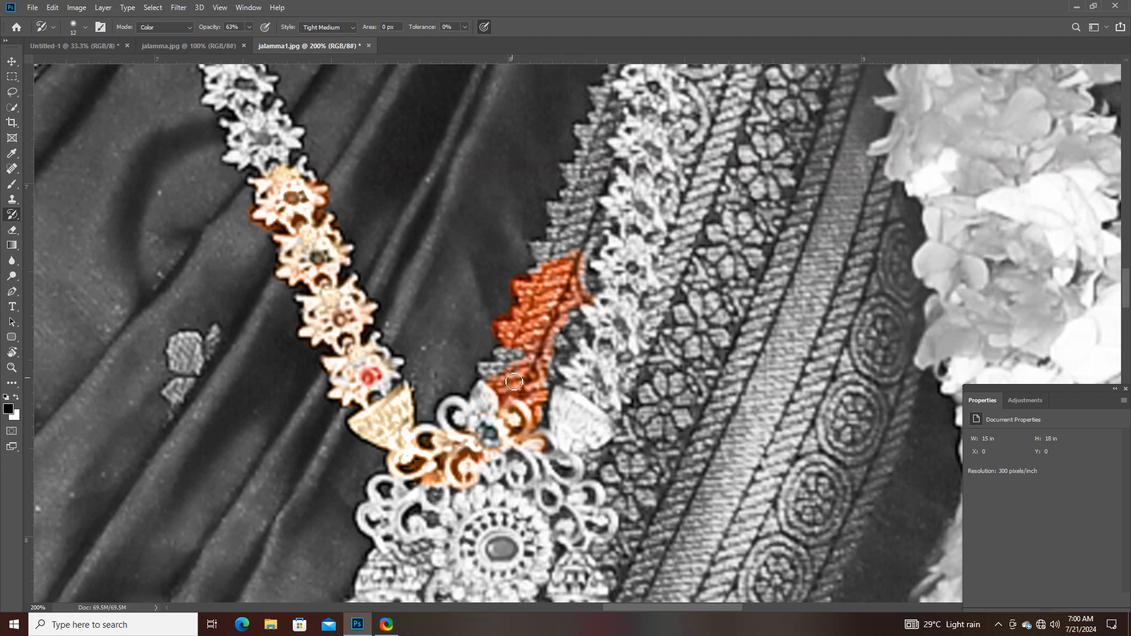
{"action": "left_click_drag", "start_coordinate": [513, 382], "coordinate": [505, 375]}
{"action": "left_click_drag", "start_coordinate": [598, 251], "coordinate": [596, 230]}
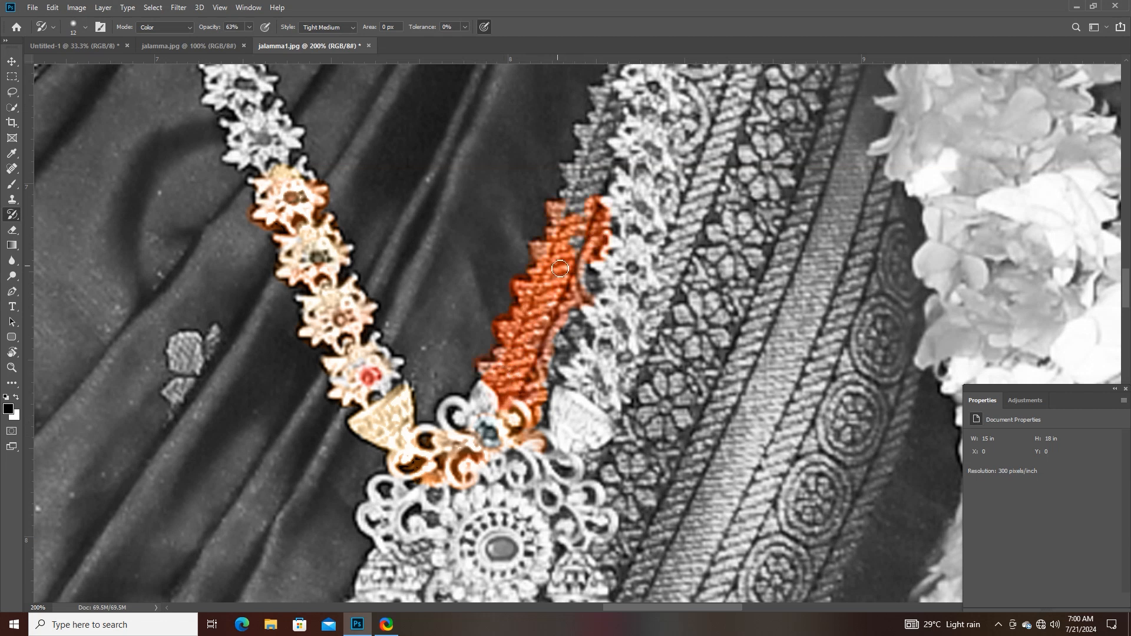
{"action": "mouse_move", "coordinate": [560, 268]}
{"action": "left_mouse_down"}
{"action": "mouse_move", "coordinate": [594, 183]}
{"action": "mouse_move", "coordinate": [645, 222]}
{"action": "mouse_move", "coordinate": [610, 374]}
{"action": "mouse_move", "coordinate": [573, 384]}
{"action": "mouse_move", "coordinate": [604, 300]}
{"action": "mouse_move", "coordinate": [494, 529]}
{"action": "mouse_move", "coordinate": [600, 457]}
{"action": "mouse_move", "coordinate": [669, 346]}
{"action": "mouse_move", "coordinate": [625, 323]}
{"action": "mouse_move", "coordinate": [545, 465]}
{"action": "mouse_move", "coordinate": [485, 444]}
{"action": "mouse_move", "coordinate": [476, 418]}
{"action": "left_mouse_up"}
- Paint colour back into the necklace's pendant and its lower fringe with the Art History Brush
{"action": "scroll", "coordinate": [476, 418], "scroll_direction": "down", "scroll_amount": 3}
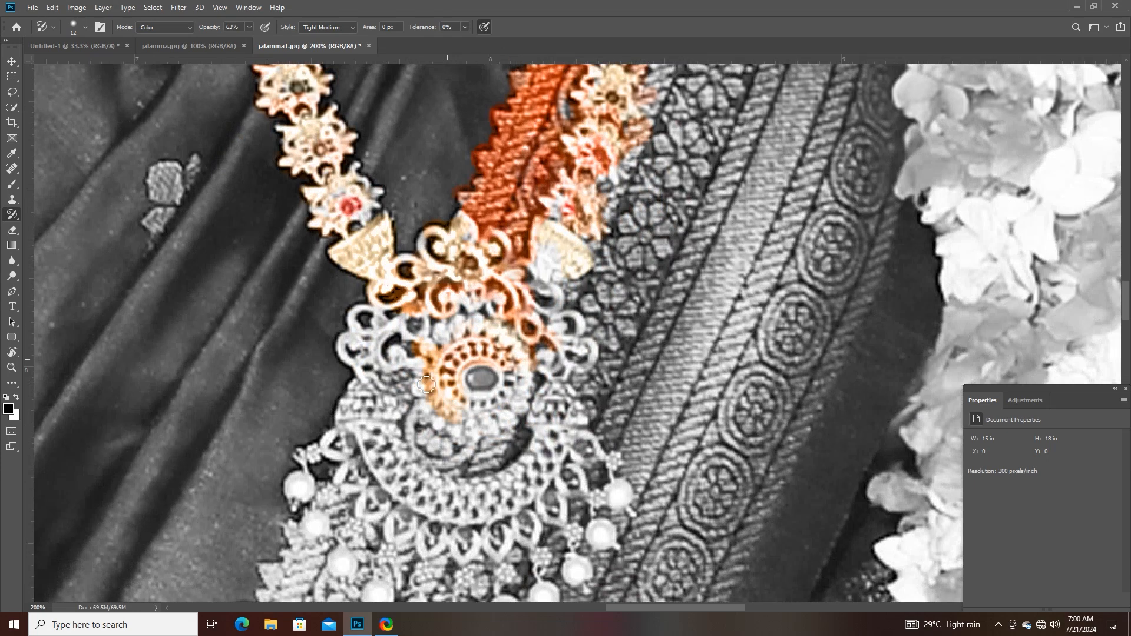
{"action": "mouse_move", "coordinate": [469, 337]}
{"action": "left_mouse_down"}
{"action": "mouse_move", "coordinate": [378, 337]}
{"action": "mouse_move", "coordinate": [359, 357]}
{"action": "mouse_move", "coordinate": [369, 359]}
{"action": "mouse_move", "coordinate": [365, 322]}
{"action": "mouse_move", "coordinate": [384, 333]}
{"action": "mouse_move", "coordinate": [420, 424]}
{"action": "mouse_move", "coordinate": [406, 451]}
{"action": "mouse_move", "coordinate": [462, 429]}
{"action": "mouse_move", "coordinate": [484, 401]}
{"action": "mouse_move", "coordinate": [508, 421]}
{"action": "mouse_move", "coordinate": [480, 378]}
{"action": "mouse_move", "coordinate": [525, 398]}
{"action": "mouse_move", "coordinate": [534, 434]}
{"action": "mouse_move", "coordinate": [550, 417]}
{"action": "mouse_move", "coordinate": [549, 347]}
{"action": "mouse_move", "coordinate": [559, 409]}
{"action": "mouse_move", "coordinate": [391, 433]}
{"action": "mouse_move", "coordinate": [376, 415]}
{"action": "mouse_move", "coordinate": [383, 398]}
{"action": "mouse_move", "coordinate": [376, 530]}
{"action": "mouse_move", "coordinate": [373, 462]}
{"action": "mouse_move", "coordinate": [344, 461]}
{"action": "mouse_move", "coordinate": [435, 502]}
{"action": "mouse_move", "coordinate": [504, 502]}
{"action": "mouse_move", "coordinate": [529, 494]}
{"action": "mouse_move", "coordinate": [555, 457]}
{"action": "mouse_move", "coordinate": [517, 473]}
{"action": "mouse_move", "coordinate": [463, 463]}
{"action": "mouse_move", "coordinate": [492, 465]}
{"action": "mouse_move", "coordinate": [417, 495]}
{"action": "mouse_move", "coordinate": [416, 287]}
{"action": "left_mouse_up"}
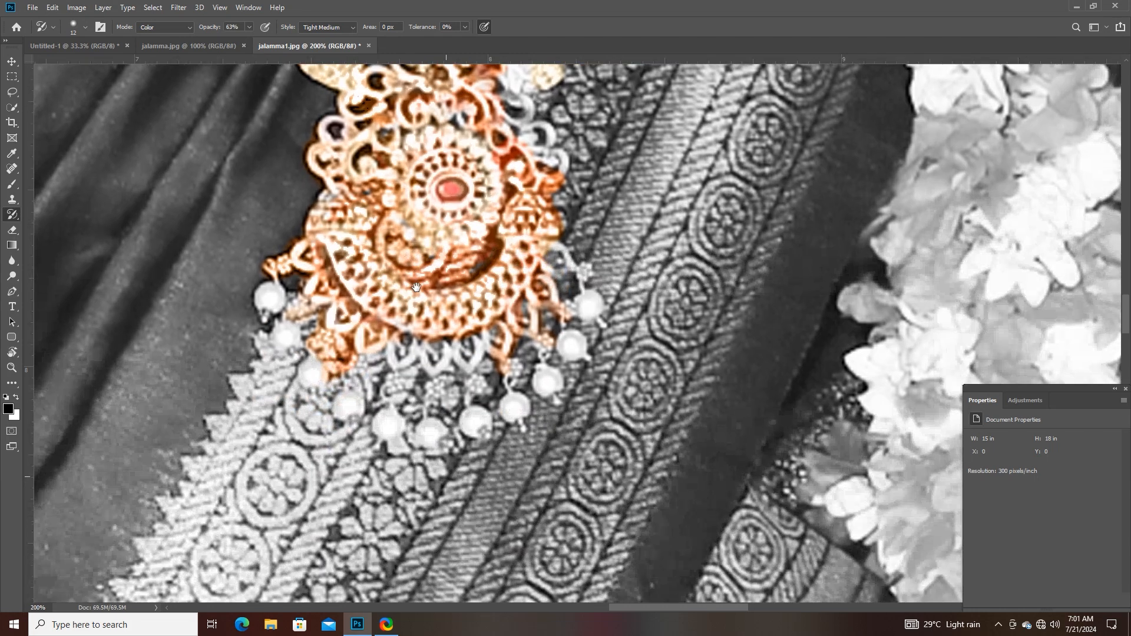
{"action": "mouse_move", "coordinate": [343, 334]}
{"action": "left_mouse_down"}
{"action": "mouse_move", "coordinate": [310, 378]}
{"action": "mouse_move", "coordinate": [367, 340]}
{"action": "mouse_move", "coordinate": [463, 366]}
{"action": "mouse_move", "coordinate": [446, 367]}
{"action": "mouse_move", "coordinate": [501, 351]}
{"action": "mouse_move", "coordinate": [525, 339]}
{"action": "mouse_move", "coordinate": [557, 280]}
{"action": "mouse_move", "coordinate": [560, 252]}
{"action": "mouse_move", "coordinate": [548, 250]}
{"action": "mouse_move", "coordinate": [573, 252]}
{"action": "mouse_move", "coordinate": [573, 263]}
{"action": "mouse_move", "coordinate": [556, 248]}
{"action": "mouse_move", "coordinate": [584, 312]}
{"action": "mouse_move", "coordinate": [562, 345]}
{"action": "left_mouse_up"}
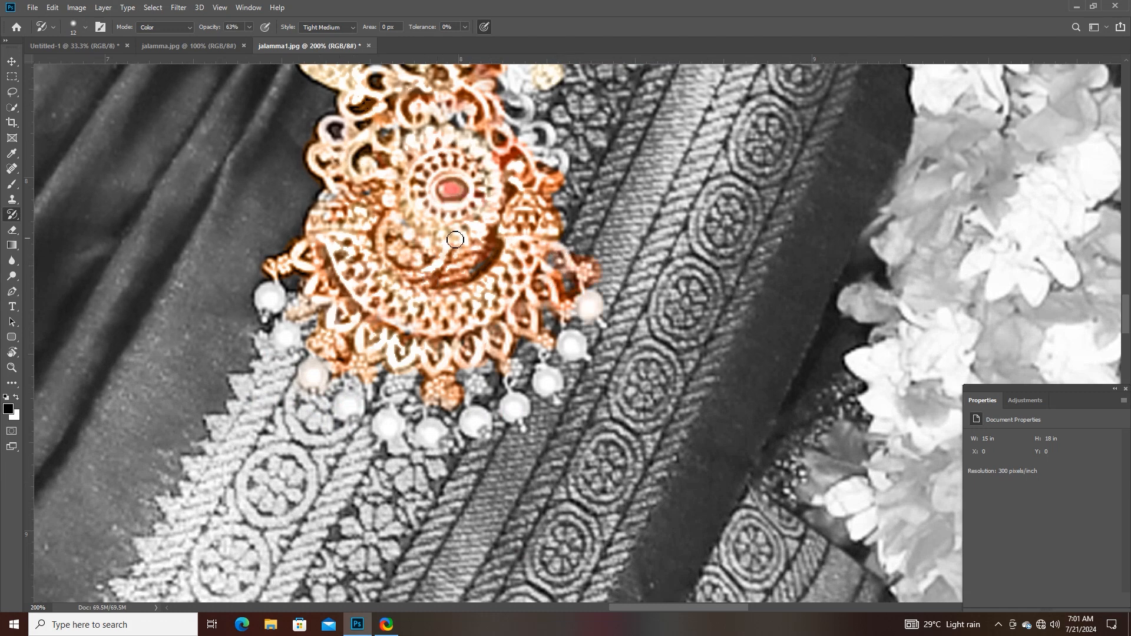
{"action": "left_click_drag", "start_coordinate": [516, 115], "coordinate": [504, 243]}
{"action": "left_click_drag", "start_coordinate": [507, 231], "coordinate": [514, 262]}
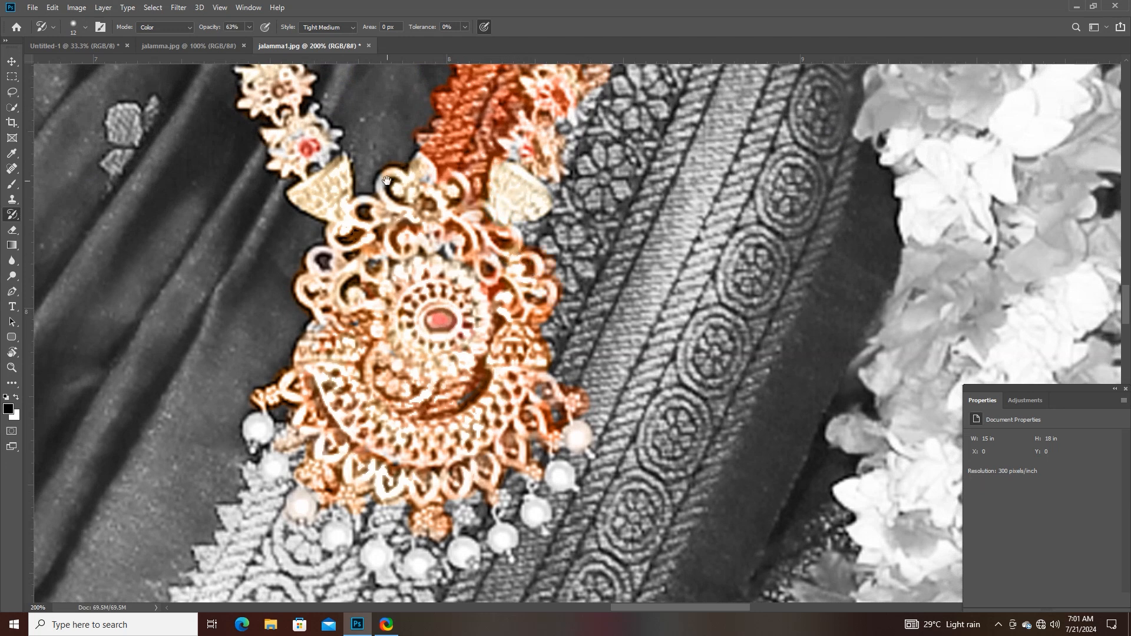
- Recolour the upper flowers on both strands of the long necklace with the Art History Brush
{"action": "mouse_move", "coordinate": [387, 180]}
{"action": "left_mouse_down"}
{"action": "mouse_move", "coordinate": [371, 318]}
{"action": "mouse_move", "coordinate": [310, 548]}
{"action": "left_mouse_up"}
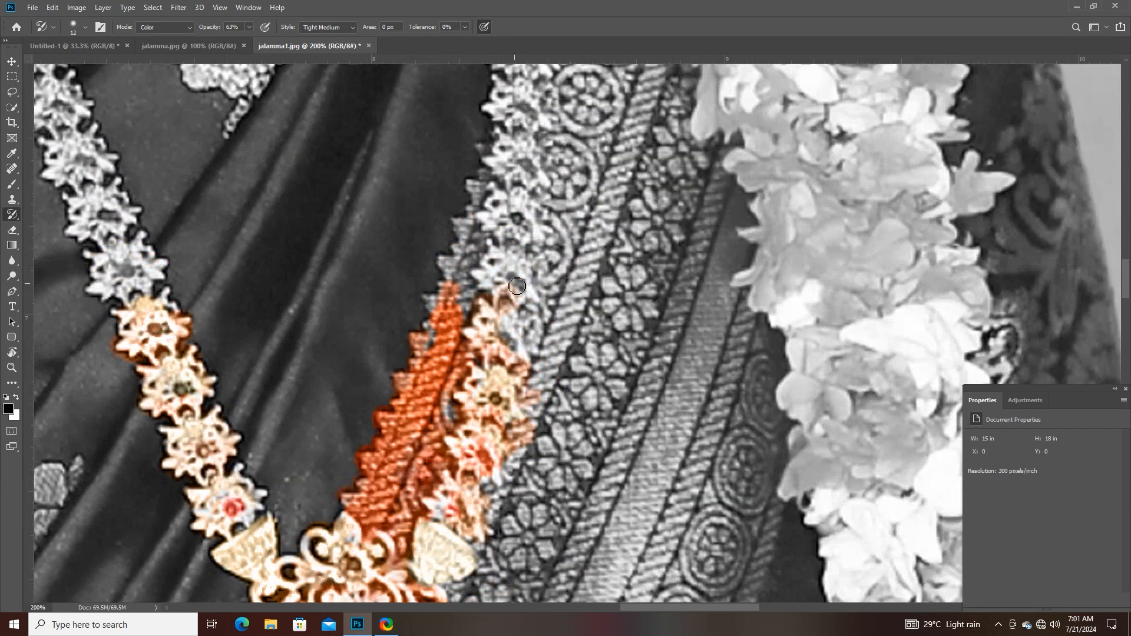
{"action": "mouse_move", "coordinate": [516, 287]}
{"action": "left_mouse_down"}
{"action": "mouse_move", "coordinate": [517, 234]}
{"action": "mouse_move", "coordinate": [511, 325]}
{"action": "mouse_move", "coordinate": [522, 169]}
{"action": "mouse_move", "coordinate": [544, 168]}
{"action": "left_mouse_up"}
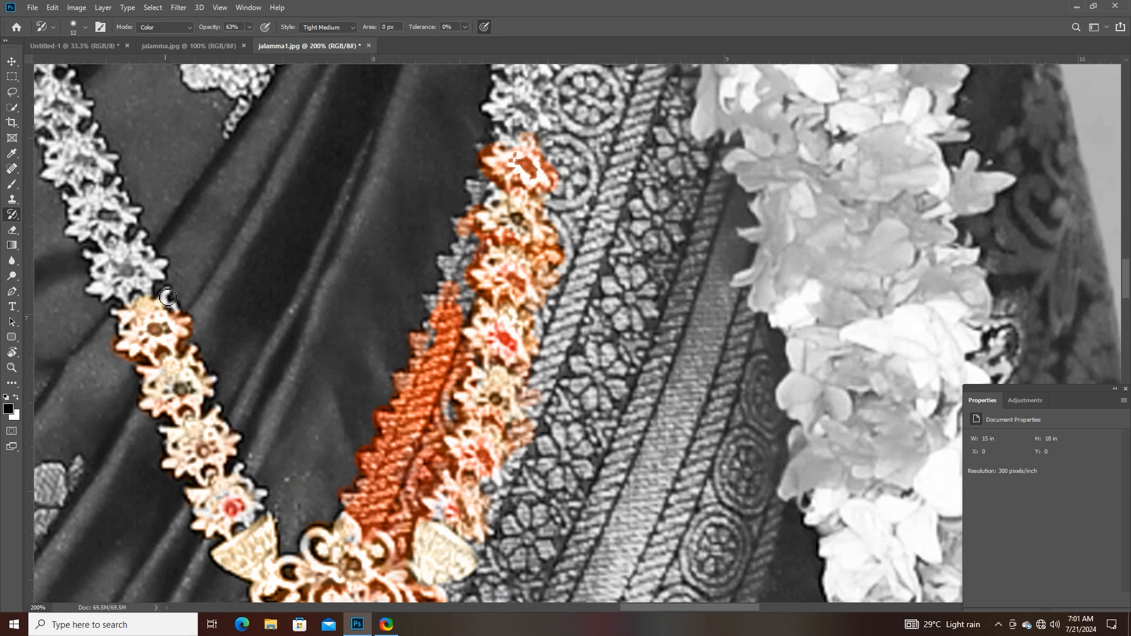
{"action": "mouse_move", "coordinate": [189, 285]}
{"action": "left_mouse_down"}
{"action": "mouse_move", "coordinate": [328, 343]}
{"action": "mouse_move", "coordinate": [275, 324]}
{"action": "mouse_move", "coordinate": [286, 365]}
{"action": "mouse_move", "coordinate": [230, 256]}
{"action": "mouse_move", "coordinate": [230, 215]}
{"action": "mouse_move", "coordinate": [201, 167]}
{"action": "left_mouse_up"}
{"action": "mouse_move", "coordinate": [684, 208]}
{"action": "left_mouse_down"}
{"action": "mouse_move", "coordinate": [668, 150]}
{"action": "mouse_move", "coordinate": [665, 163]}
{"action": "mouse_move", "coordinate": [657, 155]}
{"action": "mouse_move", "coordinate": [659, 109]}
{"action": "left_mouse_up"}
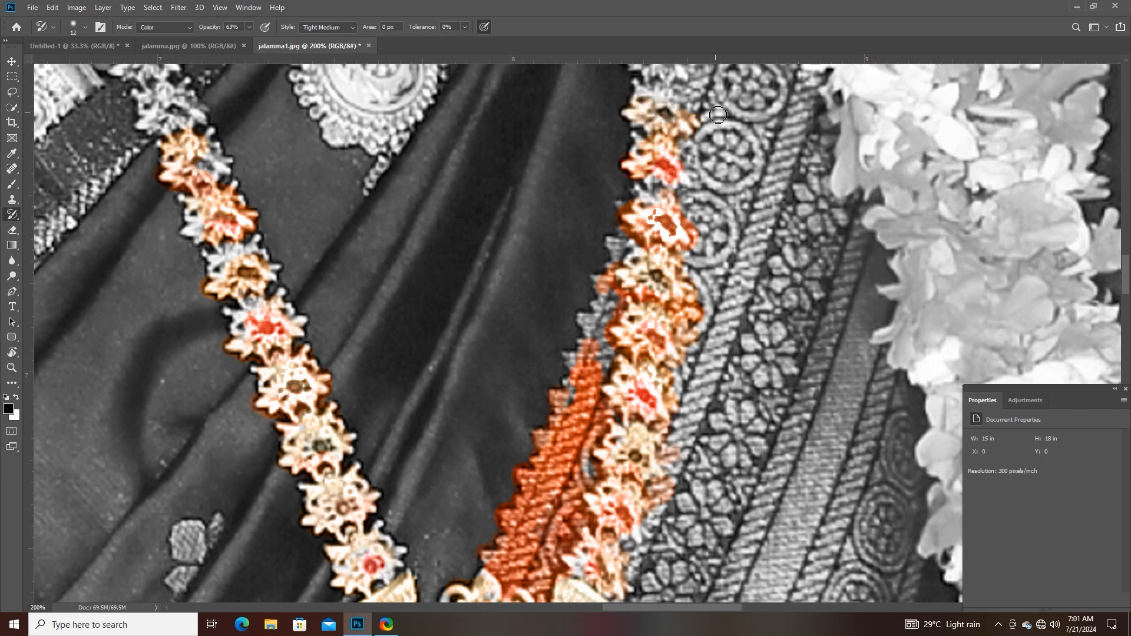
- Examine the recoloured necklace against the rest of the black-and-white portrait, both as a whole and up close
{"action": "key", "text": "ctrl+minus"}
{"action": "key", "text": "ctrl+minus"}
{"action": "key", "text": "ctrl+minus"}
{"action": "key", "text": "ctrl+minus"}
{"action": "key", "text": "ctrl+minus"}
{"action": "key", "text": "ctrl+minus"}
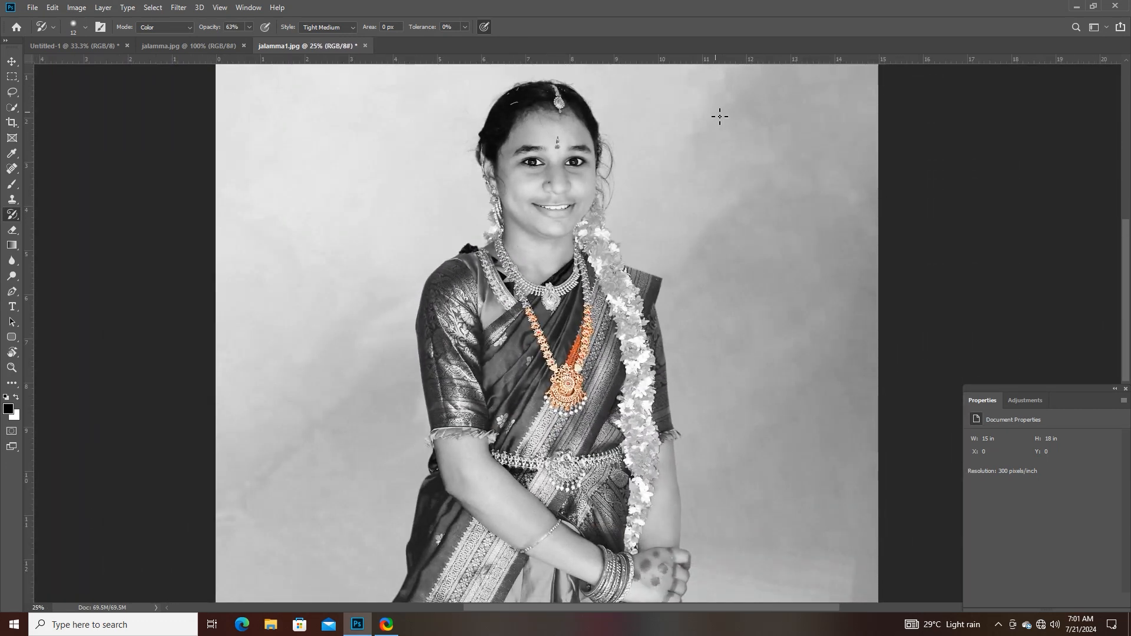
{"action": "key", "text": "ctrl+plus"}
{"action": "key", "text": "ctrl+plus"}
{"action": "key", "text": "ctrl+plus"}
{"action": "key", "text": "ctrl+plus"}
{"action": "key", "text": "ctrl+plus"}
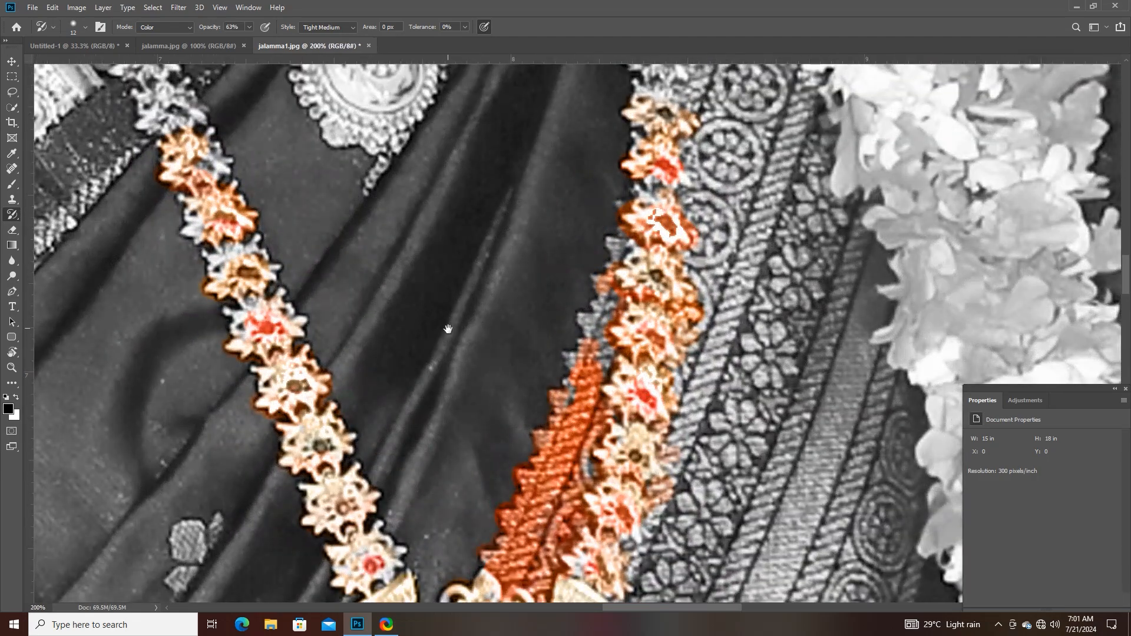
{"action": "left_click_drag", "start_coordinate": [448, 329], "coordinate": [435, 157]}
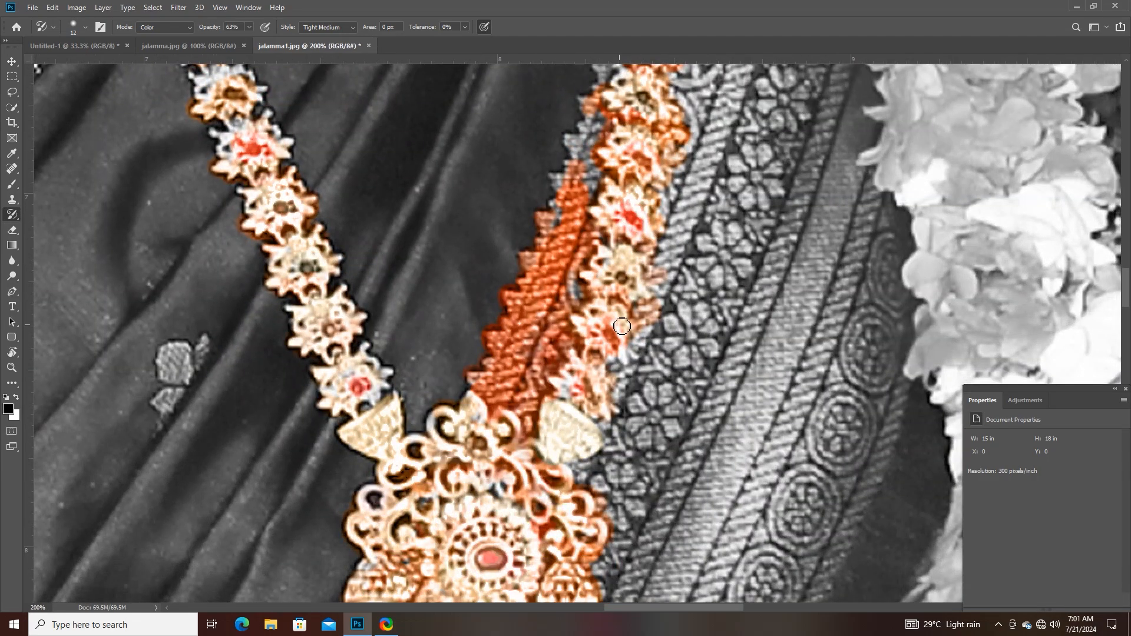
{"action": "key", "text": "ctrl+minus"}
{"action": "key", "text": "ctrl+minus"}
{"action": "key", "text": "ctrl+minus"}
{"action": "key", "text": "ctrl+minus"}
{"action": "key", "text": "ctrl+minus"}
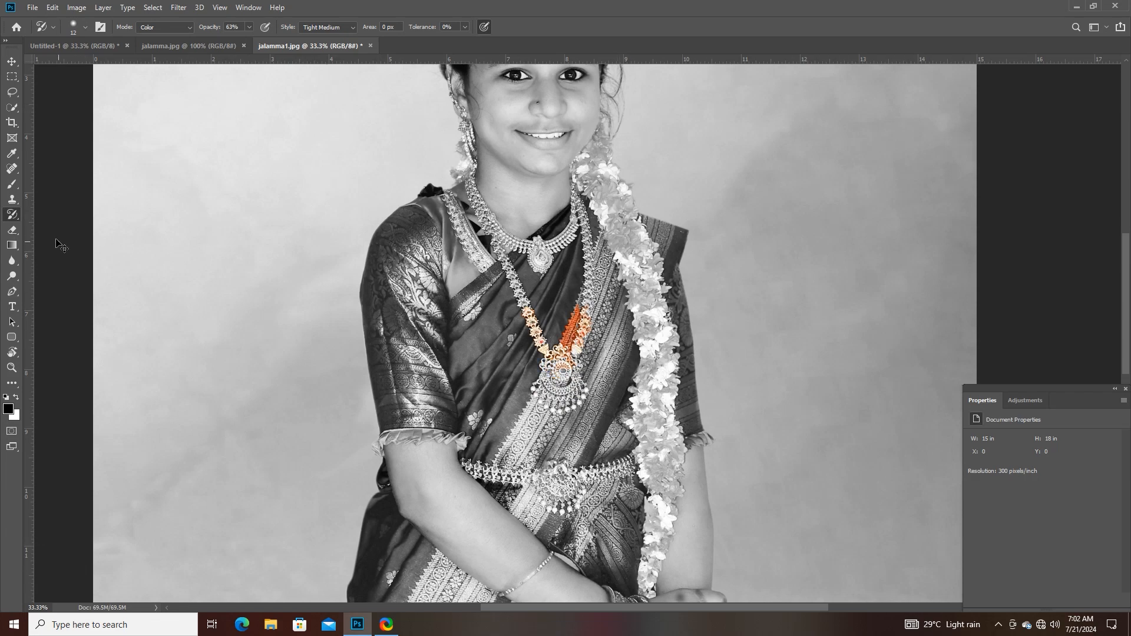
- Close jalamma.jpg and jalamma1.jpg, discarding the unsaved changes
{"action": "left_click", "coordinate": [188, 45]}
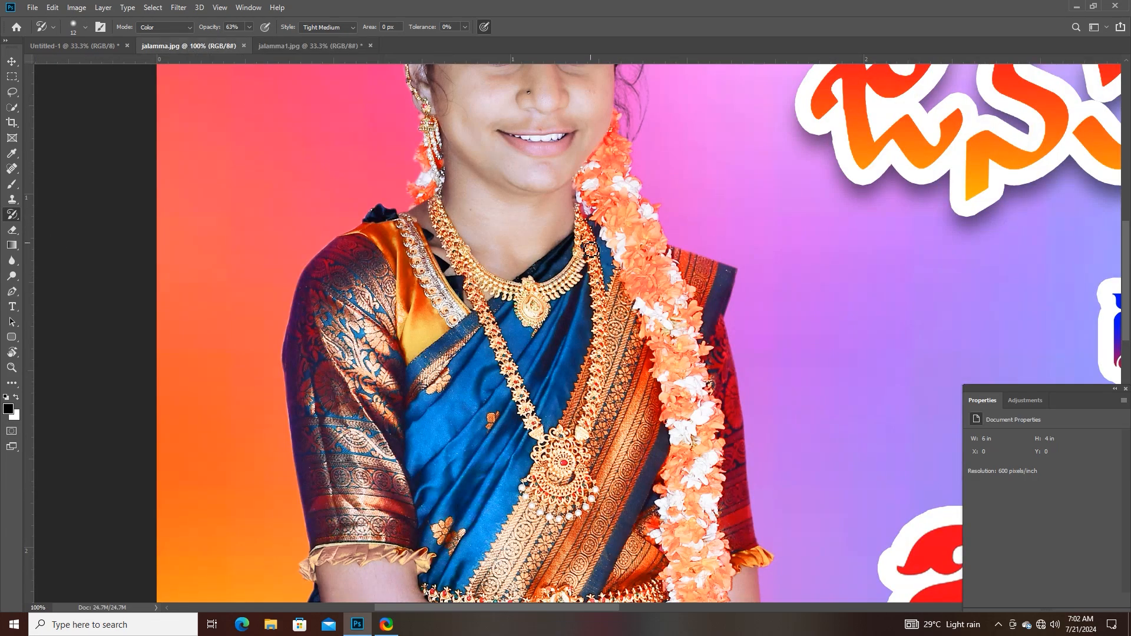
{"action": "left_click", "coordinate": [244, 45]}
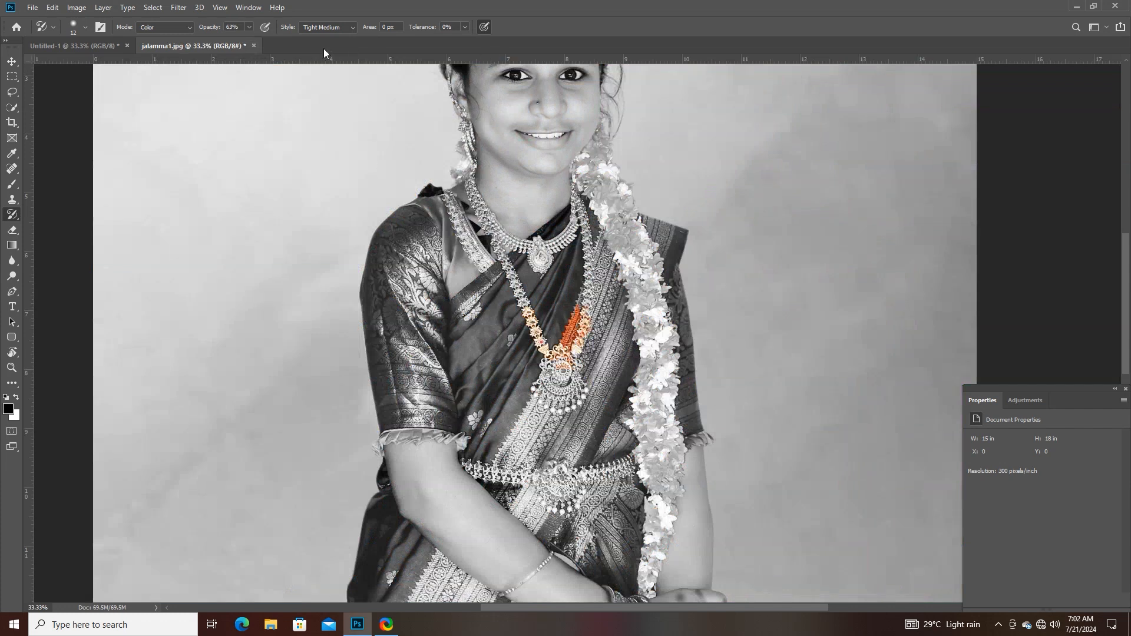
{"action": "left_click", "coordinate": [251, 47]}
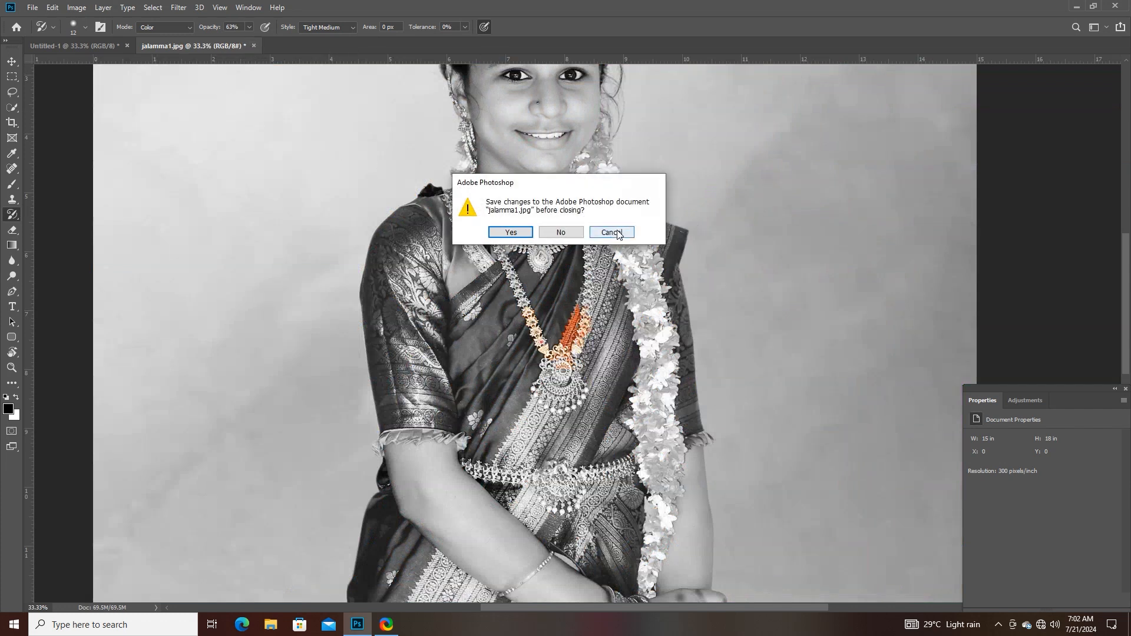
{"action": "left_click", "coordinate": [559, 231]}
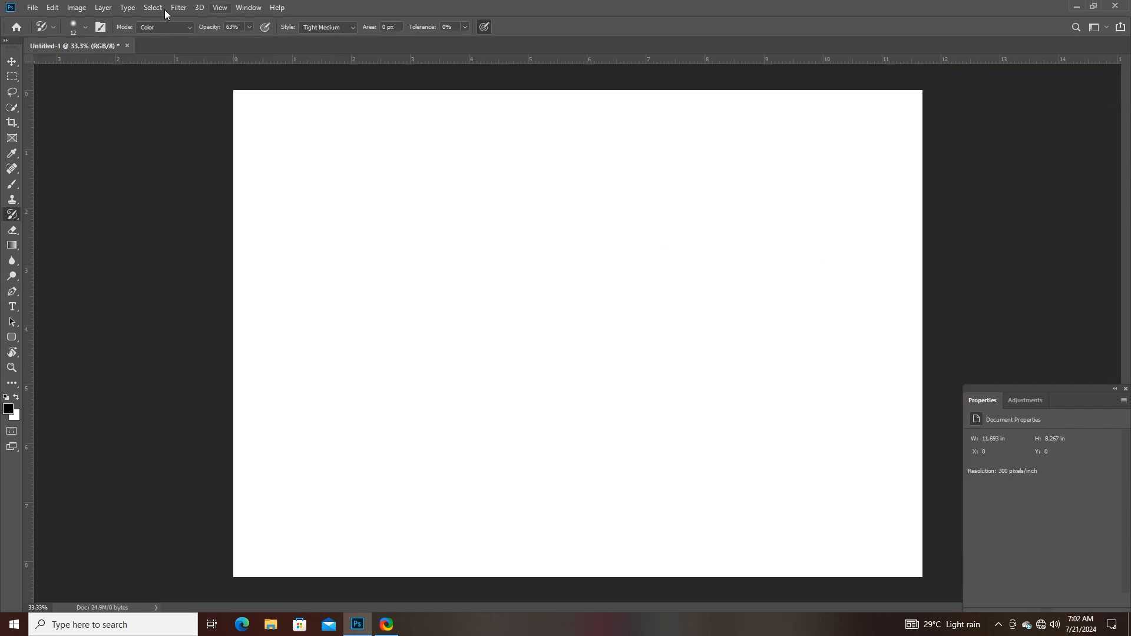
- Open the image lova 12-18frame from the Deth frames folder
{"action": "left_click", "coordinate": [32, 7]}
{"action": "left_click", "coordinate": [39, 33]}
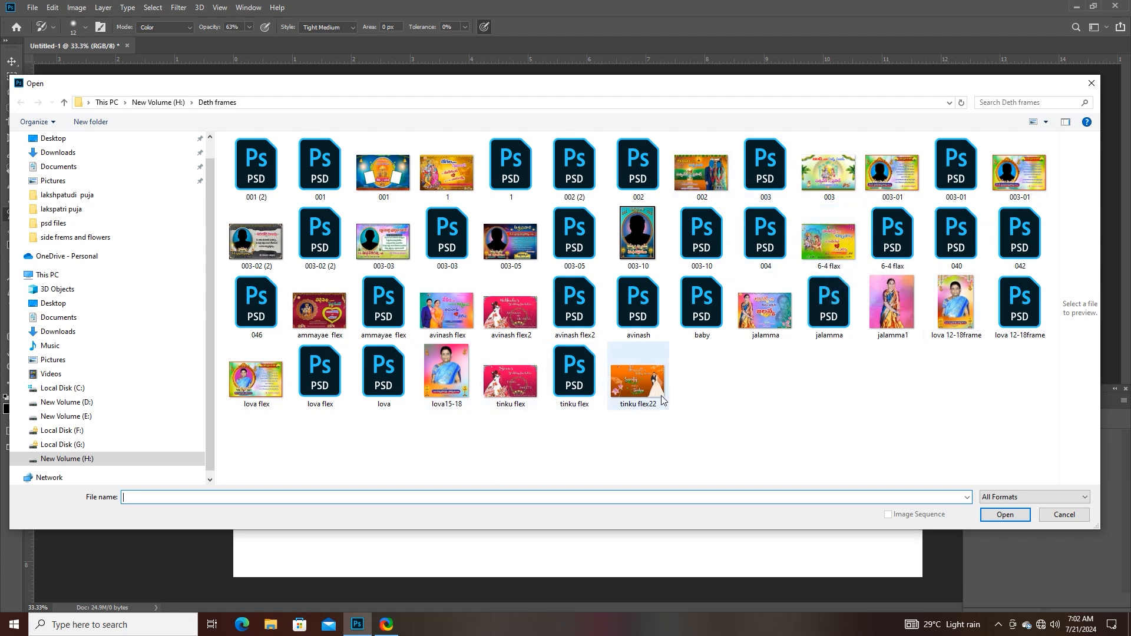
{"action": "left_click", "coordinate": [637, 380]}
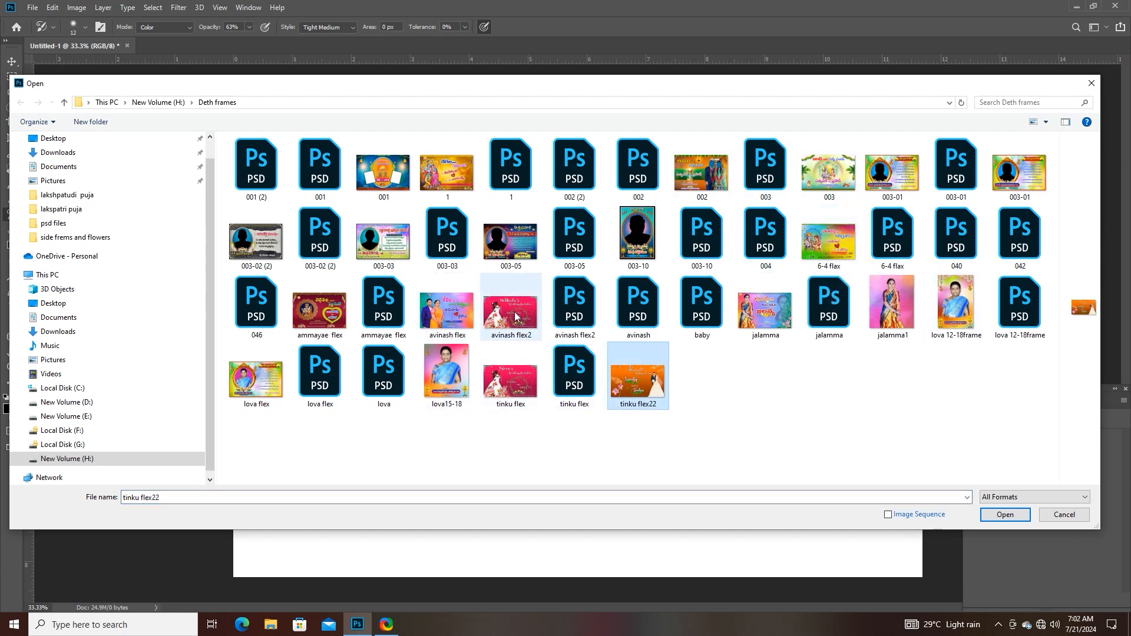
{"action": "left_click", "coordinate": [474, 184]}
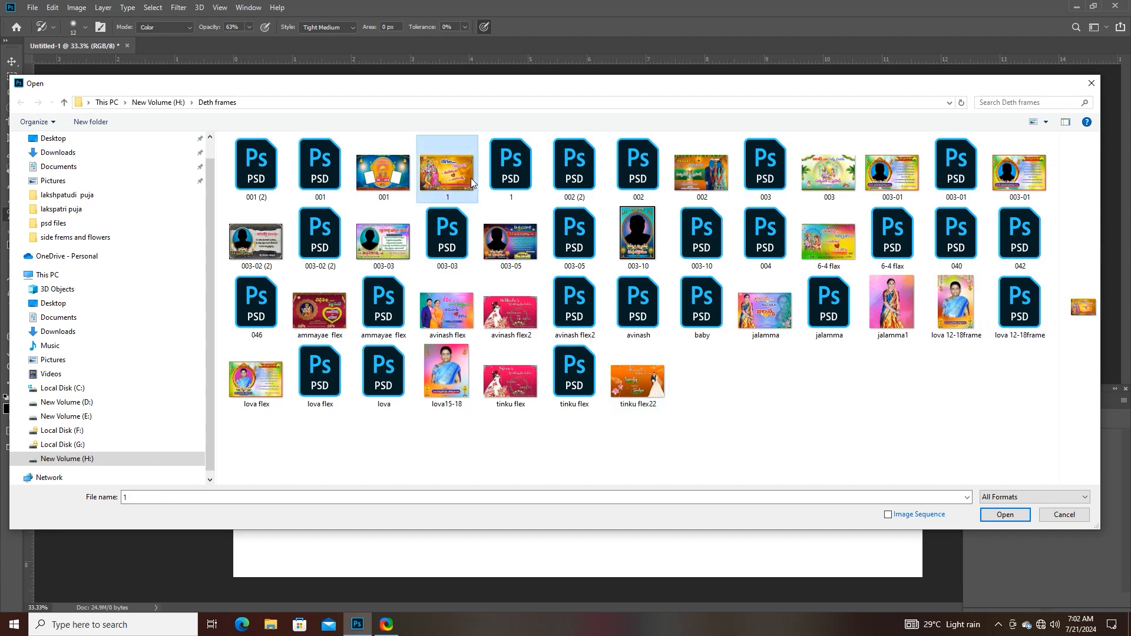
{"action": "left_click", "coordinate": [641, 401]}
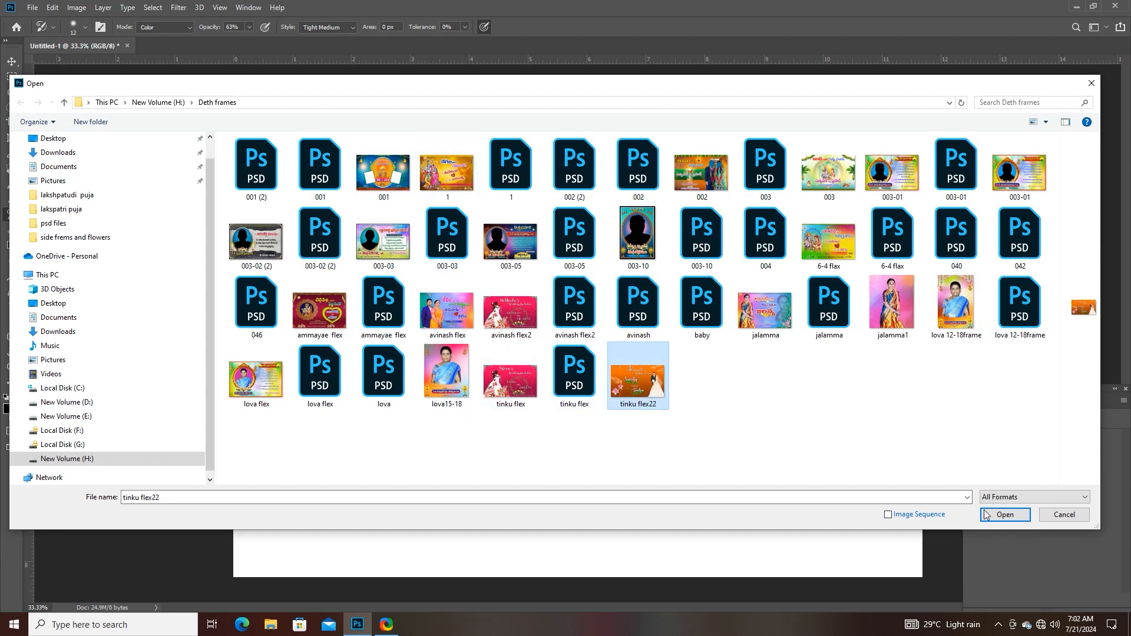
{"action": "left_click", "coordinate": [954, 303]}
{"action": "left_click", "coordinate": [1005, 516]}
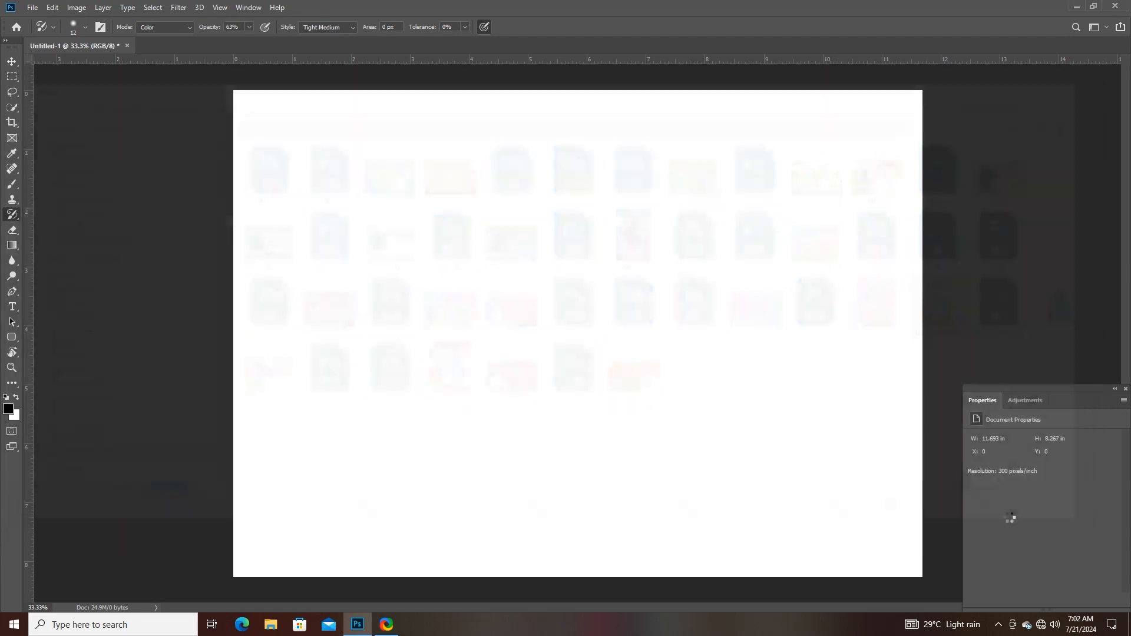
- Choose the standard Eraser Tool in Brush mode for the portrait
{"action": "scroll", "coordinate": [591, 357], "scroll_direction": "up", "scroll_amount": 2}
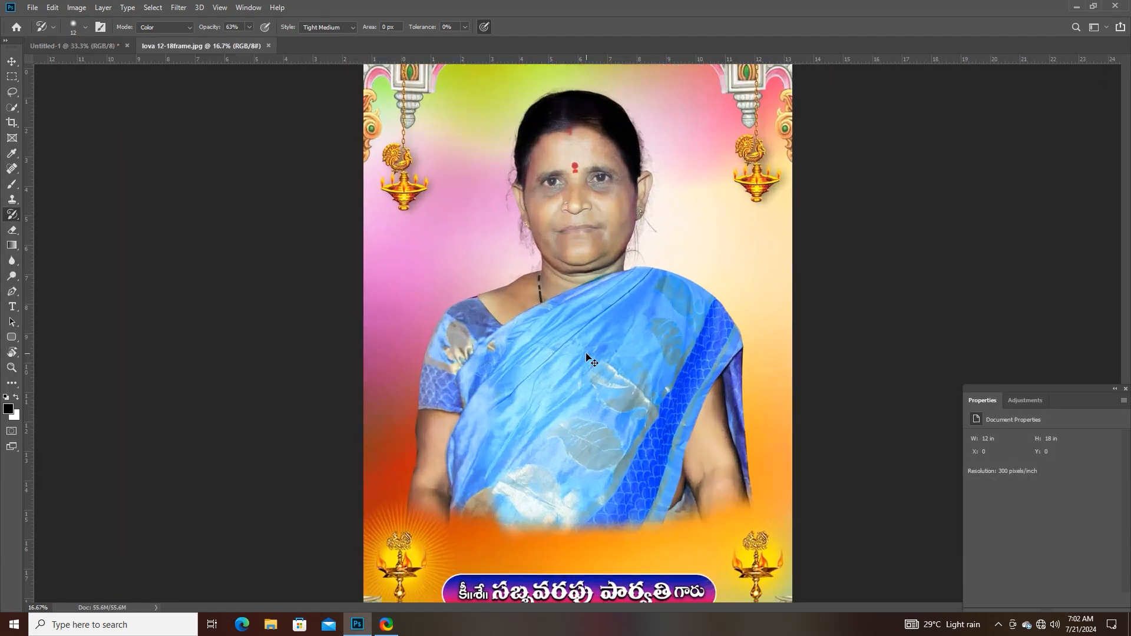
{"action": "left_click_drag", "start_coordinate": [586, 350], "coordinate": [517, 473]}
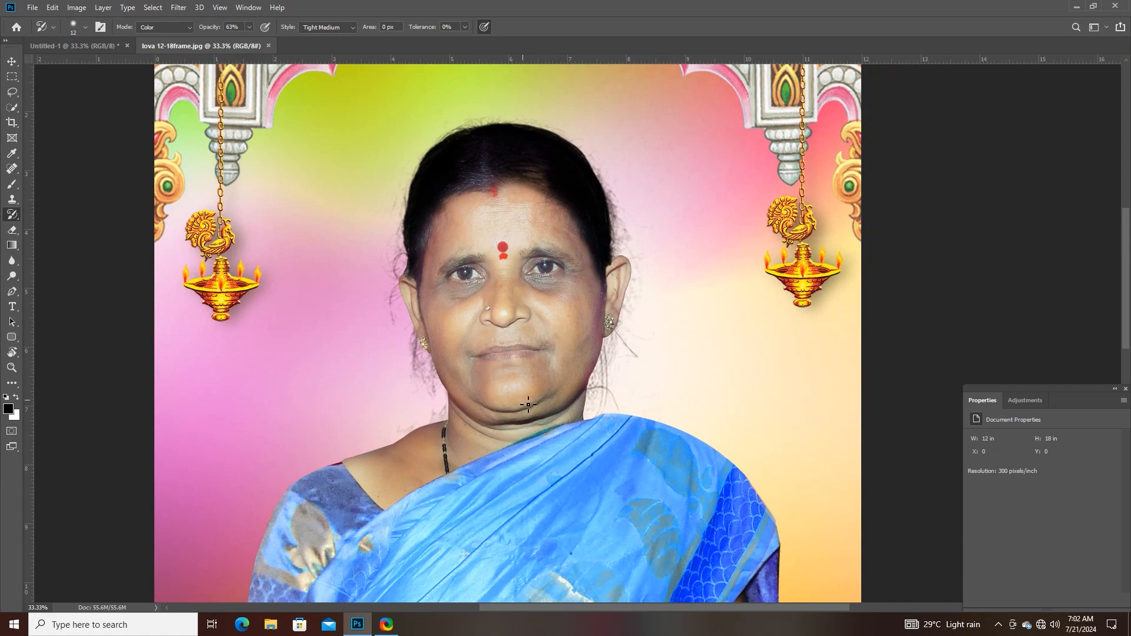
{"action": "left_click_drag", "start_coordinate": [473, 461], "coordinate": [525, 412]}
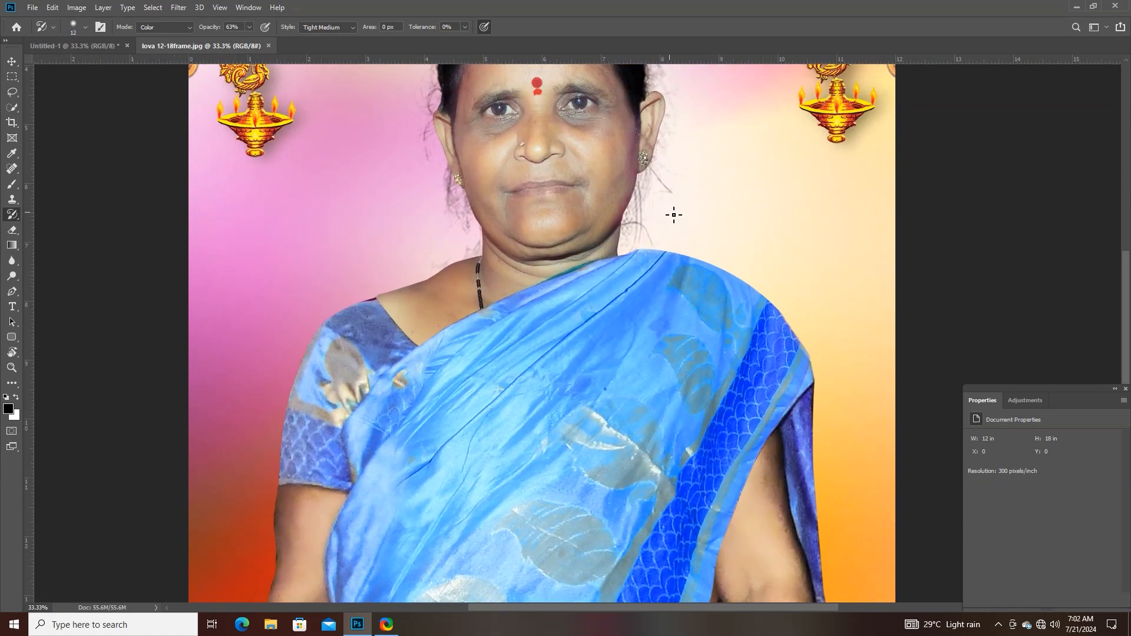
{"action": "left_click", "coordinate": [12, 229]}
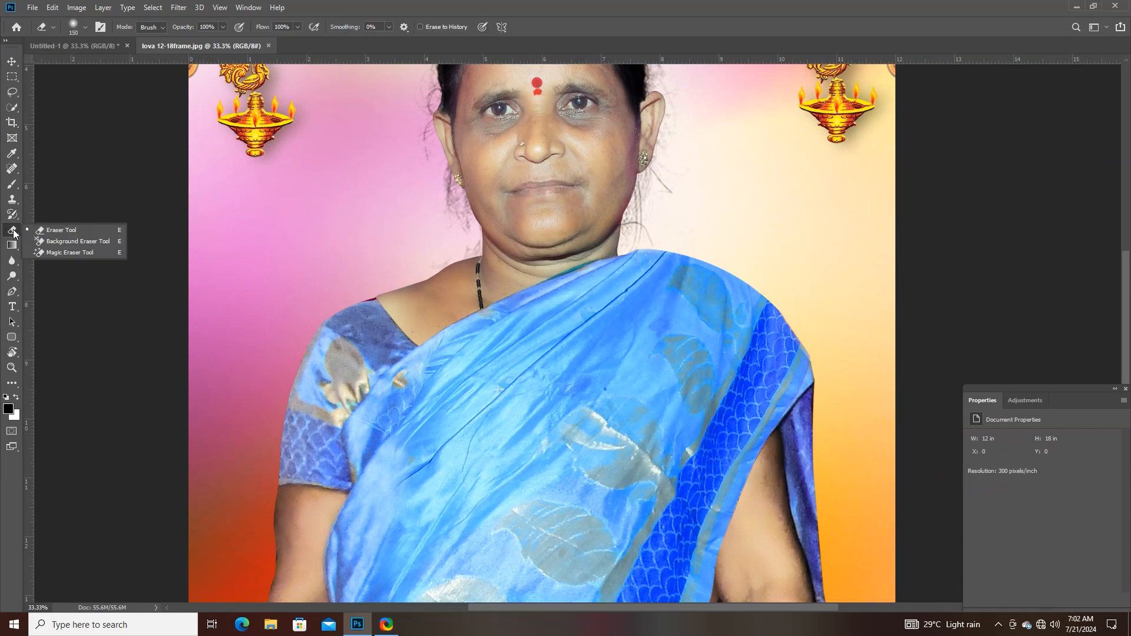
{"action": "left_click", "coordinate": [57, 231]}
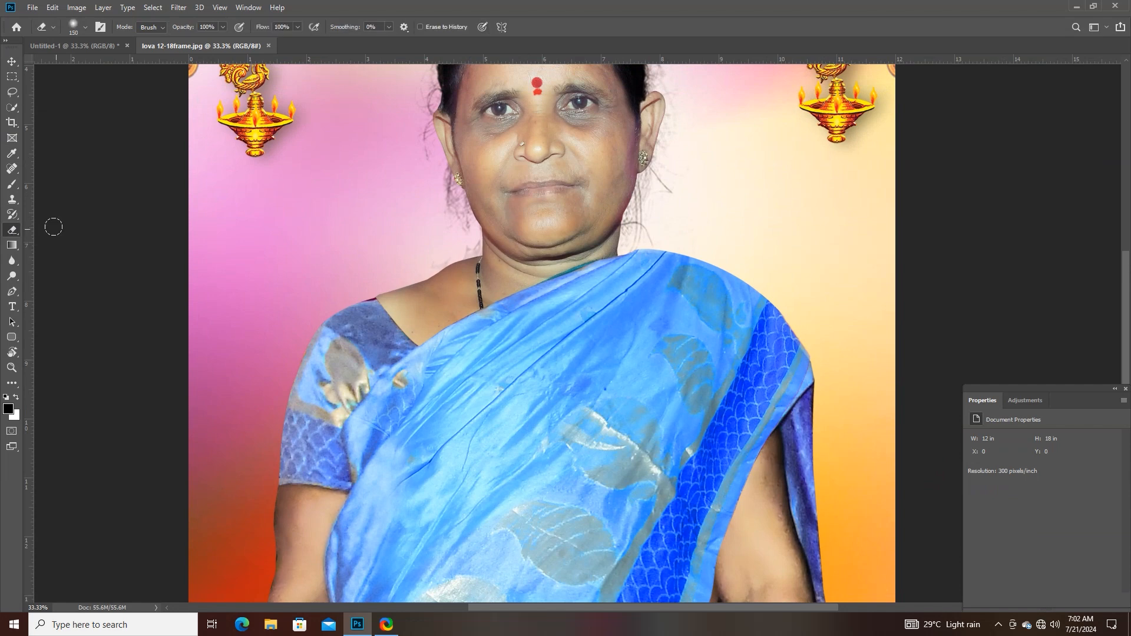
{"action": "mouse_move", "coordinate": [424, 284]}
{"action": "left_mouse_down"}
{"action": "mouse_move", "coordinate": [336, 333]}
{"action": "mouse_move", "coordinate": [413, 362]}
{"action": "mouse_move", "coordinate": [312, 330]}
{"action": "mouse_move", "coordinate": [300, 406]}
{"action": "mouse_move", "coordinate": [348, 375]}
{"action": "mouse_move", "coordinate": [319, 431]}
{"action": "mouse_move", "coordinate": [374, 417]}
{"action": "mouse_move", "coordinate": [376, 397]}
{"action": "mouse_move", "coordinate": [307, 422]}
{"action": "mouse_move", "coordinate": [320, 358]}
{"action": "mouse_move", "coordinate": [392, 379]}
{"action": "left_mouse_up"}
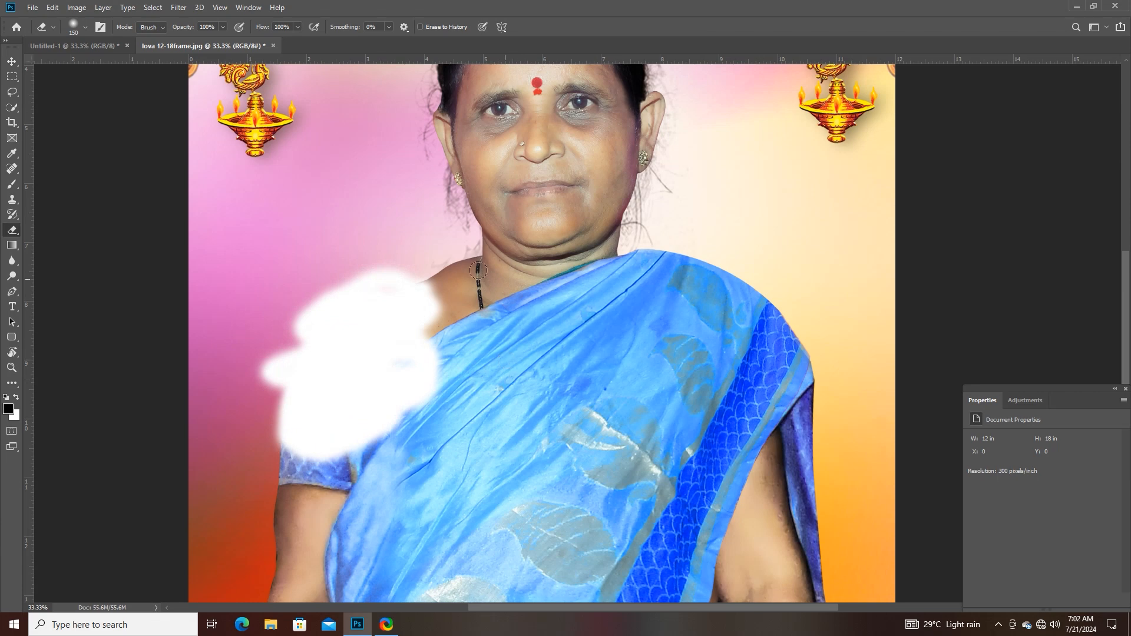
- Choose the Background Eraser Tool and enlarge its brush to 600
{"action": "right_click", "coordinate": [14, 233]}
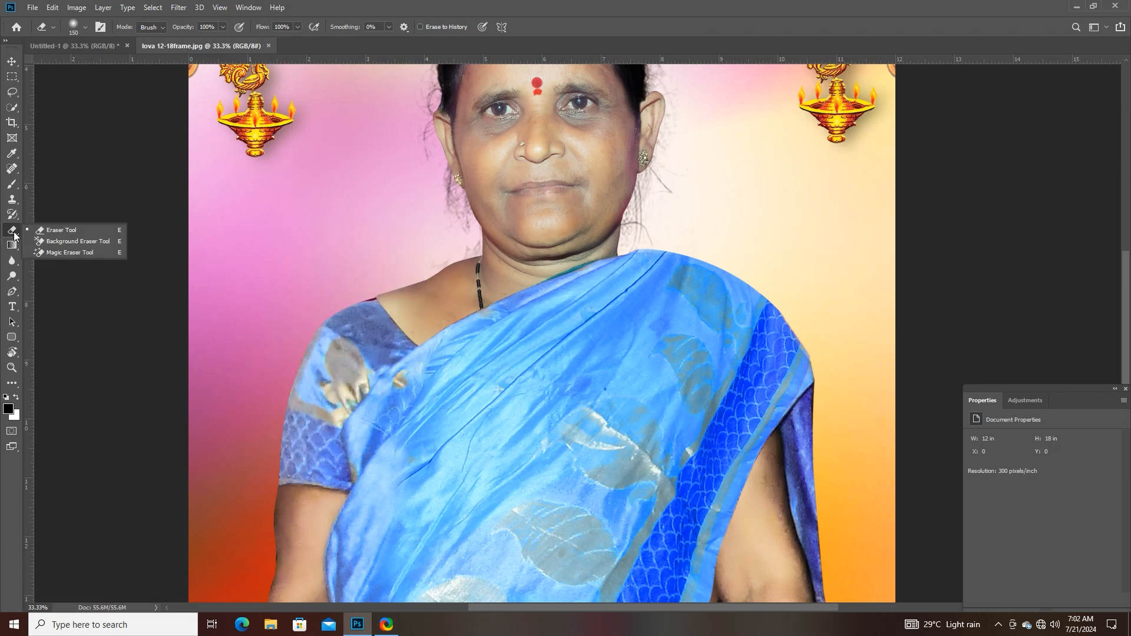
{"action": "left_click", "coordinate": [69, 242]}
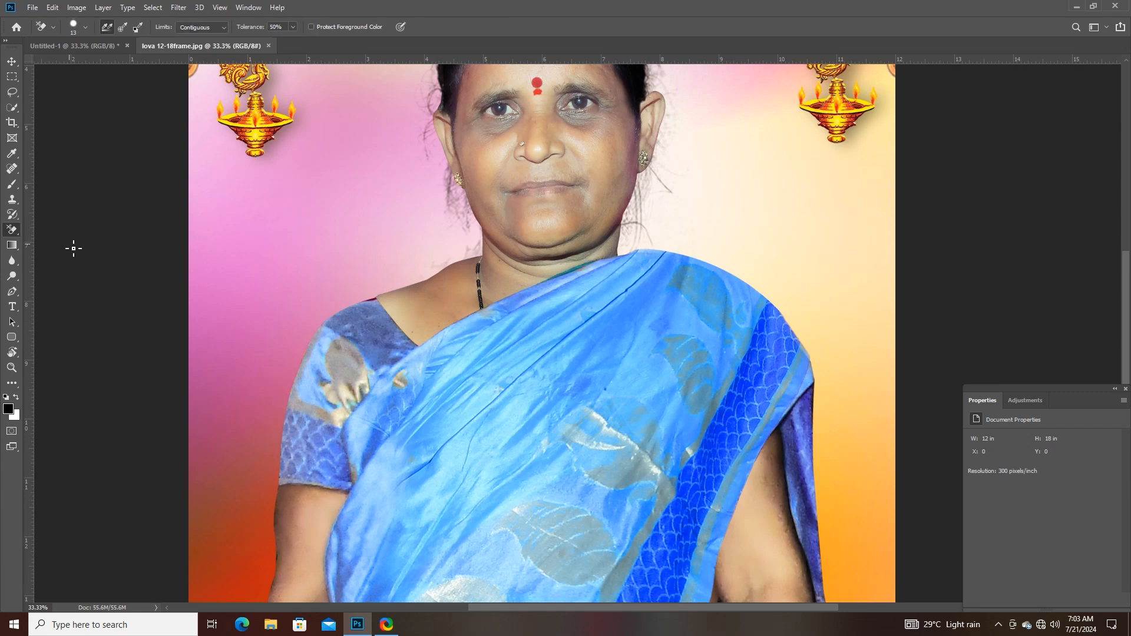
{"action": "left_click", "coordinate": [9, 237]}
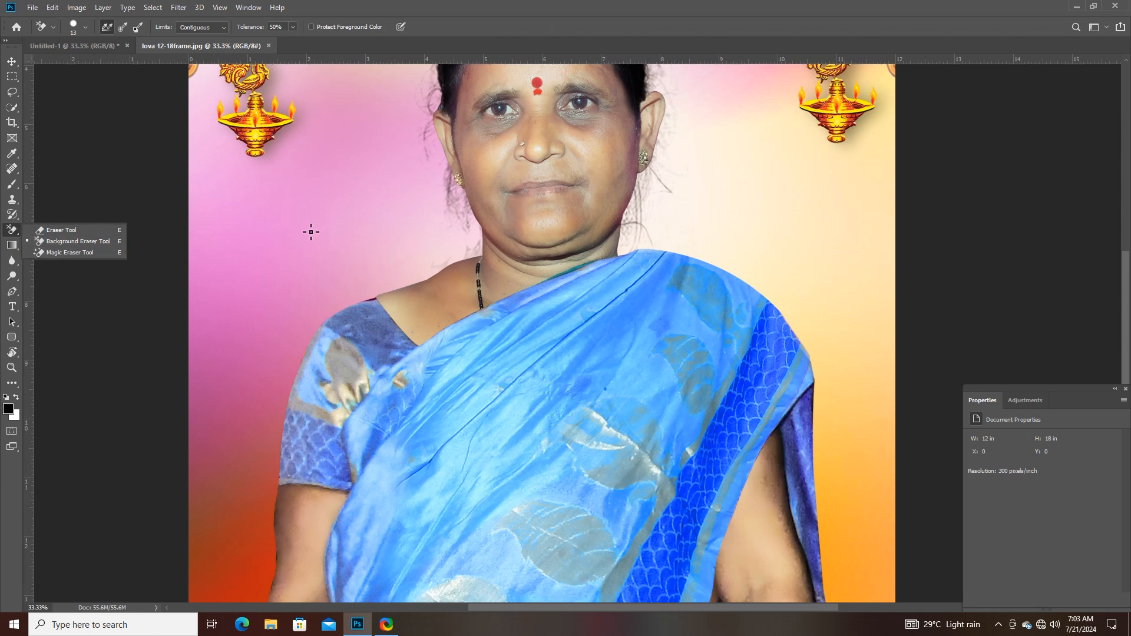
{"action": "left_click", "coordinate": [12, 229]}
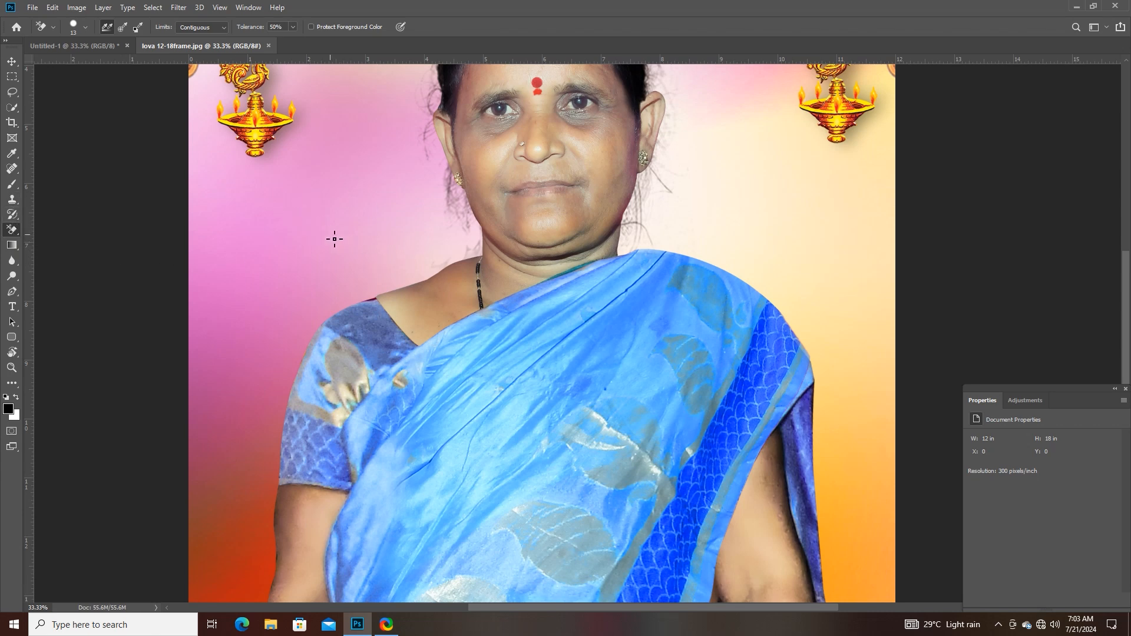
{"action": "key", "text": "bracketright"}
{"action": "key", "text": "bracketright"}
{"action": "key", "text": "bracketright"}
{"action": "key", "text": "bracketright"}
{"action": "key", "text": "bracketright"}
{"action": "key", "text": "bracketright"}
{"action": "key", "text": "bracketright"}
{"action": "key", "text": "bracketright"}
{"action": "key", "text": "bracketright"}
- Try the Background Eraser on the pink backdrop beside the face and on the woman's hair, undoing each erasure
{"action": "left_click", "coordinate": [323, 232]}
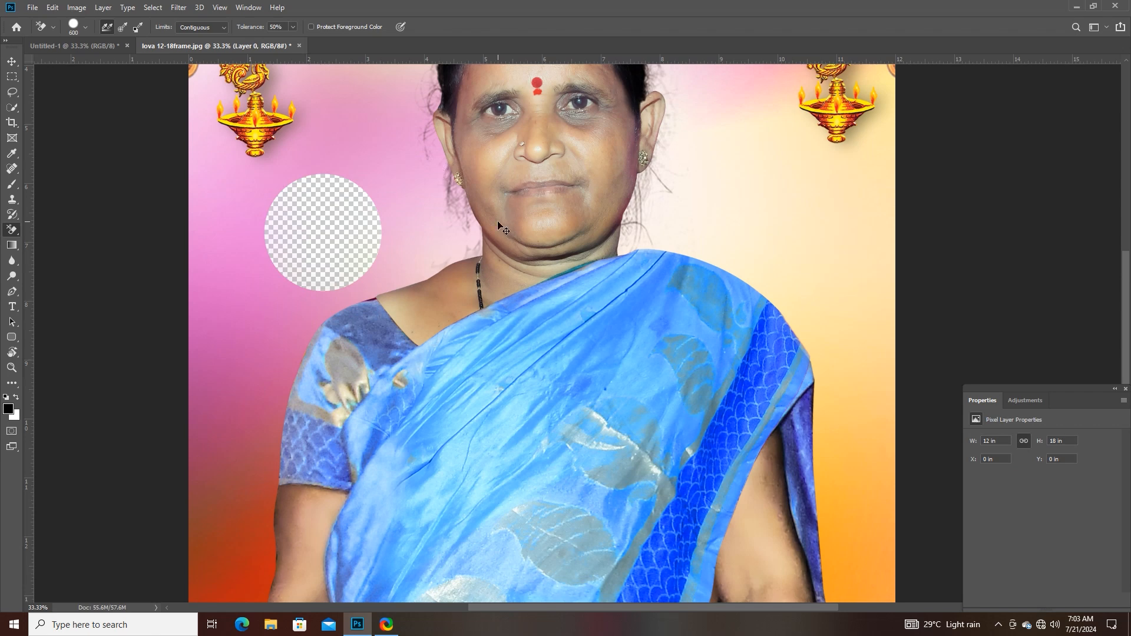
{"action": "key", "text": "ctrl+z"}
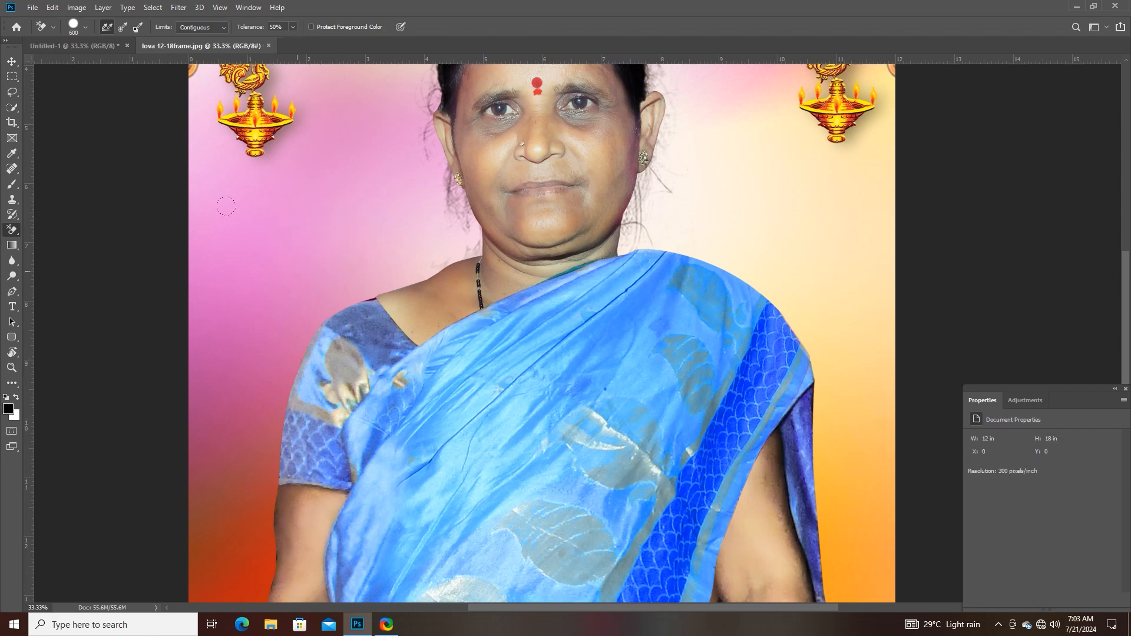
{"action": "left_click_drag", "start_coordinate": [554, 193], "coordinate": [407, 342]}
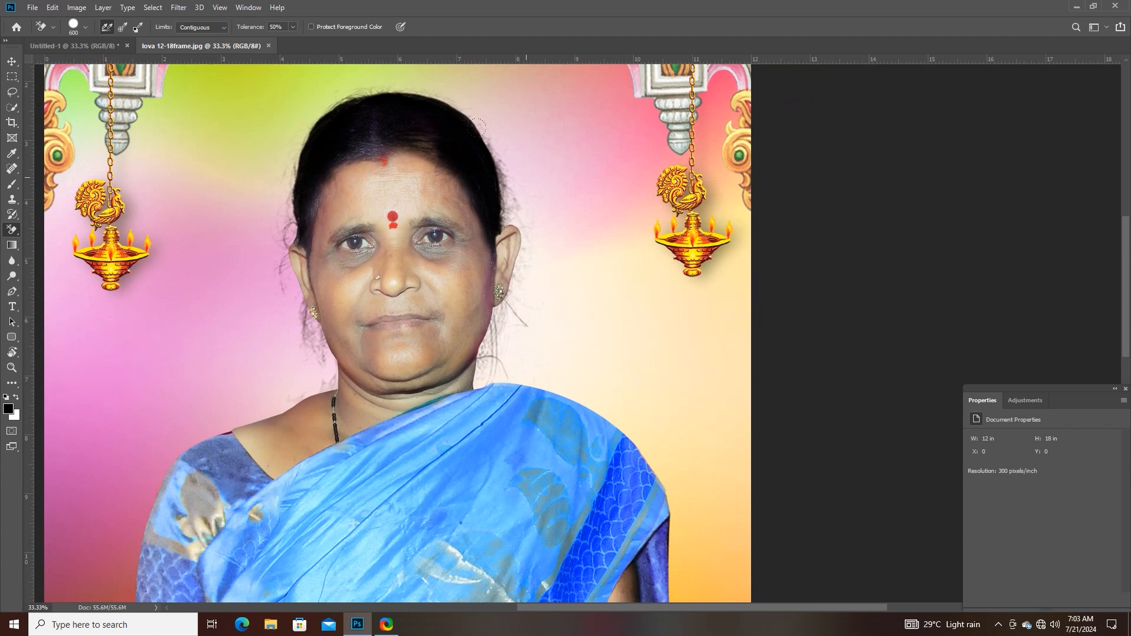
{"action": "left_click", "coordinate": [432, 128]}
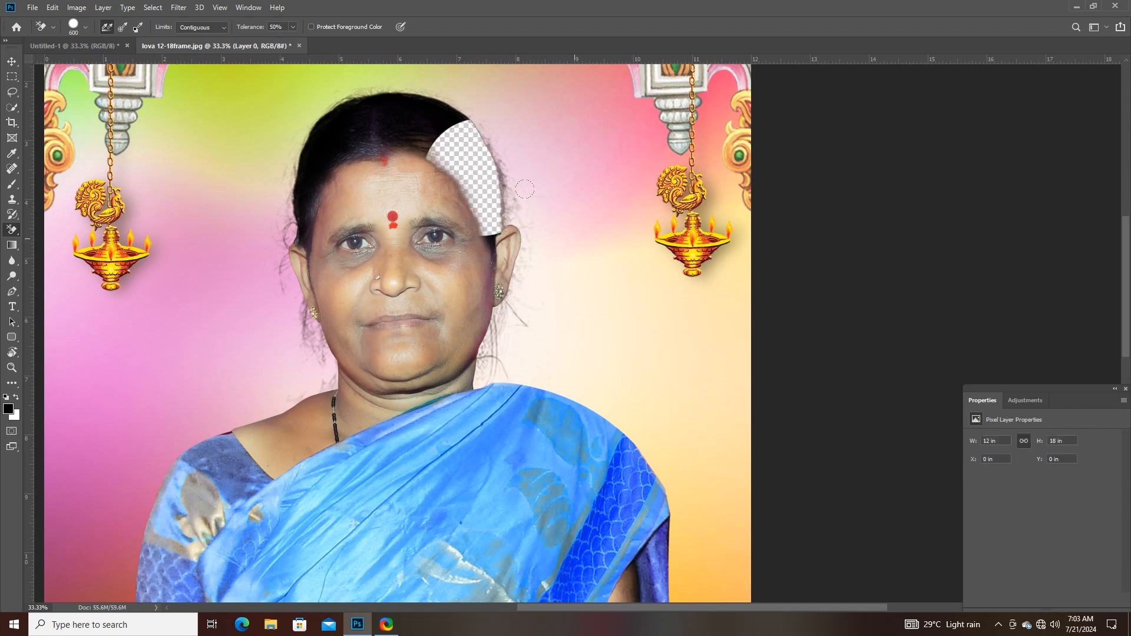
{"action": "key", "text": "ctrl+z"}
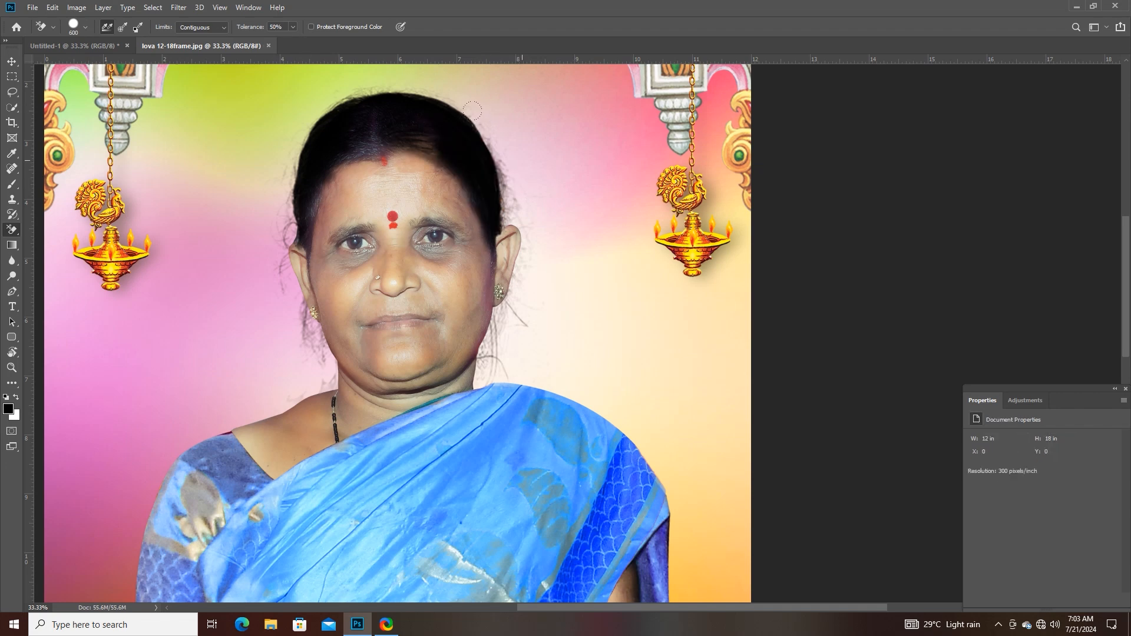
- Try the Background Eraser on the backdrop beside the head with Continuous and Background Swatch sampling, undoing both erasures
{"action": "left_click", "coordinate": [476, 115]}
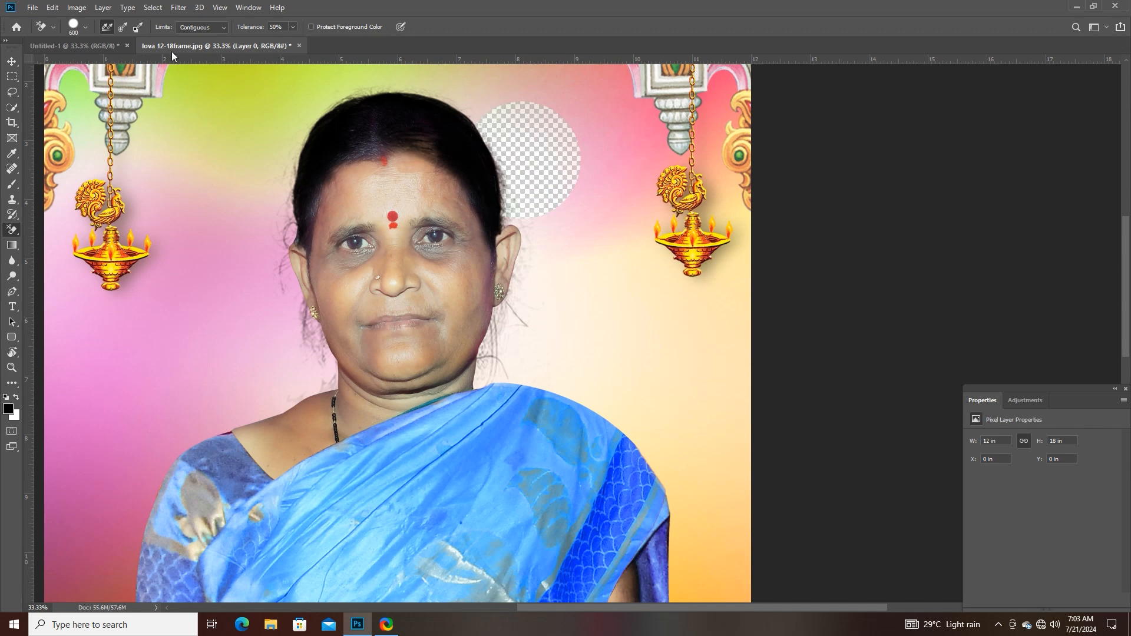
{"action": "left_click", "coordinate": [138, 27]}
{"action": "left_click", "coordinate": [484, 195]}
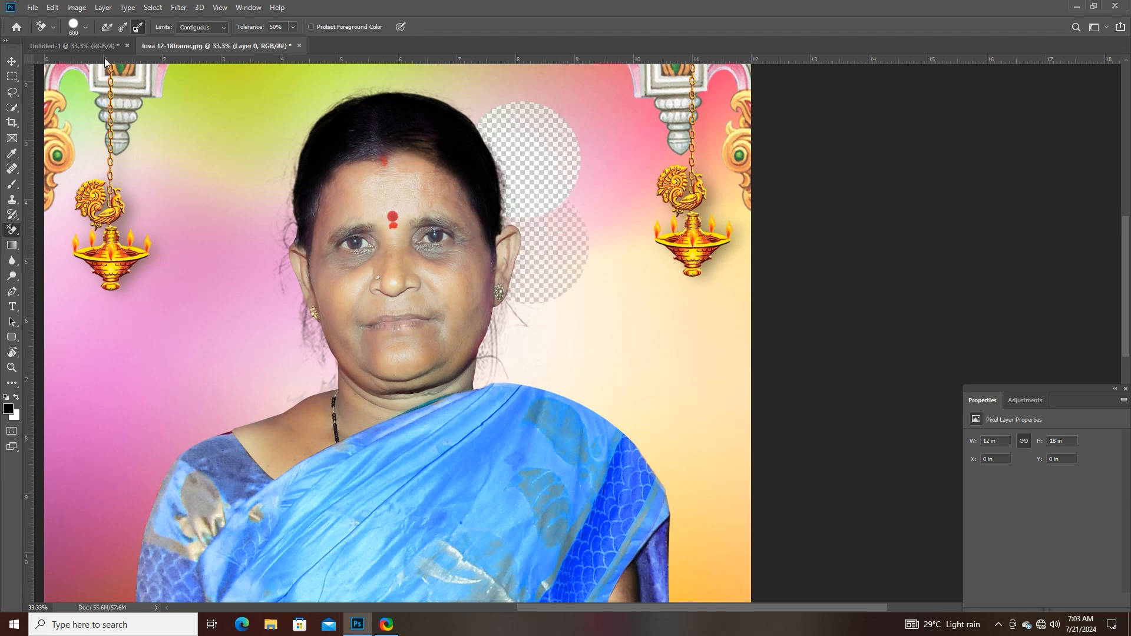
{"action": "left_click", "coordinate": [107, 27]}
{"action": "key", "text": "ctrl+z"}
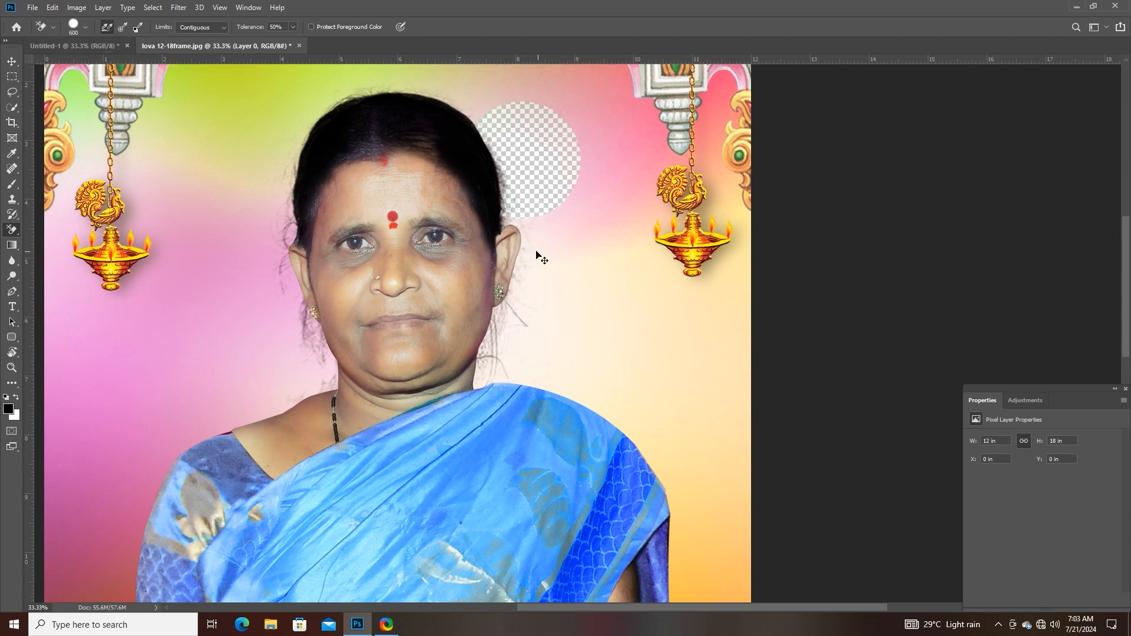
{"action": "key", "text": "ctrl+z"}
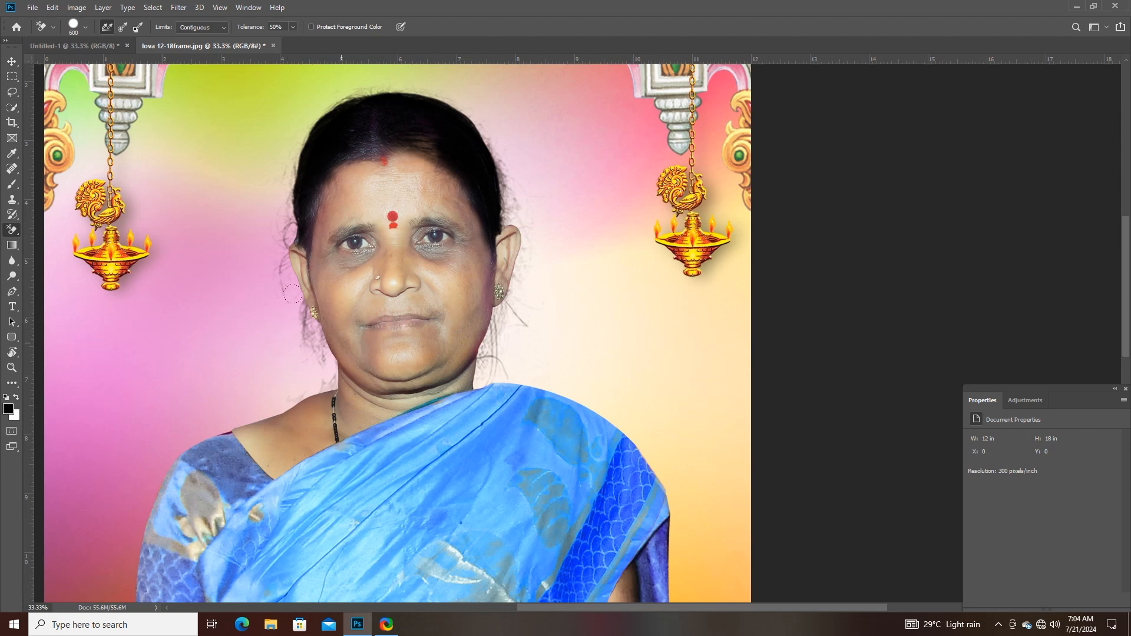
- Erase the pink and green backdrop along the left side of the woman's face and hair with the Background Eraser
{"action": "left_click", "coordinate": [267, 320]}
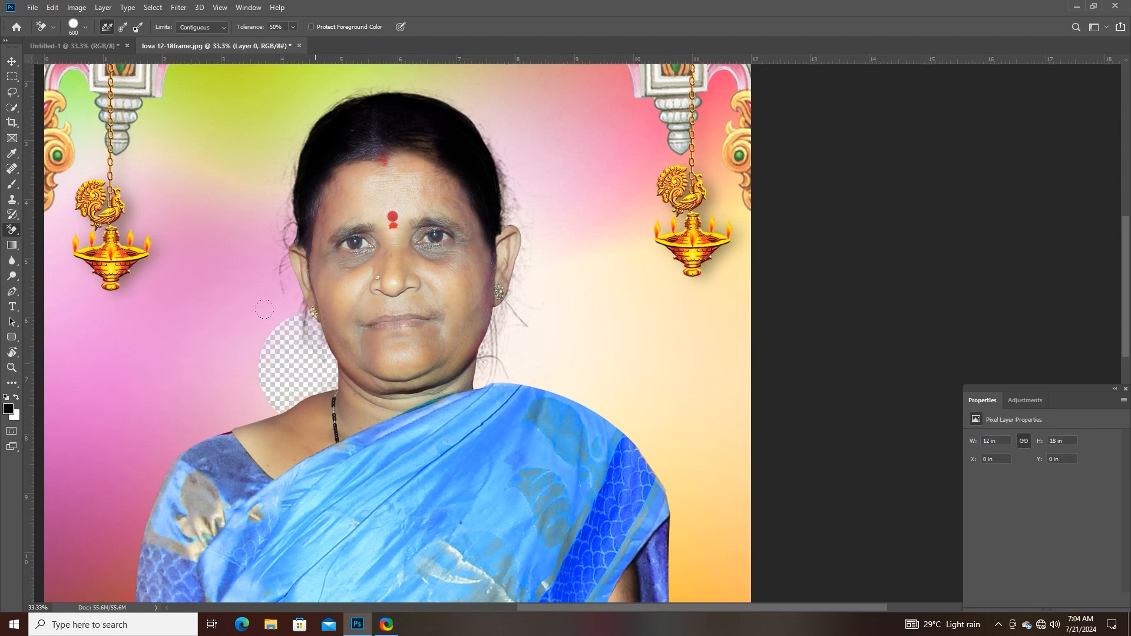
{"action": "left_click", "coordinate": [237, 261]}
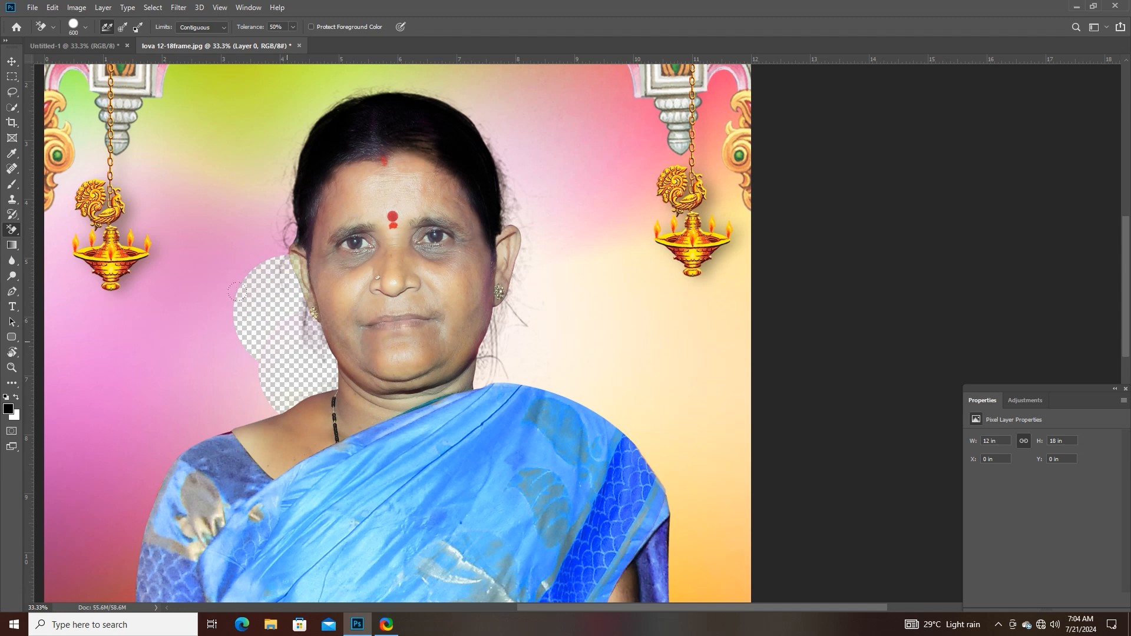
{"action": "left_click", "coordinate": [211, 213]}
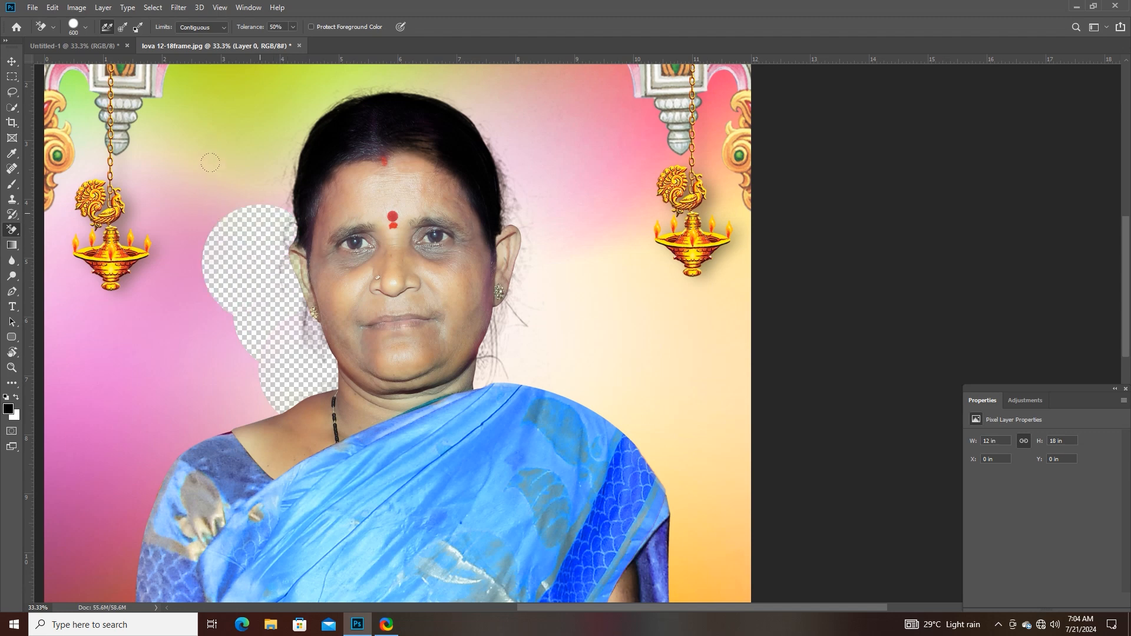
{"action": "left_click", "coordinate": [275, 191]}
{"action": "left_click", "coordinate": [281, 138]}
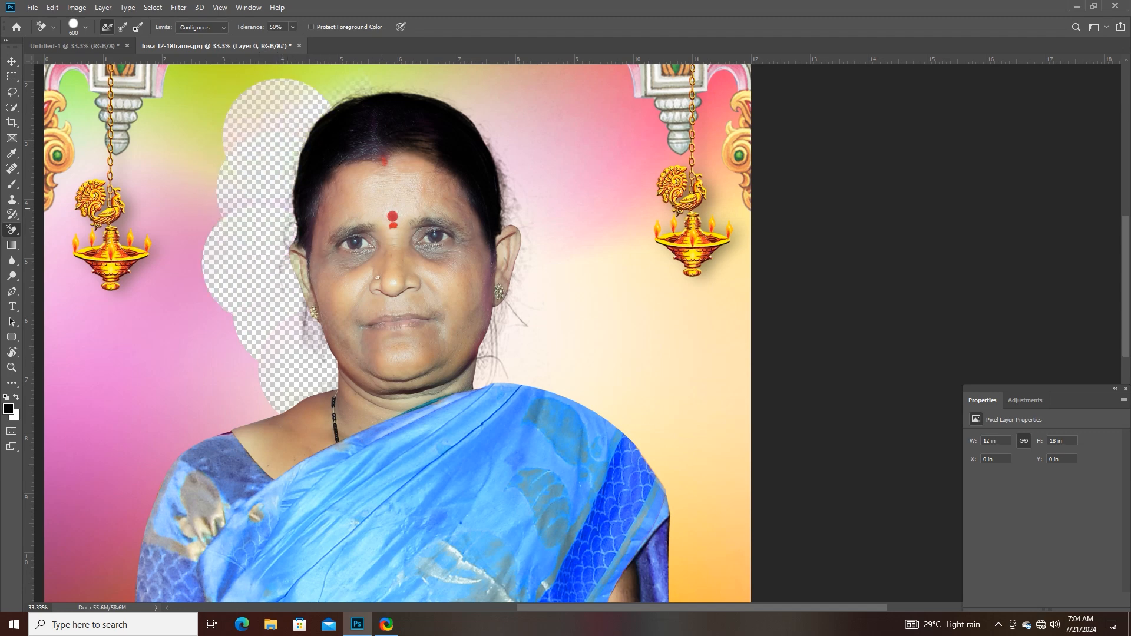
- Erase the backdrop above the woman's hair, beneath the decorative arch
{"action": "scroll", "coordinate": [407, 227], "scroll_direction": "up", "scroll_amount": 5}
{"action": "left_click", "coordinate": [319, 202]}
{"action": "left_click", "coordinate": [380, 185]}
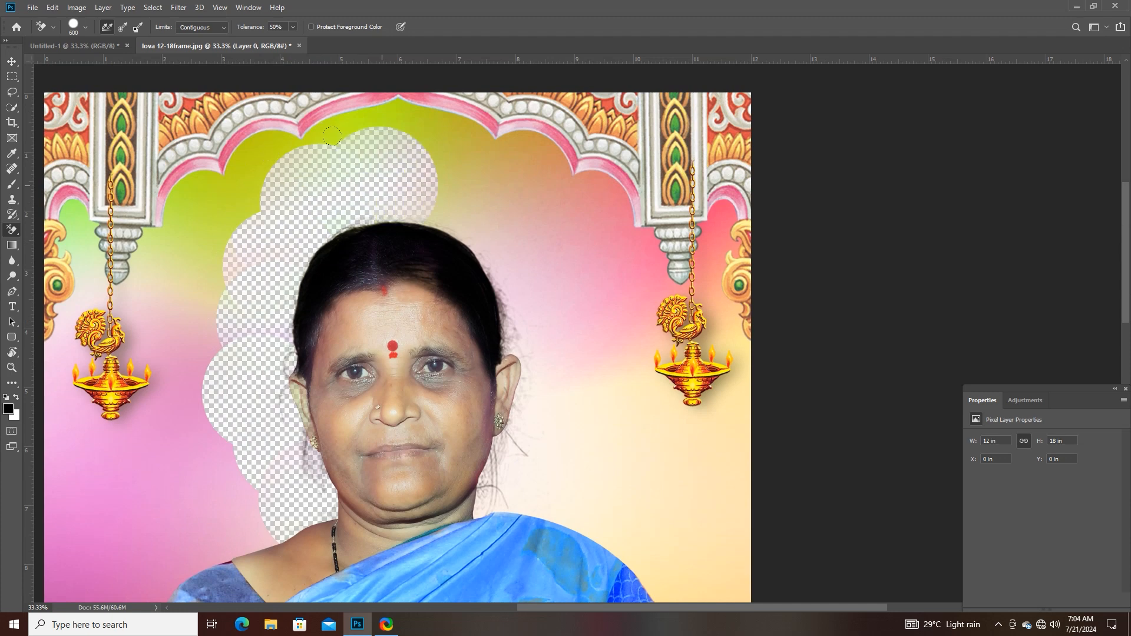
{"action": "left_click", "coordinate": [381, 186]}
{"action": "left_click", "coordinate": [448, 198]}
{"action": "left_click", "coordinate": [488, 230]}
- Erase the backdrop down the right side of the hair, ear and neck
{"action": "left_click", "coordinate": [498, 237]}
{"action": "left_click", "coordinate": [516, 282]}
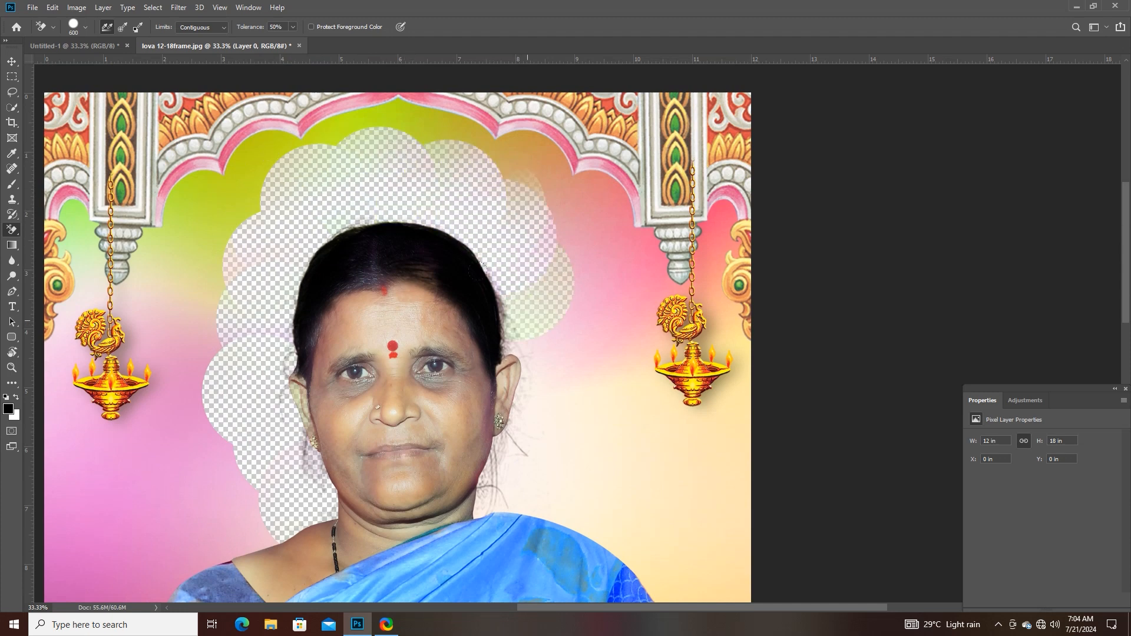
{"action": "left_click", "coordinate": [536, 339]}
{"action": "left_click", "coordinate": [546, 419]}
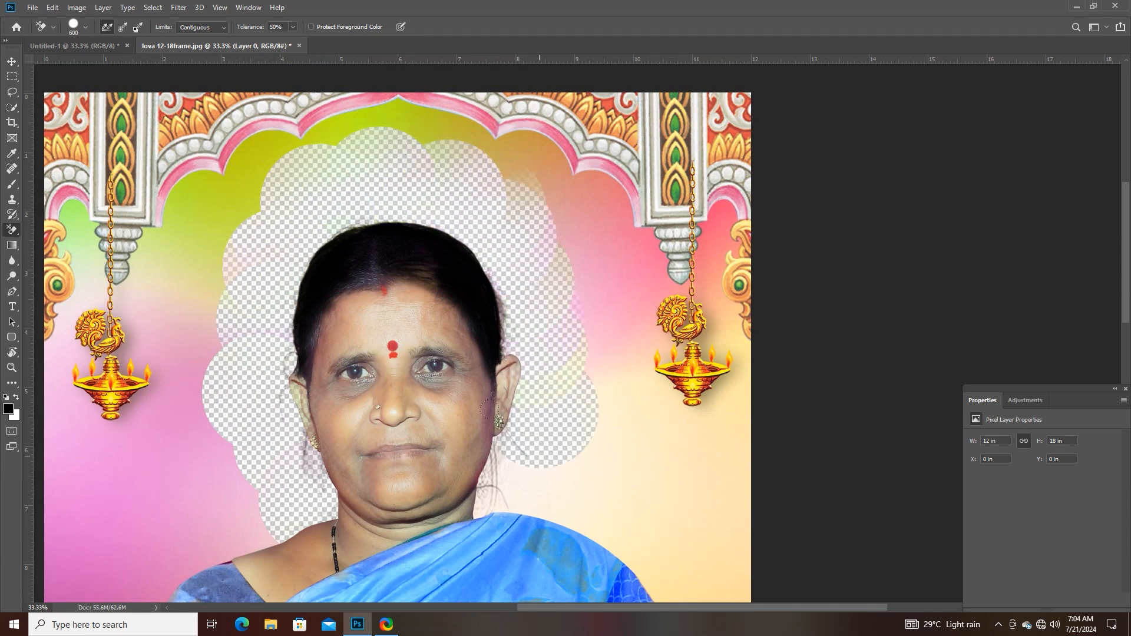
{"action": "left_click", "coordinate": [530, 469]}
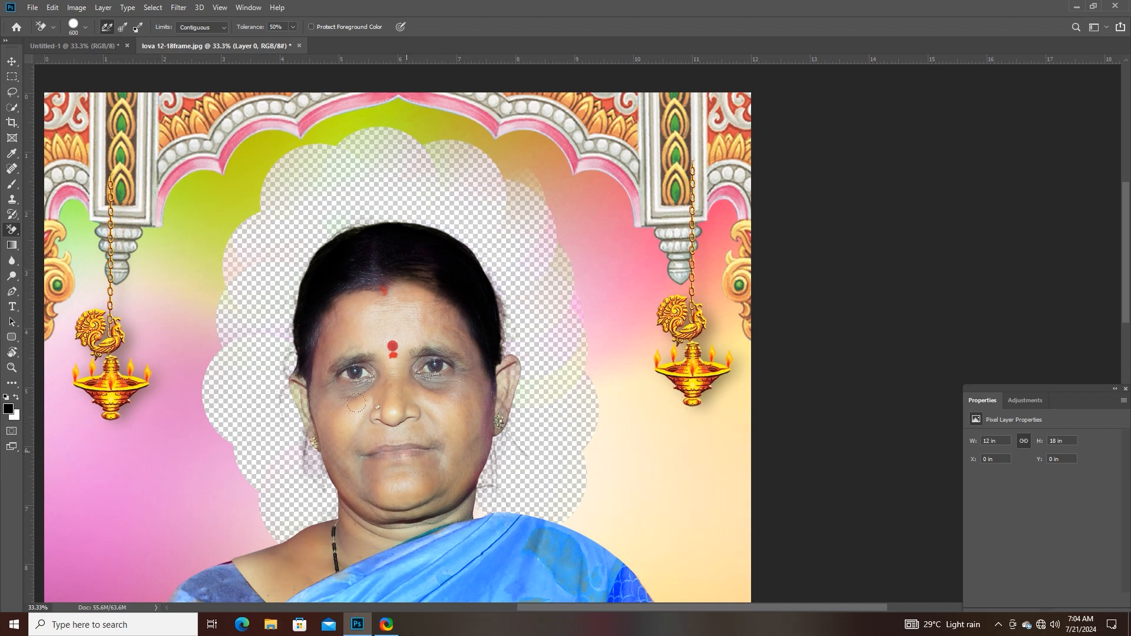
- Erase the backdrop along the sari-draped right shoulder, undoing the stroke that cuts into the sari
{"action": "left_click_drag", "start_coordinate": [344, 412], "coordinate": [295, 216]}
{"action": "left_click", "coordinate": [527, 333]}
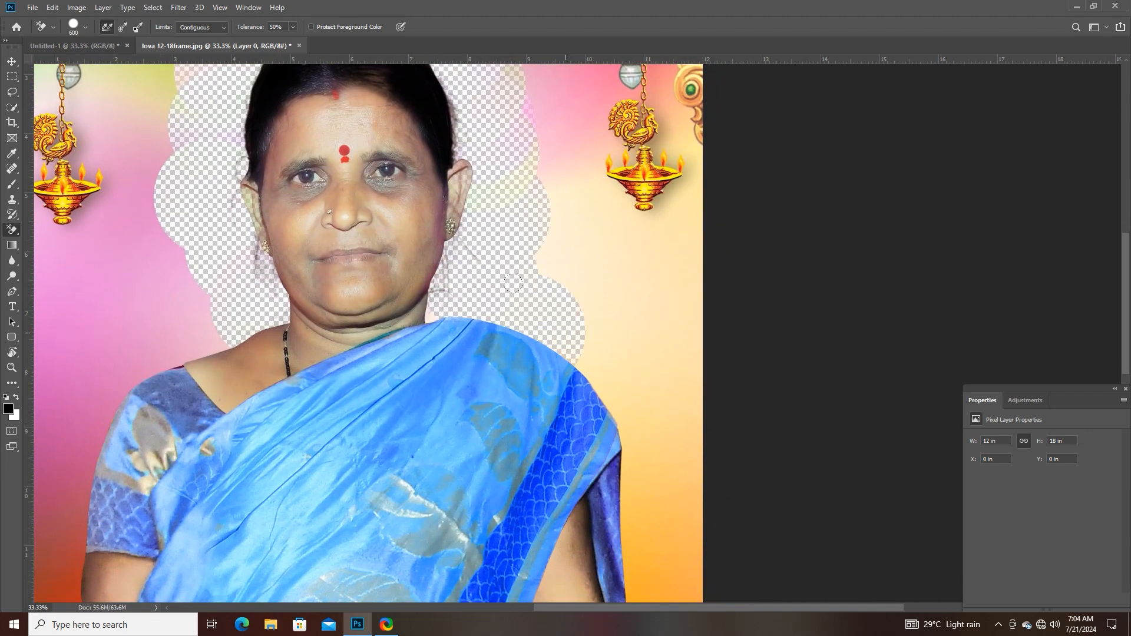
{"action": "left_click", "coordinate": [583, 345]}
{"action": "left_click", "coordinate": [576, 406]}
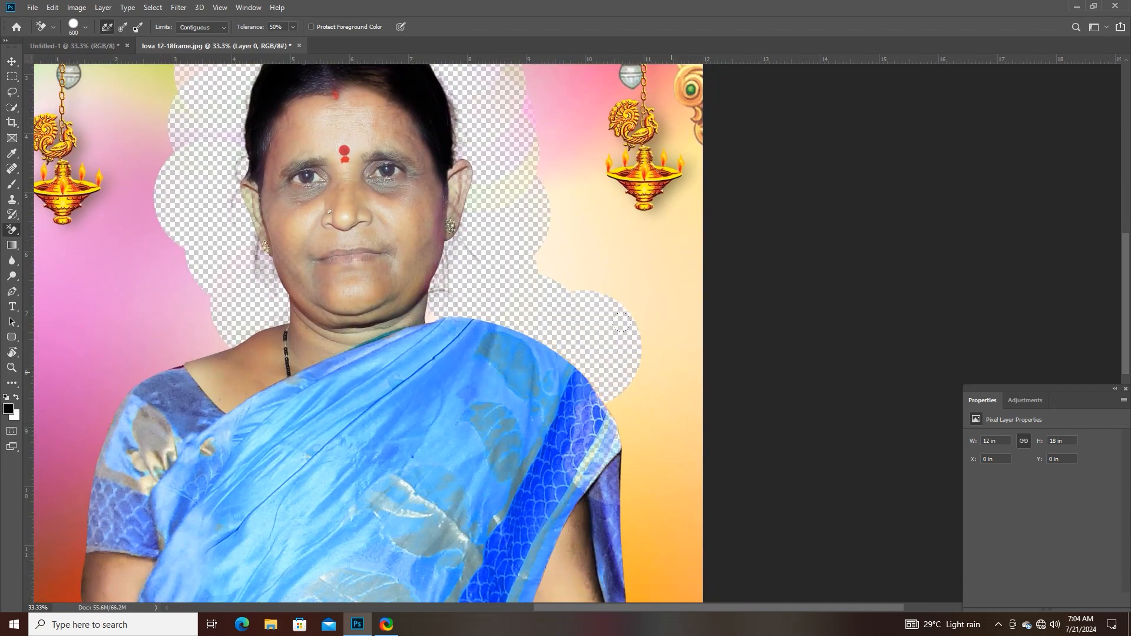
{"action": "key", "text": "ctrl+z"}
{"action": "left_click", "coordinate": [635, 408]}
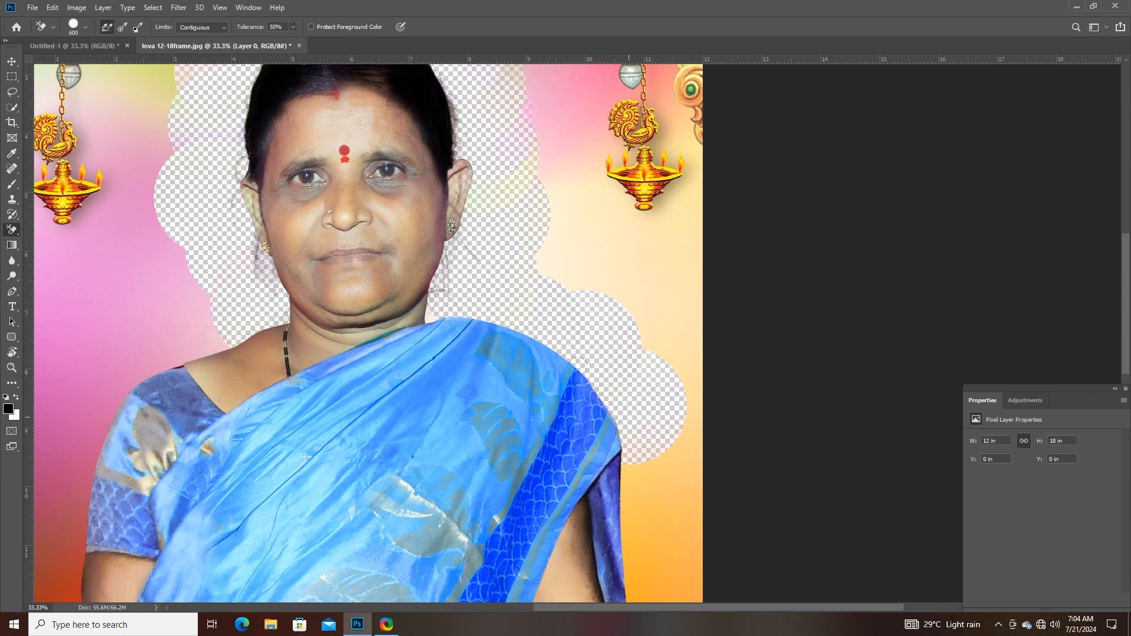
- Erase the orange and cream backdrop beside the right arm and the remaining patches above that shoulder
{"action": "left_click_drag", "start_coordinate": [511, 435], "coordinate": [445, 298]}
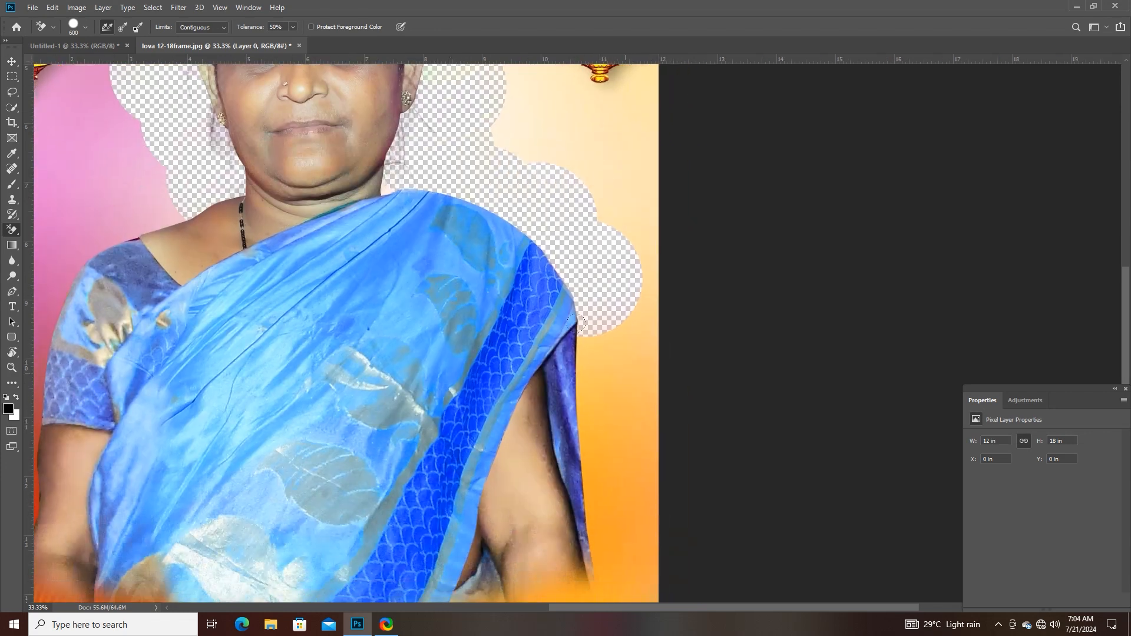
{"action": "left_click", "coordinate": [604, 367]}
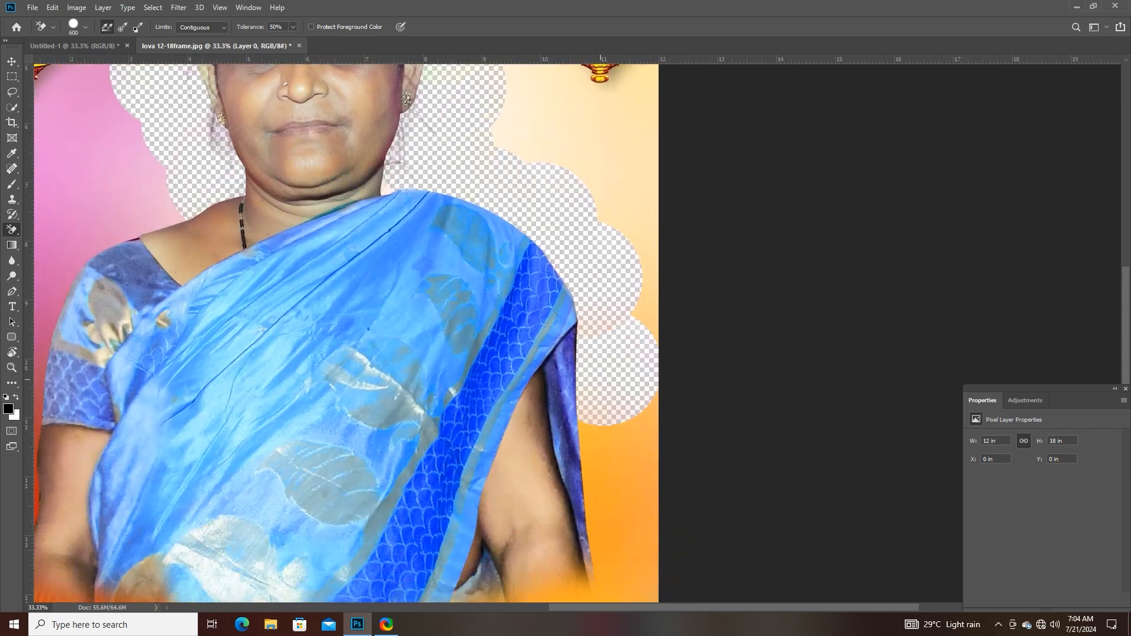
{"action": "left_click", "coordinate": [619, 460]}
{"action": "left_click", "coordinate": [622, 519]}
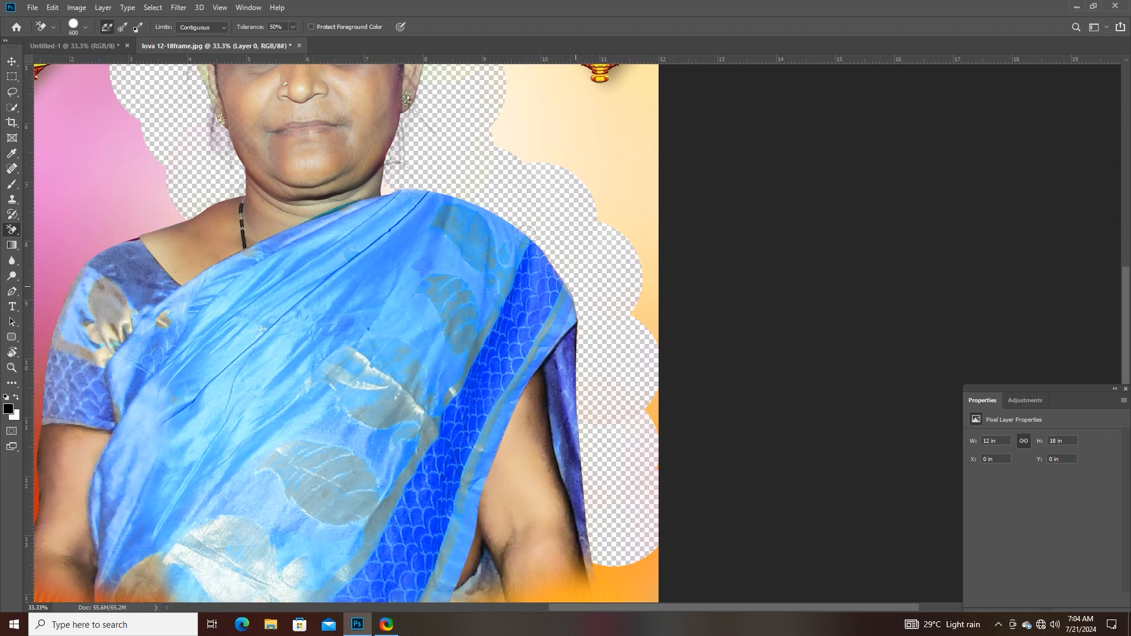
{"action": "left_click", "coordinate": [602, 189]}
{"action": "left_click", "coordinate": [635, 261]}
{"action": "left_click", "coordinate": [644, 301]}
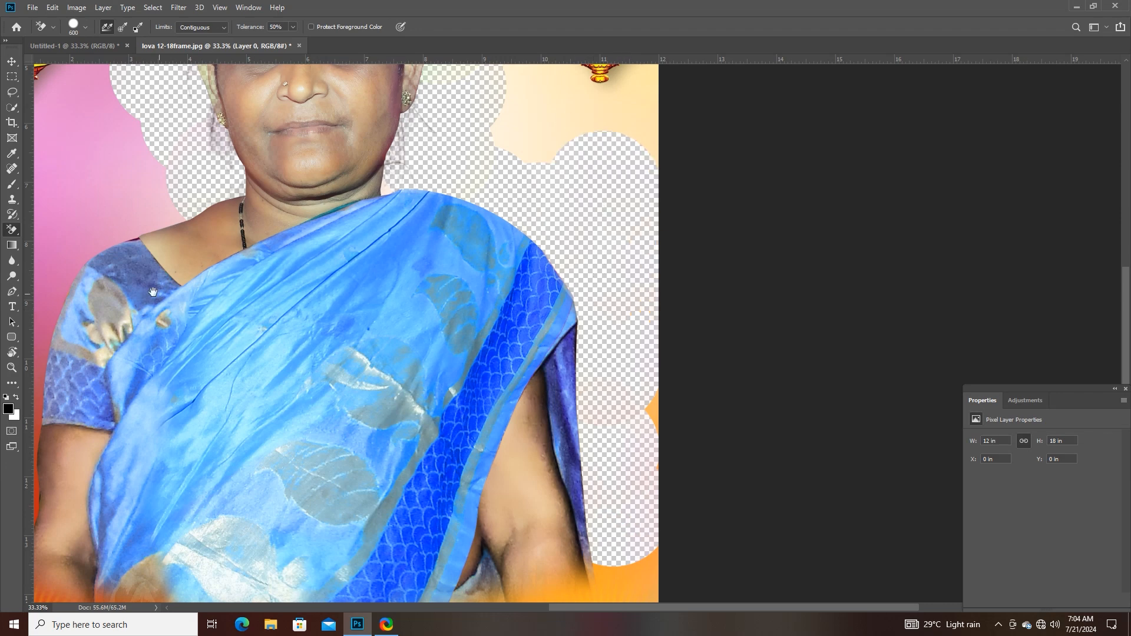
- Erase the backdrop around the left shoulder and sleeve and under the arch's peak, undoing the stroke that cuts into the skin
{"action": "left_click_drag", "start_coordinate": [271, 313], "coordinate": [568, 329]}
{"action": "left_click", "coordinate": [423, 187]}
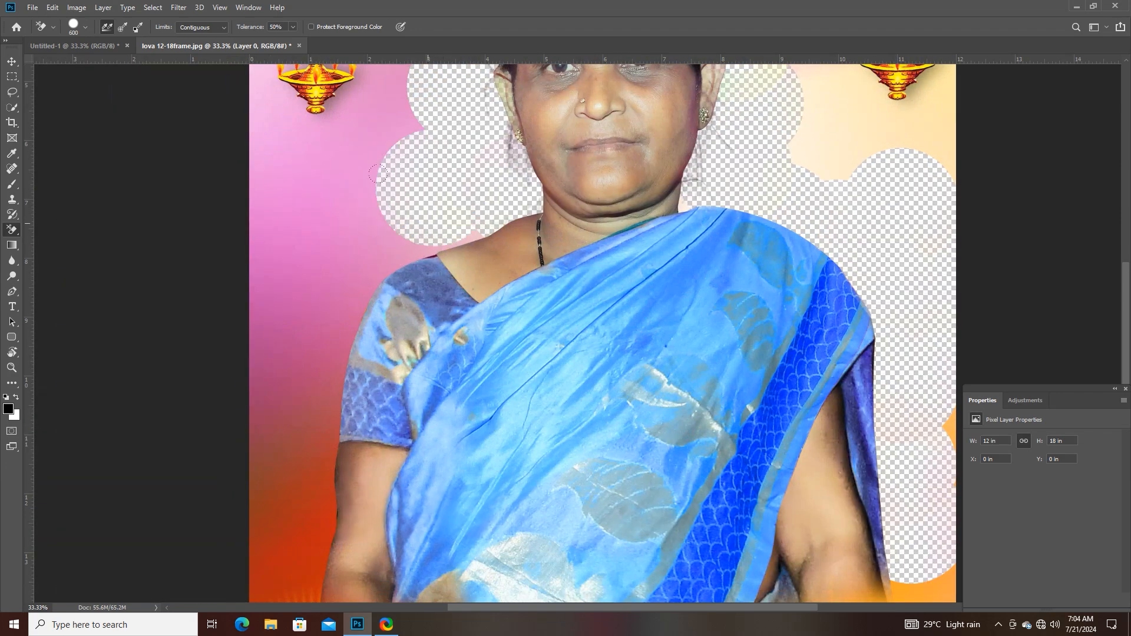
{"action": "left_click", "coordinate": [467, 238]}
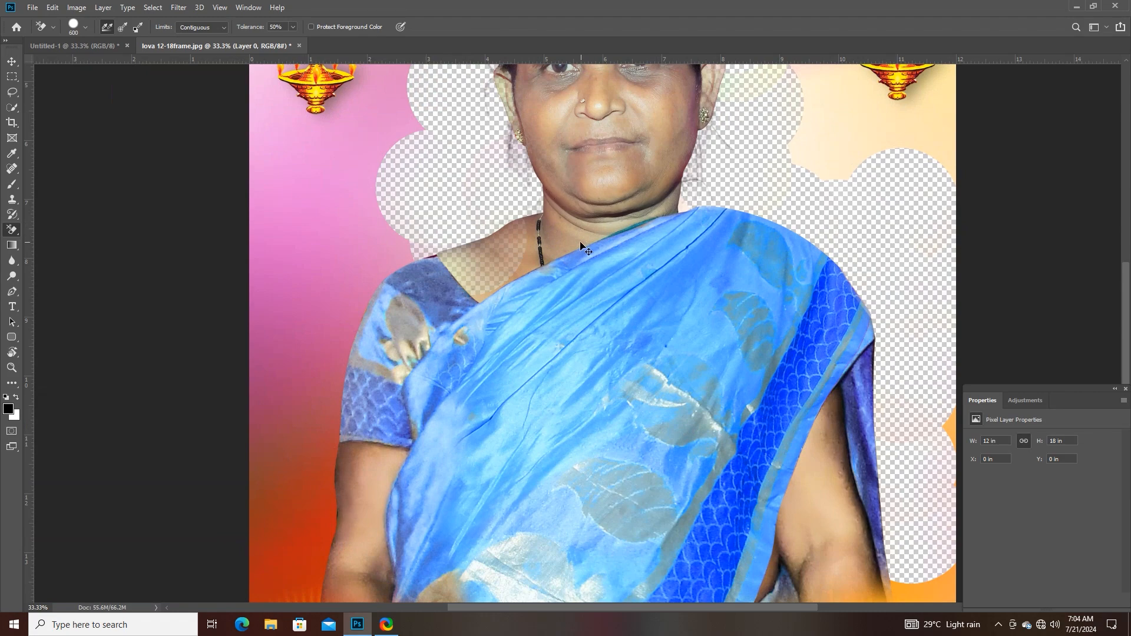
{"action": "key", "text": "ctrl+z"}
{"action": "left_click", "coordinate": [376, 247]}
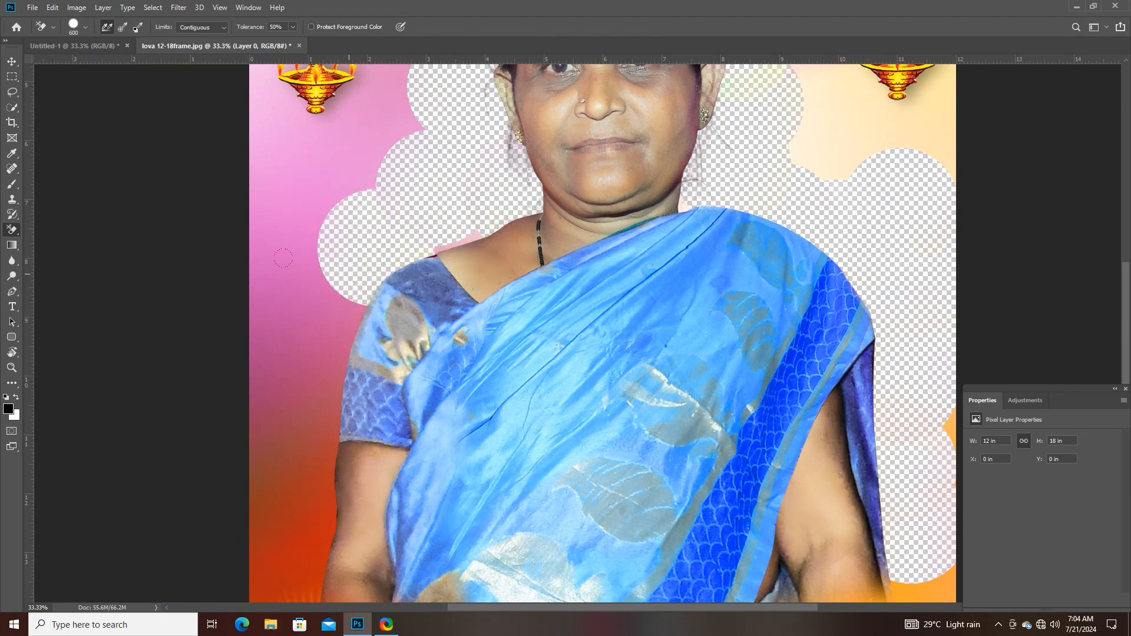
{"action": "left_click", "coordinate": [317, 327]}
{"action": "left_click", "coordinate": [310, 422]}
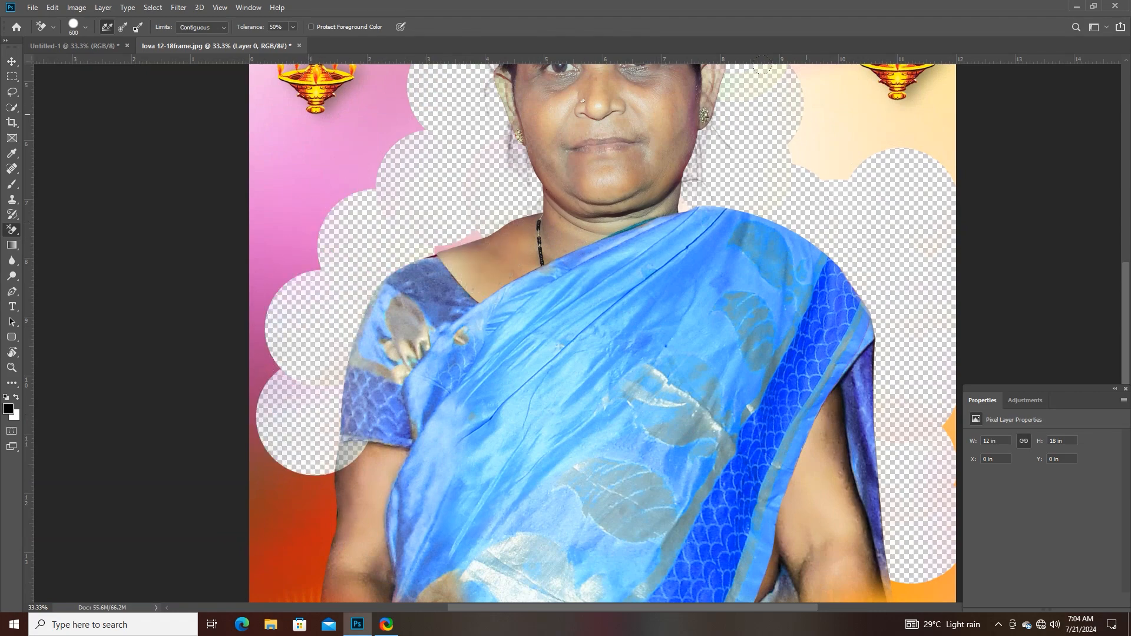
{"action": "left_click_drag", "start_coordinate": [610, 214], "coordinate": [438, 536]}
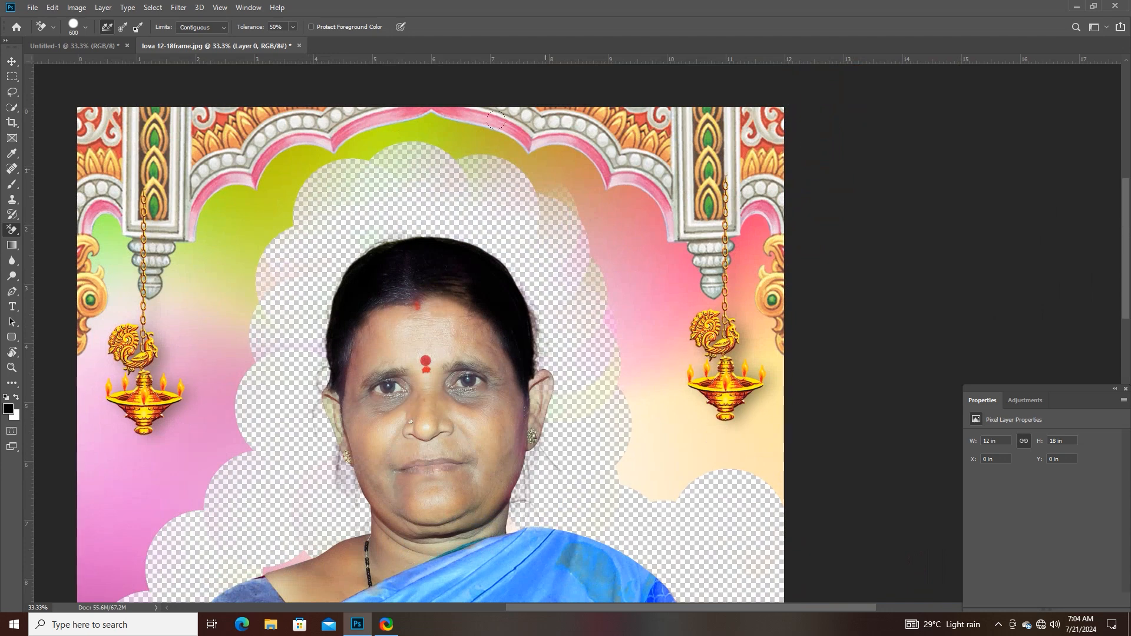
{"action": "left_click", "coordinate": [472, 170]}
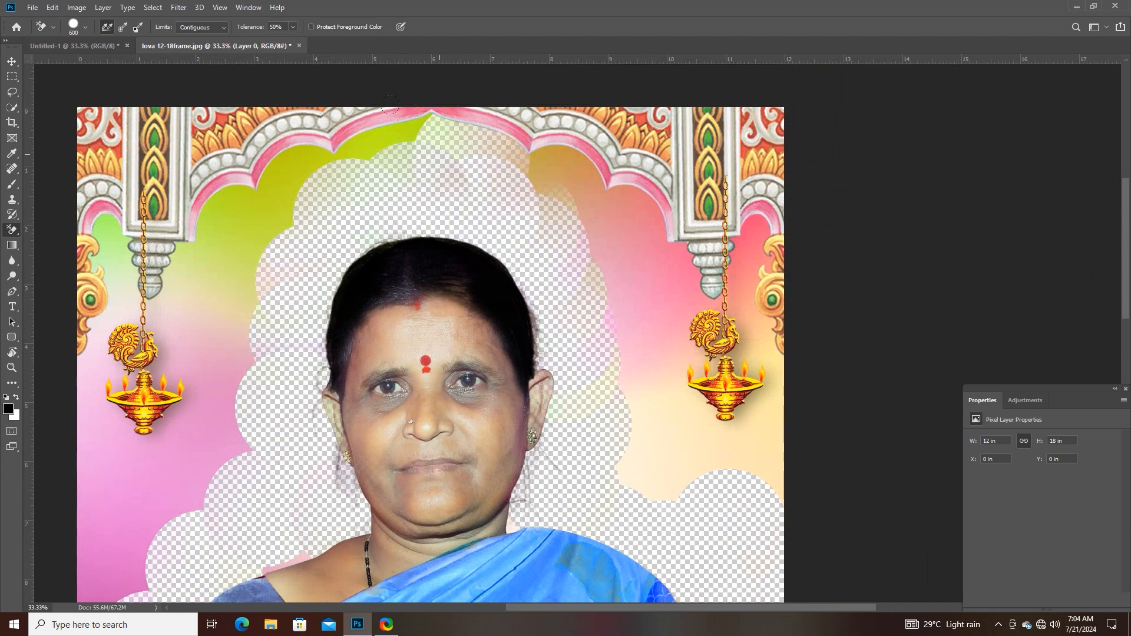
- Choose the Magic Eraser Tool and undo all the Background Eraser strokes to restore the full portrait
{"action": "right_click", "coordinate": [9, 232]}
{"action": "left_click", "coordinate": [66, 252]}
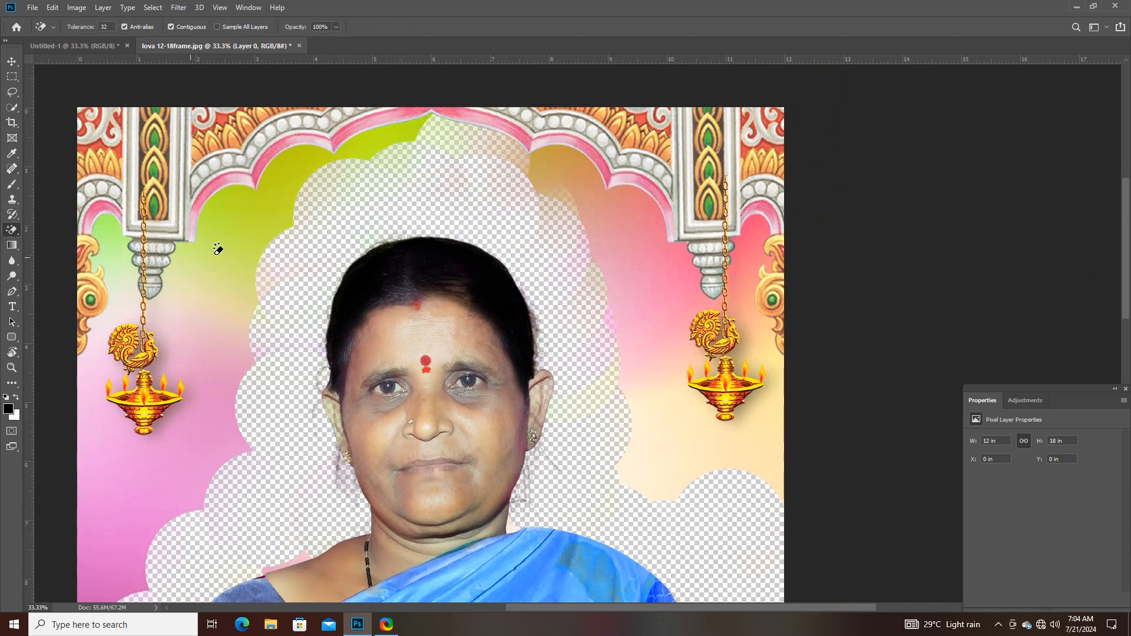
{"action": "key", "text": "ctrl+z"}
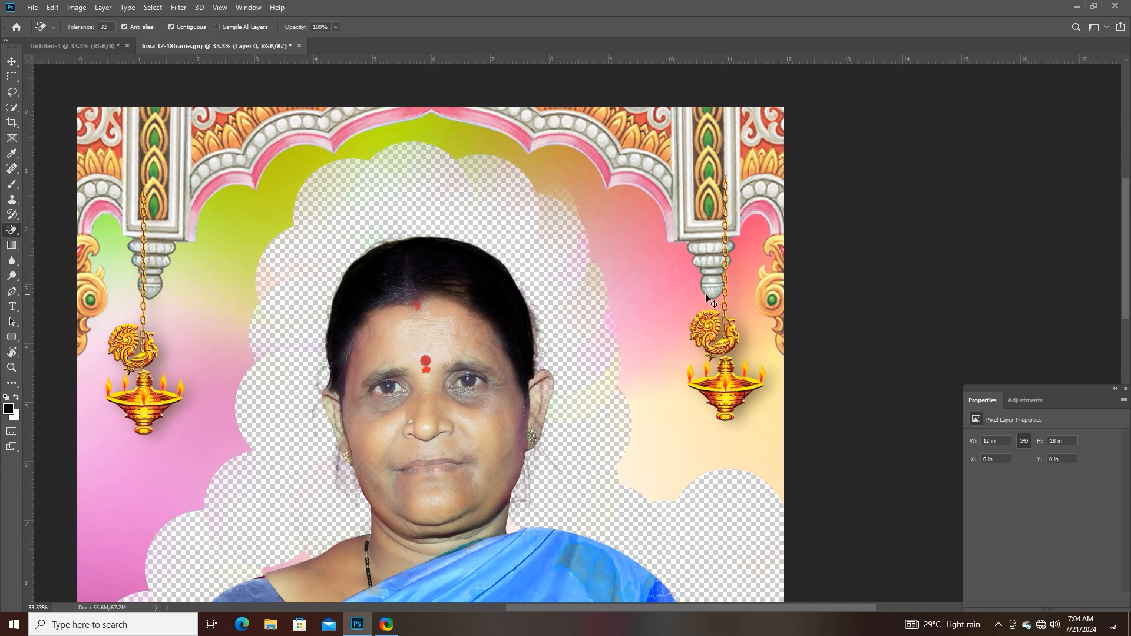
{"action": "key", "text": "ctrl+z"}
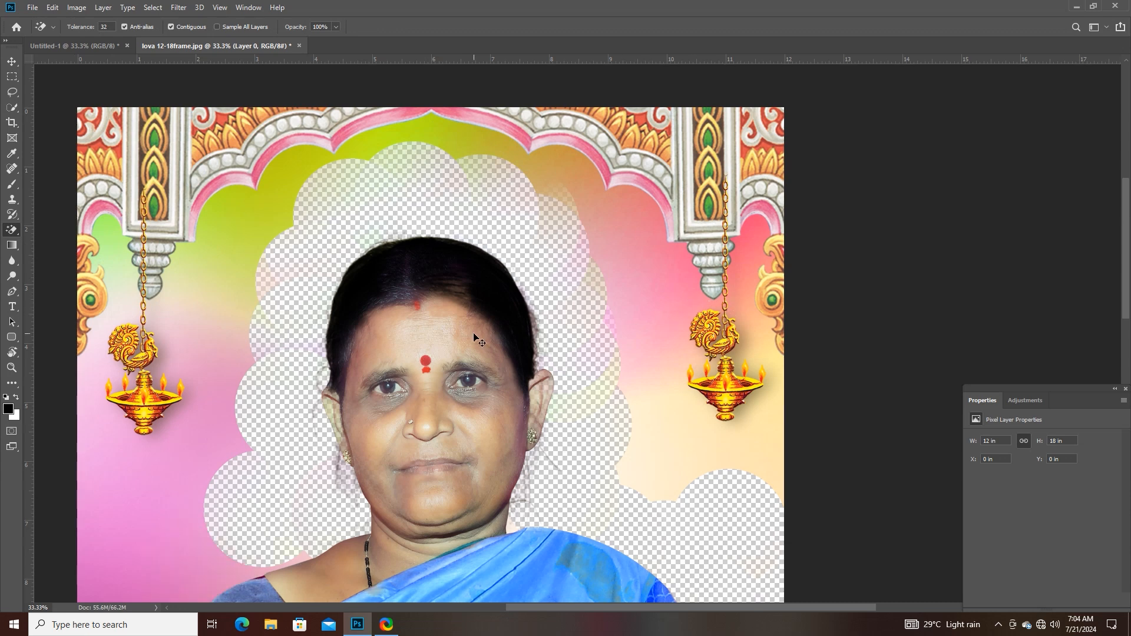
{"action": "key", "text": "ctrl+z"}
{"action": "key", "text": "ctrl+z"}
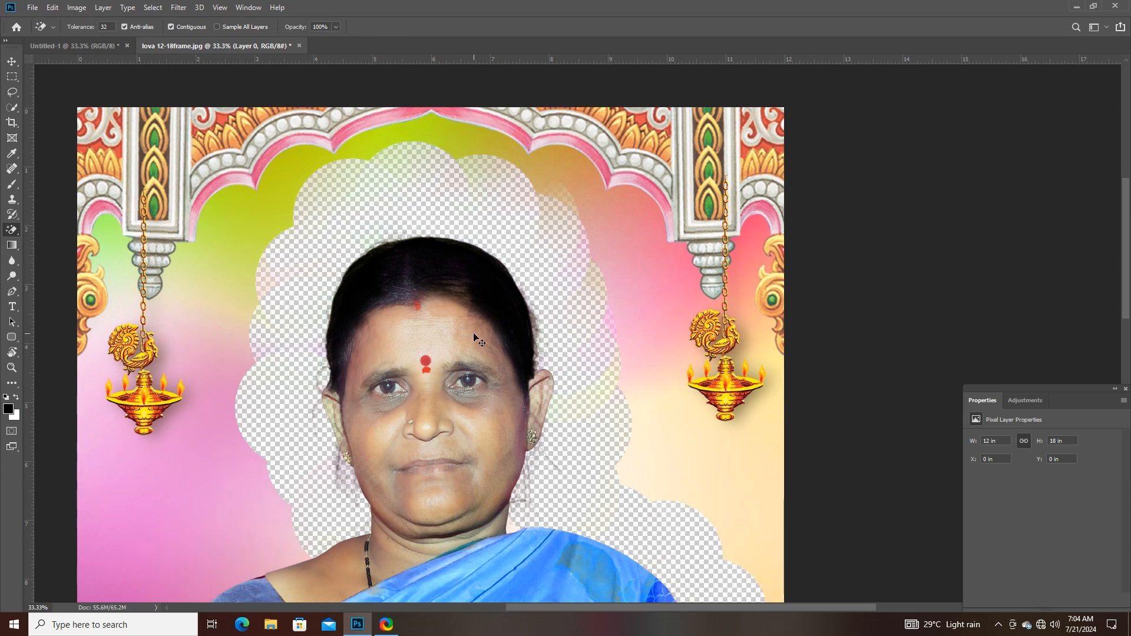
{"action": "key", "text": "ctrl+z"}
{"action": "key", "text": "ctrl+z"}
{"action": "key", "text": "ctrl+z"}
{"action": "key", "text": "ctrl+z"}
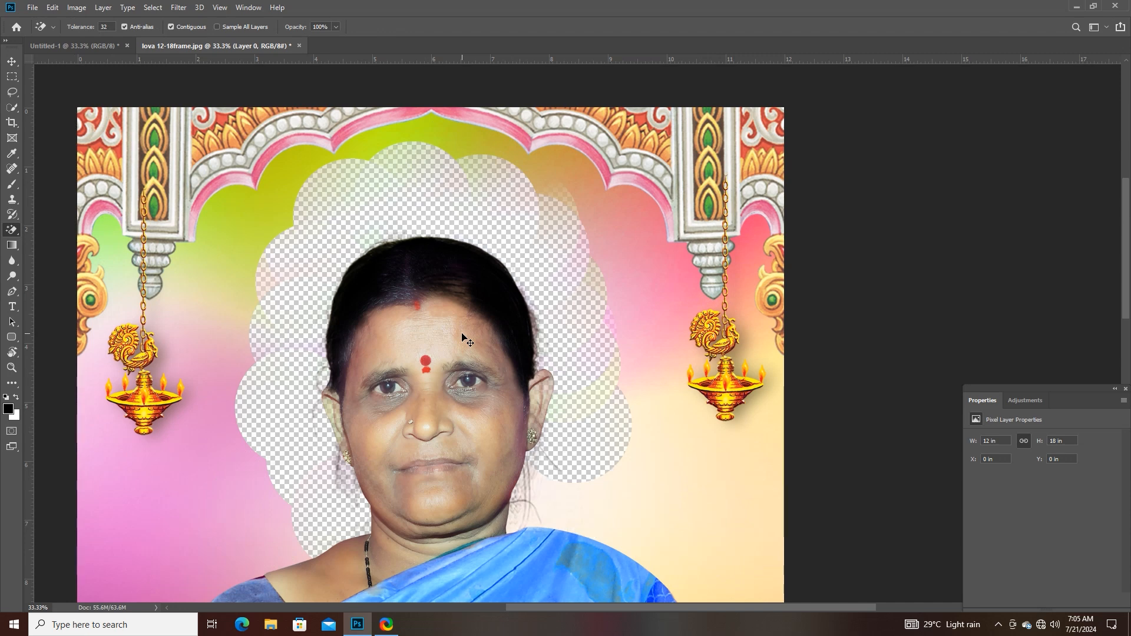
{"action": "key", "text": "ctrl+z"}
{"action": "key", "text": "ctrl+z"}
{"action": "key", "text": "ctrl+z"}
{"action": "key", "text": "ctrl+z"}
{"action": "key", "text": "ctrl+z"}
{"action": "key", "text": "ctrl+z"}
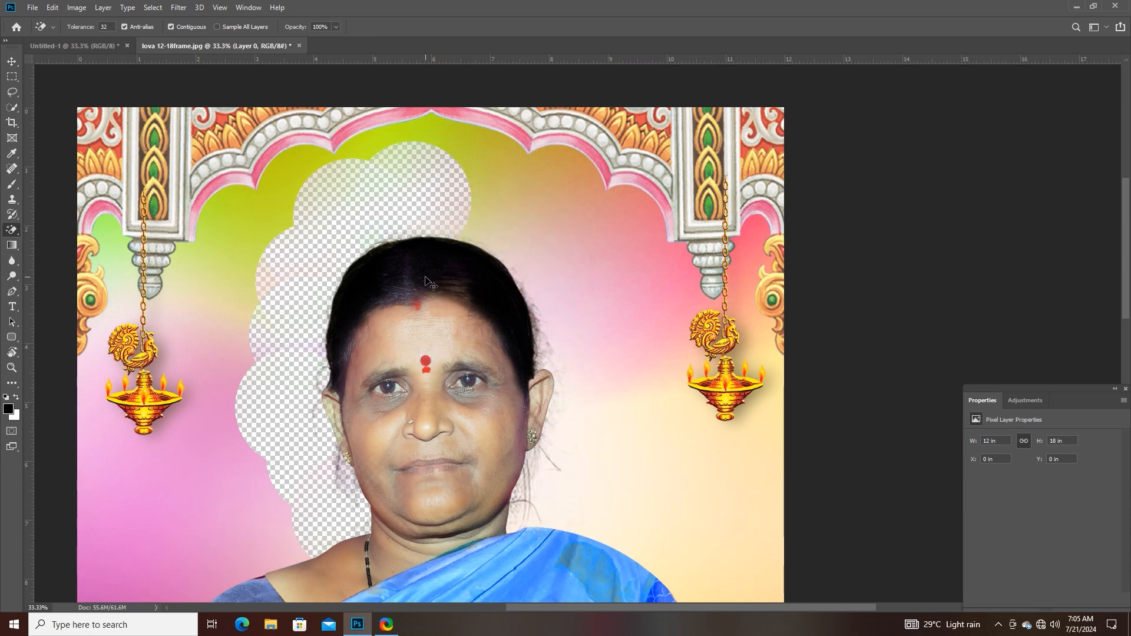
{"action": "key", "text": "ctrl+z"}
{"action": "key", "text": "ctrl+z"}
{"action": "key", "text": "ctrl+z"}
{"action": "key", "text": "ctrl+z"}
{"action": "key", "text": "ctrl+z"}
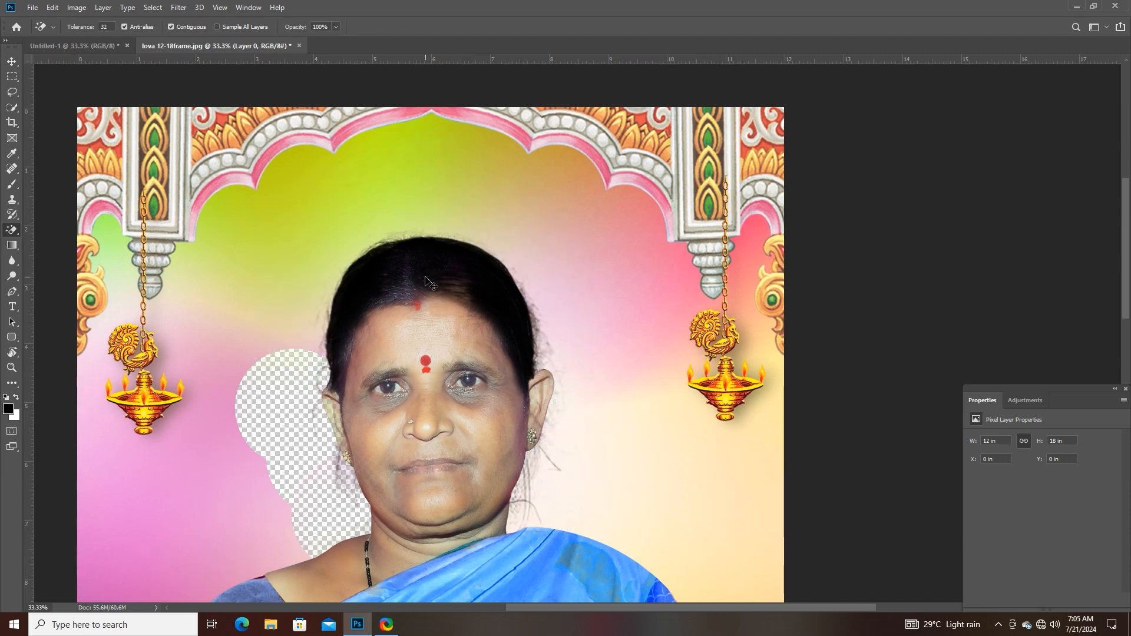
{"action": "key", "text": "ctrl+z"}
{"action": "key", "text": "ctrl+z"}
{"action": "key", "text": "ctrl+z"}
{"action": "key", "text": "ctrl+z"}
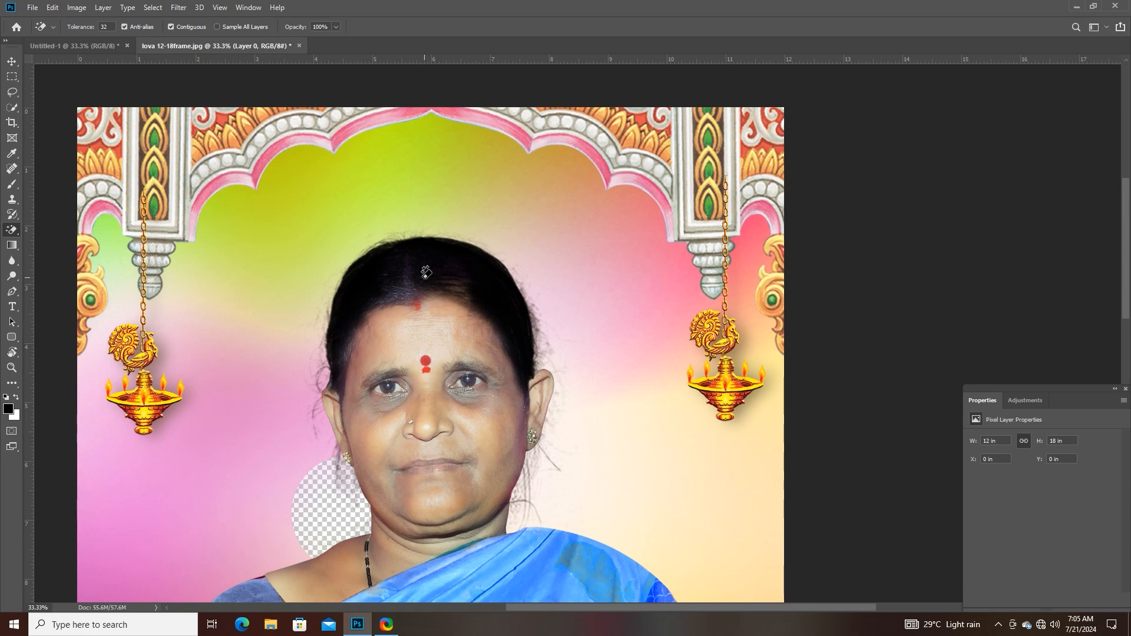
{"action": "key", "text": "ctrl+z"}
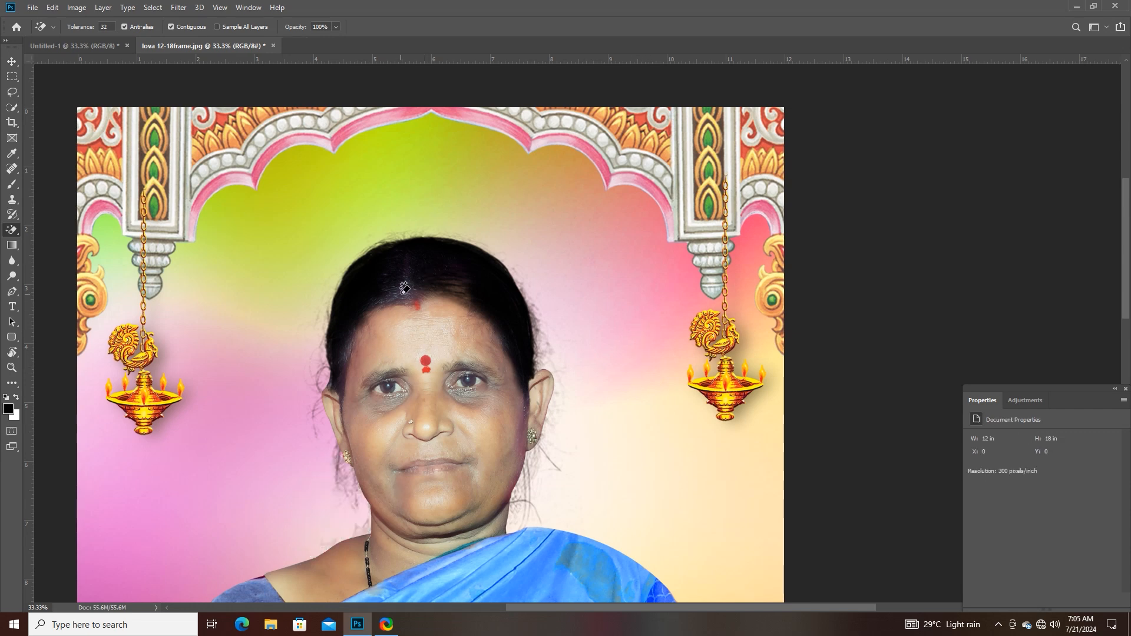
- Erase the woman's black hair with the Magic Eraser at tolerance 32, contiguous
{"action": "left_click", "coordinate": [389, 270]}
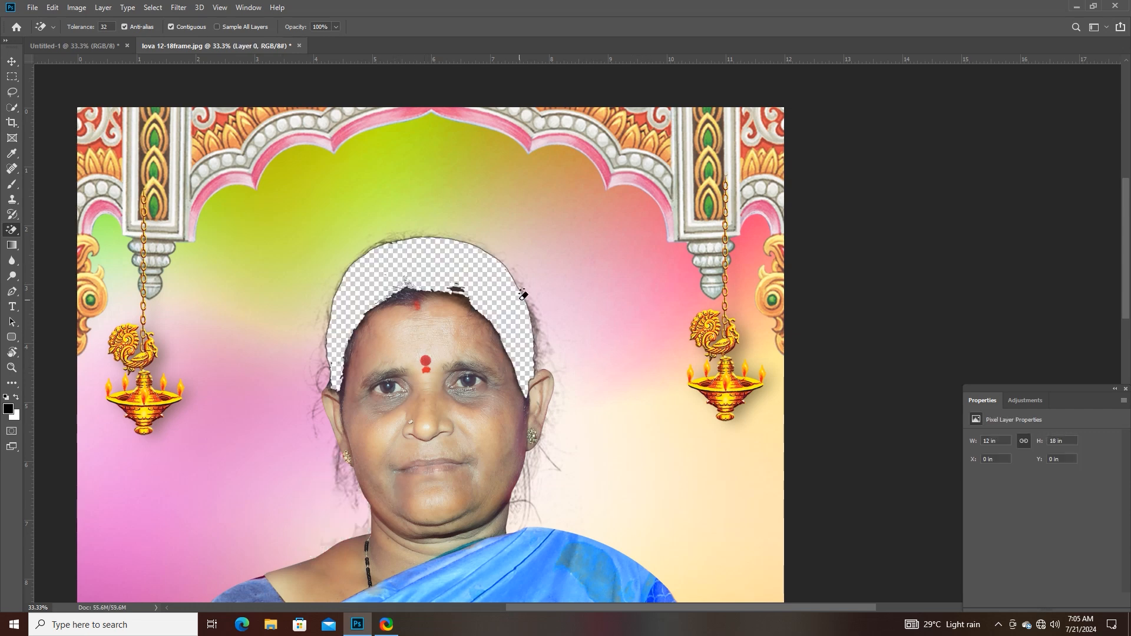
- Undo the hair erasure, then try the Magic Eraser Tool on the backdrop above the head and undo that too
{"action": "key", "text": "ctrl+z"}
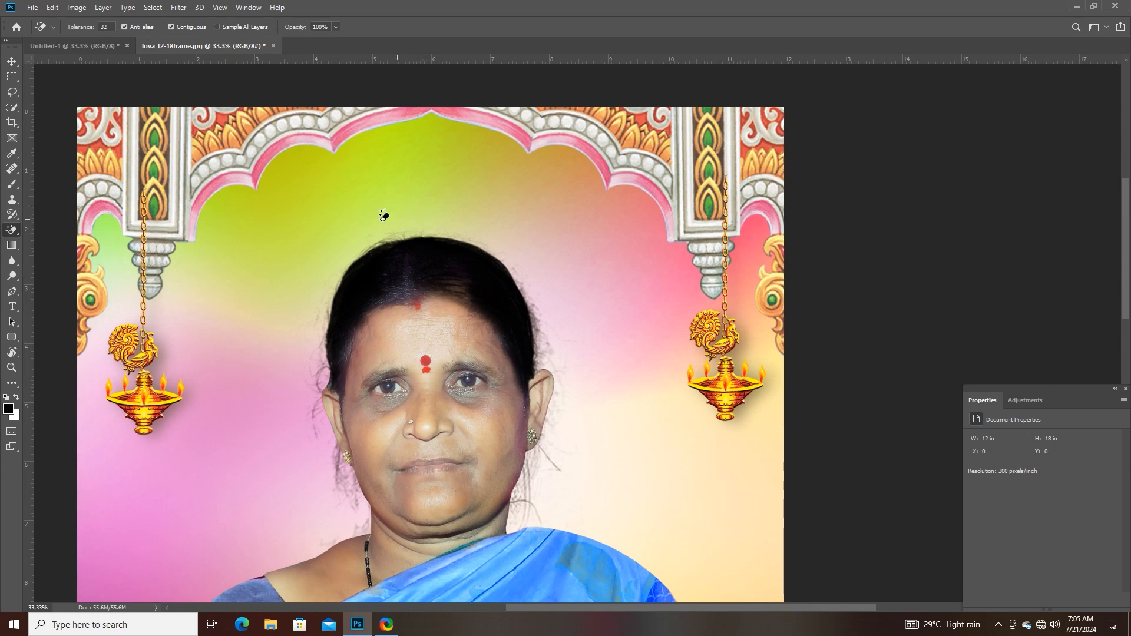
{"action": "right_click", "coordinate": [9, 231]}
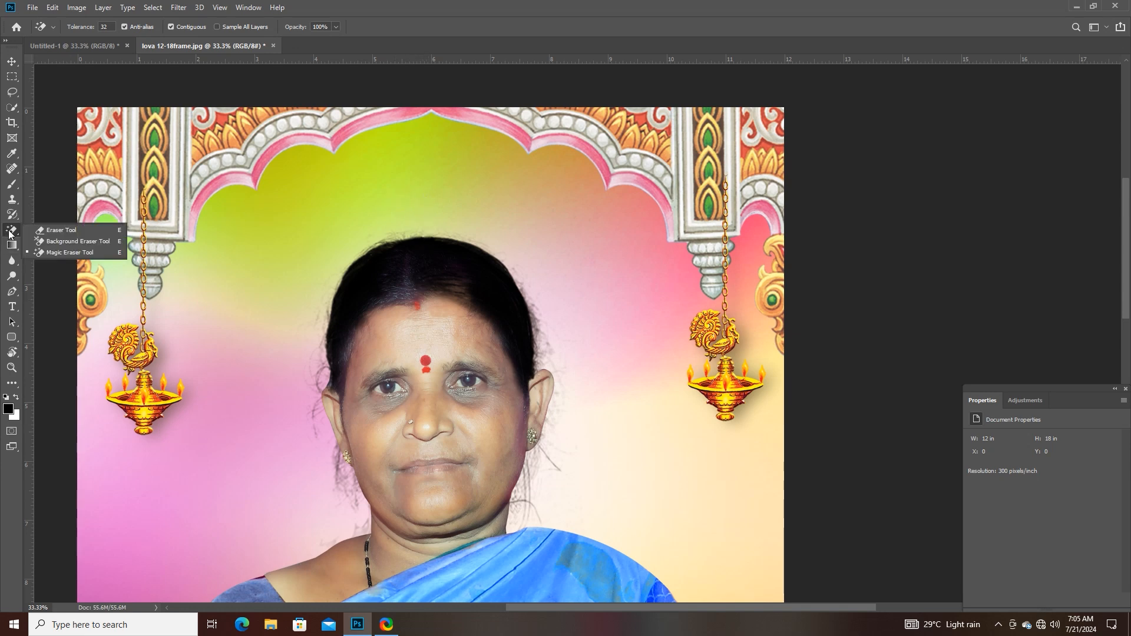
{"action": "left_click", "coordinate": [73, 254]}
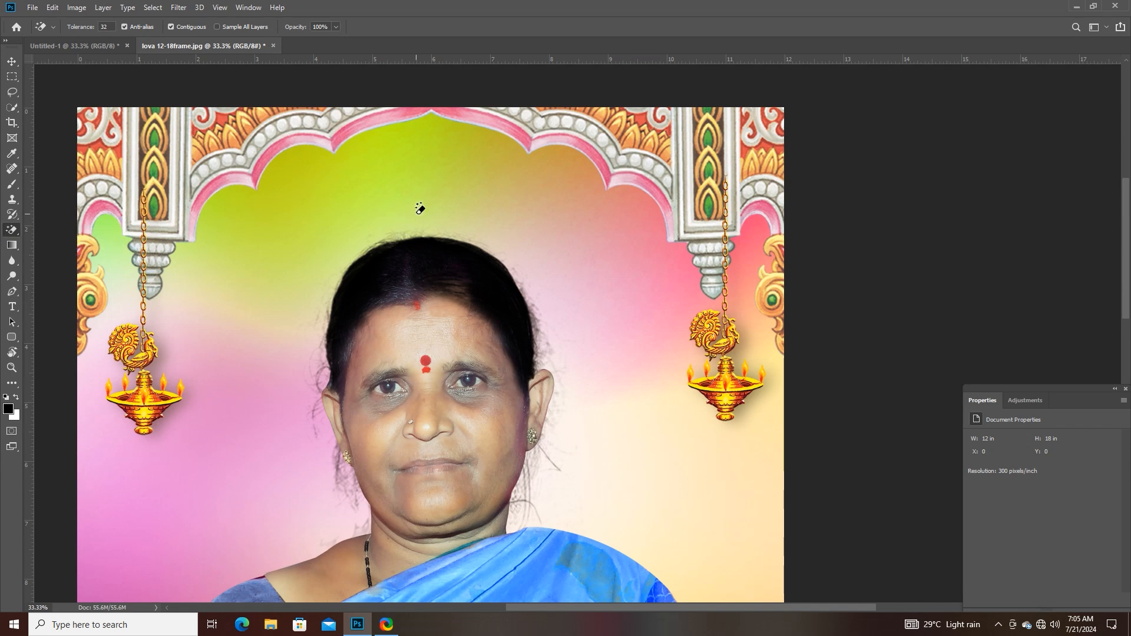
{"action": "left_click", "coordinate": [418, 213]}
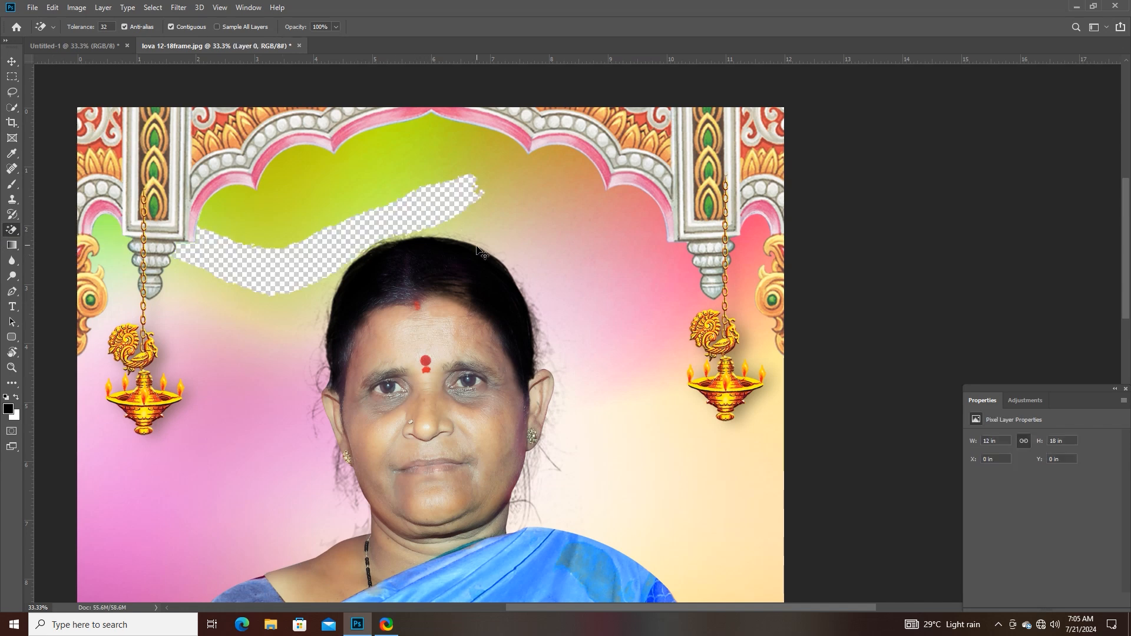
{"action": "key", "text": "ctrl+z"}
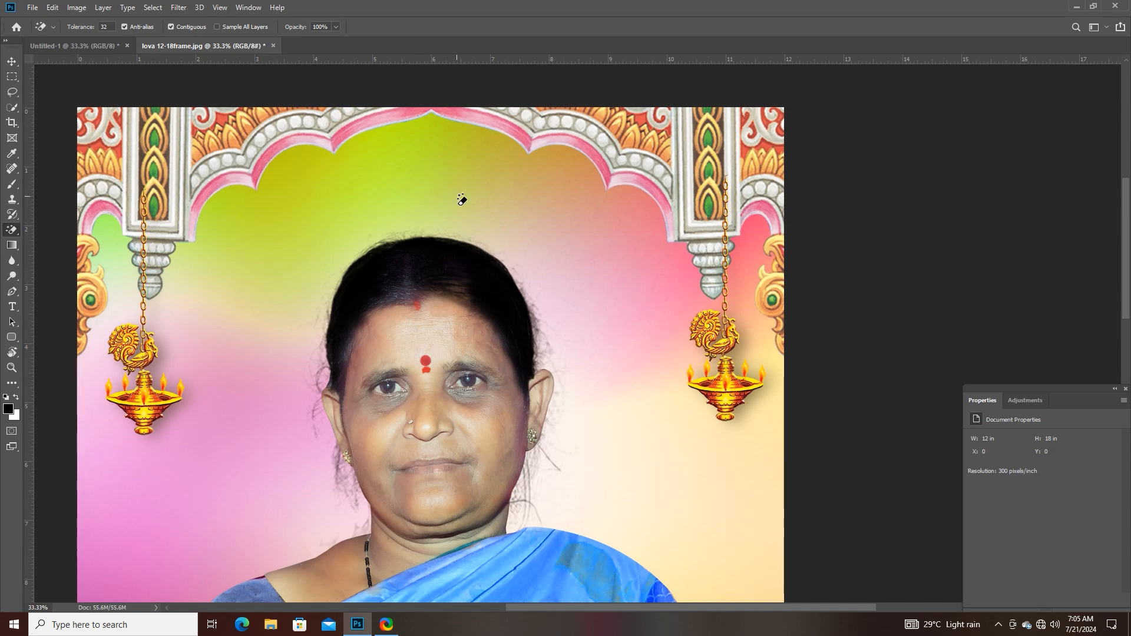
- Open the file jalamma.psd from the Deth frames folder
{"action": "left_click", "coordinate": [31, 8]}
{"action": "left_click", "coordinate": [37, 32]}
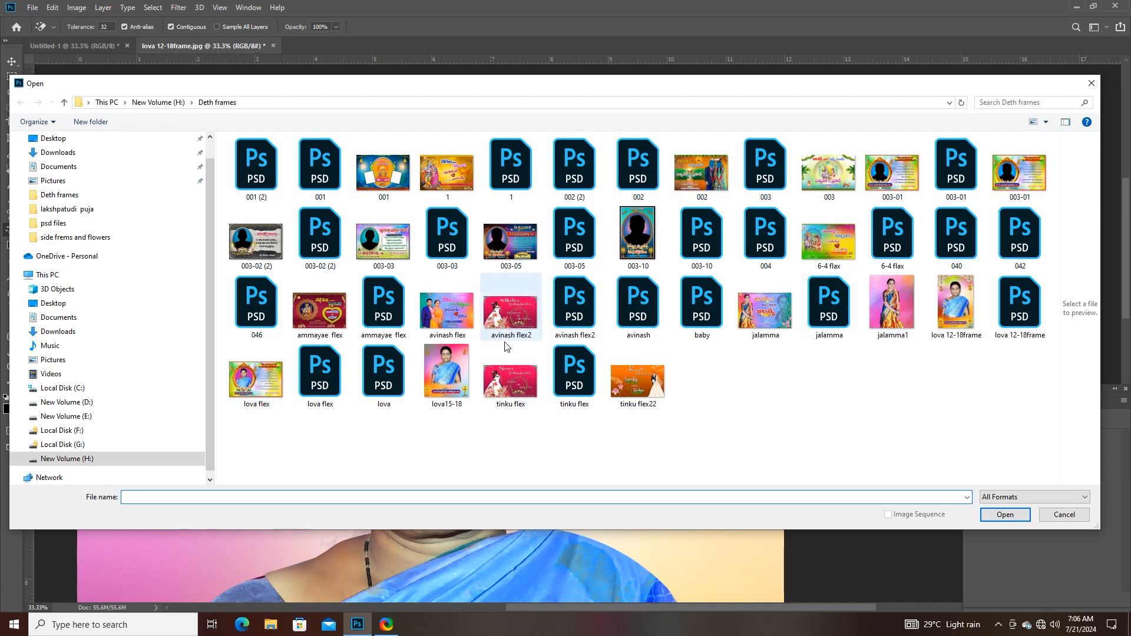
{"action": "double_click", "coordinate": [832, 317]}
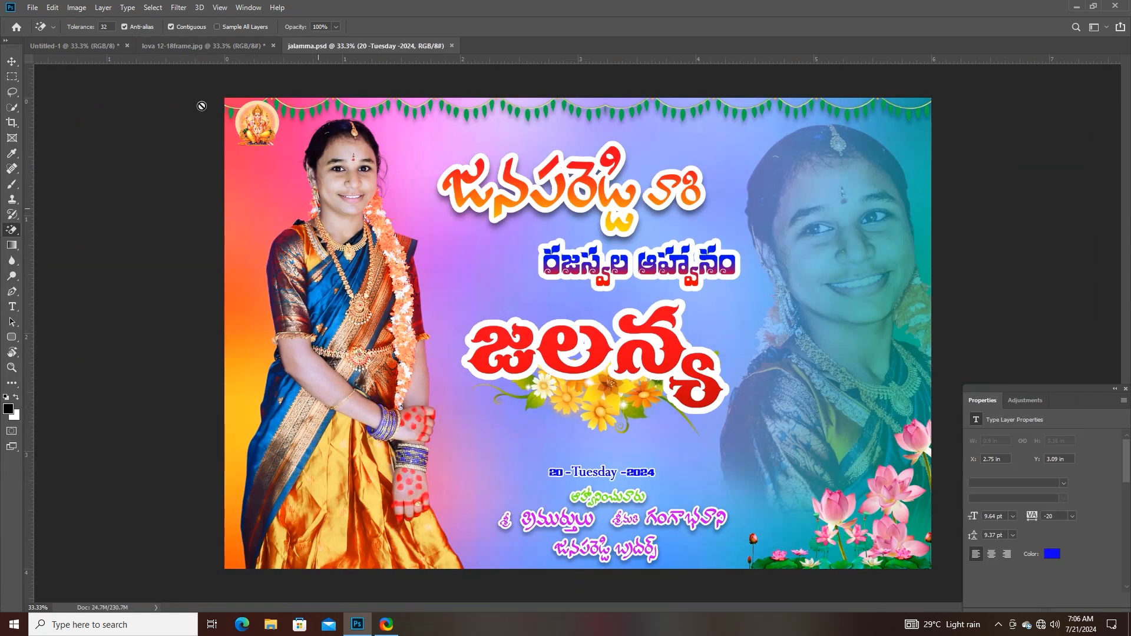
- Create a new A4 document of 210 x 297 mm at 300 pixels/inch in RGB with a white background
{"action": "left_click", "coordinate": [12, 62]}
{"action": "left_click", "coordinate": [32, 8]}
{"action": "left_click", "coordinate": [40, 21]}
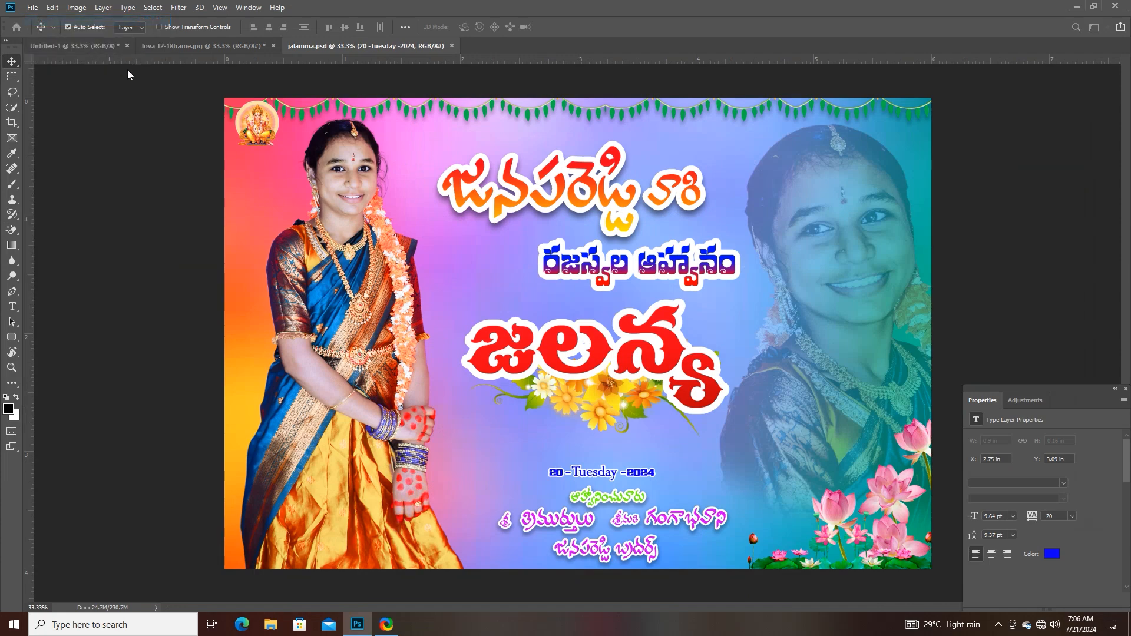
{"action": "left_click", "coordinate": [400, 364]}
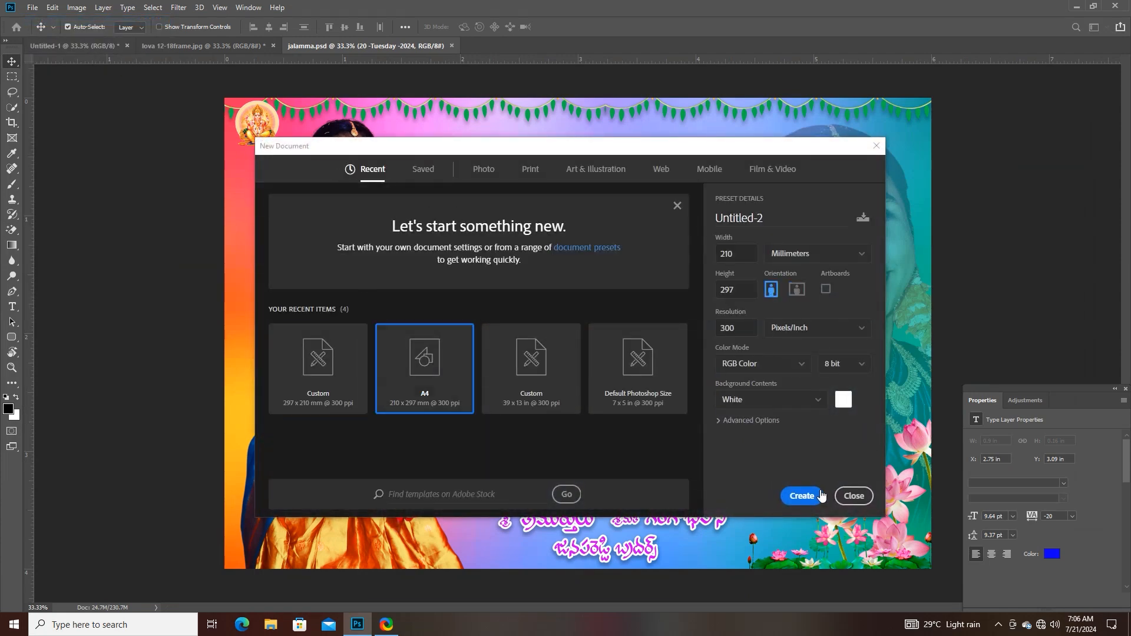
{"action": "left_click", "coordinate": [803, 496]}
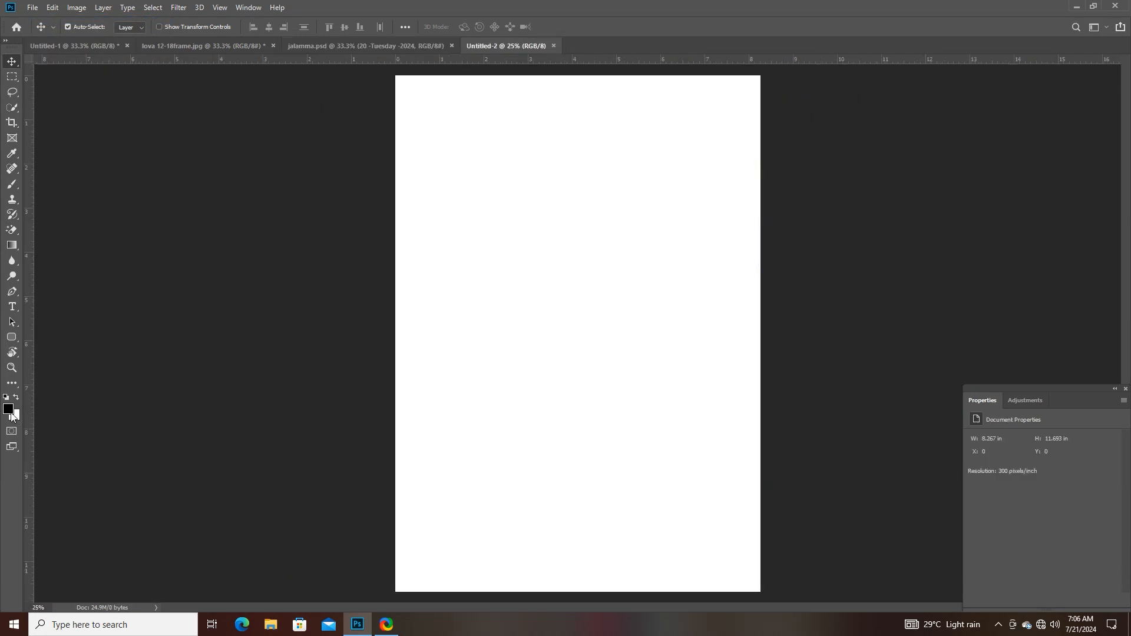
- Set the foreground colour to bright green 66ff00
{"action": "left_click", "coordinate": [10, 412]}
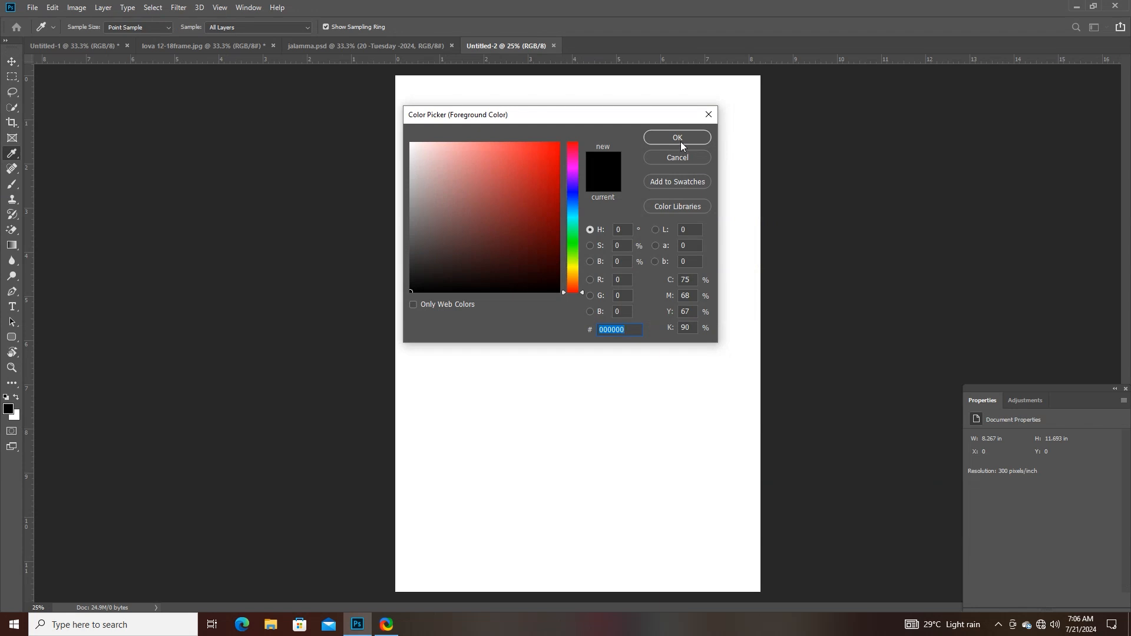
{"action": "type", "text": "ff0000"}
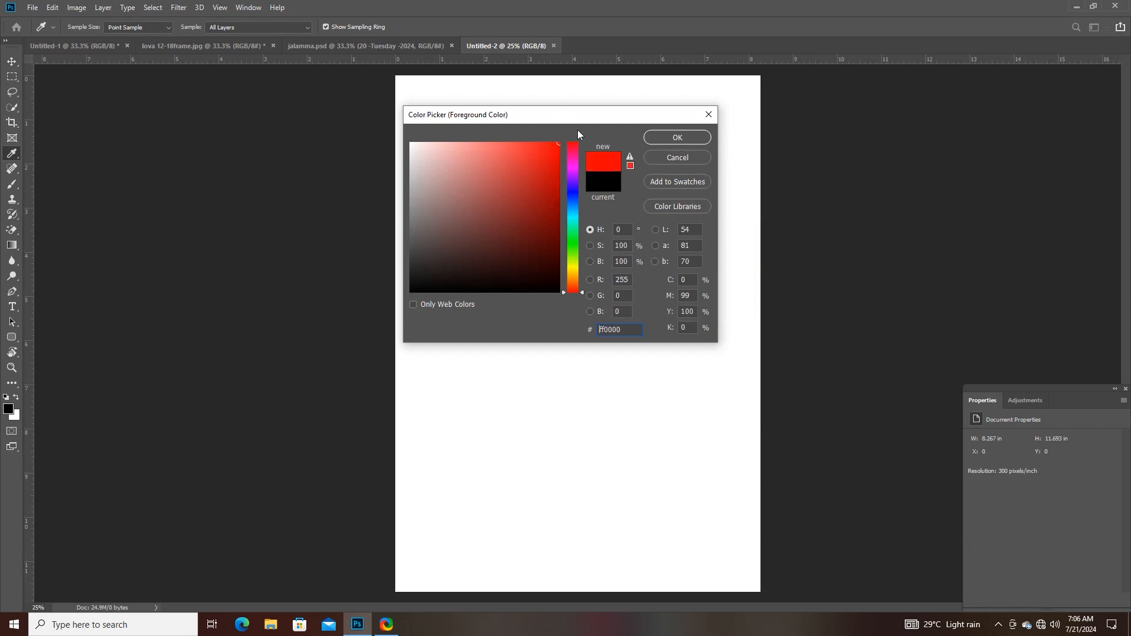
{"action": "left_click_drag", "start_coordinate": [581, 152], "coordinate": [573, 252]}
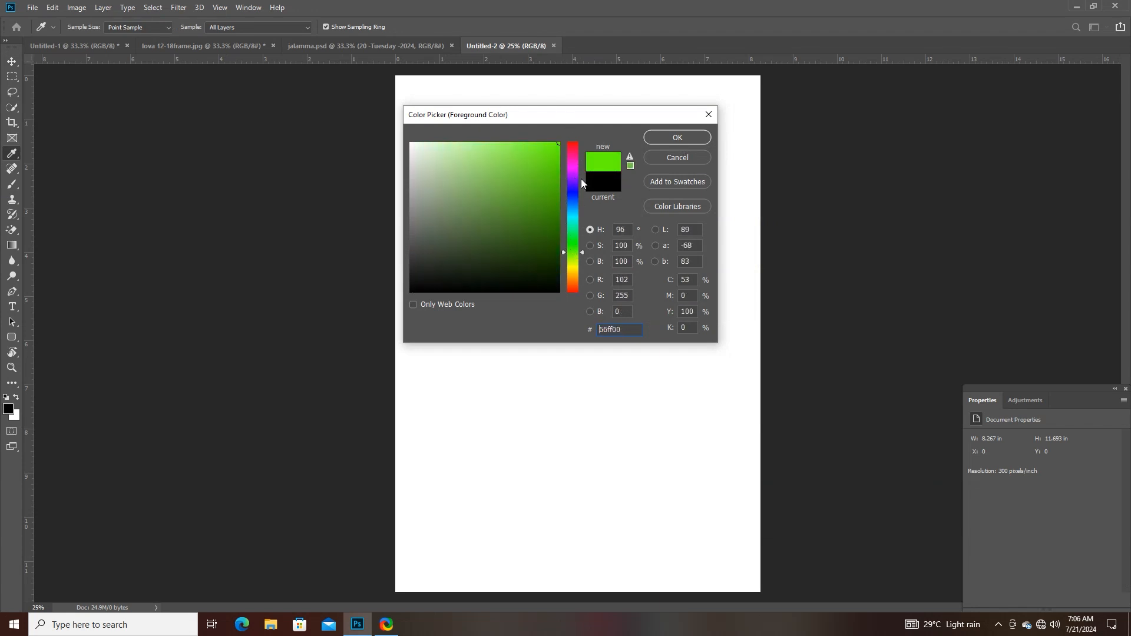
{"action": "left_click", "coordinate": [675, 135]}
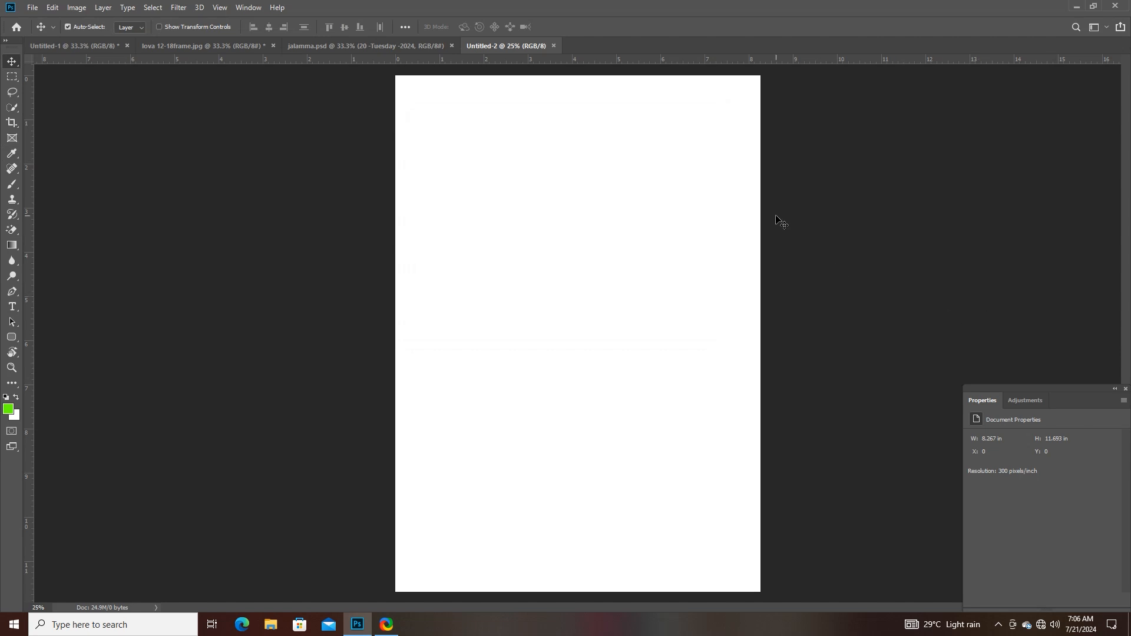
- Show the Layers panel clear of the page and unlock the new document's Background layer
{"action": "key", "text": "F7"}
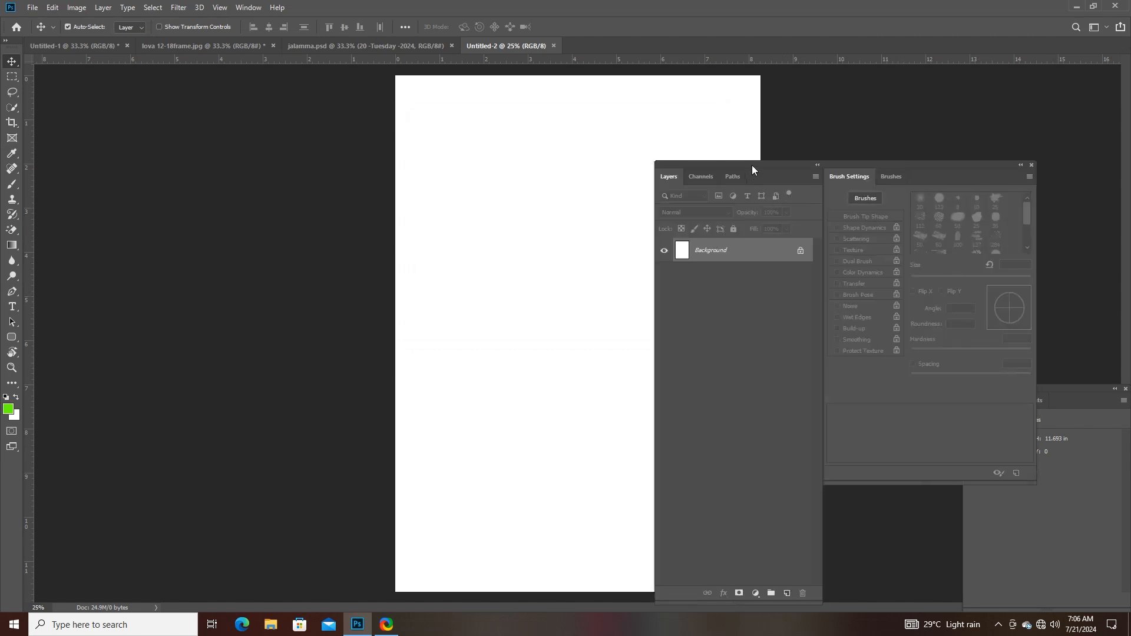
{"action": "left_click_drag", "start_coordinate": [752, 166], "coordinate": [951, 130]}
{"action": "left_click", "coordinate": [993, 218]}
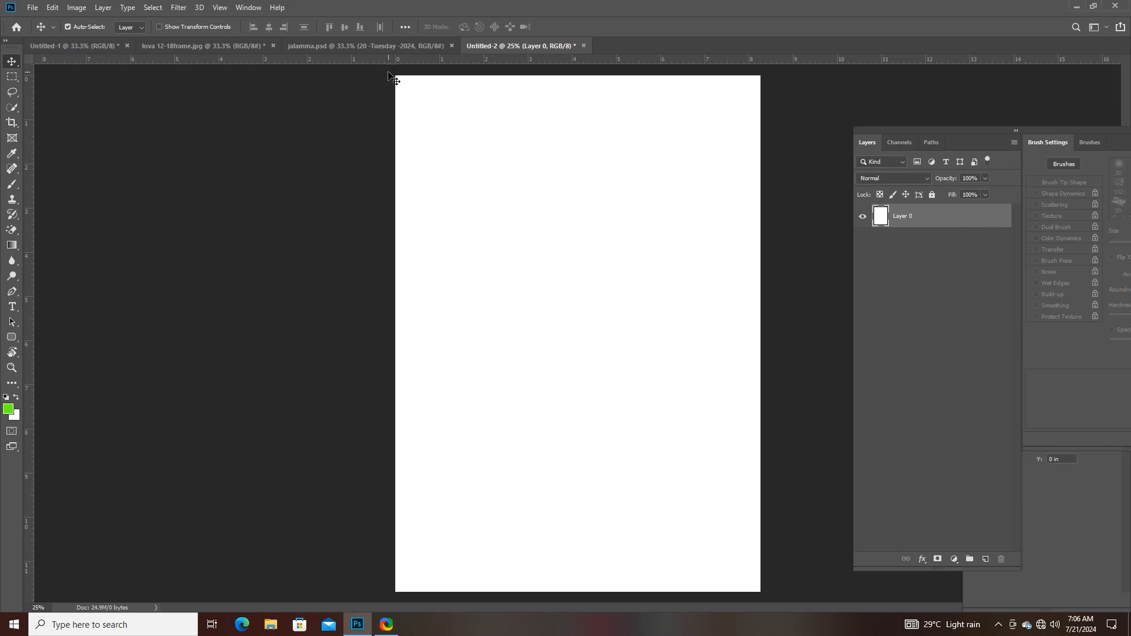
{"action": "left_click", "coordinate": [363, 48]}
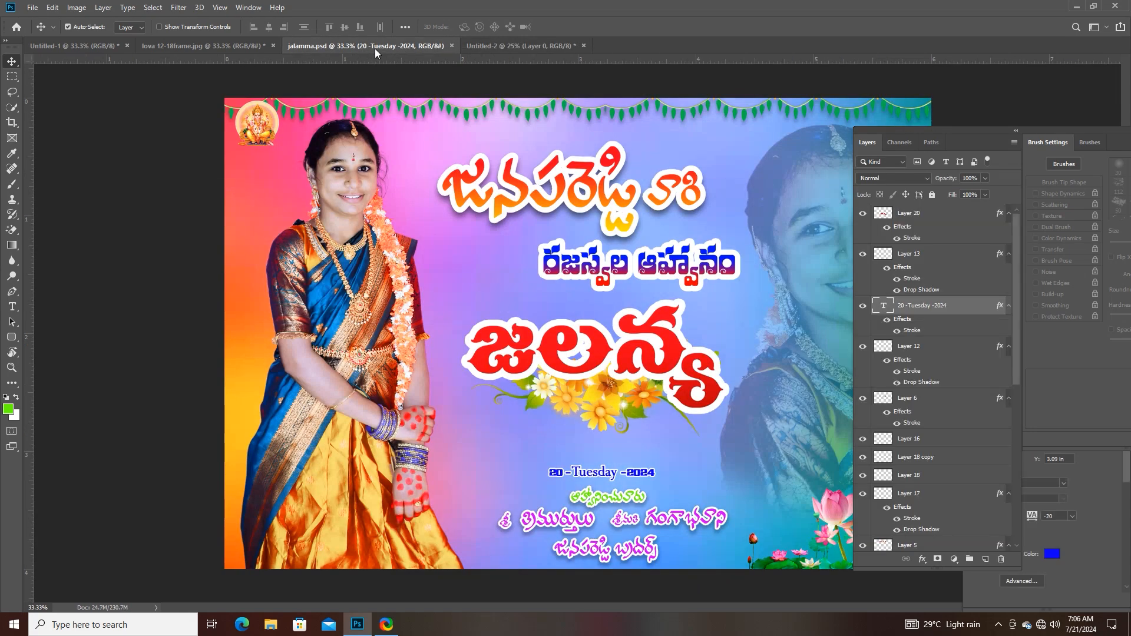
{"action": "left_click", "coordinate": [468, 49]}
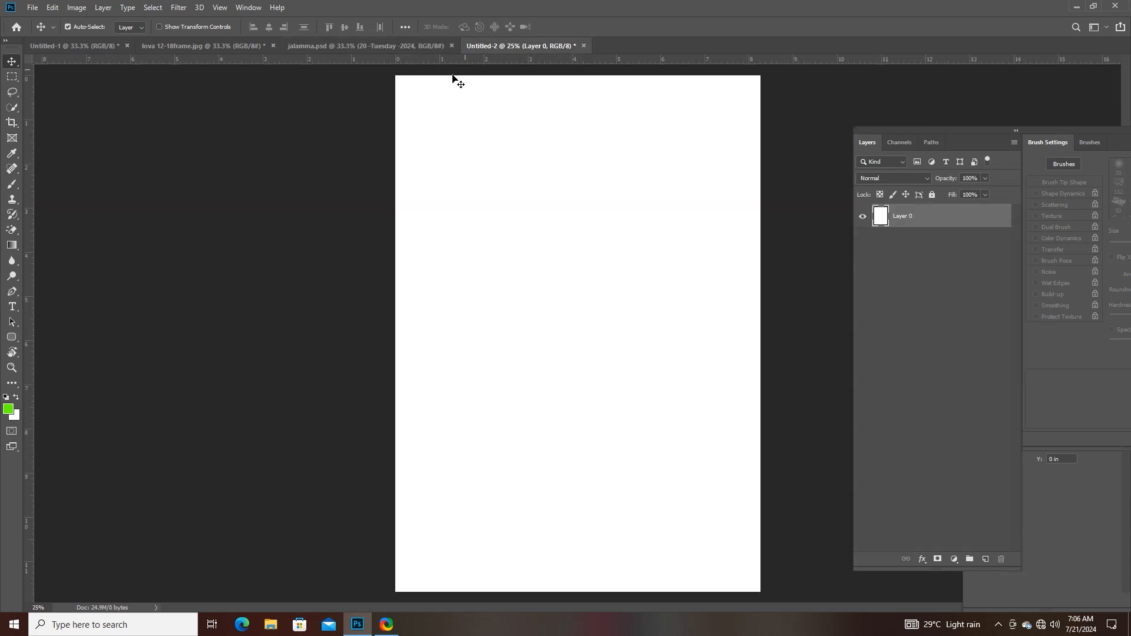
- Make green the background colour, fill the whole page with it through a rectangular marquee and deselect
{"action": "left_click", "coordinate": [17, 397]}
{"action": "left_click", "coordinate": [10, 78]}
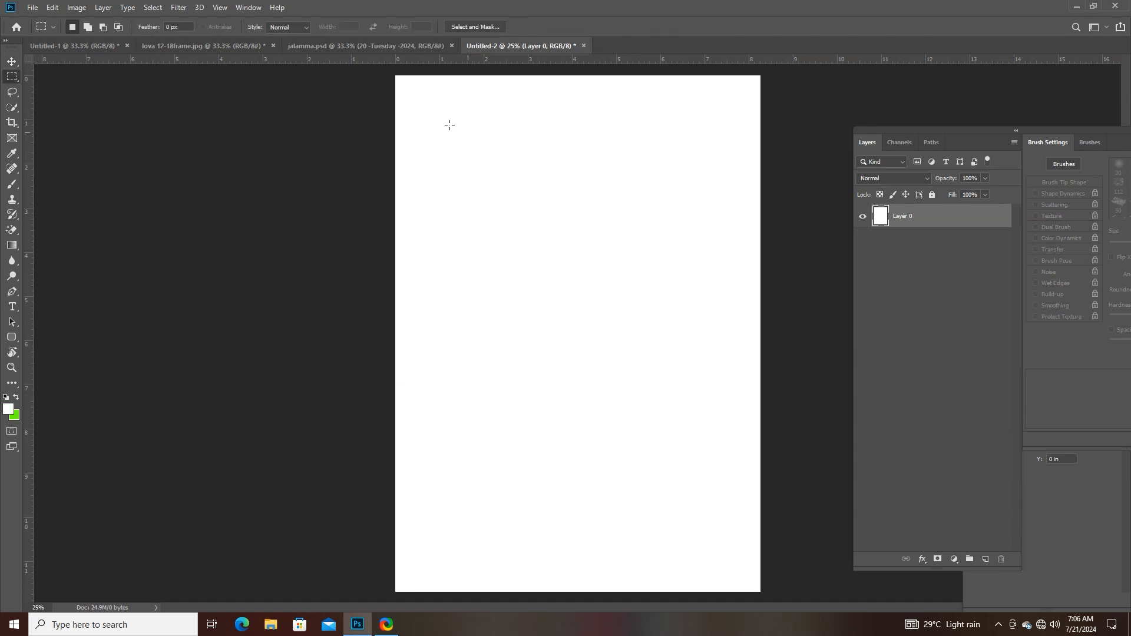
{"action": "left_click_drag", "start_coordinate": [387, 69], "coordinate": [770, 618]}
{"action": "key", "text": "ctrl+BackSpace"}
{"action": "key", "text": "ctrl+d"}
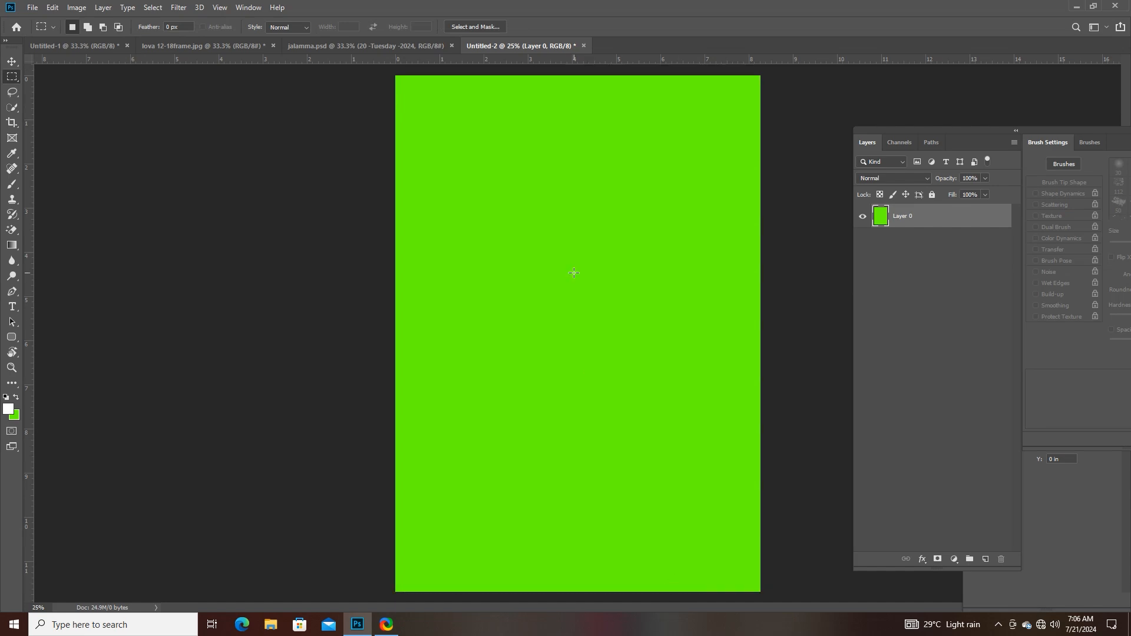
- Copy the standing girl's linked layers from jalamma.psd into Untitled-2 with the Move Tool
{"action": "left_click", "coordinate": [370, 48]}
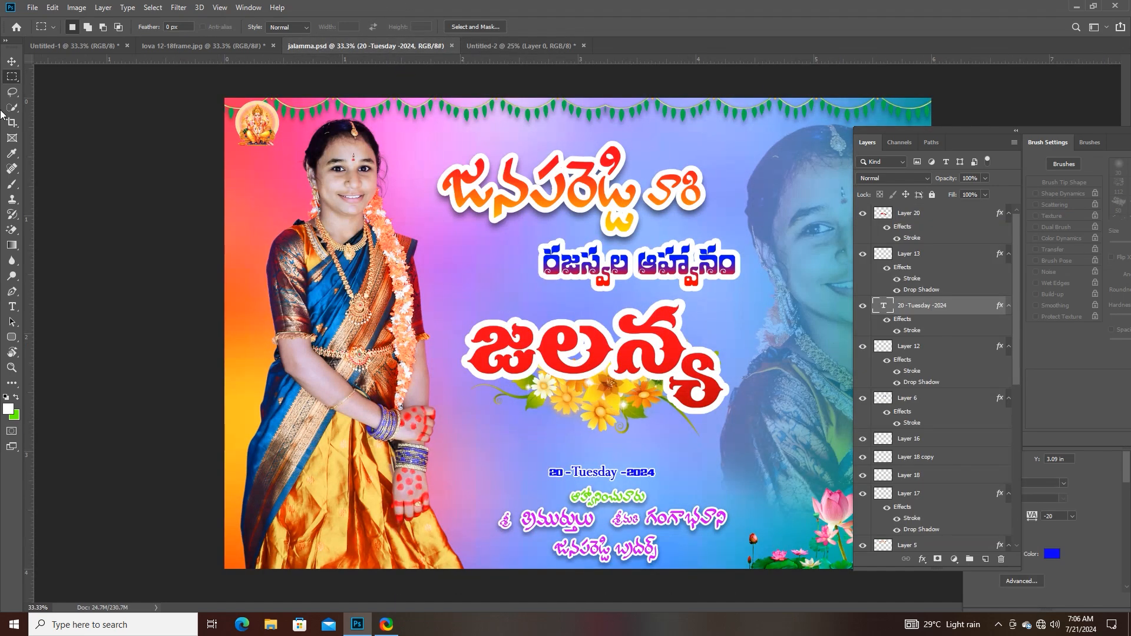
{"action": "left_click", "coordinate": [11, 60]}
{"action": "left_click_drag", "start_coordinate": [356, 239], "coordinate": [544, 257]}
{"action": "left_click_drag", "start_coordinate": [531, 214], "coordinate": [569, 246]}
- Scale the girl's layers proportionally to about 139% so that she reaches the page's lower edge
{"action": "key", "text": "ctrl+t"}
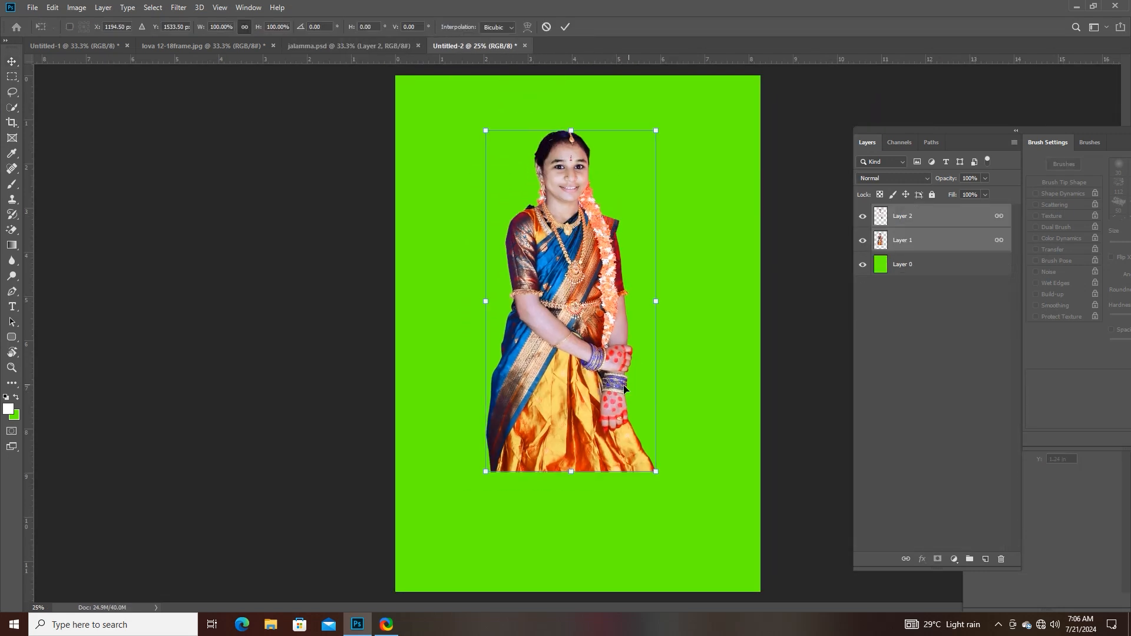
{"action": "left_click_drag", "start_coordinate": [569, 476], "coordinate": [569, 601]}
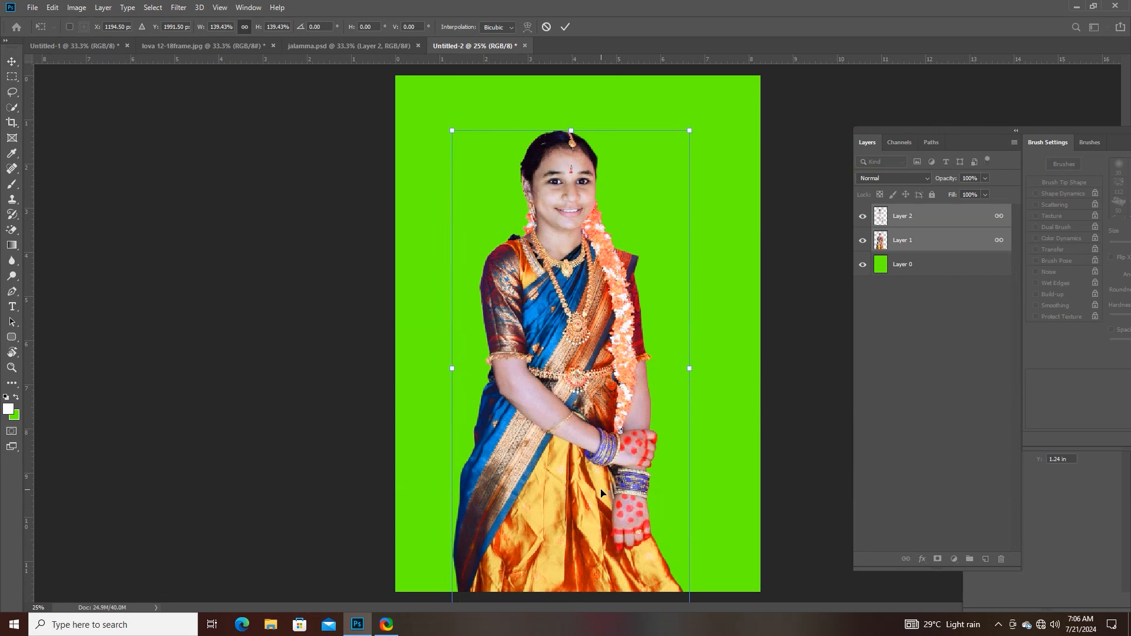
{"action": "key", "text": "Return"}
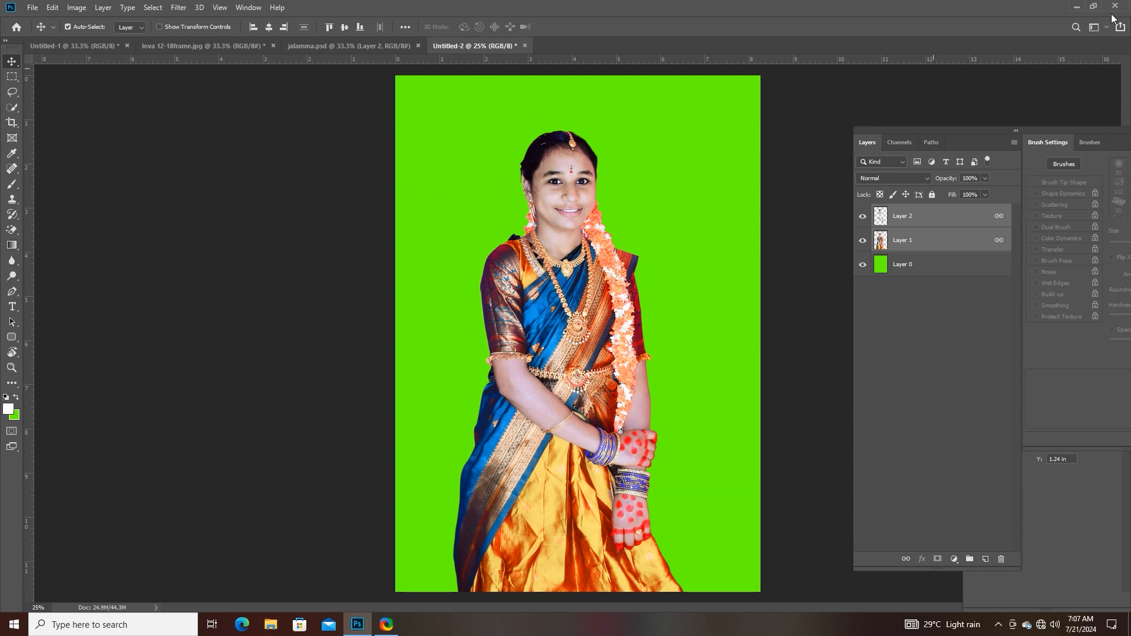
- Erase the green fill on Layer 0 with the Magic Eraser Tool at tolerance 32, then undo it
{"action": "left_click", "coordinate": [12, 231]}
{"action": "left_click", "coordinate": [55, 253]}
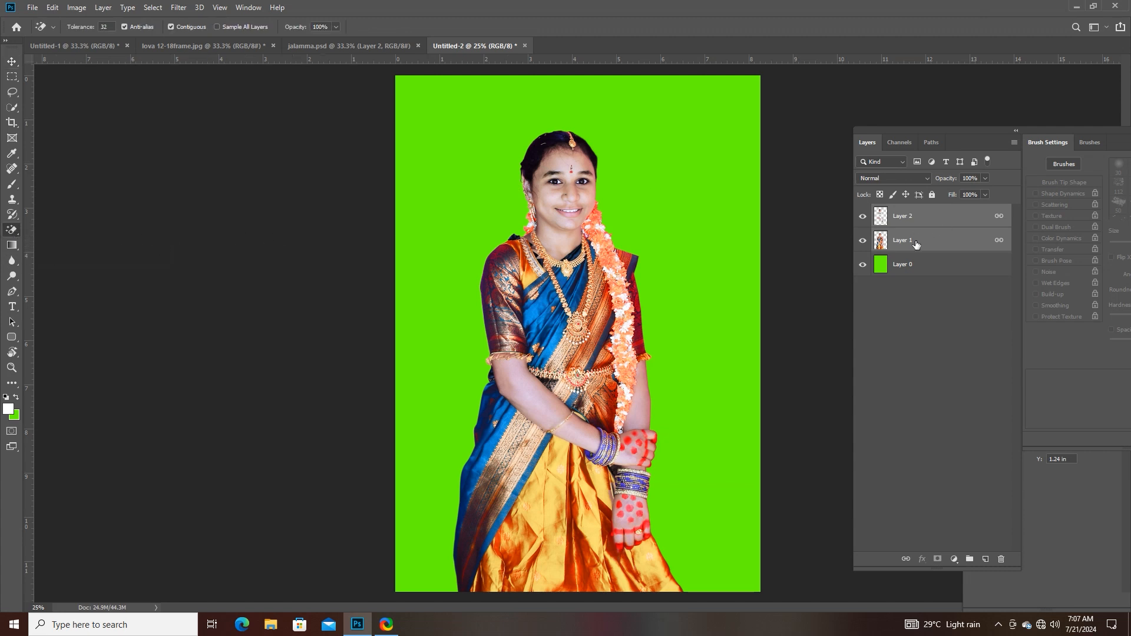
{"action": "left_click", "coordinate": [902, 264]}
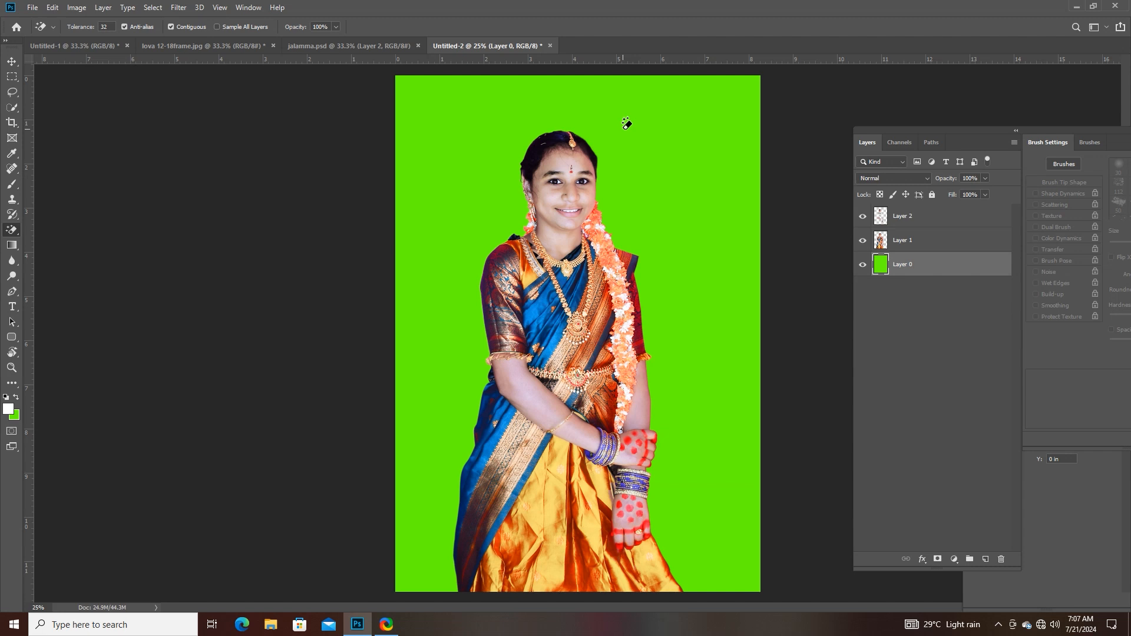
{"action": "left_click", "coordinate": [627, 124]}
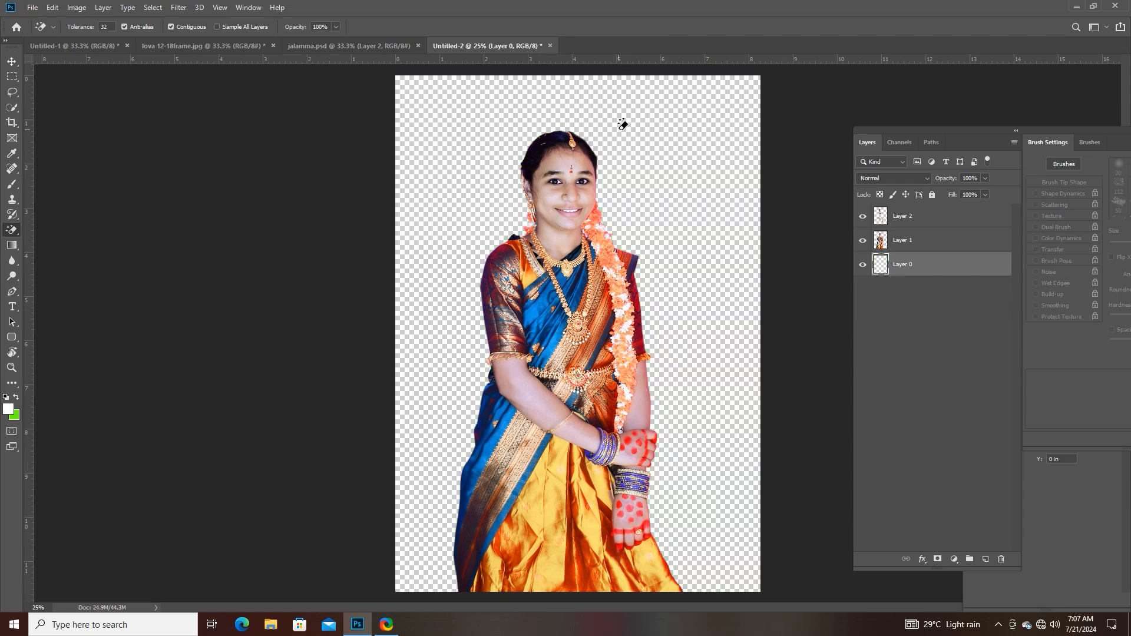
{"action": "key", "text": "ctrl+z"}
- Try the Magic Eraser Tool at tolerance 32 on the girl's dark hair, undoing the erasures
{"action": "key", "text": "ctrl+plus"}
{"action": "key", "text": "ctrl+plus"}
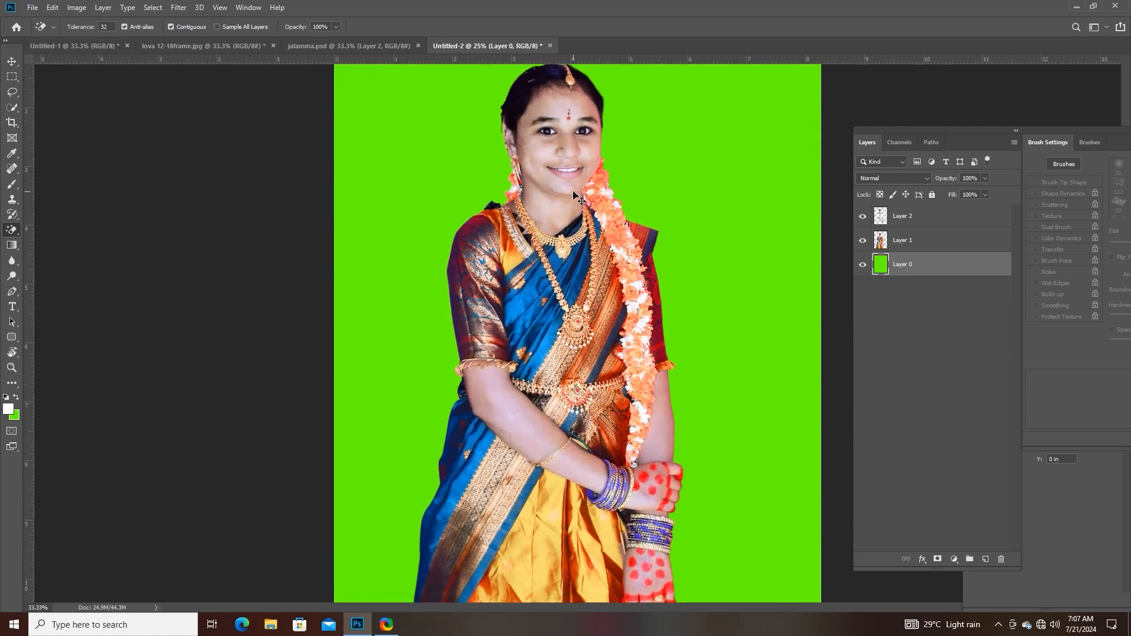
{"action": "scroll", "coordinate": [486, 341], "scroll_direction": "down", "scroll_amount": 10}
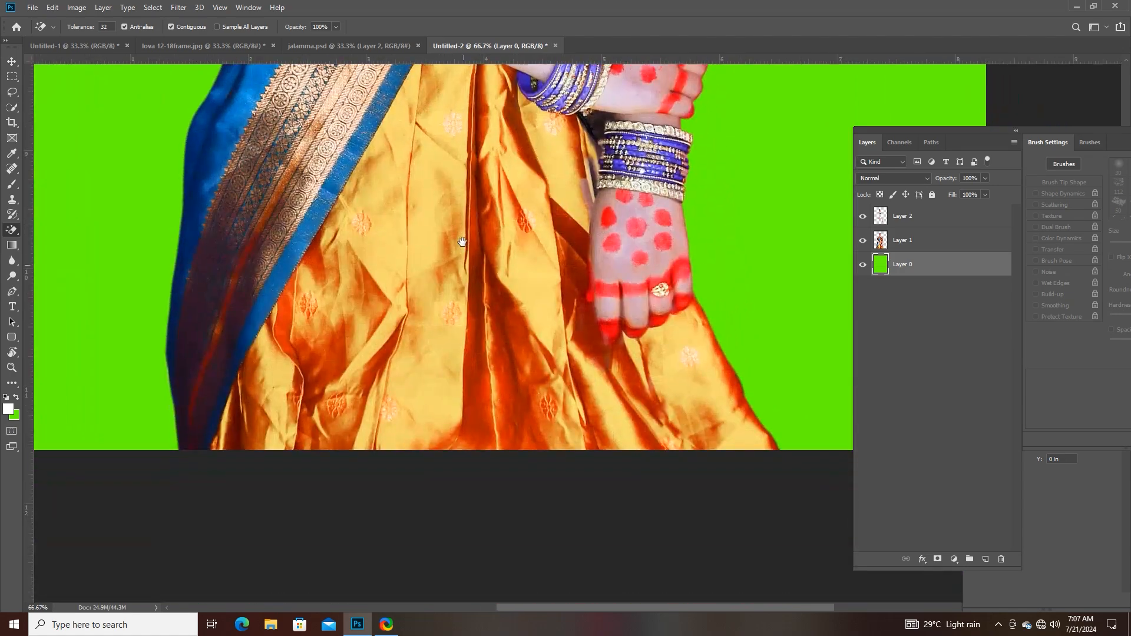
{"action": "key", "text": "ctrl+plus"}
{"action": "scroll", "coordinate": [460, 347], "scroll_direction": "up", "scroll_amount": 5}
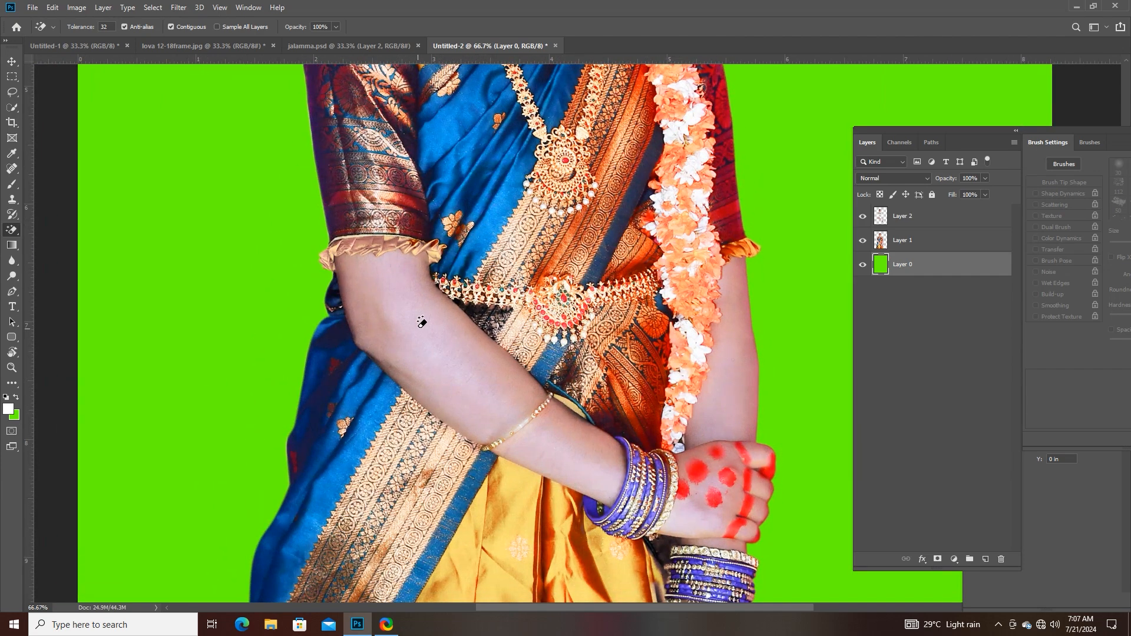
{"action": "scroll", "coordinate": [466, 244], "scroll_direction": "up", "scroll_amount": 5}
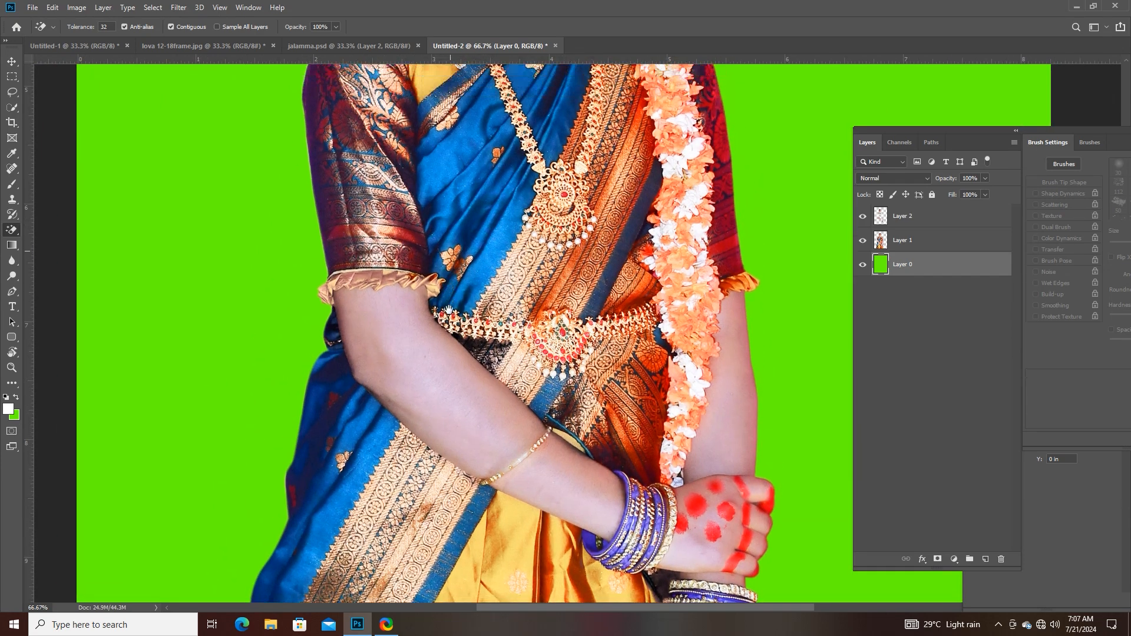
{"action": "left_click_drag", "start_coordinate": [489, 260], "coordinate": [465, 383]}
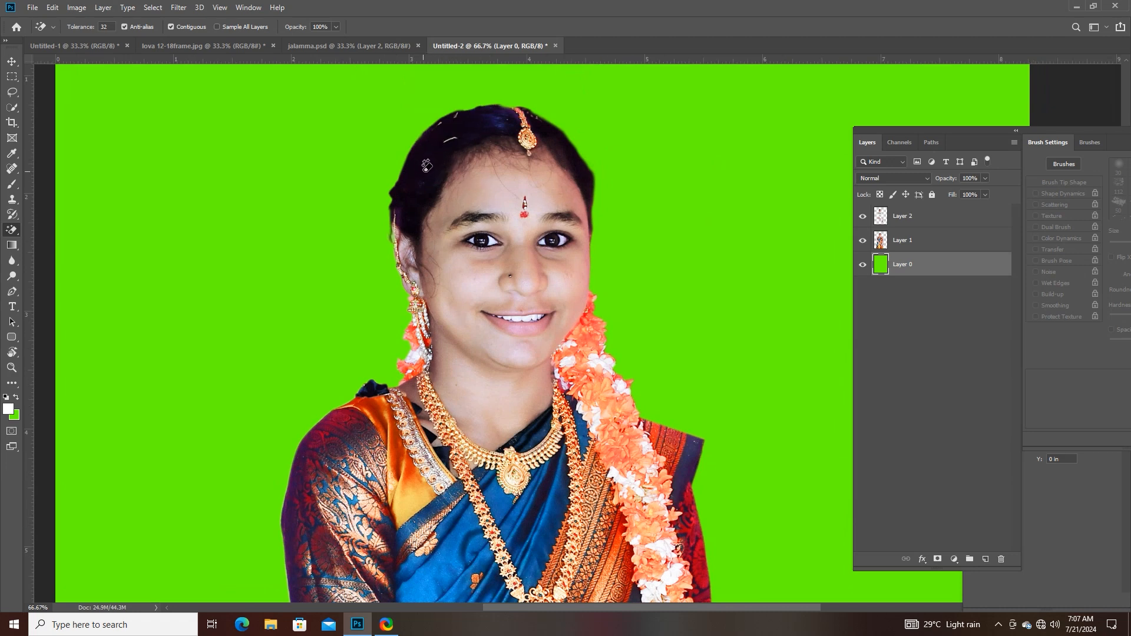
{"action": "right_click", "coordinate": [16, 235]}
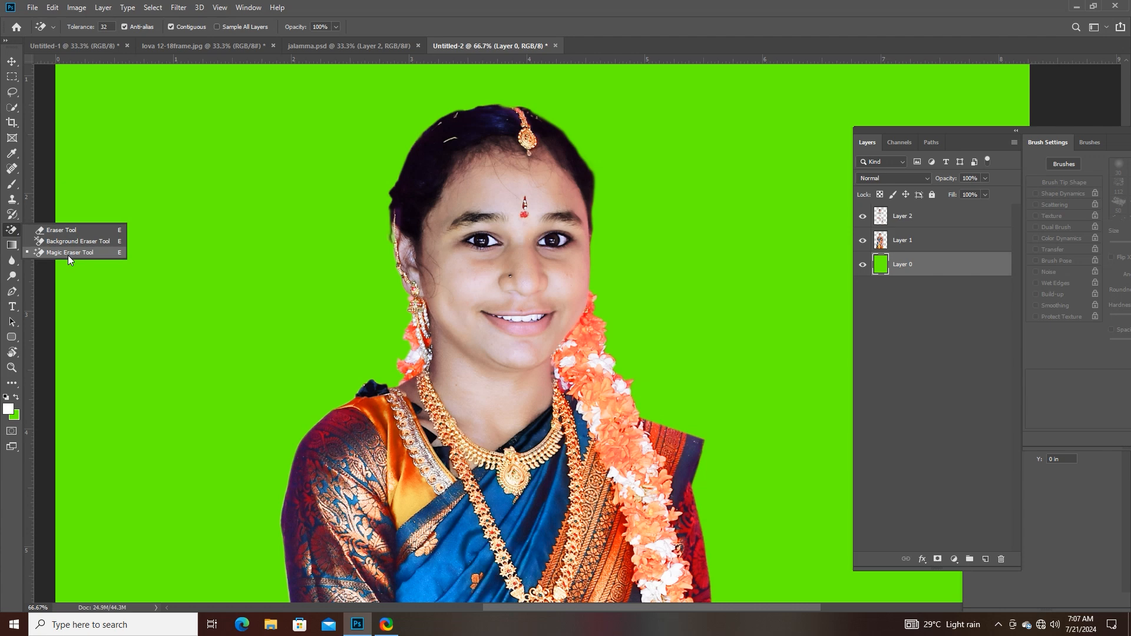
{"action": "left_click", "coordinate": [68, 253]}
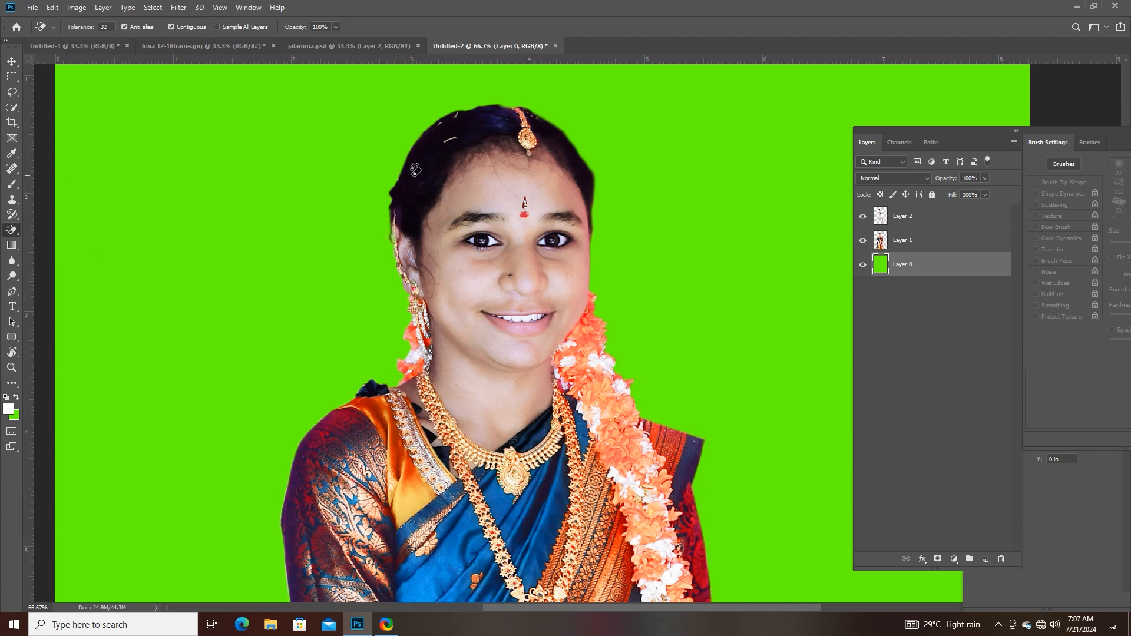
{"action": "left_click", "coordinate": [412, 181]}
{"action": "key", "text": "ctrl+z"}
{"action": "key", "text": "ctrl+z"}
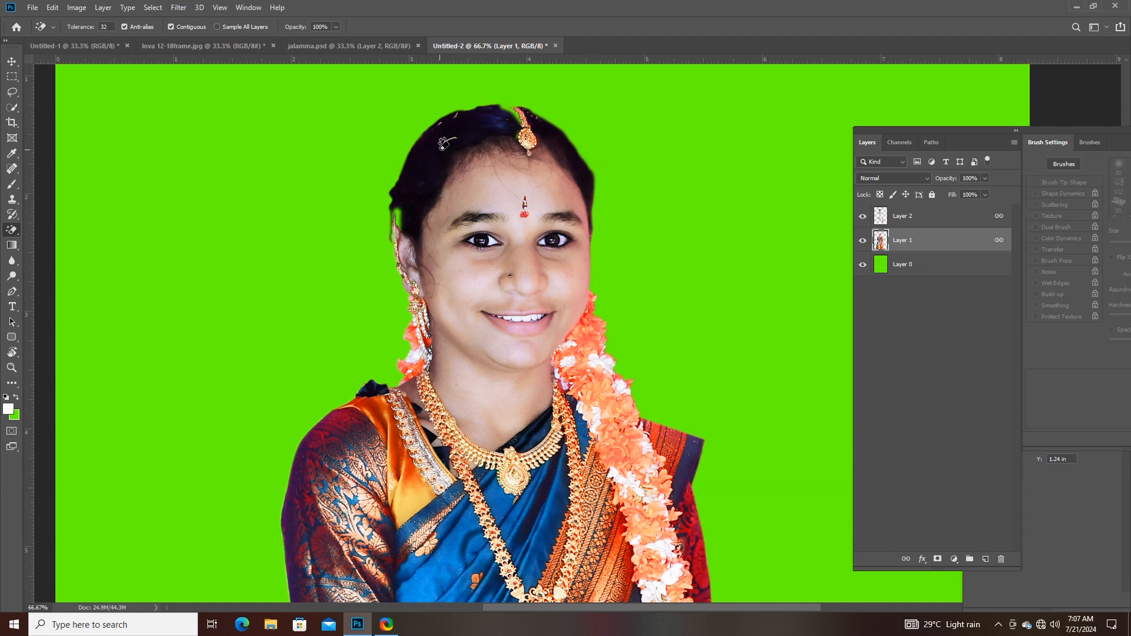
- Try the Magic Eraser Tool on Layer 2 on both sides of the girl's hair parting, then undo both erasures
{"action": "left_click", "coordinate": [910, 217]}
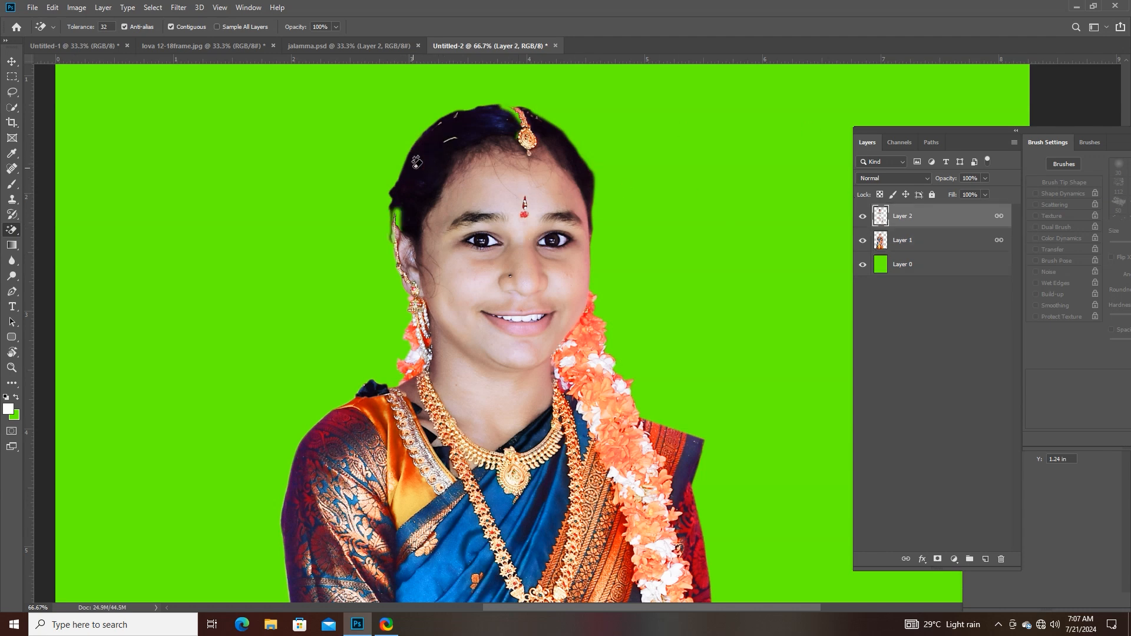
{"action": "left_click", "coordinate": [417, 162]}
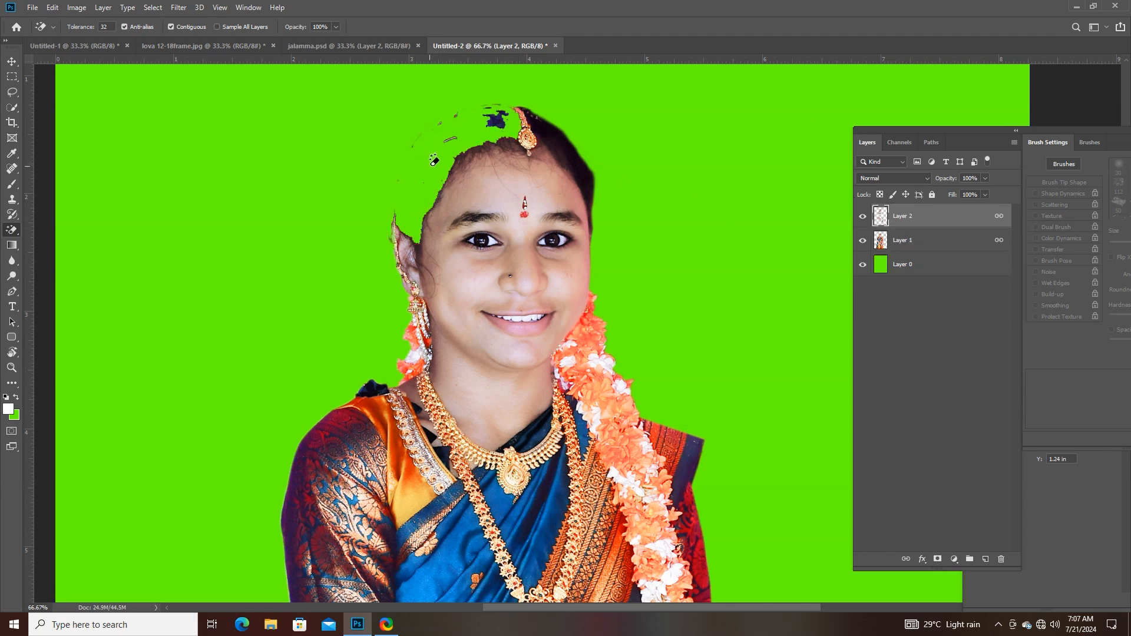
{"action": "left_click", "coordinate": [548, 131]}
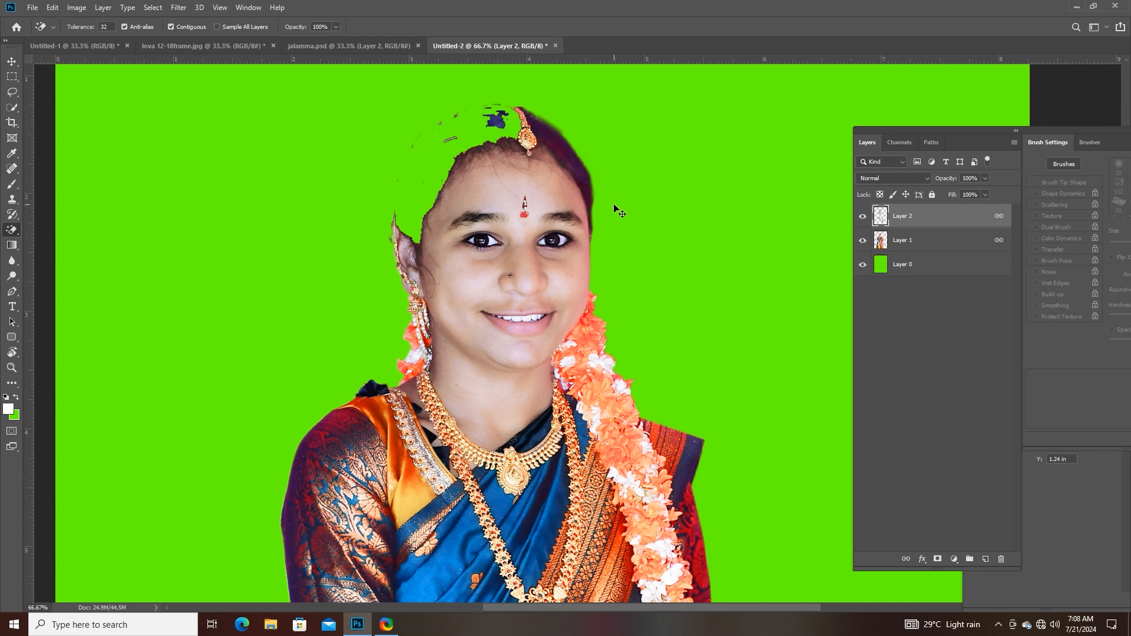
{"action": "key", "text": "ctrl+z"}
{"action": "key", "text": "ctrl+z"}
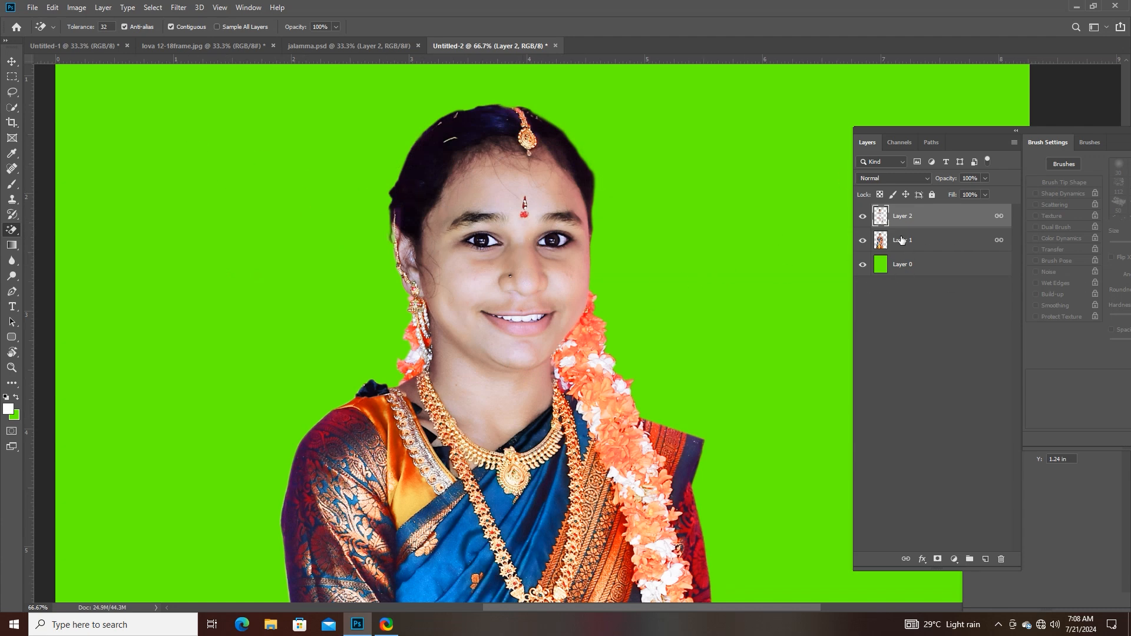
- Shift the girl's linked layers slightly down the page with the Move Tool and hide Layer 1 and Layer 2
{"action": "left_click", "coordinate": [12, 61]}
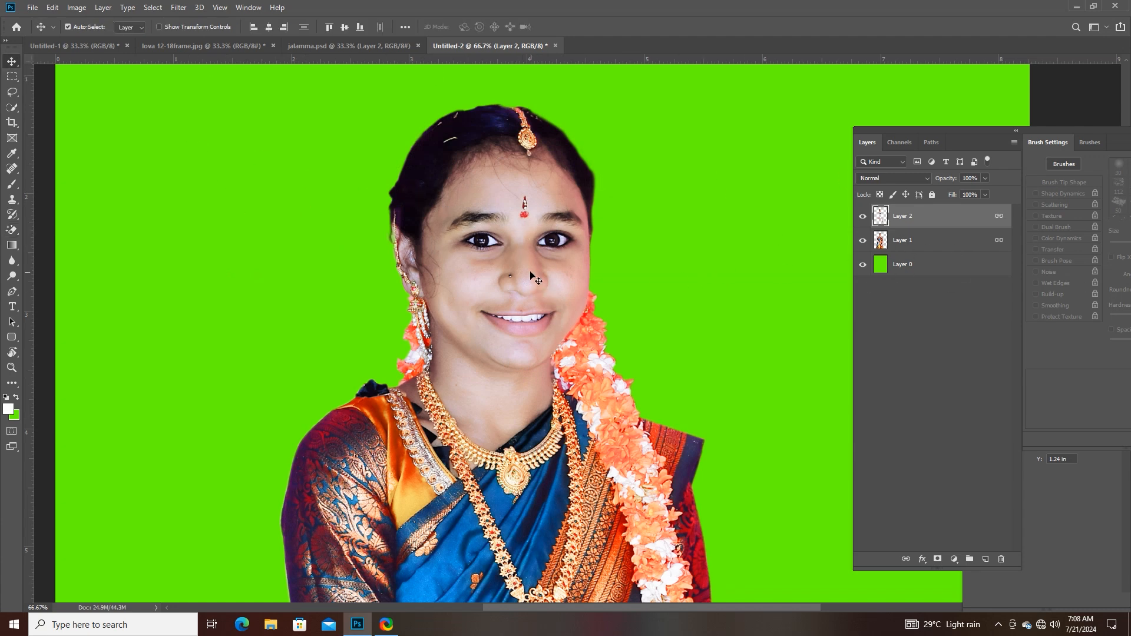
{"action": "left_click_drag", "start_coordinate": [530, 275], "coordinate": [537, 312]}
{"action": "left_click", "coordinate": [863, 241]}
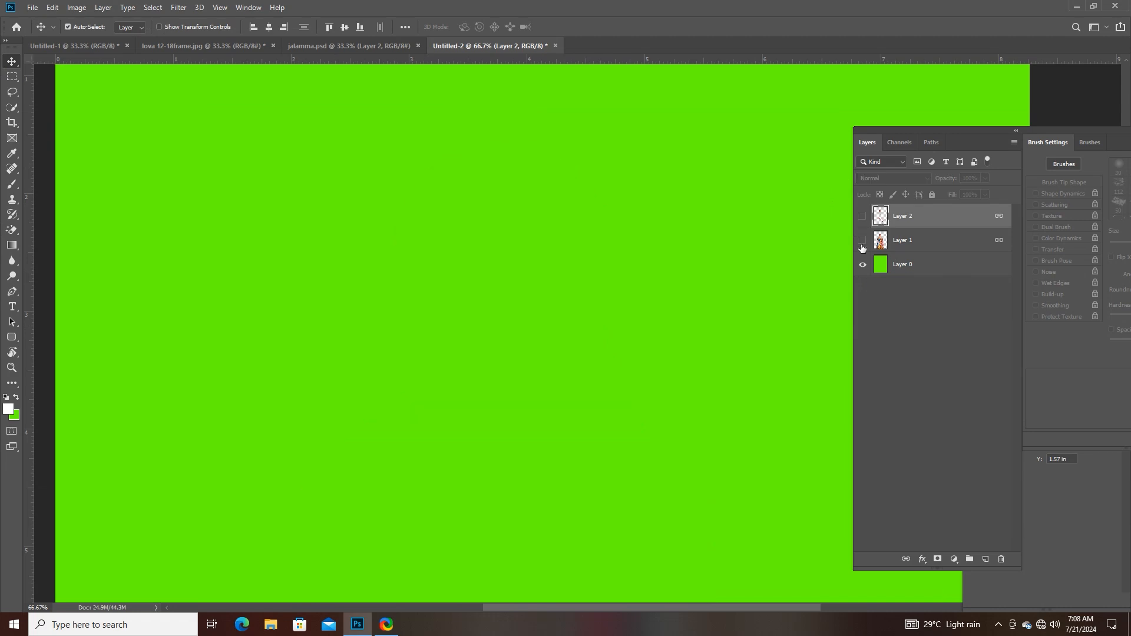
- Draw two white rounded rectangles with a 10 px radius on the green page, about 739 × 486 px and 751 × 490 px
{"action": "left_click_drag", "start_coordinate": [414, 387], "coordinate": [442, 261]}
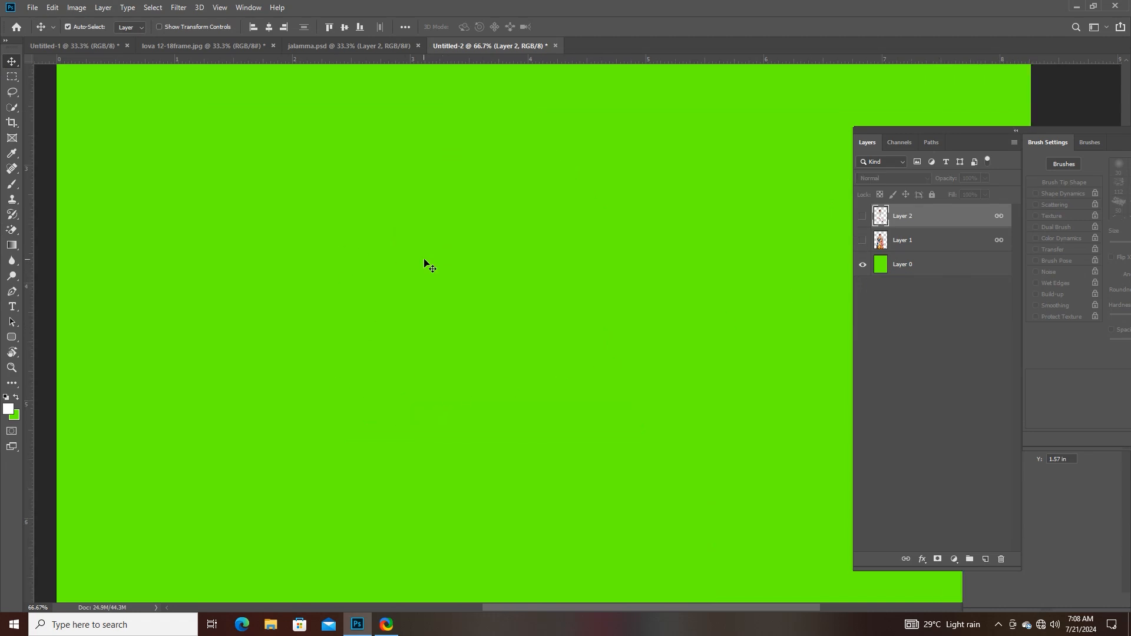
{"action": "key", "text": "ctrl+minus"}
{"action": "key", "text": "ctrl+minus"}
{"action": "key", "text": "ctrl+minus"}
{"action": "key", "text": "ctrl+plus"}
{"action": "key", "text": "ctrl+plus"}
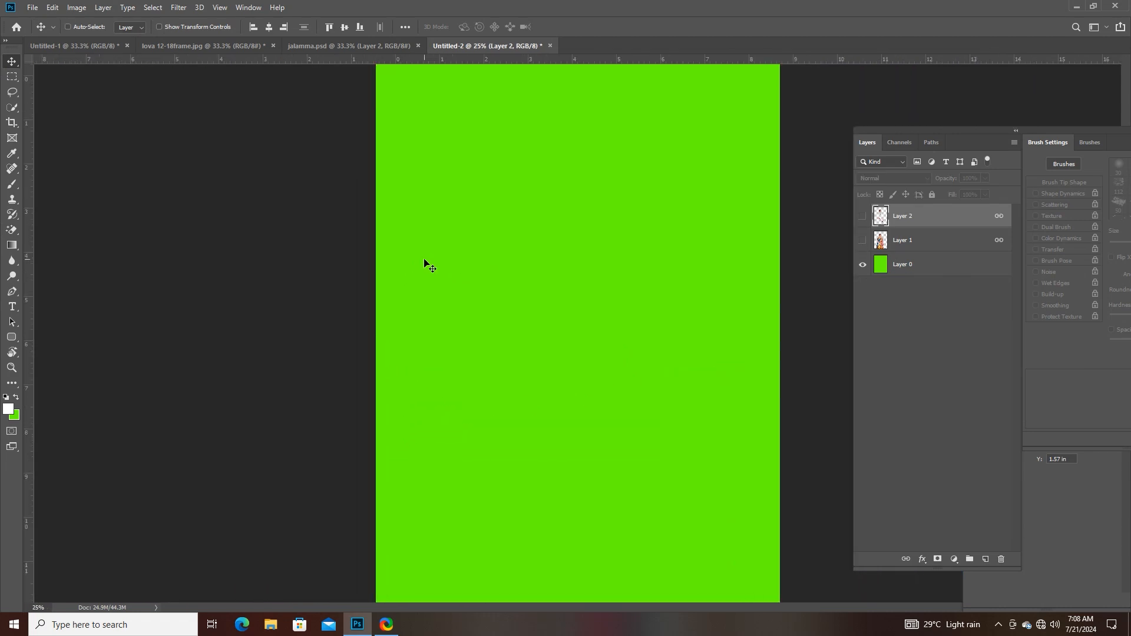
{"action": "key", "text": "ctrl+minus"}
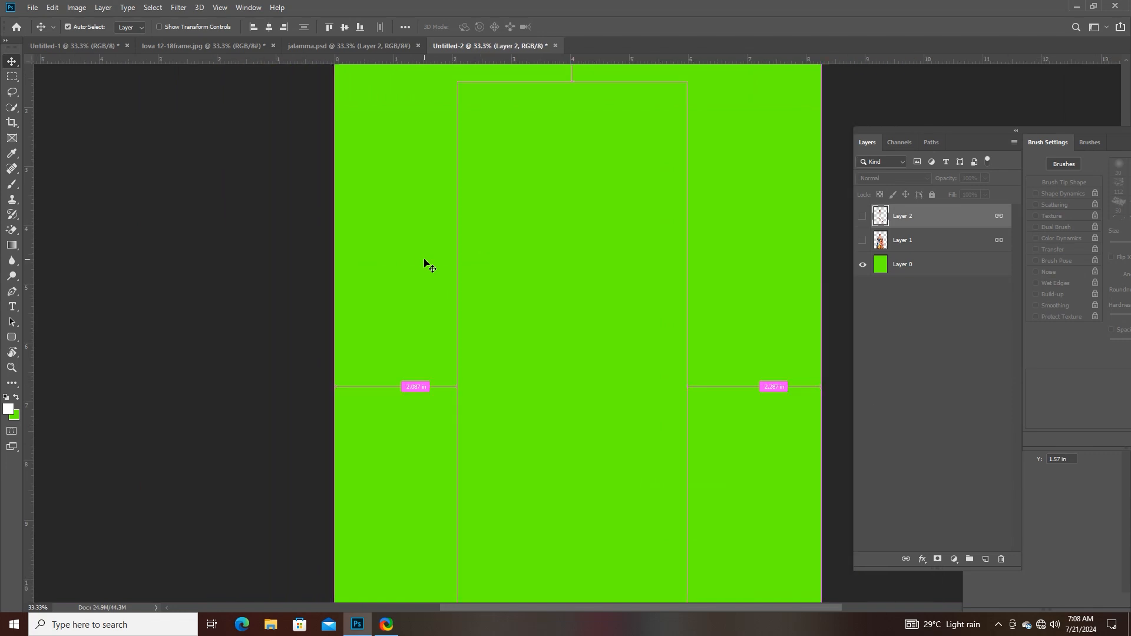
{"action": "key", "text": "ctrl+plus"}
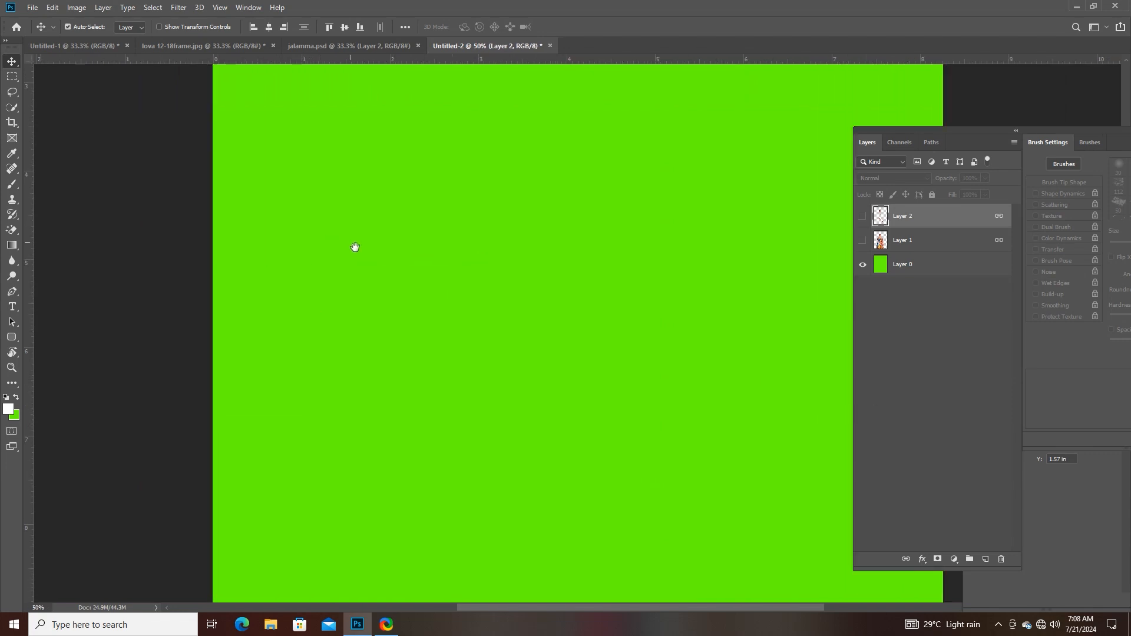
{"action": "scroll", "coordinate": [452, 265], "scroll_direction": "right", "scroll_amount": 2}
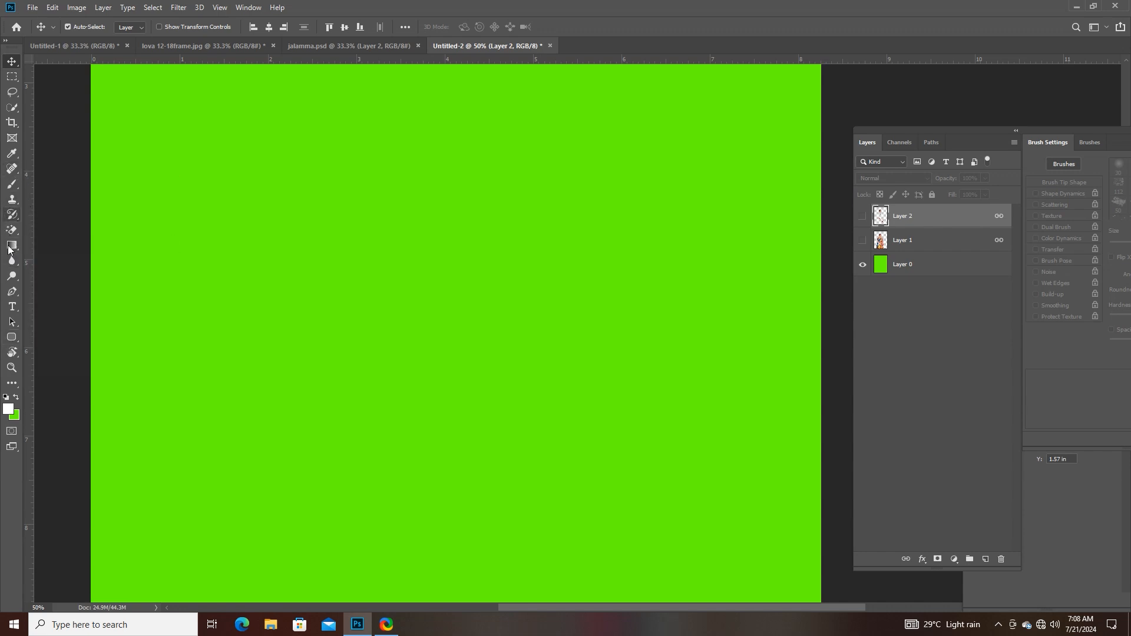
{"action": "left_click", "coordinate": [11, 337]}
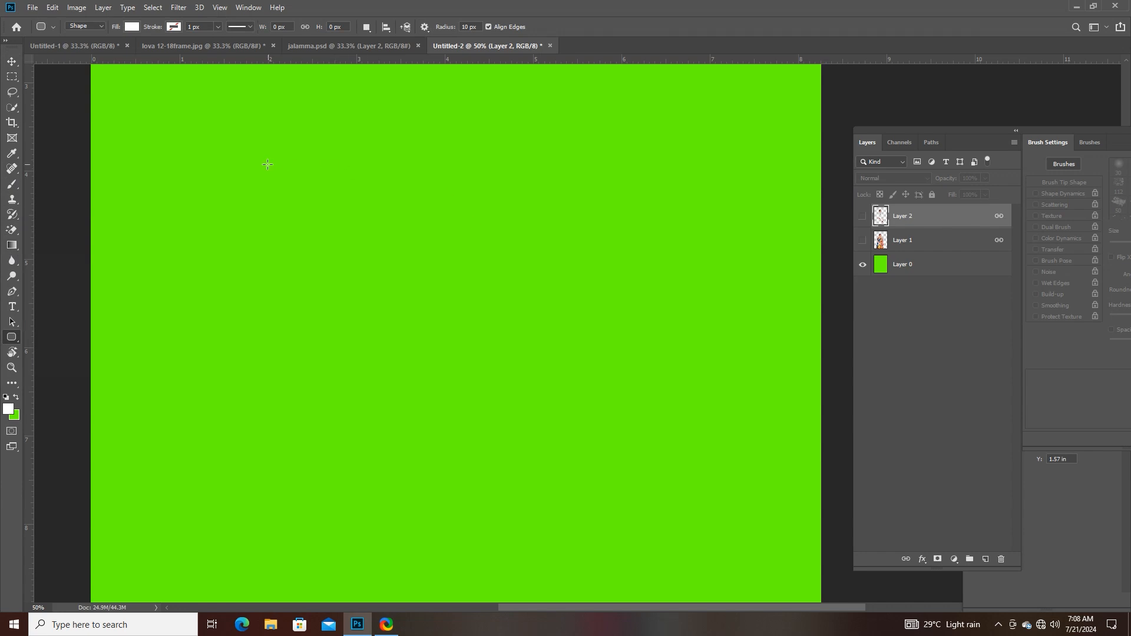
{"action": "left_click_drag", "start_coordinate": [268, 164], "coordinate": [484, 306]}
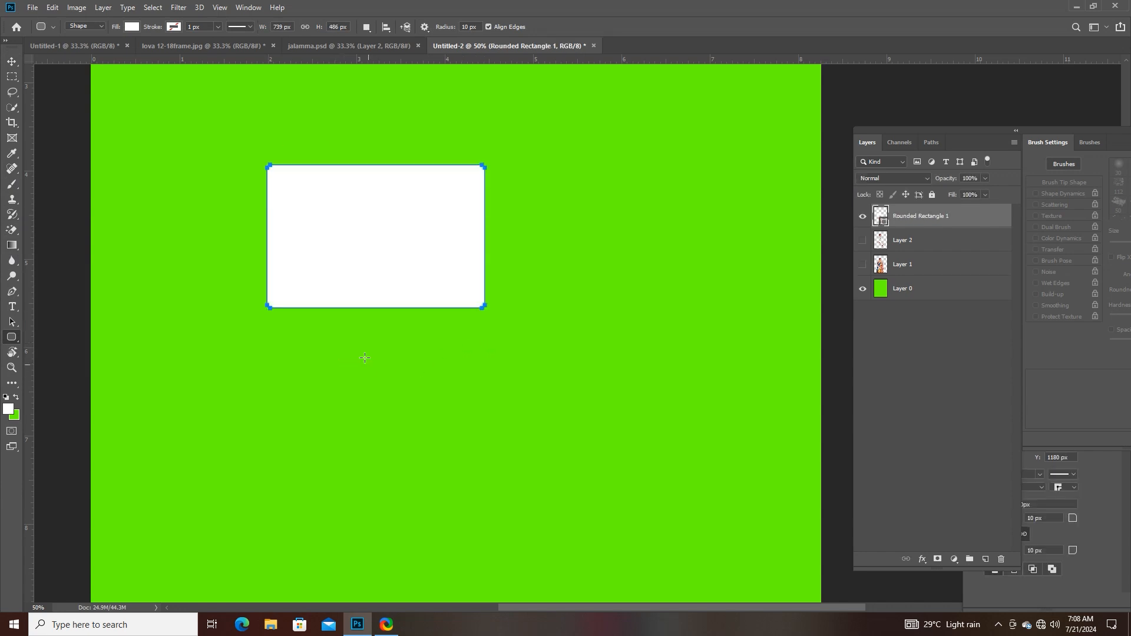
{"action": "left_click_drag", "start_coordinate": [304, 360], "coordinate": [527, 504]}
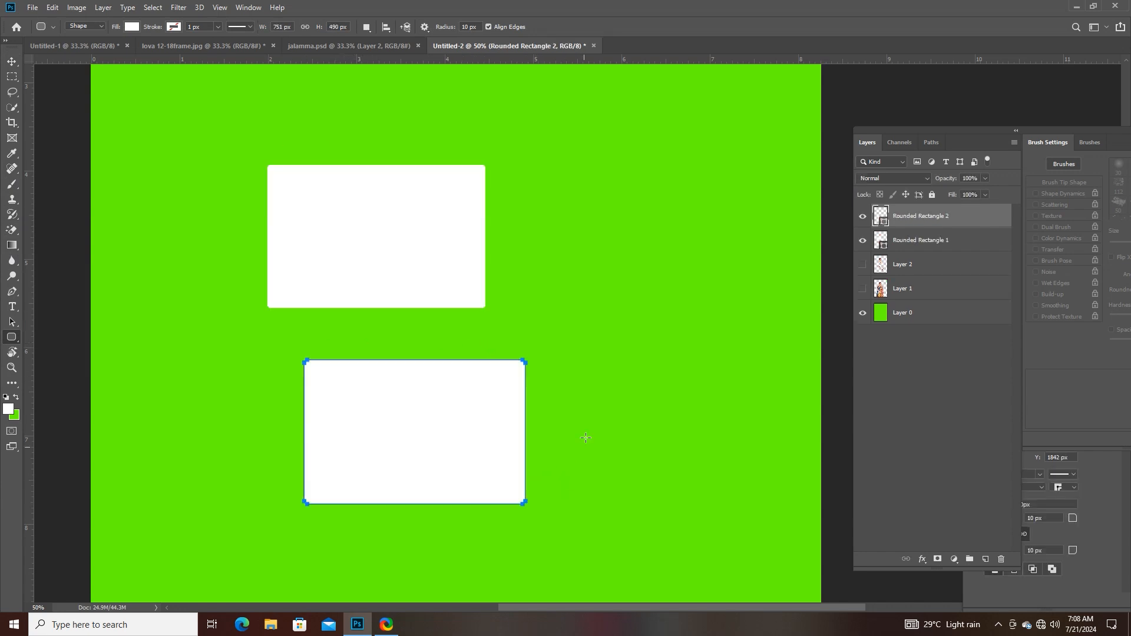
- Change the lower rounded rectangle's fill to black
{"action": "left_click", "coordinate": [127, 28]}
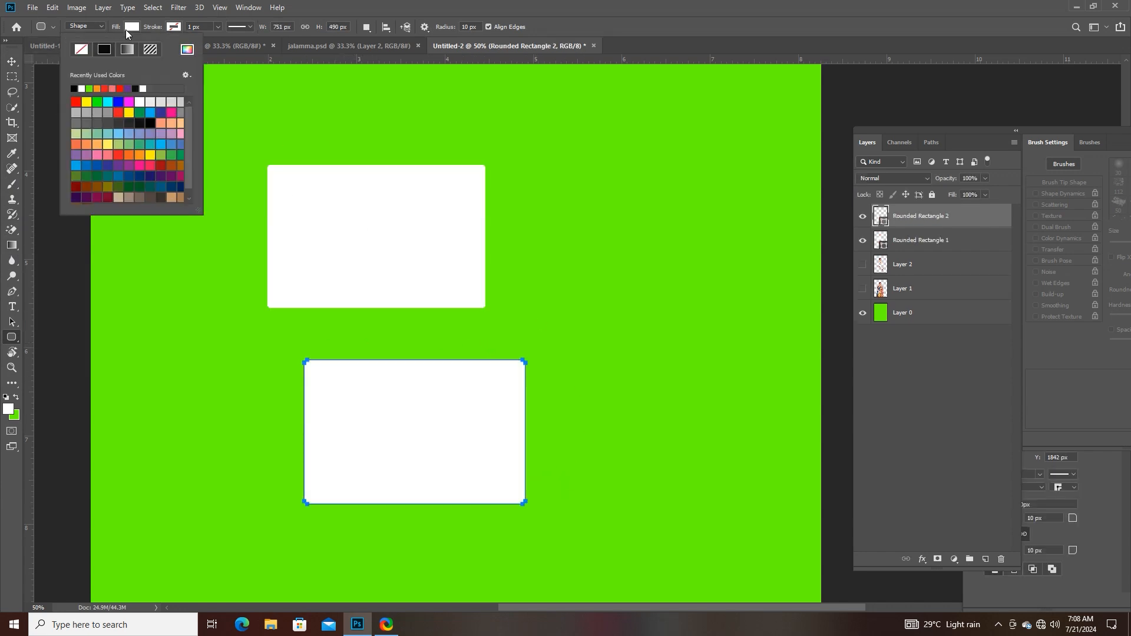
{"action": "left_click", "coordinate": [150, 123]}
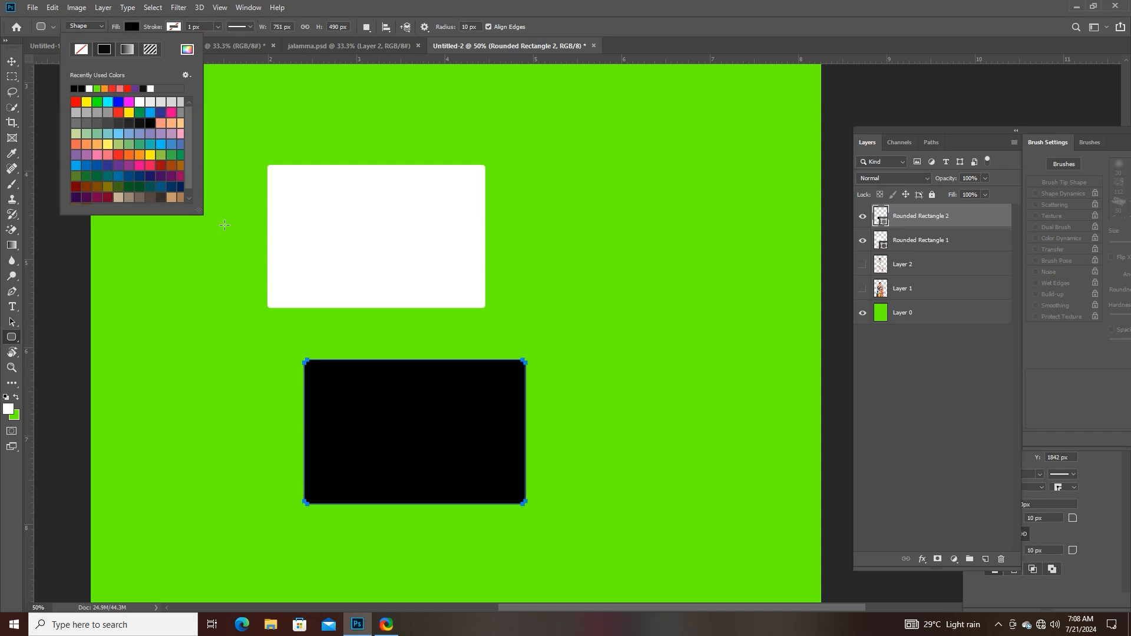
{"action": "left_click", "coordinate": [12, 343]}
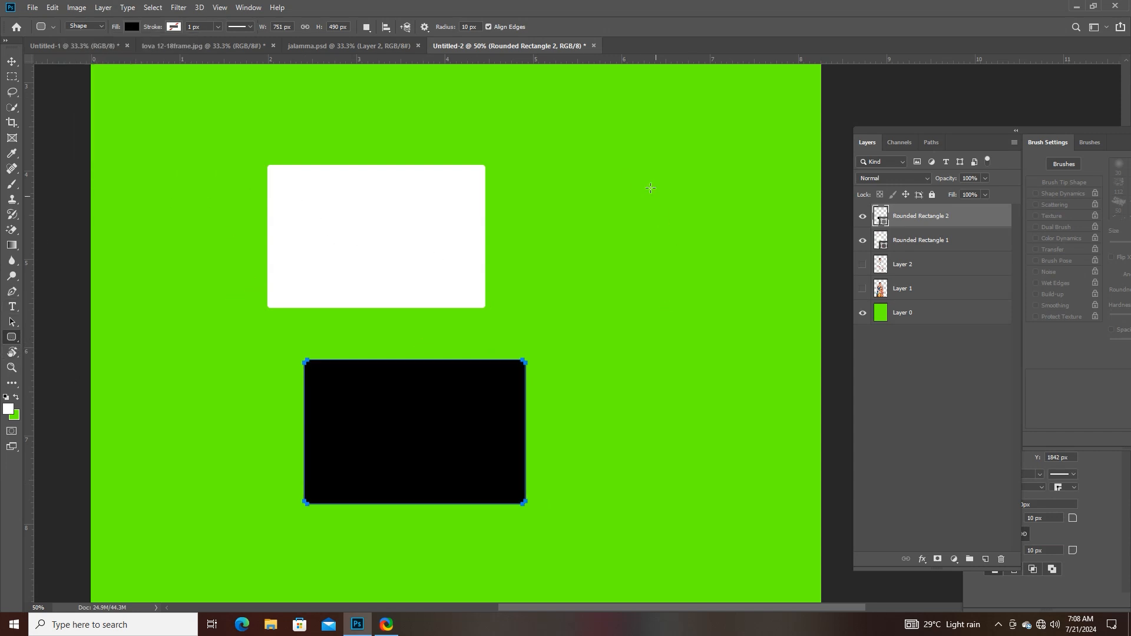
- Draw a third rounded rectangle of about 621 × 500 px beside the white one and fill it red
{"action": "left_click_drag", "start_coordinate": [565, 166], "coordinate": [746, 312]}
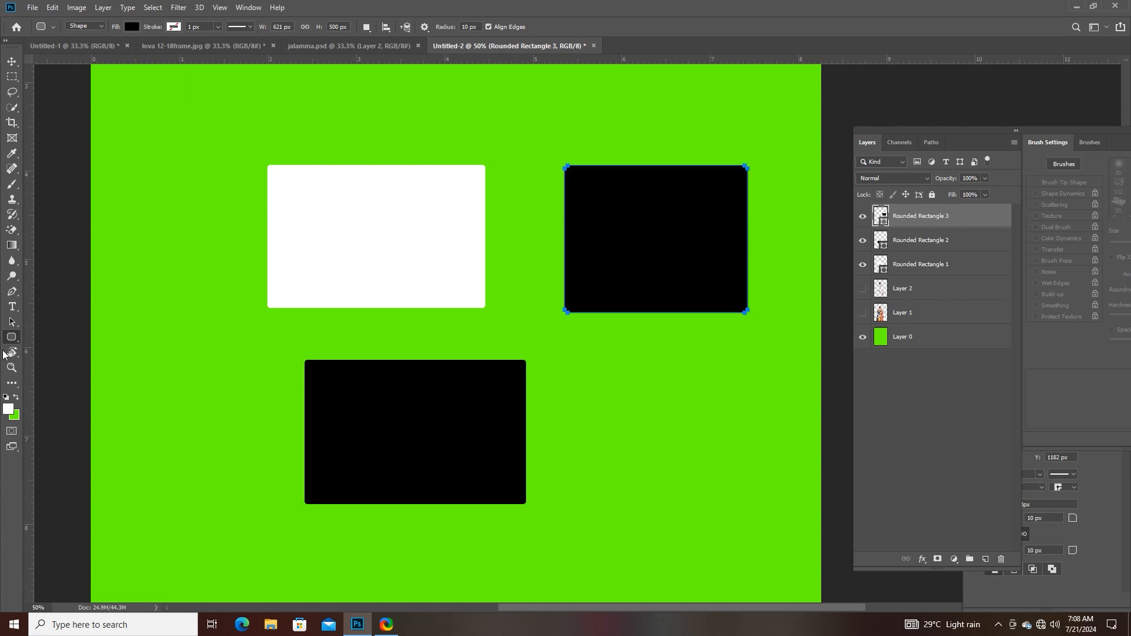
{"action": "left_click", "coordinate": [126, 26]}
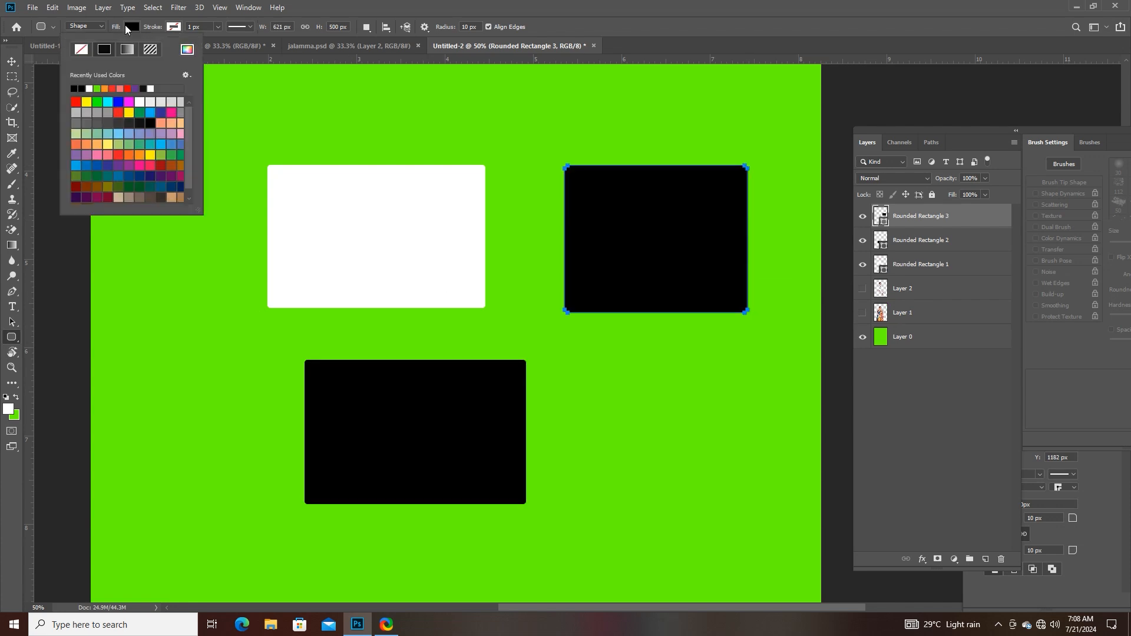
{"action": "left_click", "coordinate": [76, 101]}
- Widen the red rectangle with Free Transform to about 126% of its width, keeping its height at 100%
{"action": "left_click", "coordinate": [11, 61]}
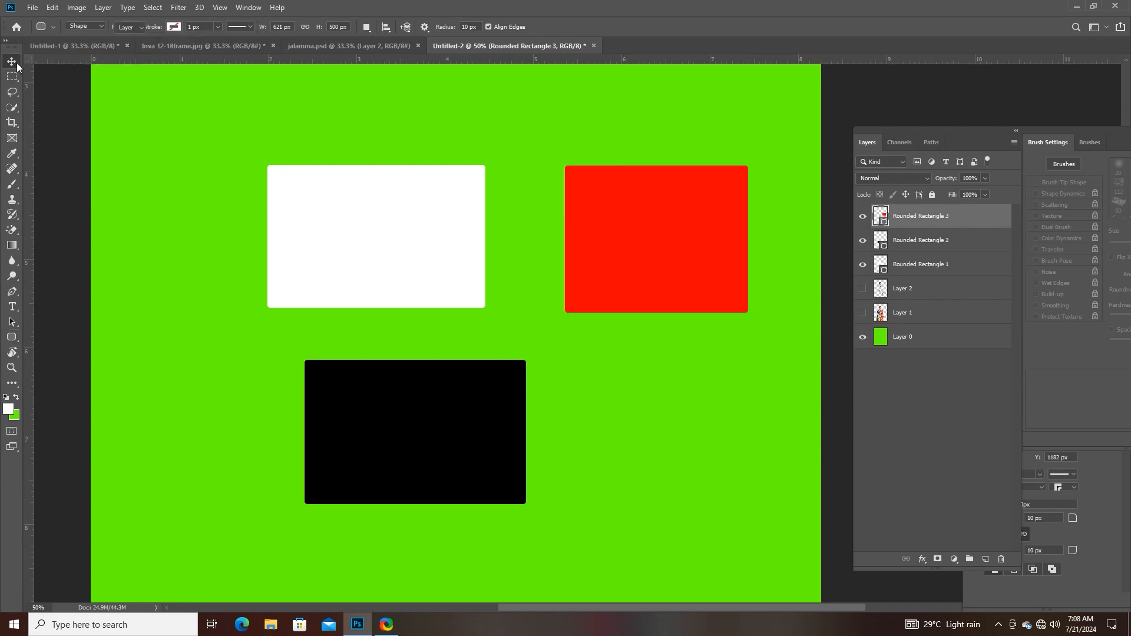
{"action": "left_click_drag", "start_coordinate": [721, 255], "coordinate": [759, 239]}
{"action": "key", "text": "ctrl+t"}
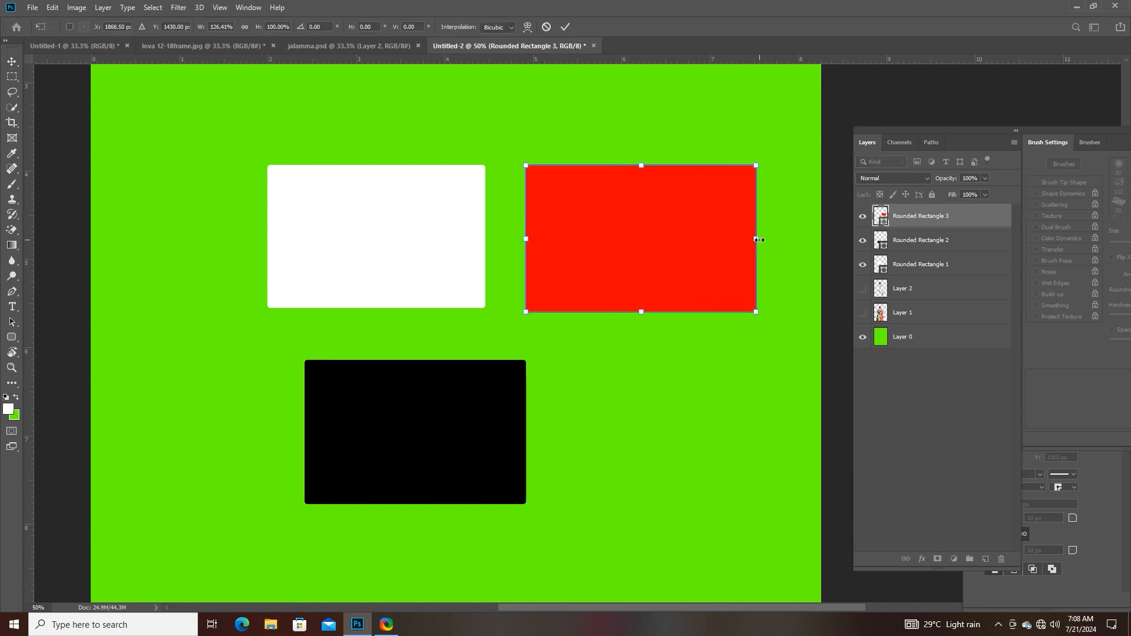
{"action": "key", "text": "Return"}
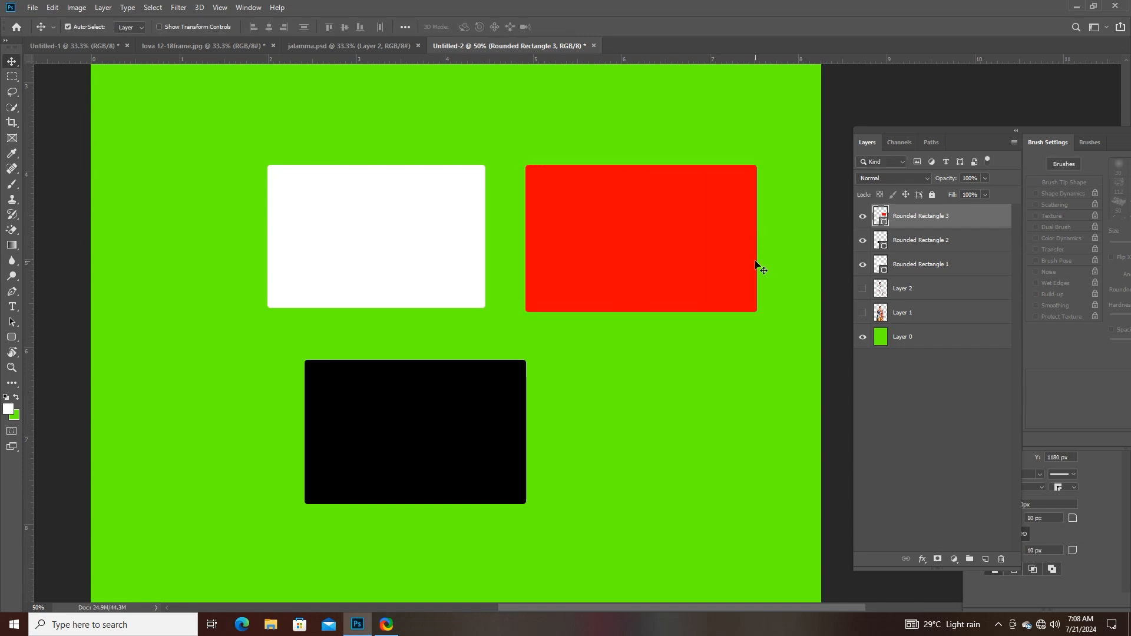
- Rasterize the layers Rounded Rectangle 3, Rounded Rectangle 2 and Rounded Rectangle 1
{"action": "right_click", "coordinate": [919, 218]}
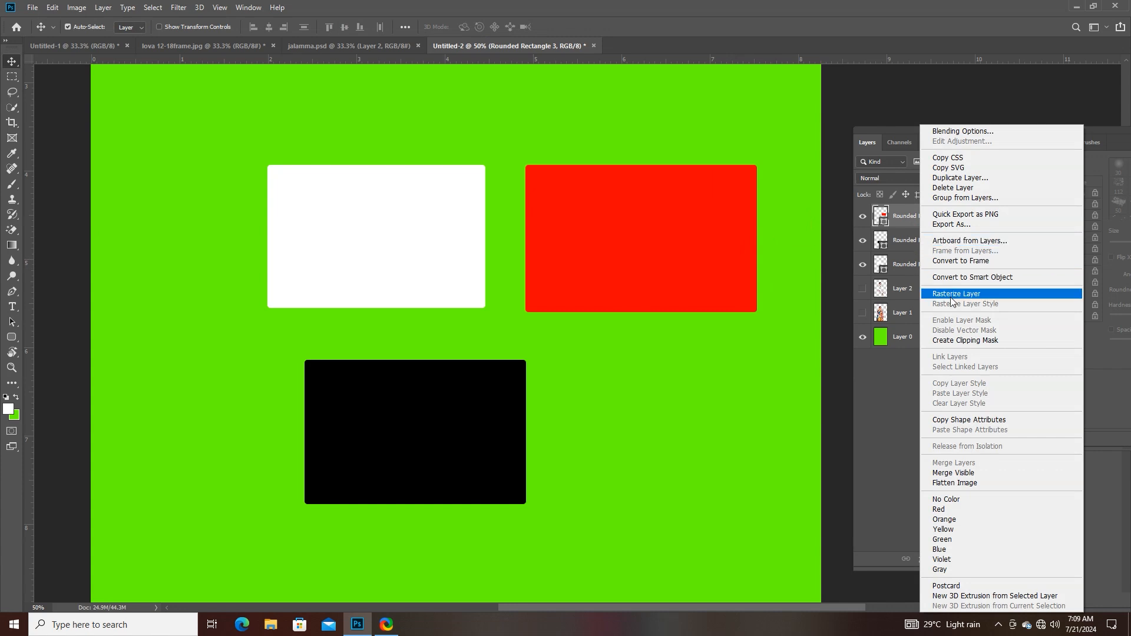
{"action": "left_click", "coordinate": [953, 294]}
{"action": "right_click", "coordinate": [913, 240]}
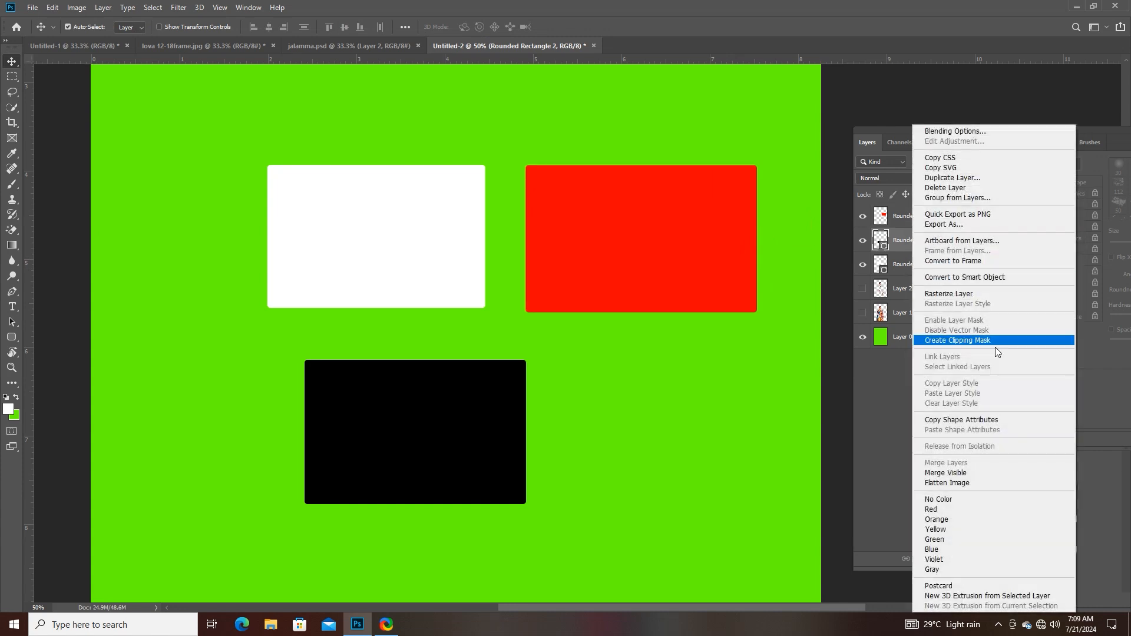
{"action": "left_click", "coordinate": [941, 296]}
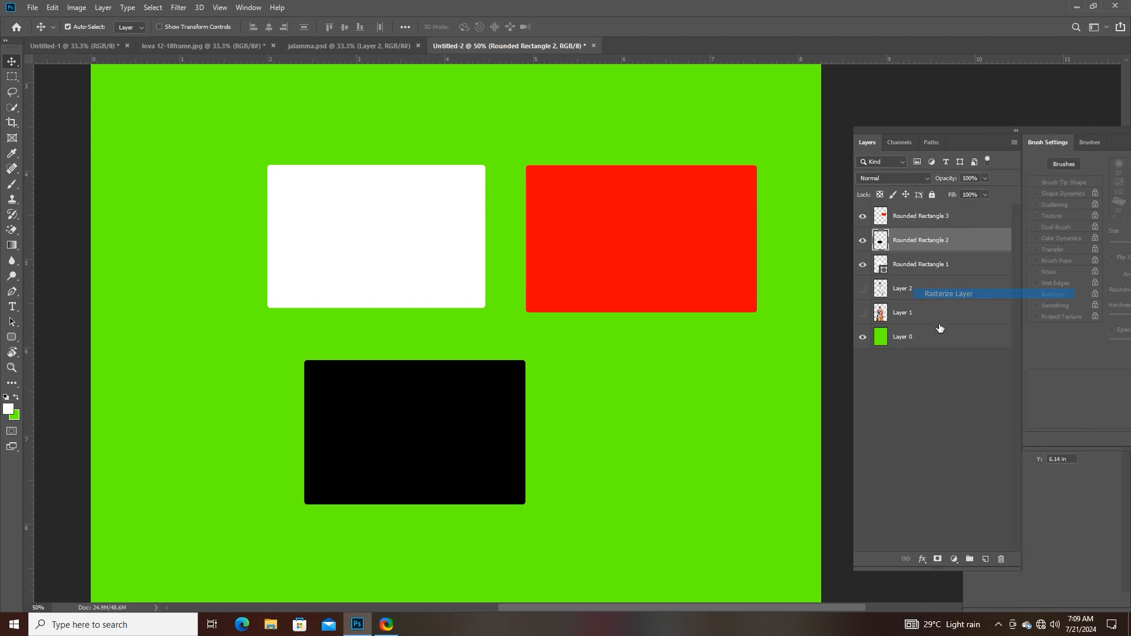
{"action": "right_click", "coordinate": [904, 267]}
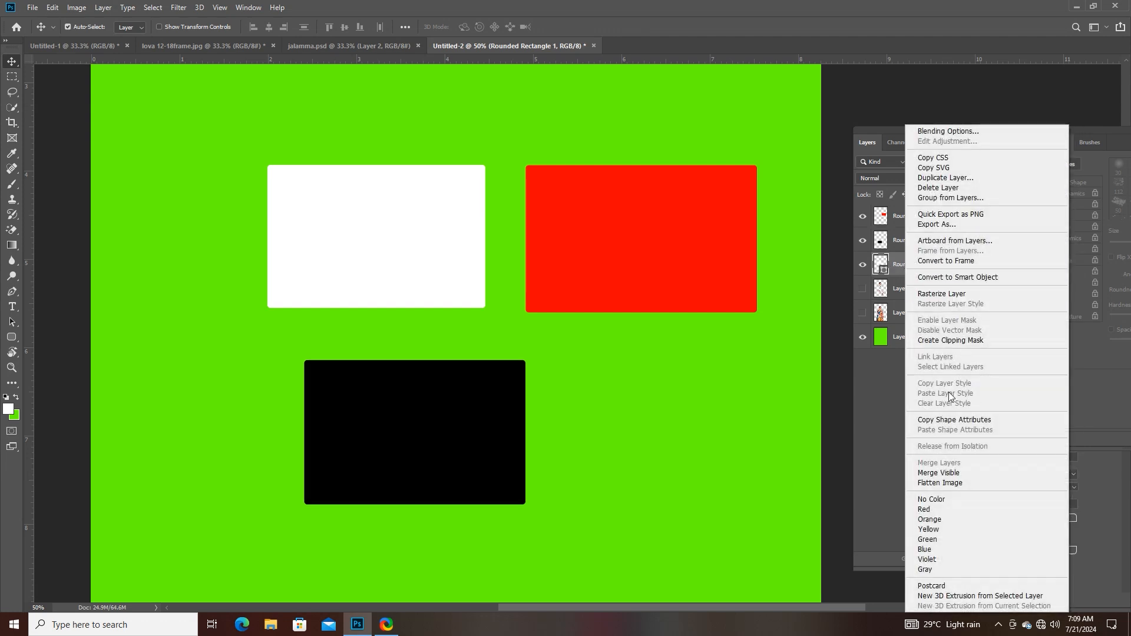
{"action": "left_click", "coordinate": [930, 294]}
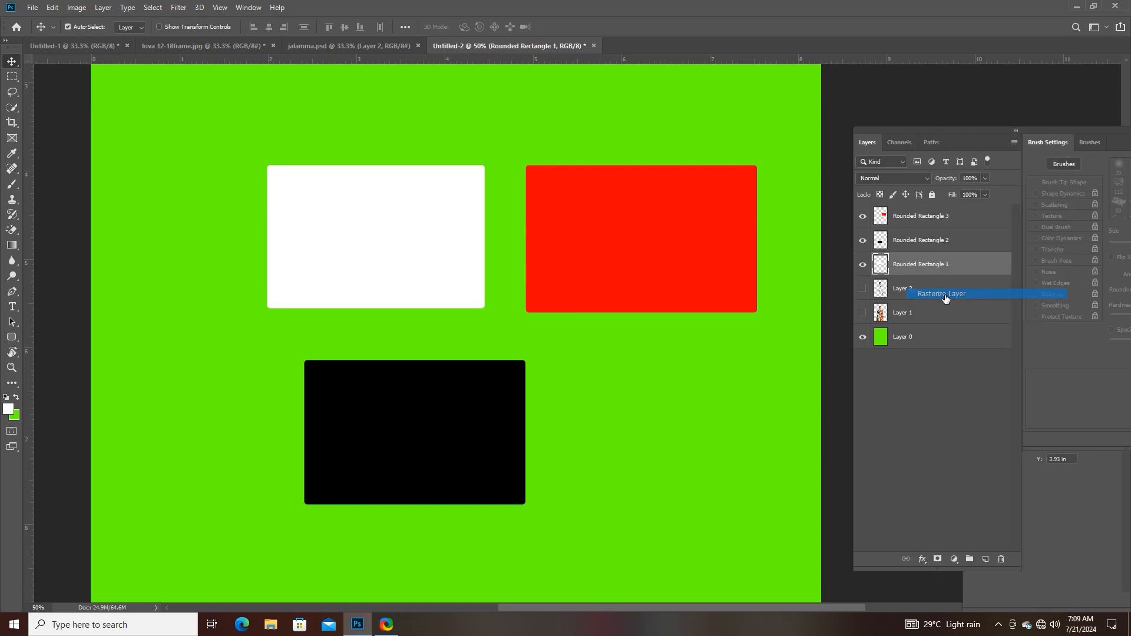
- Erase the red, white and black rectangles on their own layers with the Magic Eraser Tool at tolerance 32
{"action": "left_click", "coordinate": [12, 231]}
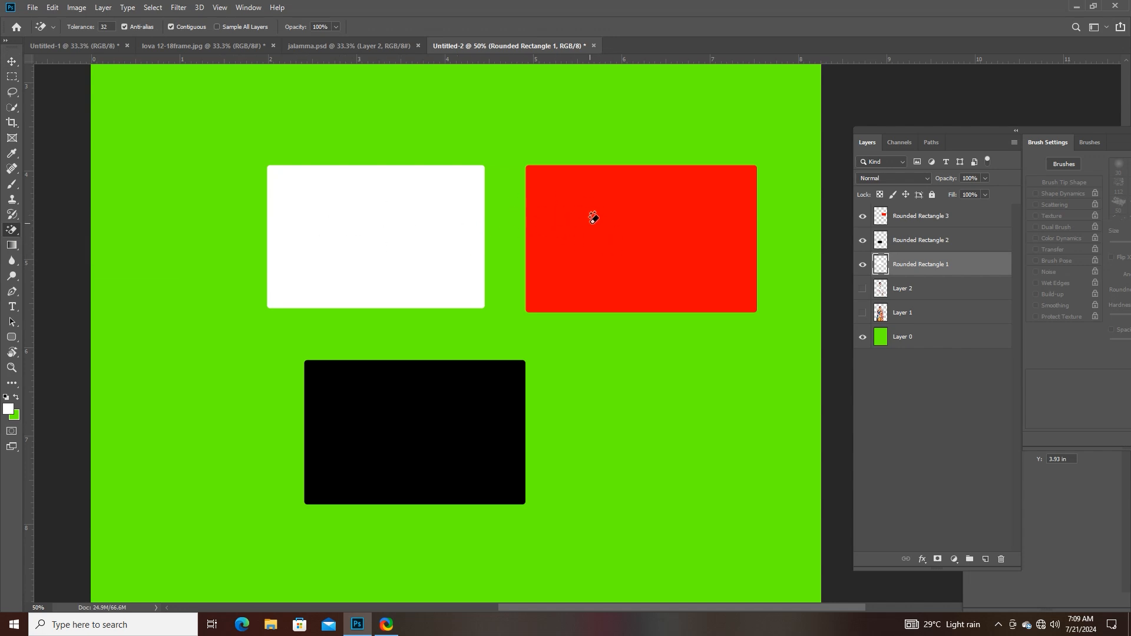
{"action": "left_click", "coordinate": [950, 219]}
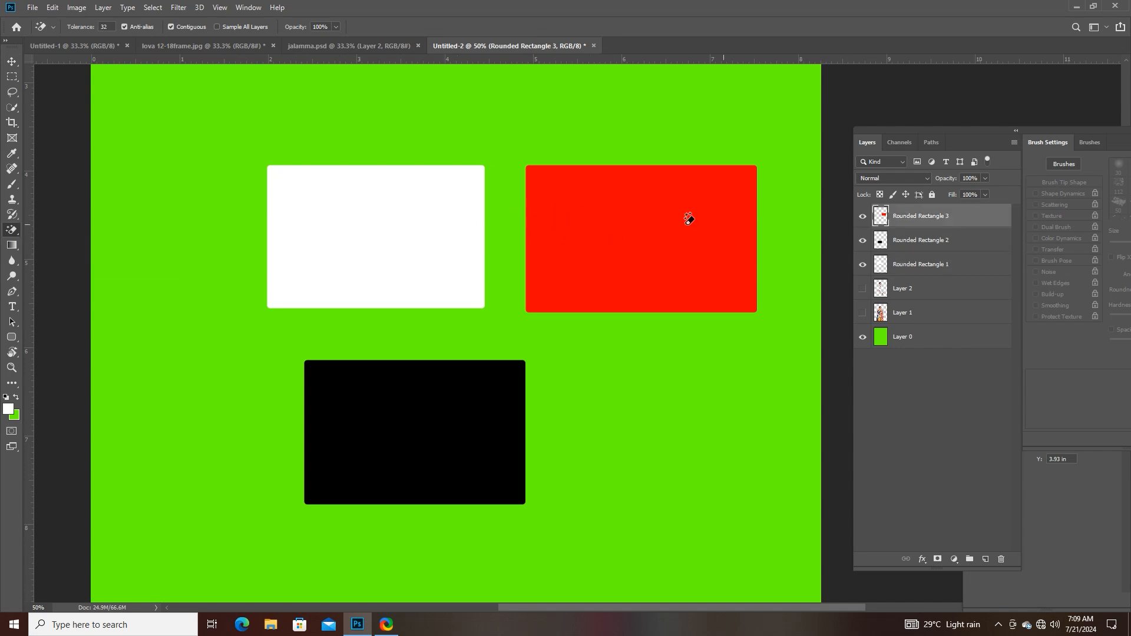
{"action": "left_click", "coordinate": [577, 228]}
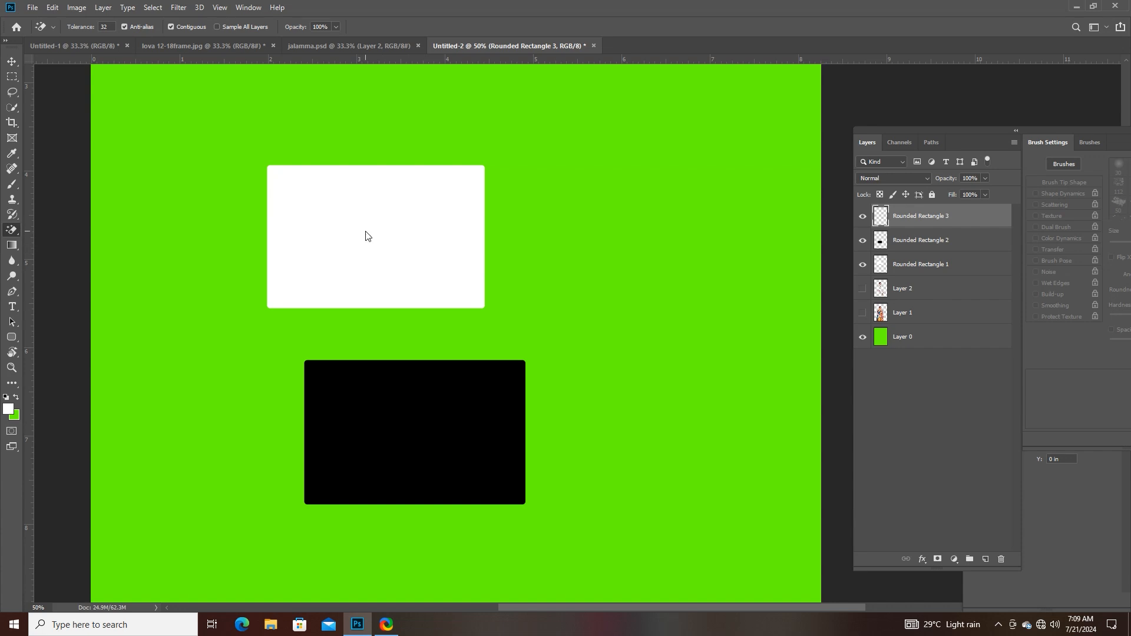
{"action": "left_click", "coordinate": [923, 272]}
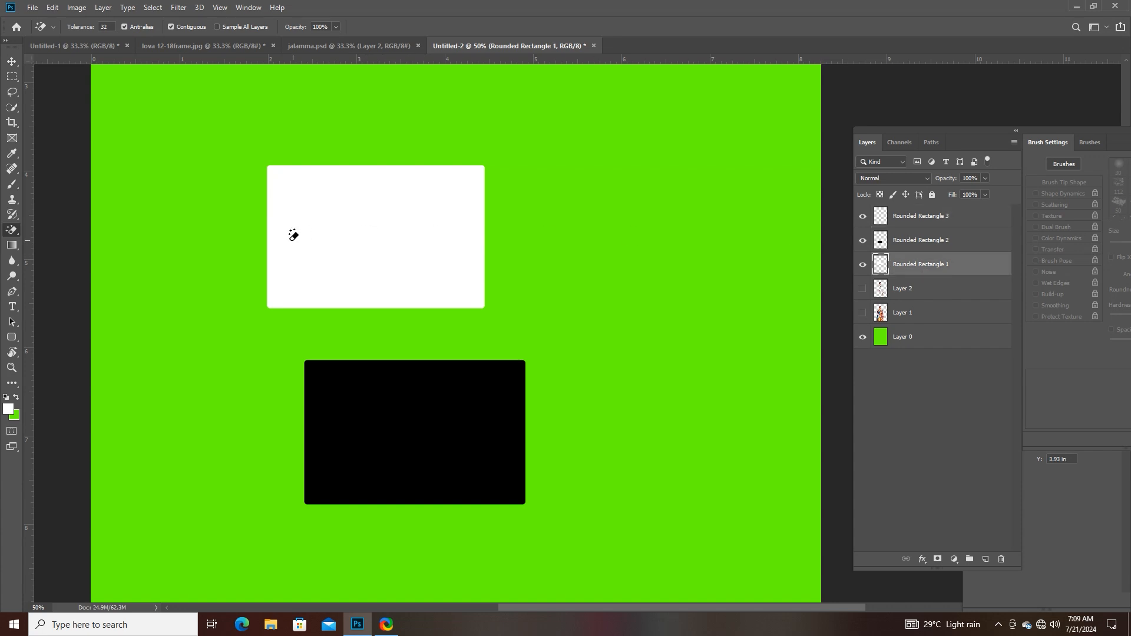
{"action": "left_click", "coordinate": [317, 242]}
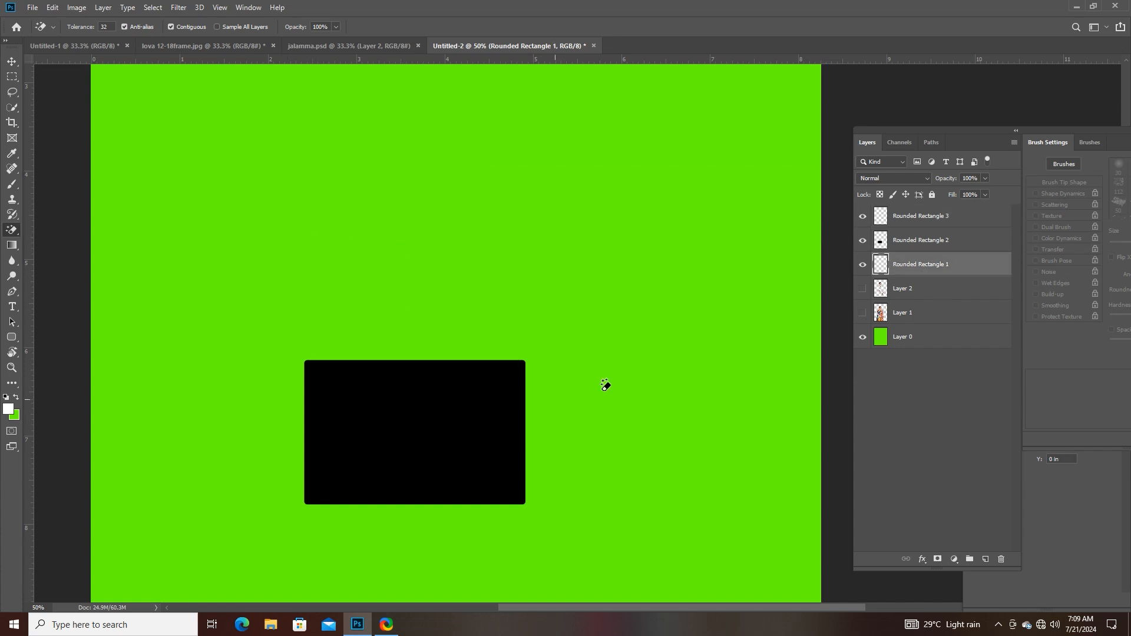
{"action": "left_click", "coordinate": [924, 249]}
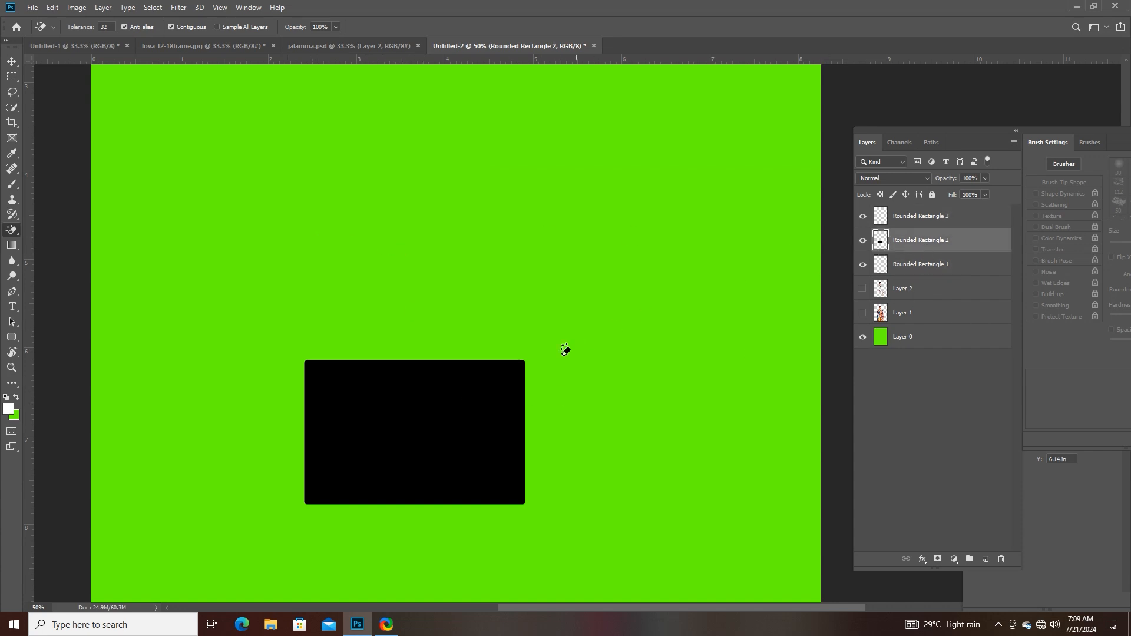
{"action": "left_click", "coordinate": [462, 407]}
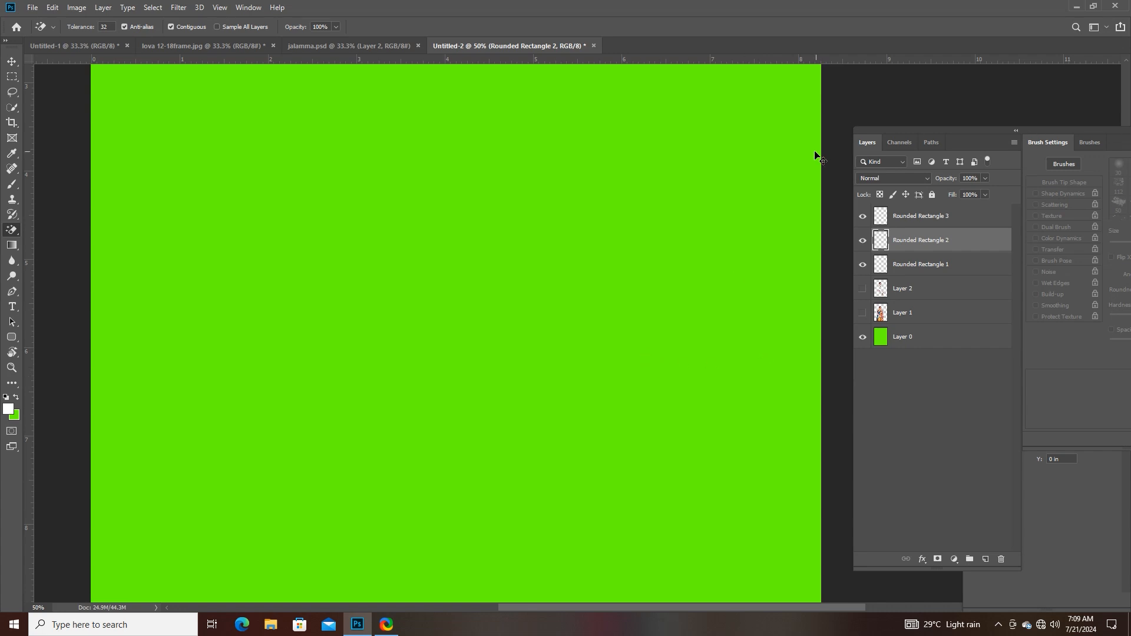
{"action": "key", "text": "ctrl+minus"}
{"action": "key", "text": "ctrl+minus"}
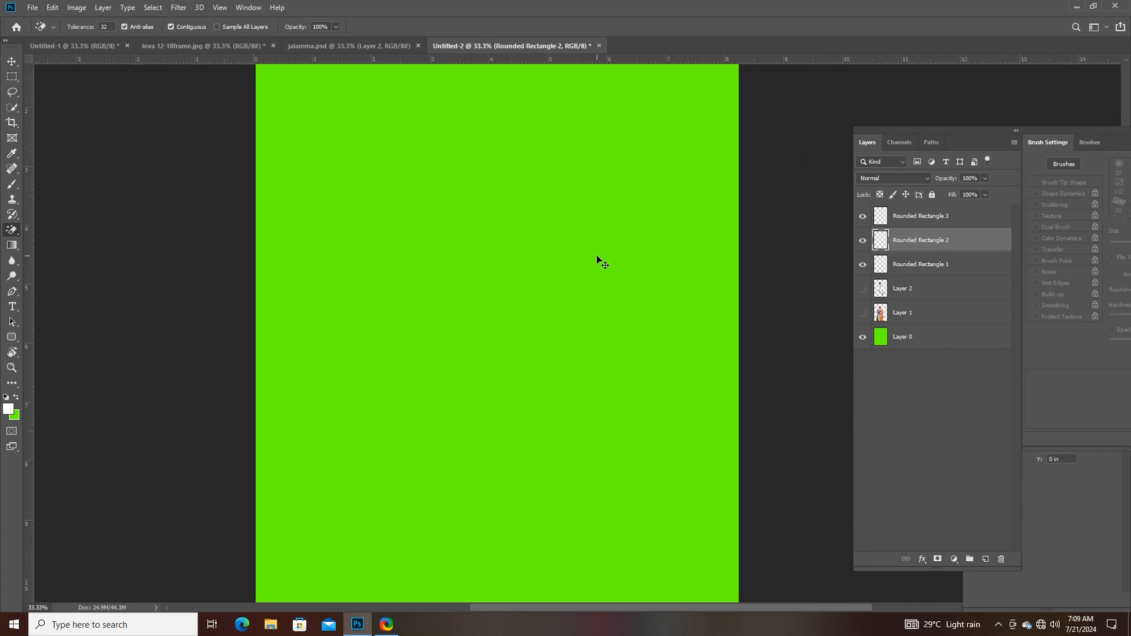
- Try a diamond gradient in Screen mode on Layer 0, starting near the canvas's upper centre, and undo it
{"action": "left_click", "coordinate": [905, 346]}
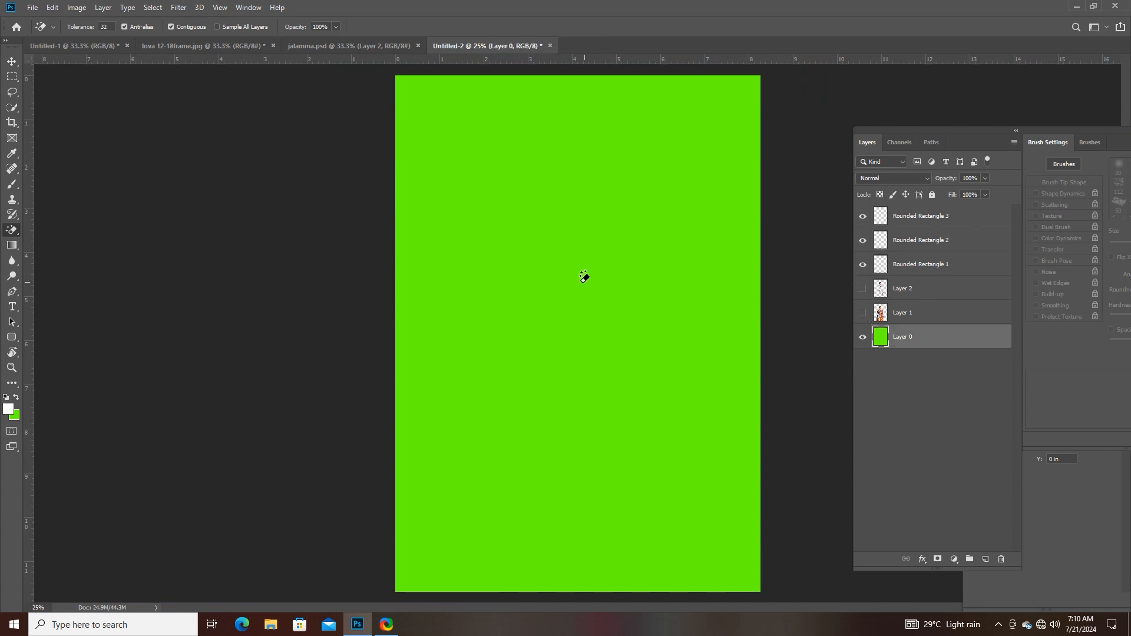
{"action": "left_click", "coordinate": [11, 247]}
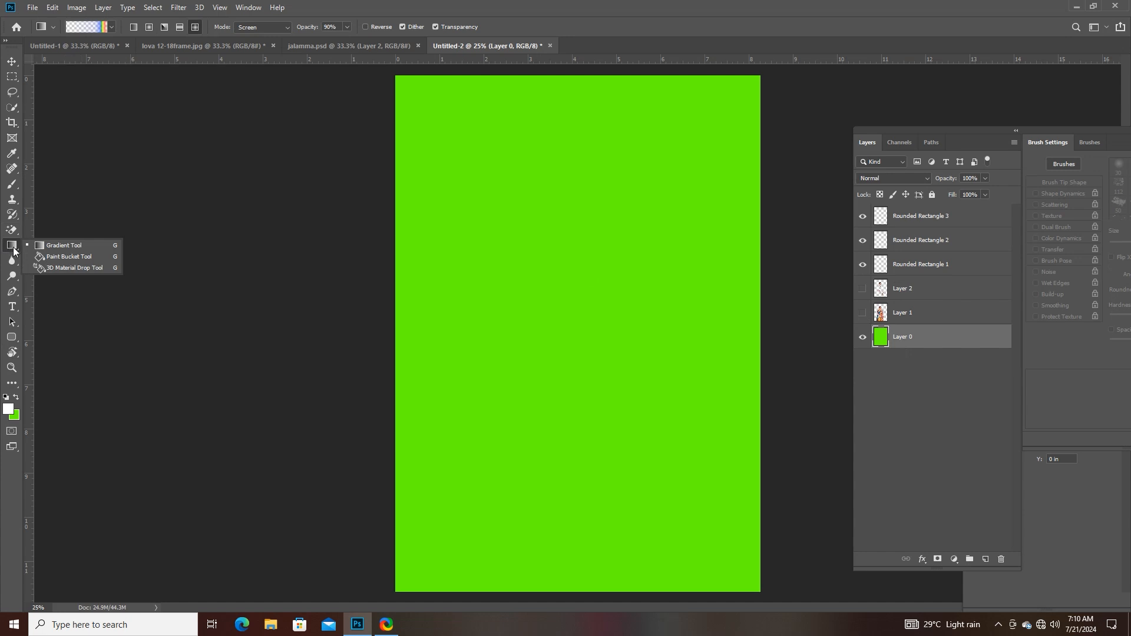
{"action": "left_click", "coordinate": [44, 246]}
{"action": "left_click_drag", "start_coordinate": [588, 160], "coordinate": [590, 274]}
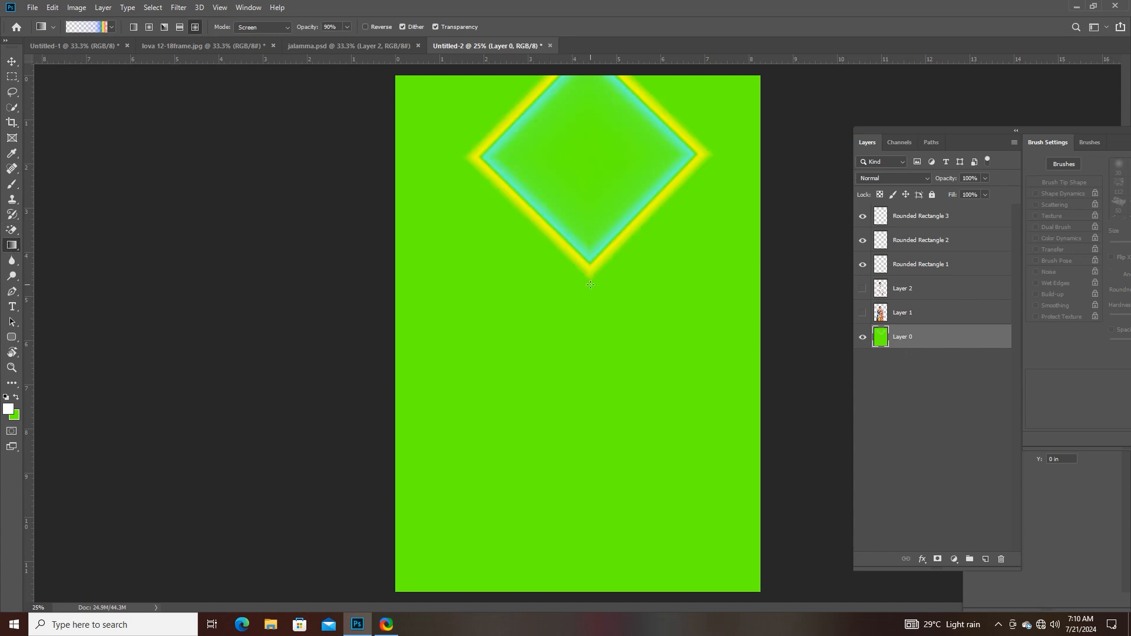
{"action": "key", "text": "ctrl+z"}
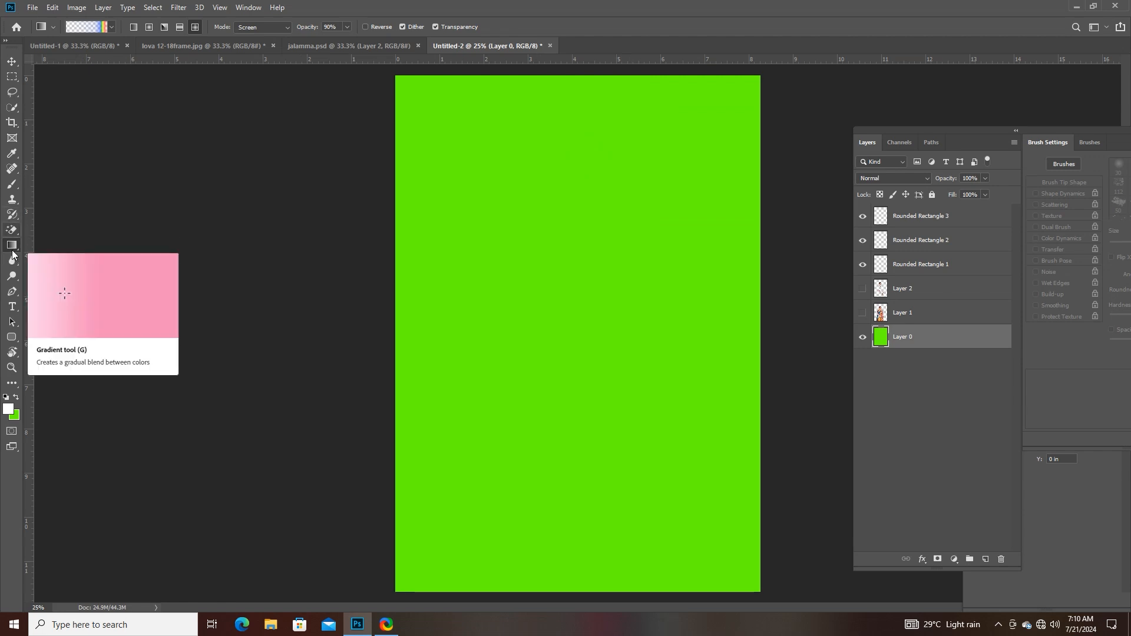
- Switch to the regular Eraser Tool and lower its opacity to 61%
{"action": "left_click", "coordinate": [10, 231]}
{"action": "left_click", "coordinate": [61, 230]}
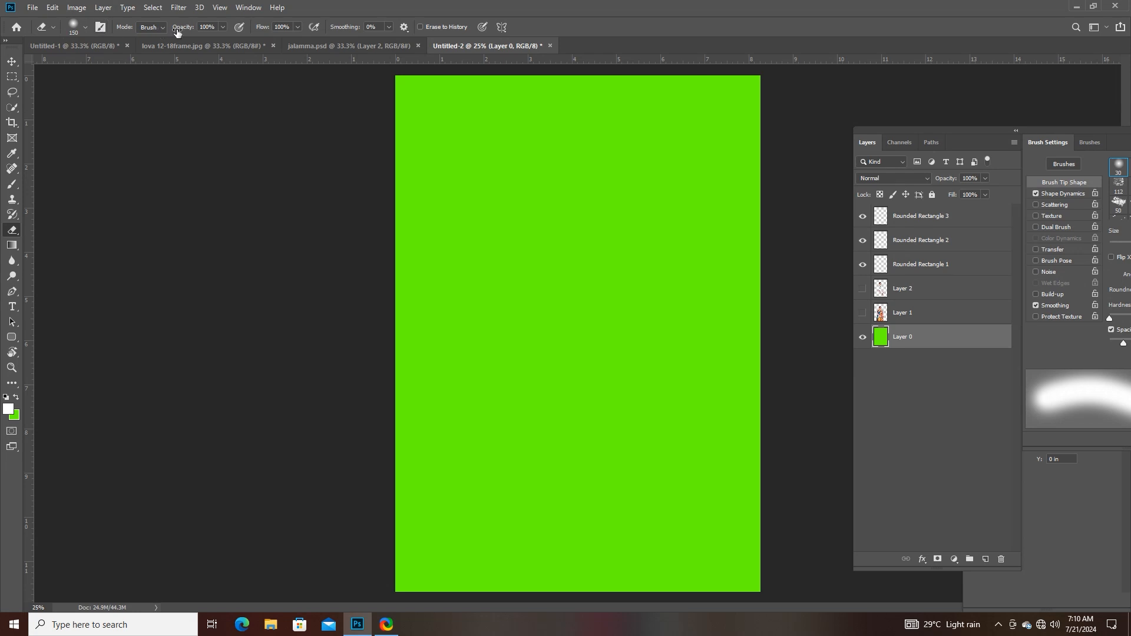
{"action": "left_click", "coordinate": [222, 27]}
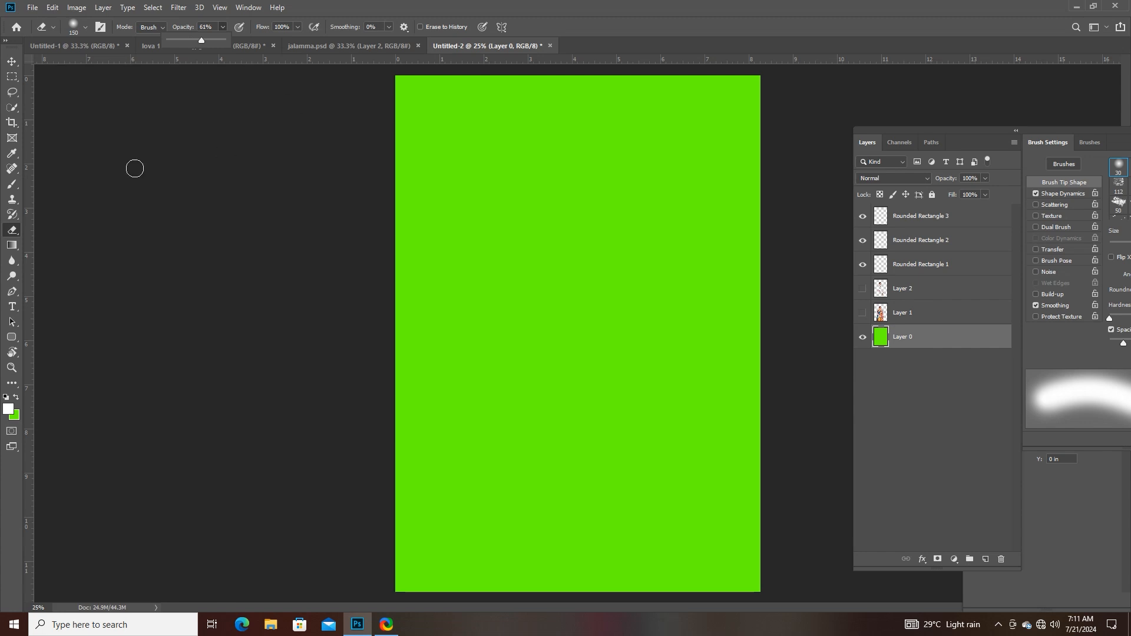
- Activate the Gradient Tool and load the Red, Green preset in the Gradient Editor
{"action": "left_click", "coordinate": [15, 247]}
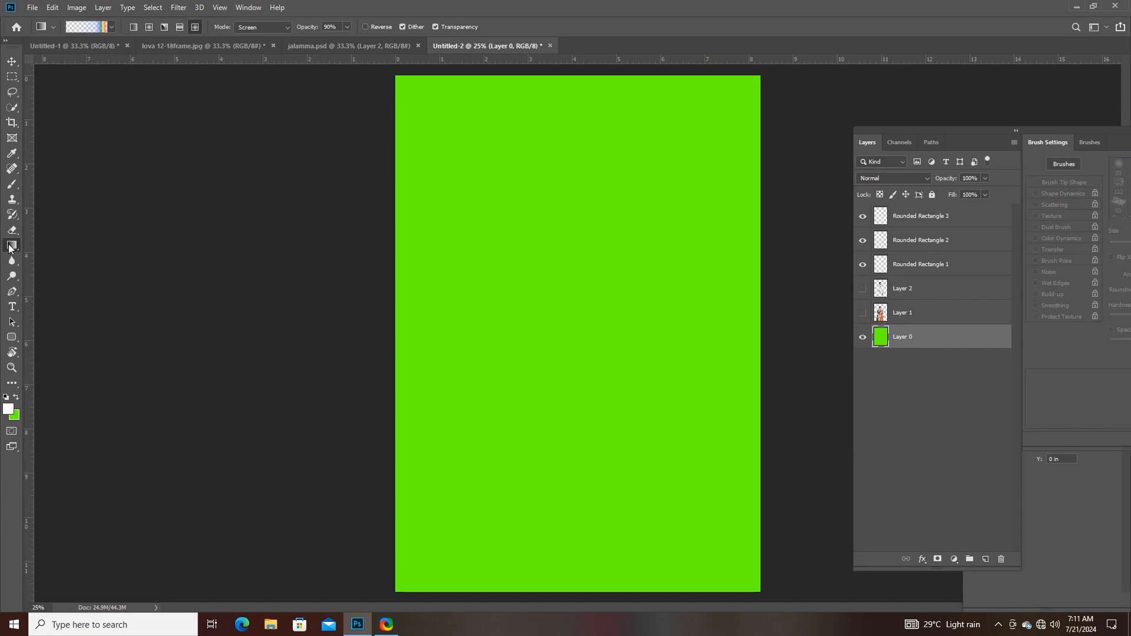
{"action": "right_click", "coordinate": [11, 248]}
{"action": "left_click", "coordinate": [35, 245]}
{"action": "left_click", "coordinate": [56, 27]}
{"action": "left_click", "coordinate": [55, 27]}
{"action": "left_click", "coordinate": [88, 27]}
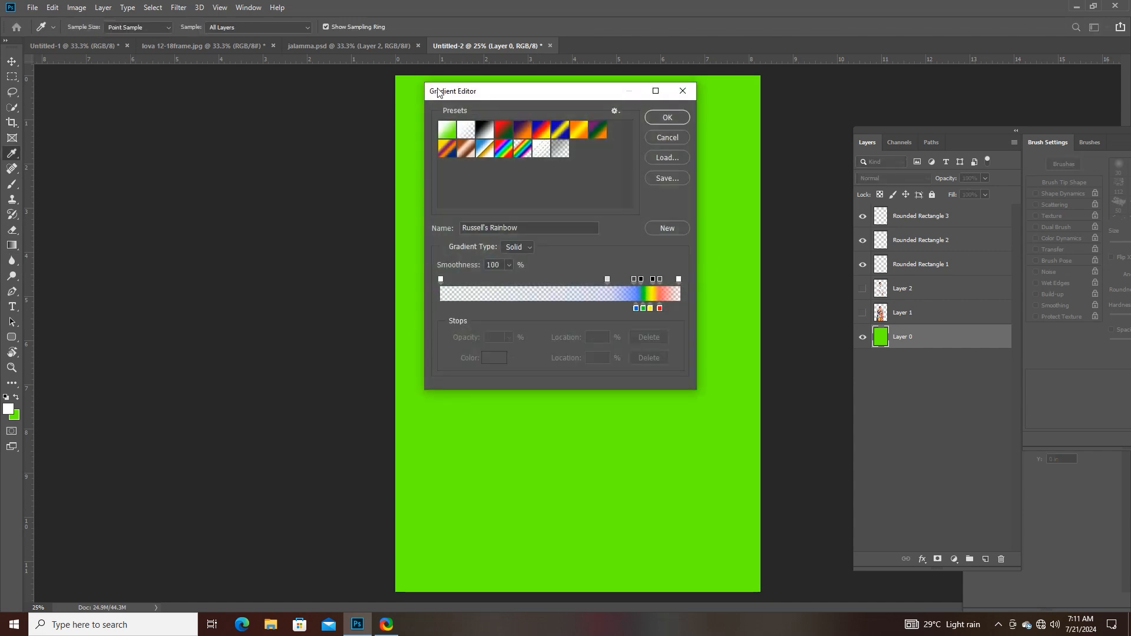
{"action": "left_click_drag", "start_coordinate": [507, 97], "coordinate": [292, 101]}
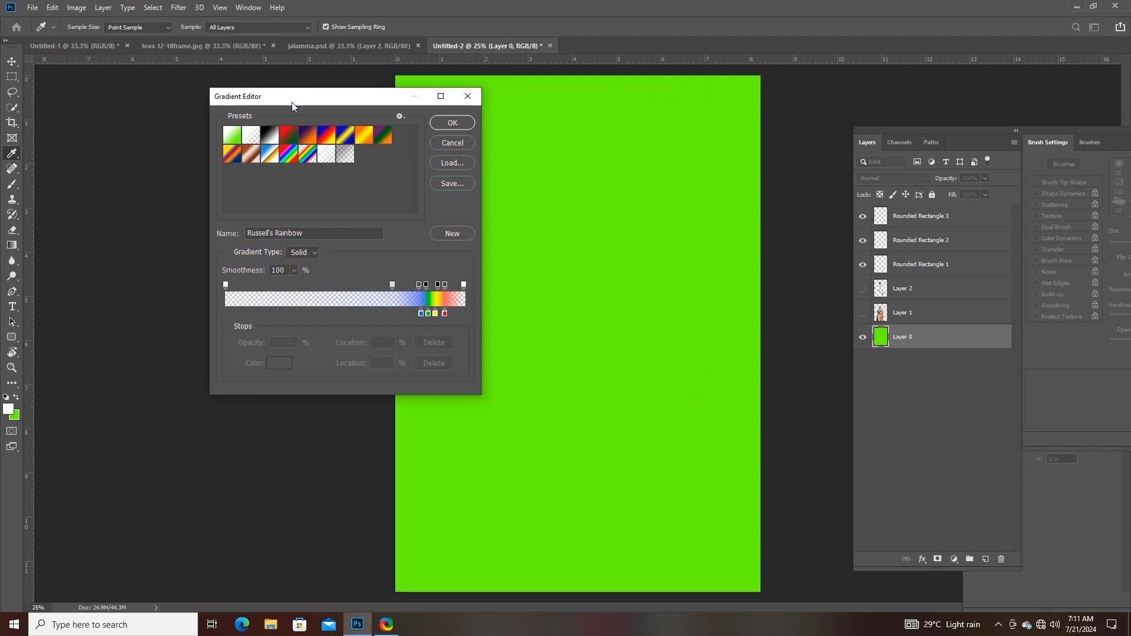
{"action": "left_click", "coordinate": [471, 92]}
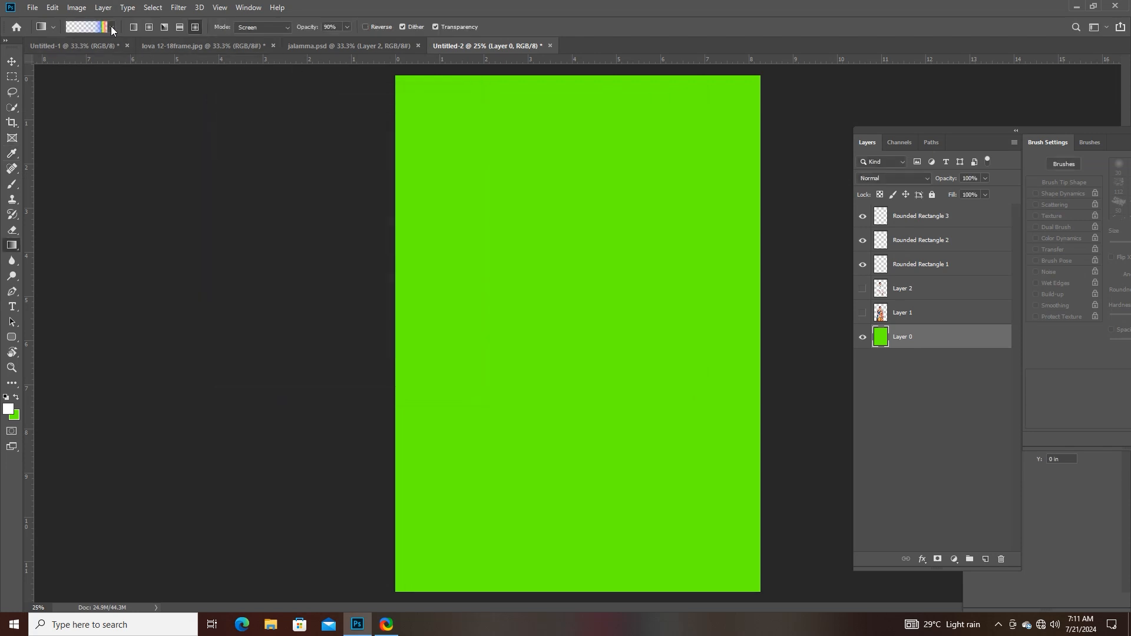
{"action": "left_click", "coordinate": [97, 26]}
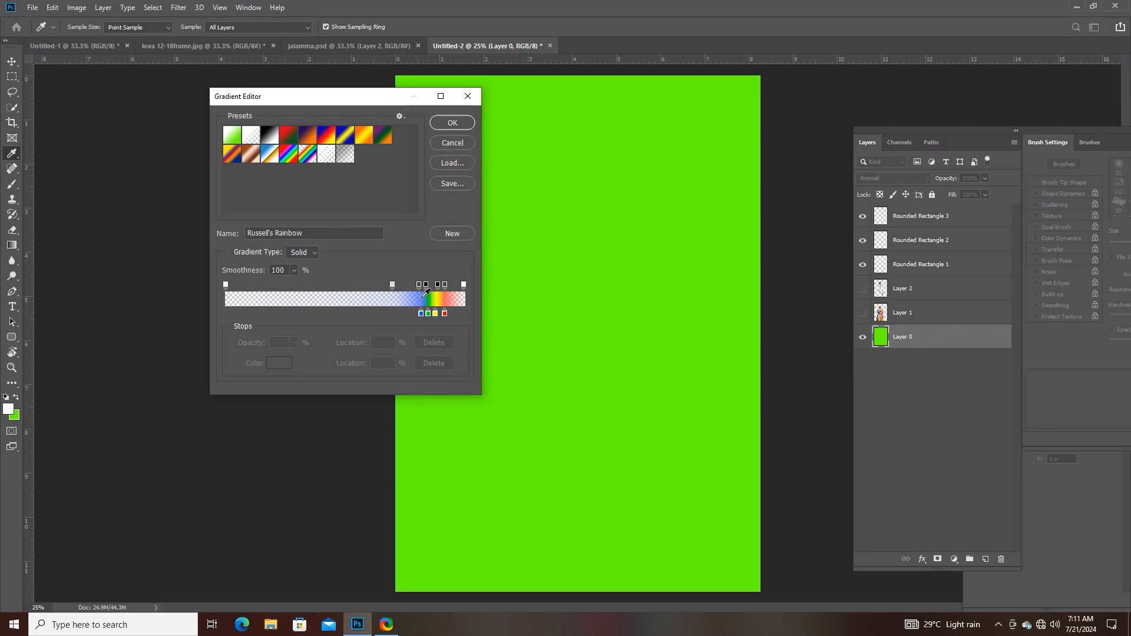
{"action": "left_click", "coordinate": [288, 136]}
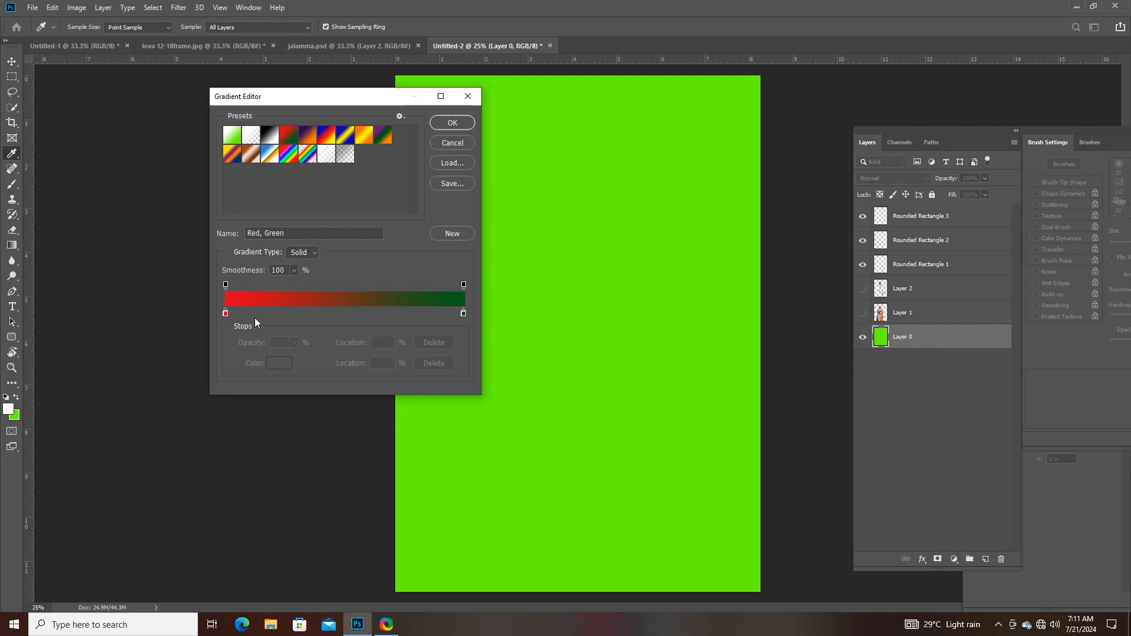
{"action": "left_click", "coordinate": [225, 312]}
{"action": "left_click", "coordinate": [279, 366]}
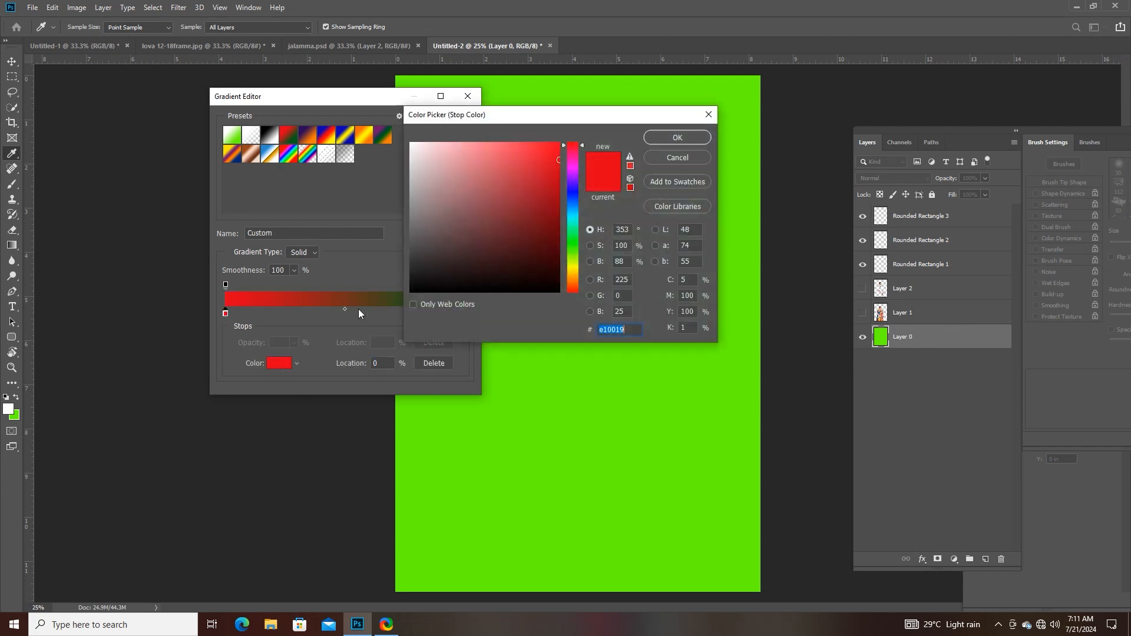
{"action": "left_click_drag", "start_coordinate": [570, 240], "coordinate": [574, 280]}
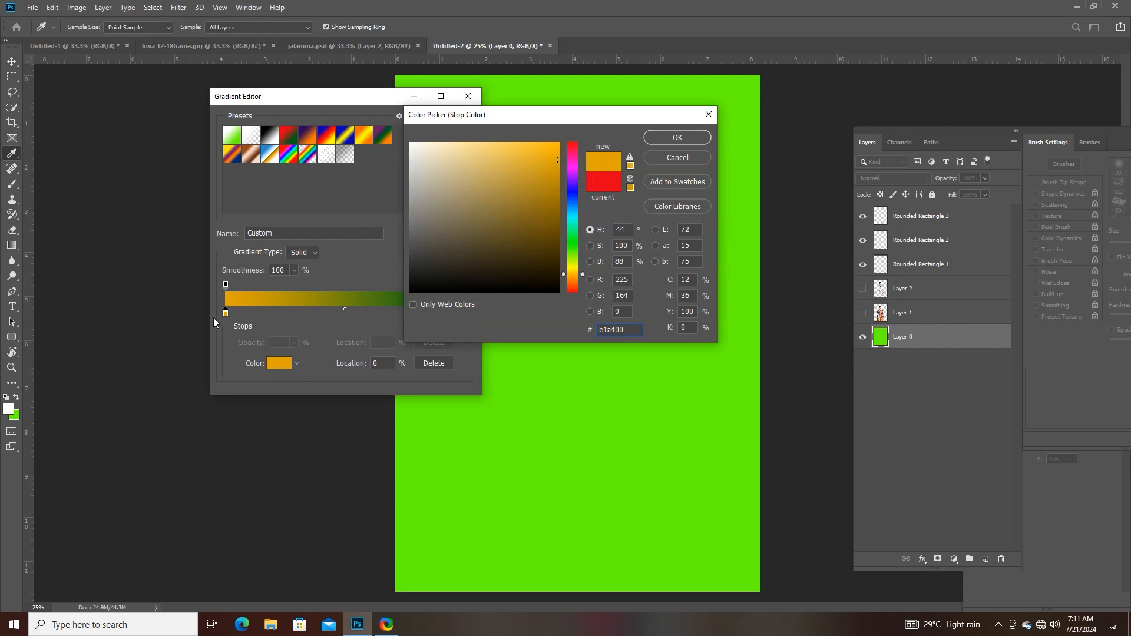
{"action": "left_click", "coordinate": [656, 157]}
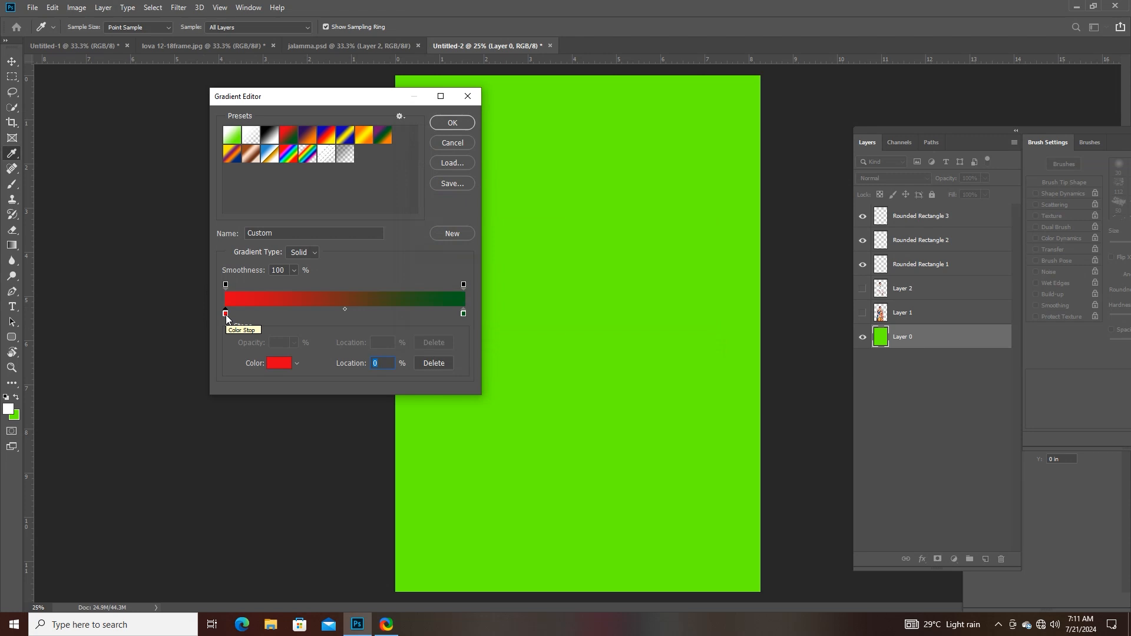
- Add four red colour stops between the gradient's end stops, including ones at 37% and 75%
{"action": "left_click", "coordinate": [263, 313]}
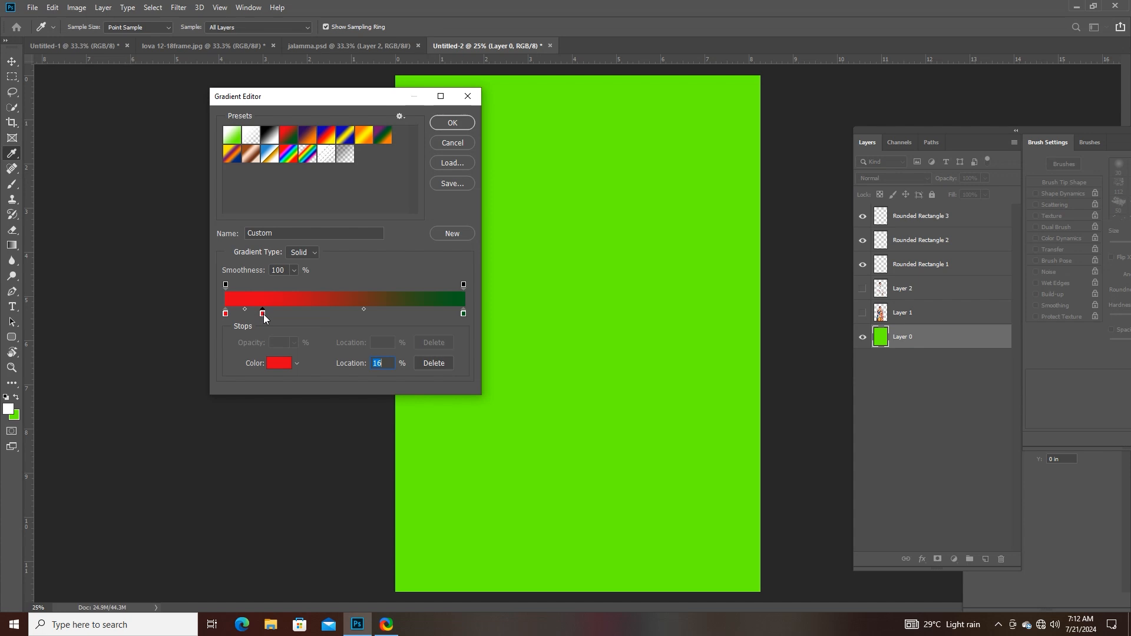
{"action": "left_click", "coordinate": [313, 314]}
{"action": "left_click", "coordinate": [357, 314]}
{"action": "left_click", "coordinate": [404, 314]}
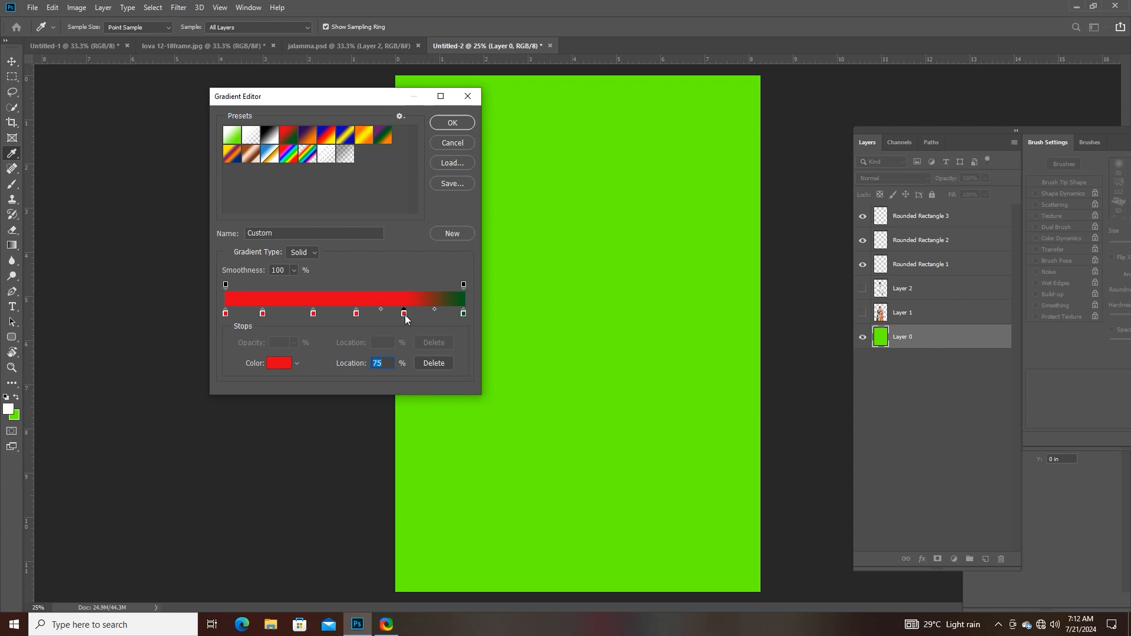
- Change the gradient's first colour stop at 0% to a fully bright blue
{"action": "left_click", "coordinate": [226, 316]}
{"action": "double_click", "coordinate": [225, 314]}
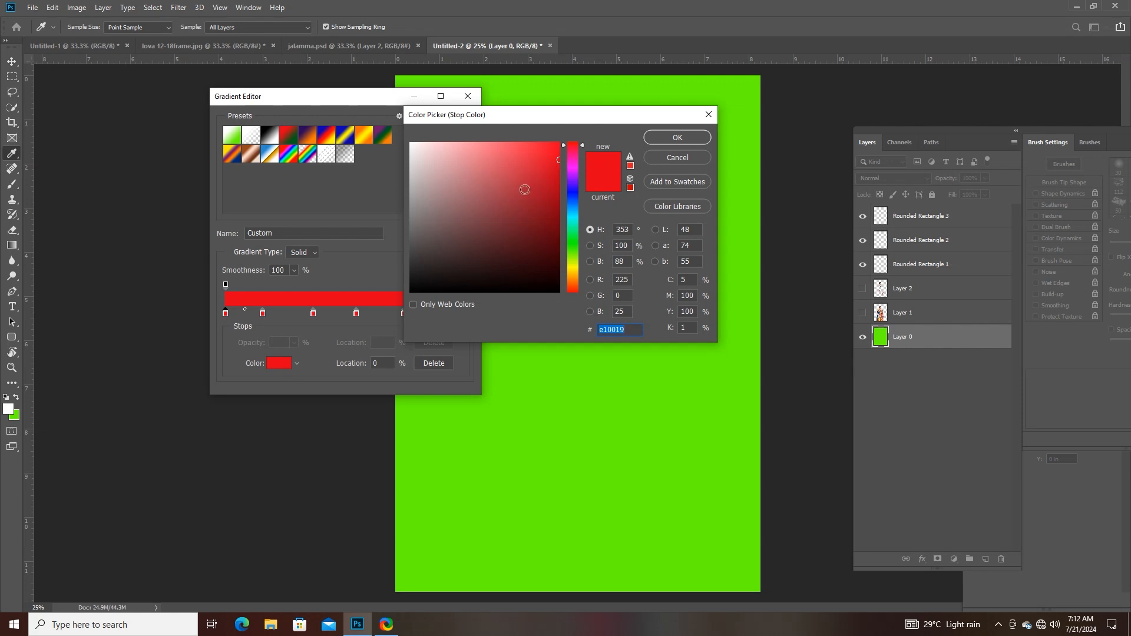
{"action": "left_click_drag", "start_coordinate": [576, 216], "coordinate": [572, 193]}
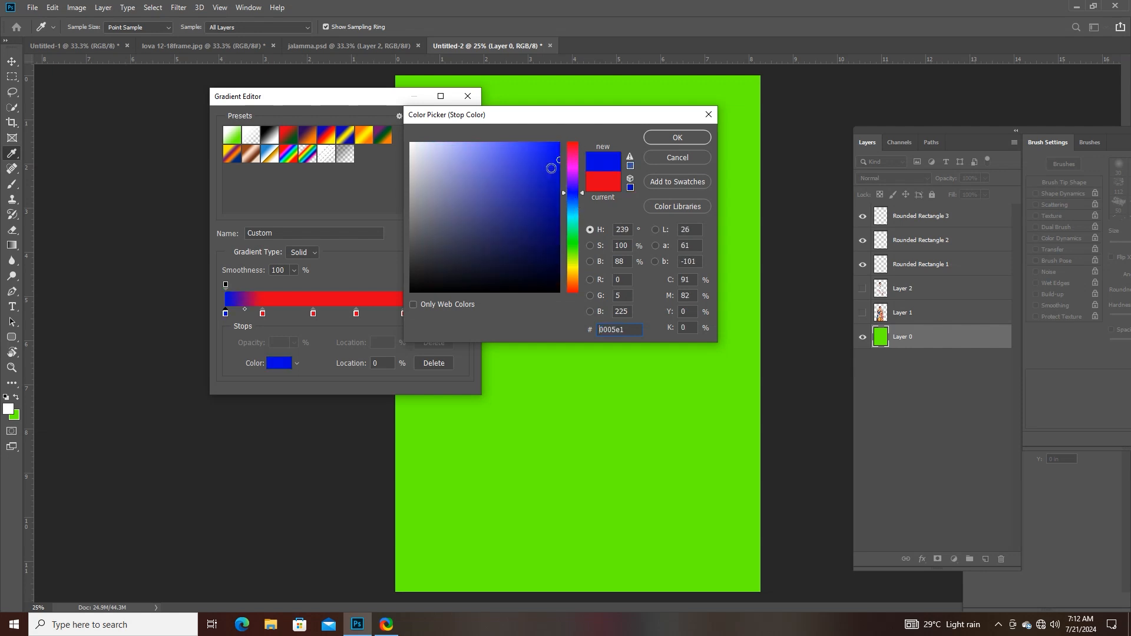
{"action": "left_click", "coordinate": [559, 144]}
{"action": "left_click", "coordinate": [677, 137]}
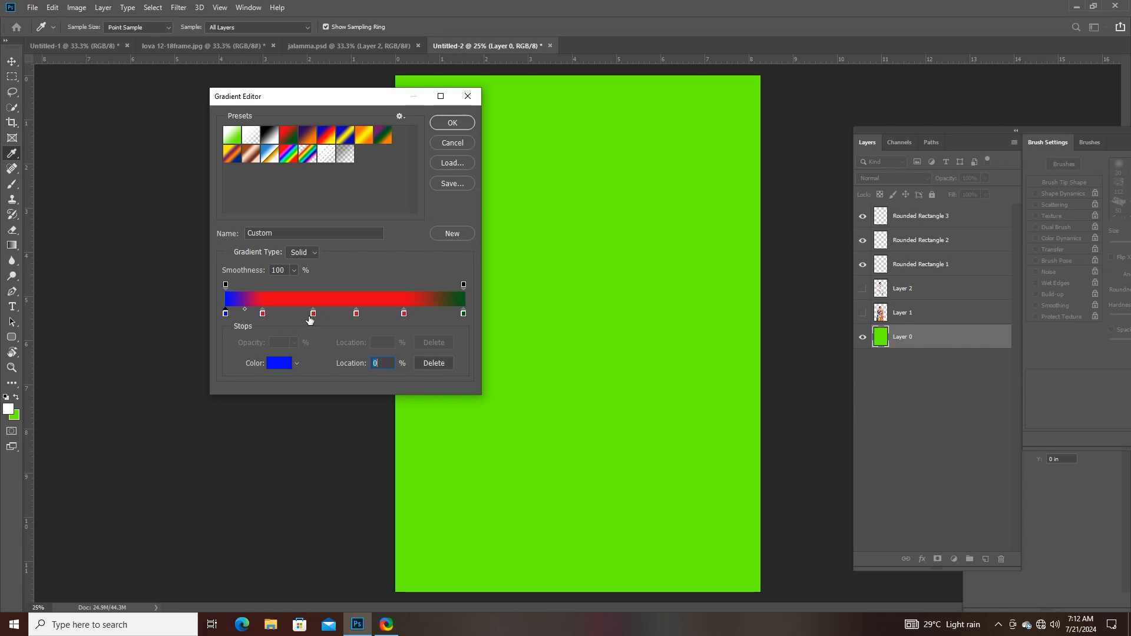
- Change the colour stop at 37% to bright green 00ff42
{"action": "left_click", "coordinate": [311, 315]}
{"action": "left_click", "coordinate": [275, 363]}
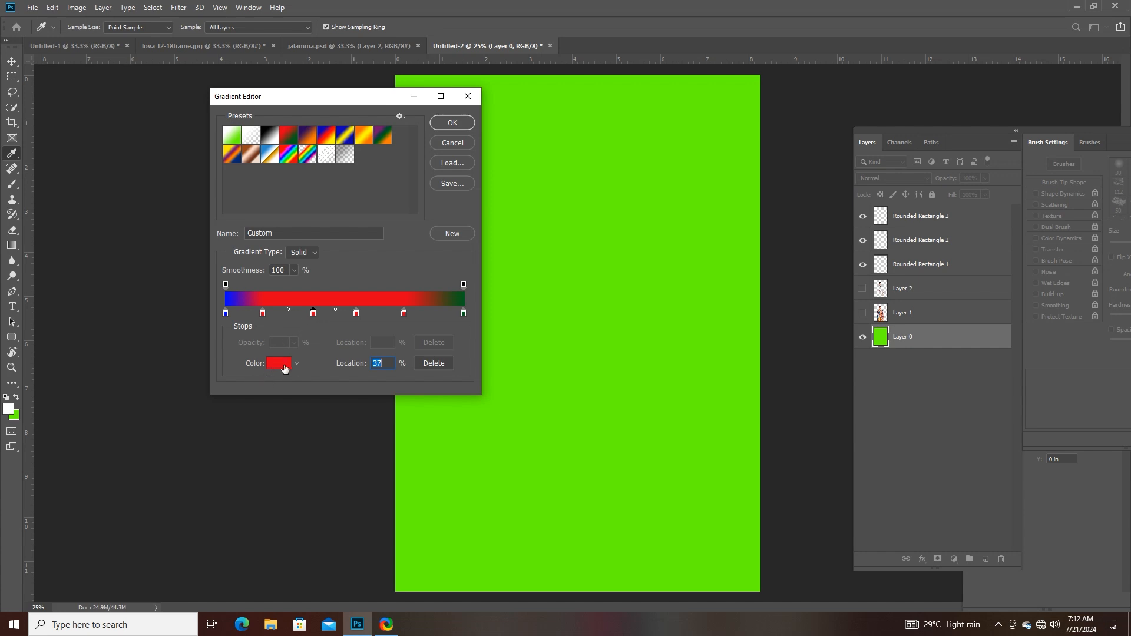
{"action": "left_click_drag", "start_coordinate": [570, 192], "coordinate": [573, 236]}
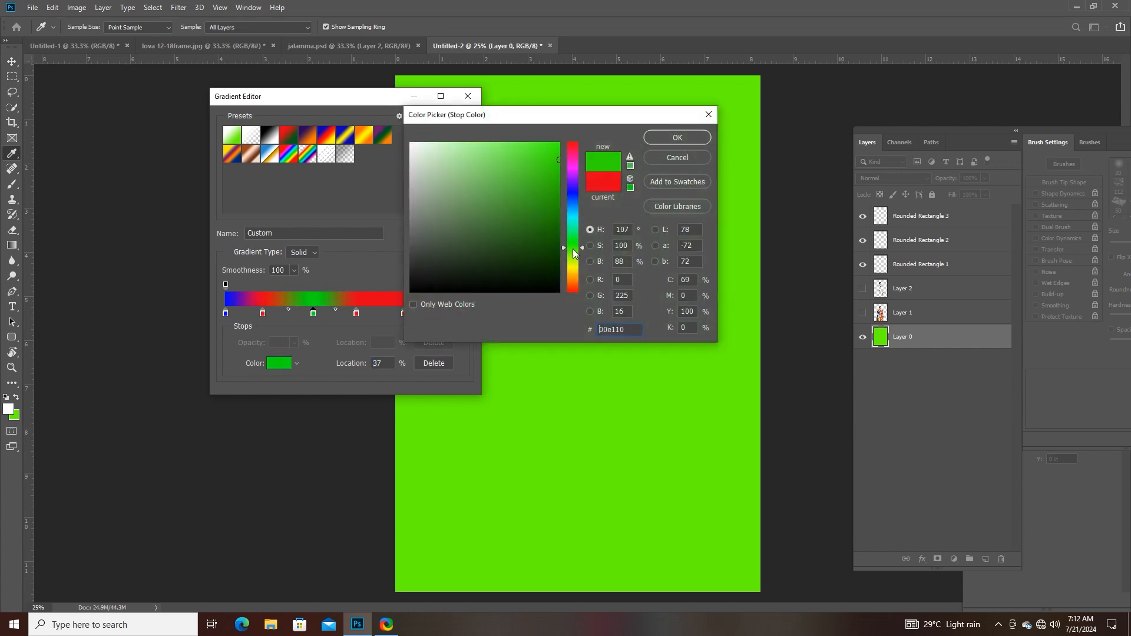
{"action": "left_click", "coordinate": [556, 143]}
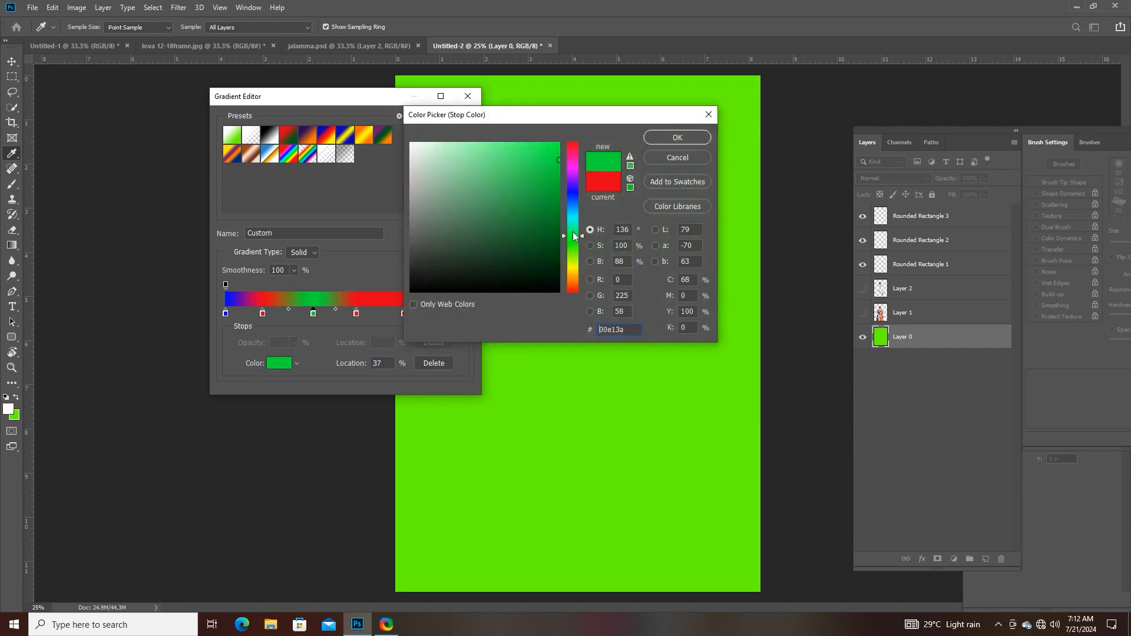
{"action": "left_click", "coordinate": [671, 137]}
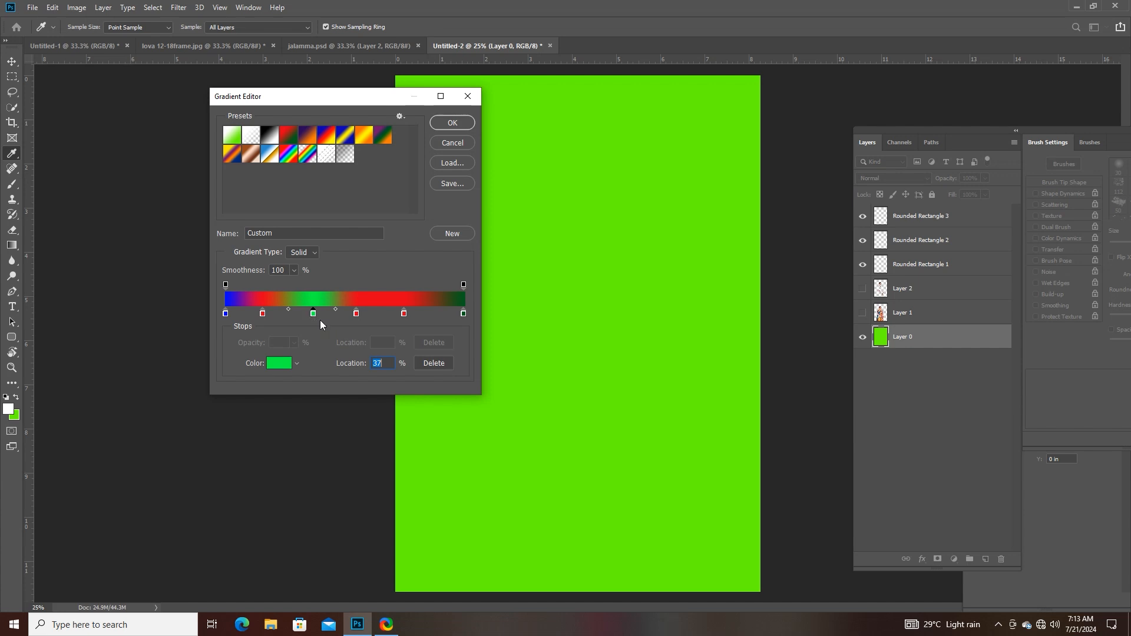
- Delete the four intermediate colour stops from the gradient, keeping only the two end stops
{"action": "left_click", "coordinate": [422, 362]}
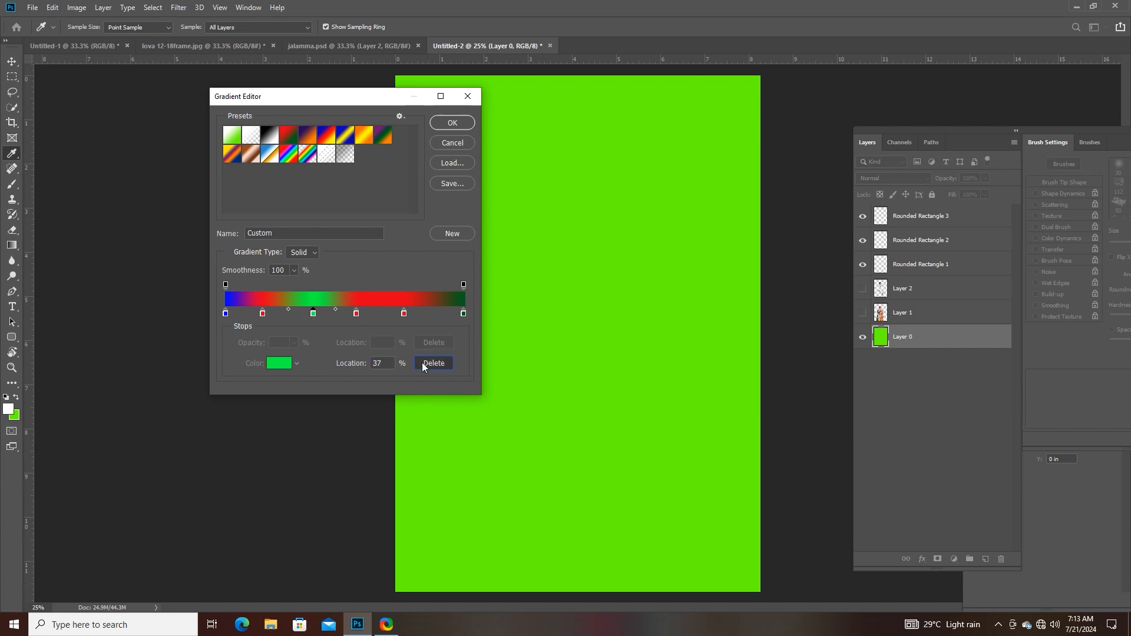
{"action": "left_click", "coordinate": [357, 314]}
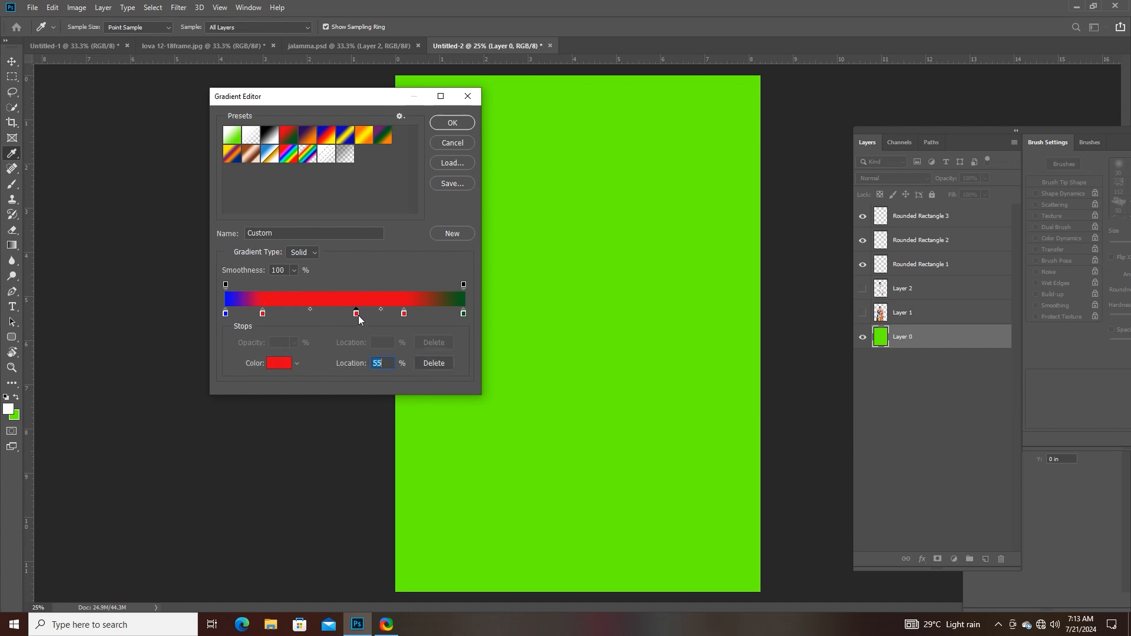
{"action": "left_click", "coordinate": [423, 362]}
{"action": "left_click", "coordinate": [403, 315]}
{"action": "key", "text": "Delete"}
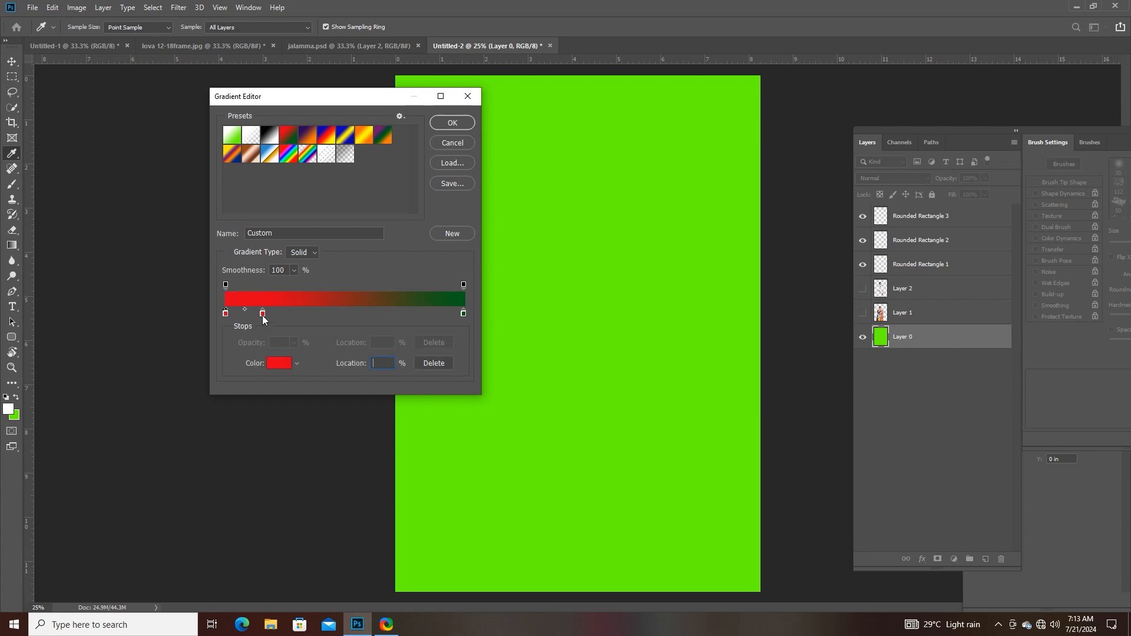
{"action": "left_click_drag", "start_coordinate": [263, 314], "coordinate": [280, 317]}
{"action": "key", "text": "Delete"}
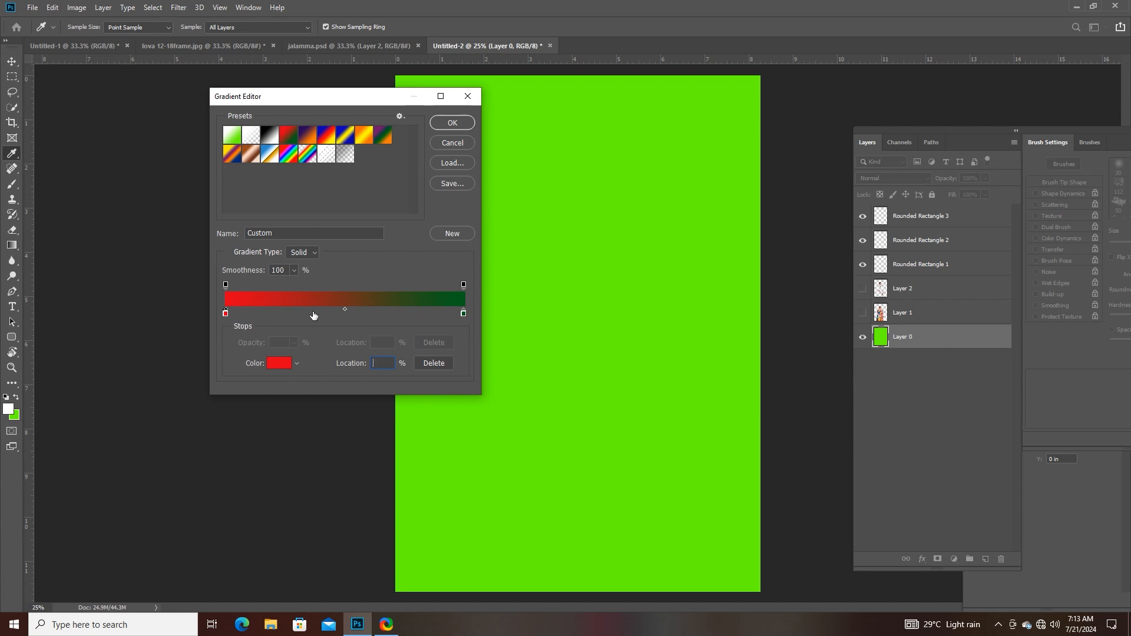
- Add a colour stop at 46% and change the gradient's first stop to a fully bright orange
{"action": "left_click", "coordinate": [336, 317]}
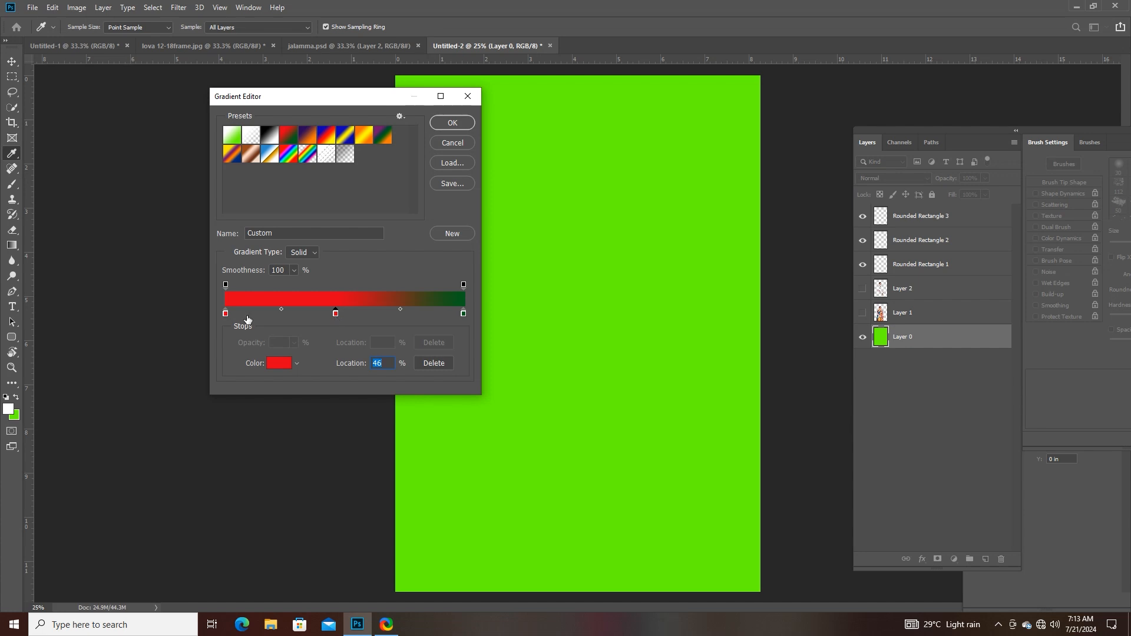
{"action": "left_click", "coordinate": [225, 314]}
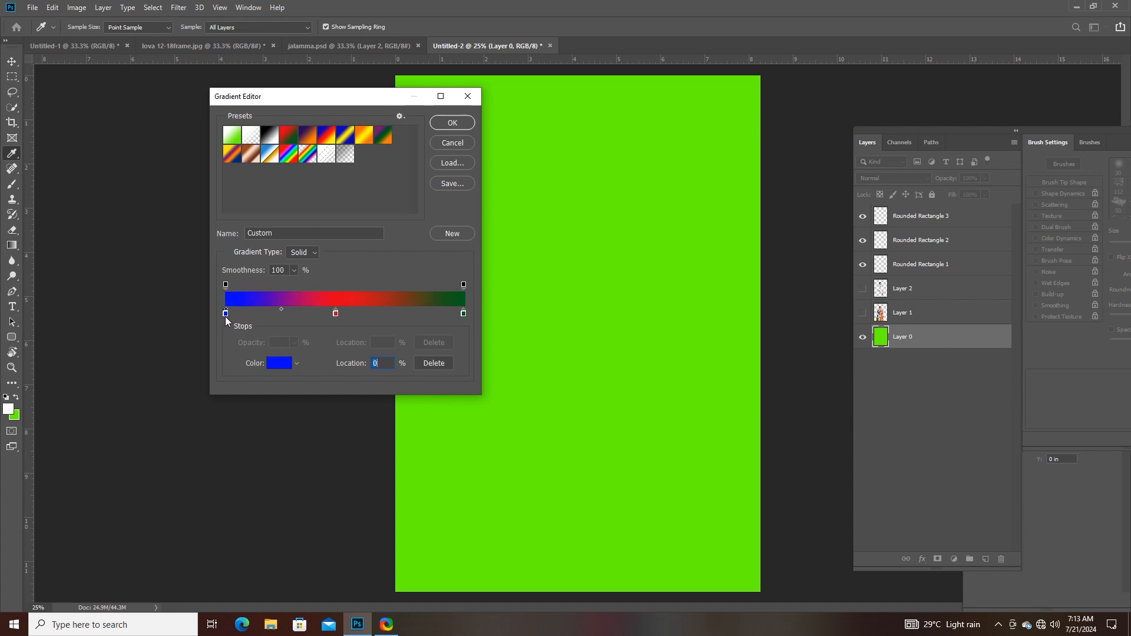
{"action": "key", "text": "ctrl+z"}
{"action": "left_click", "coordinate": [274, 364]}
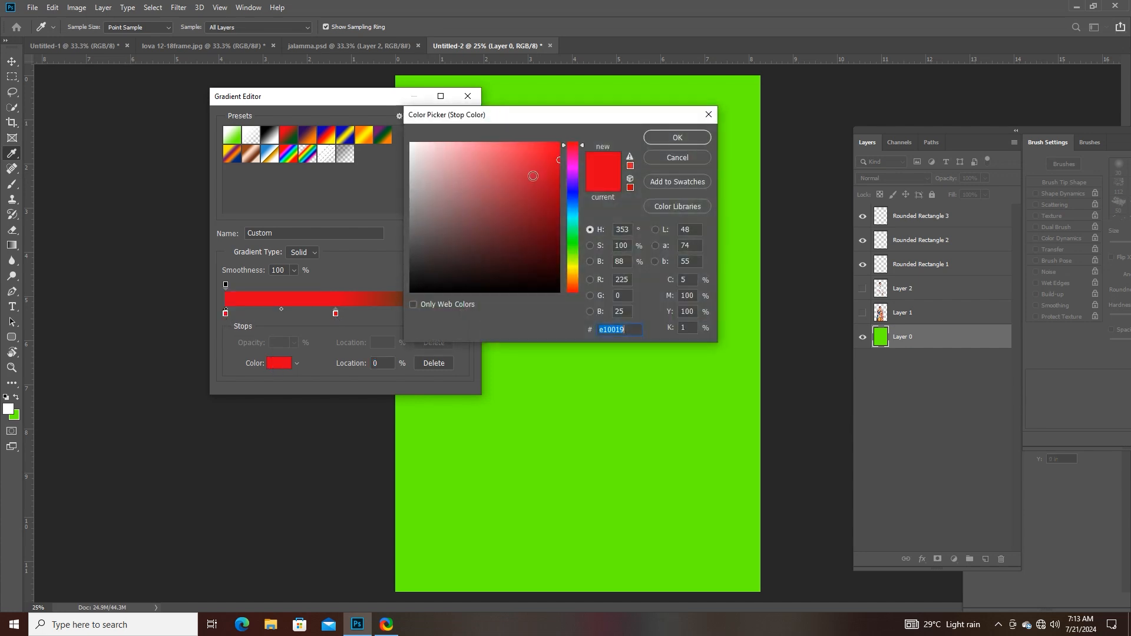
{"action": "left_click_drag", "start_coordinate": [573, 258], "coordinate": [573, 276]}
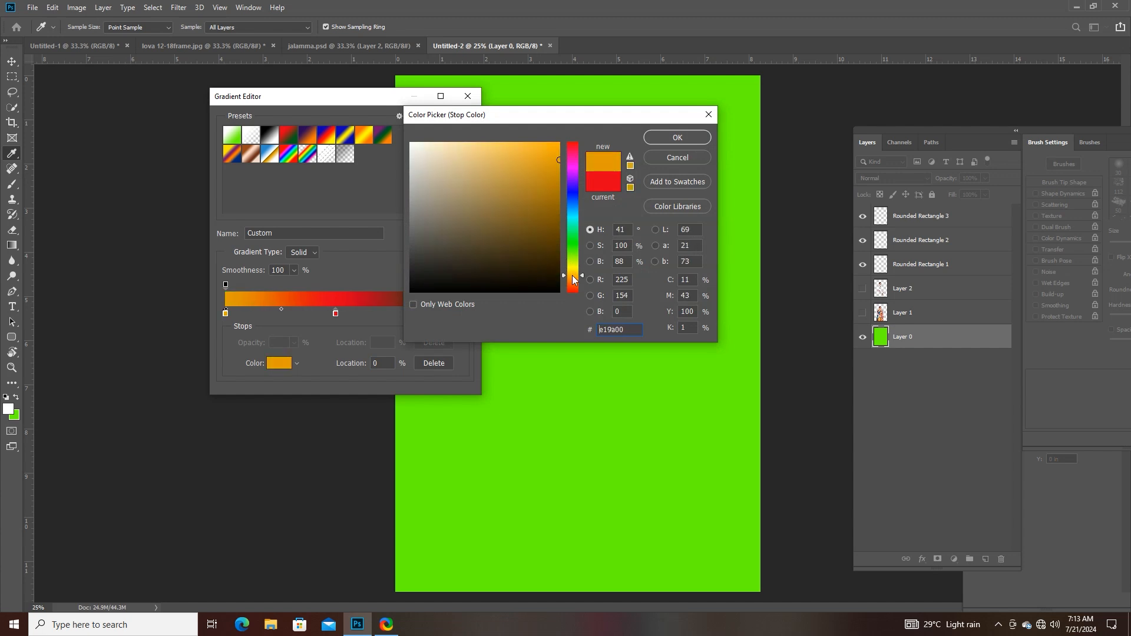
{"action": "left_click_drag", "start_coordinate": [548, 145], "coordinate": [564, 139]}
{"action": "left_click", "coordinate": [646, 137]}
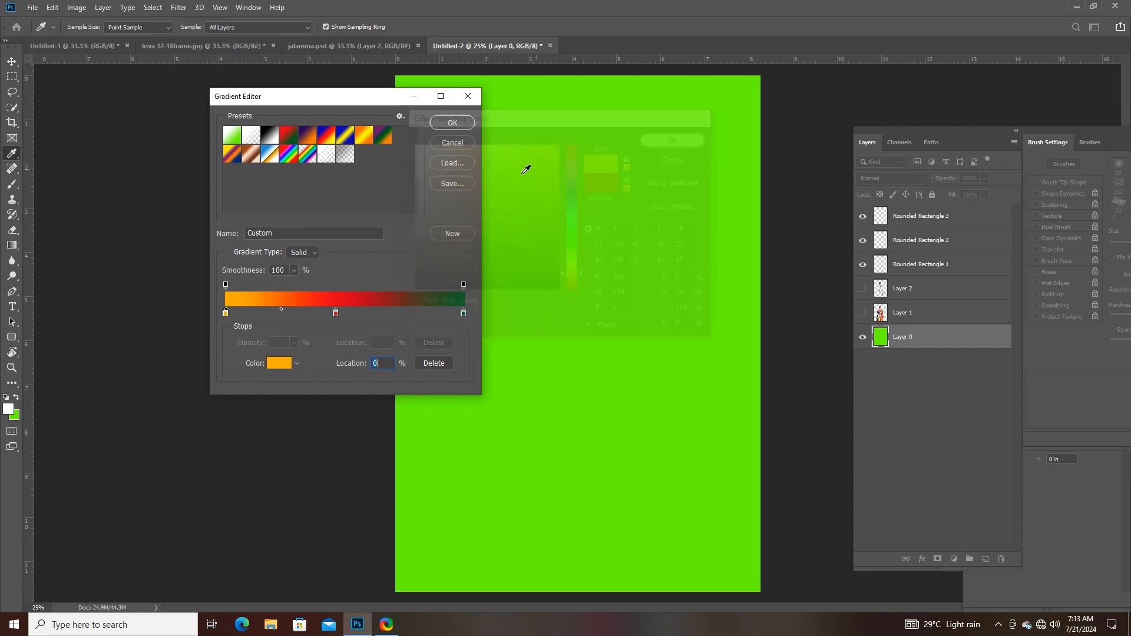
- Change the gradient's middle colour stop at 46% to white (ffffff)
{"action": "left_click", "coordinate": [336, 313]}
{"action": "left_click", "coordinate": [277, 365]}
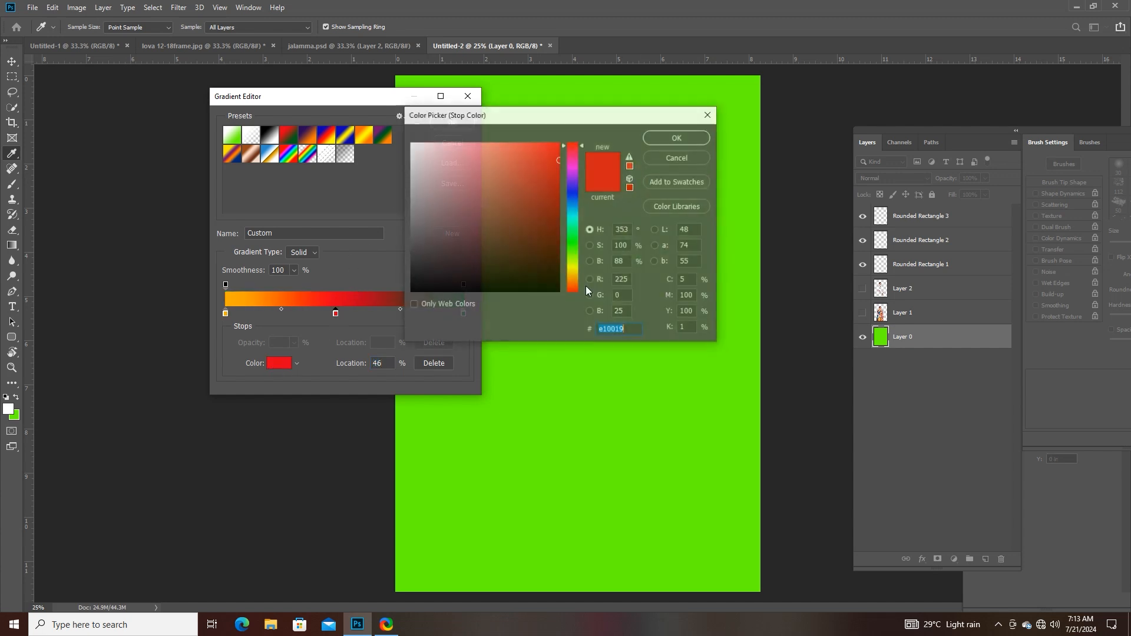
{"action": "left_click", "coordinate": [412, 143]}
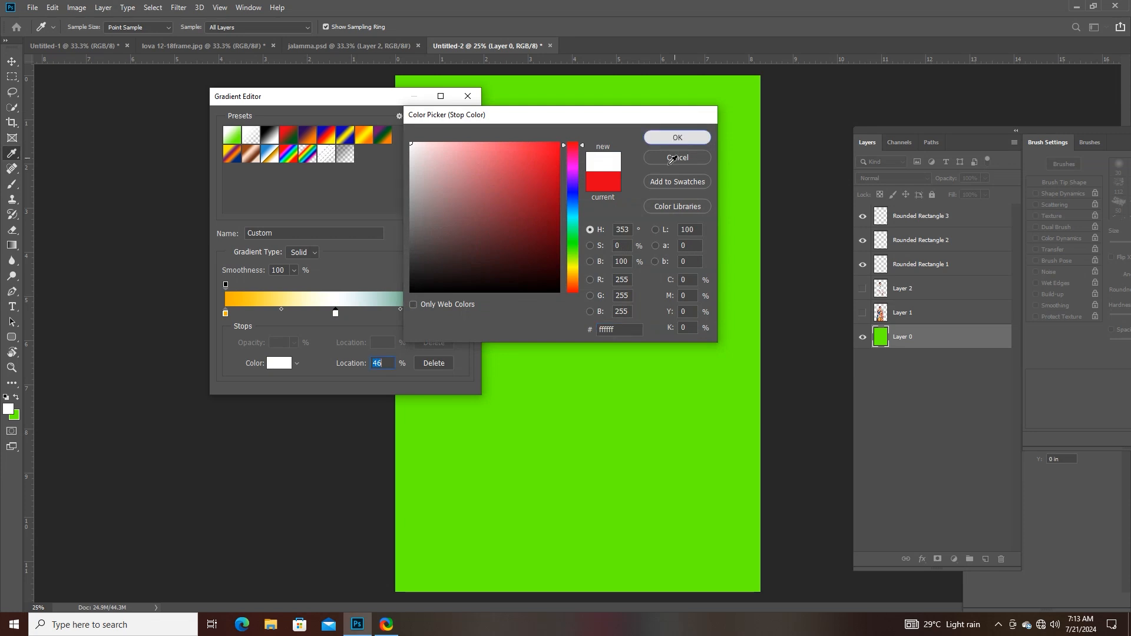
{"action": "left_click", "coordinate": [676, 140]}
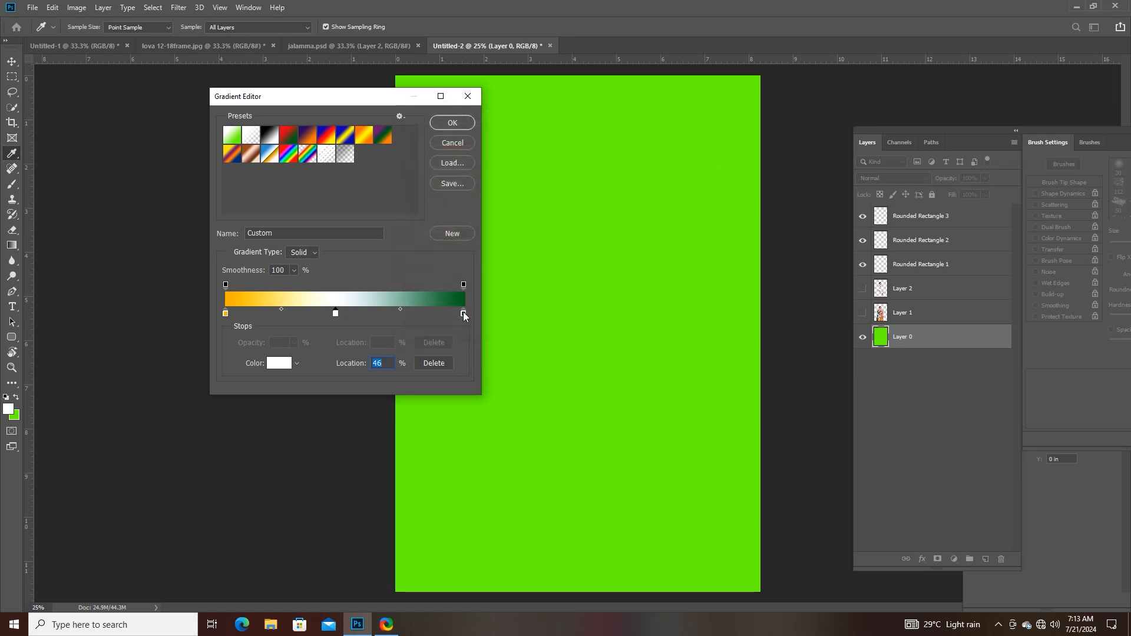
- Change the gradient's end stop at 100% to a brighter medium green and accept the custom gradient
{"action": "left_click", "coordinate": [464, 314]}
{"action": "left_click", "coordinate": [290, 366]}
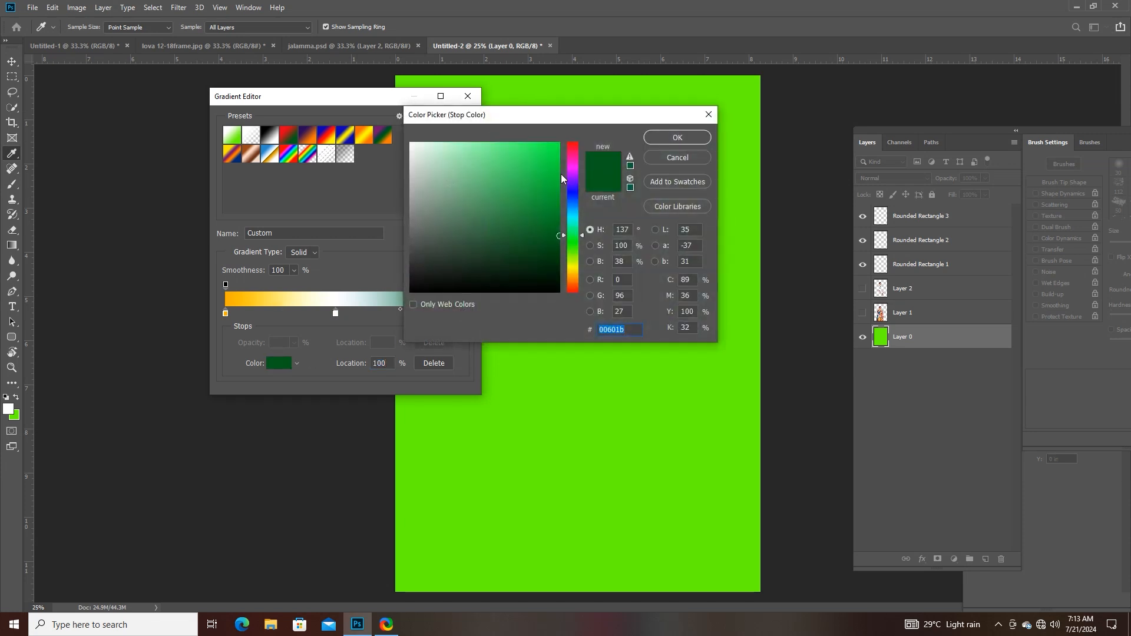
{"action": "left_click", "coordinate": [553, 198]}
{"action": "left_click", "coordinate": [677, 141]}
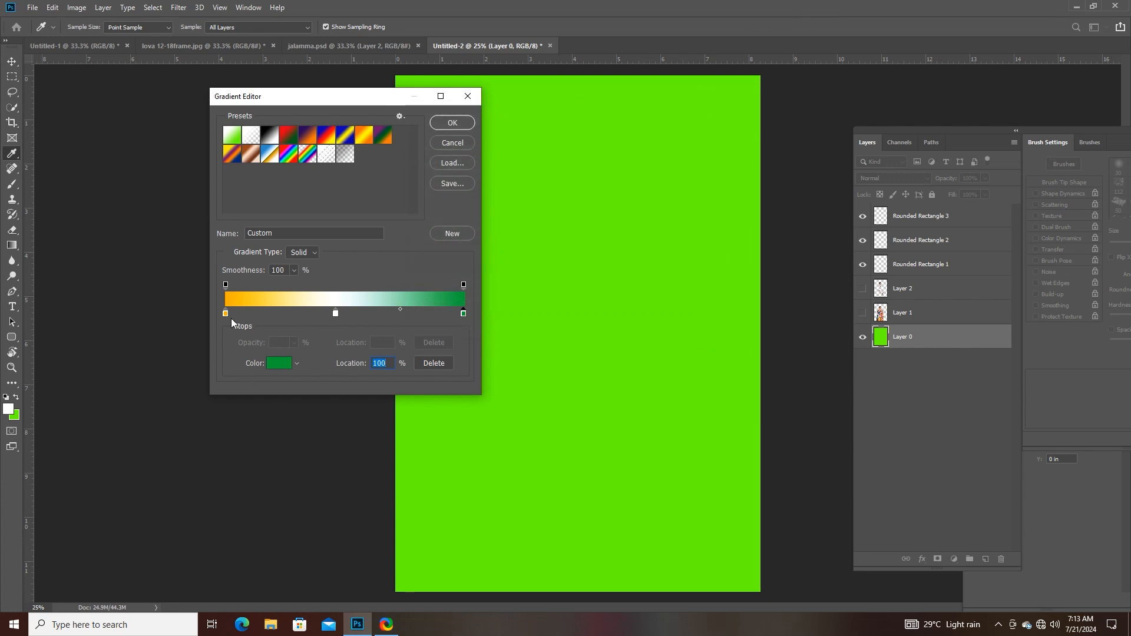
{"action": "left_click", "coordinate": [451, 123]}
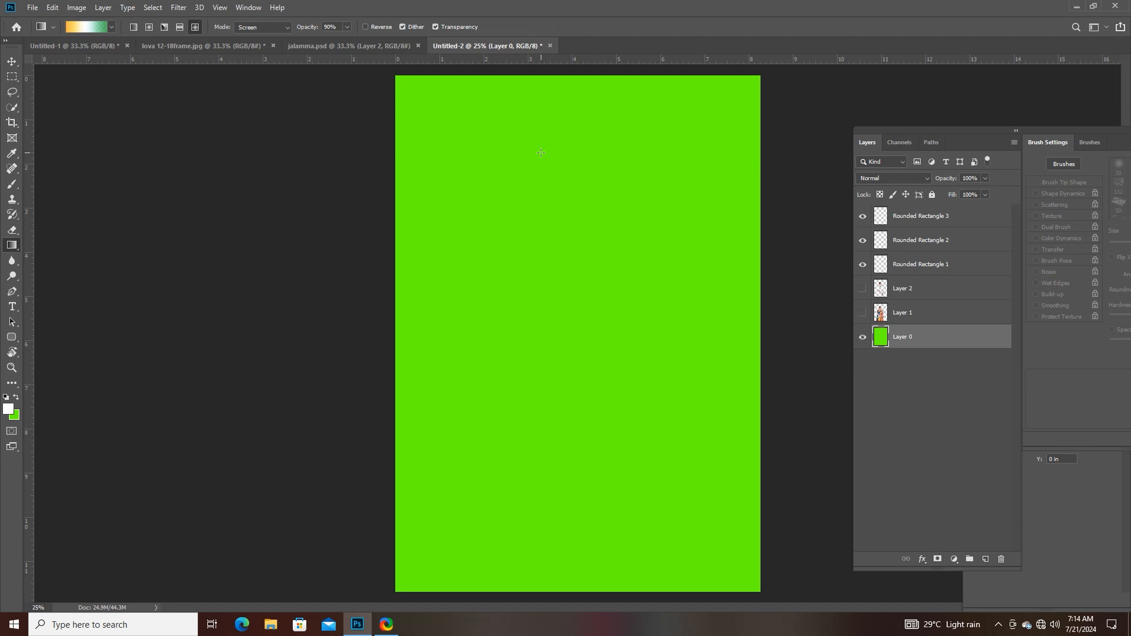
- Try a diamond gradient fill running from the upper middle down the green Layer 0, and undo it
{"action": "left_click_drag", "start_coordinate": [544, 125], "coordinate": [557, 474]}
{"action": "key", "text": "shift"}
{"action": "left_click_drag", "start_coordinate": [558, 474], "coordinate": [558, 475]}
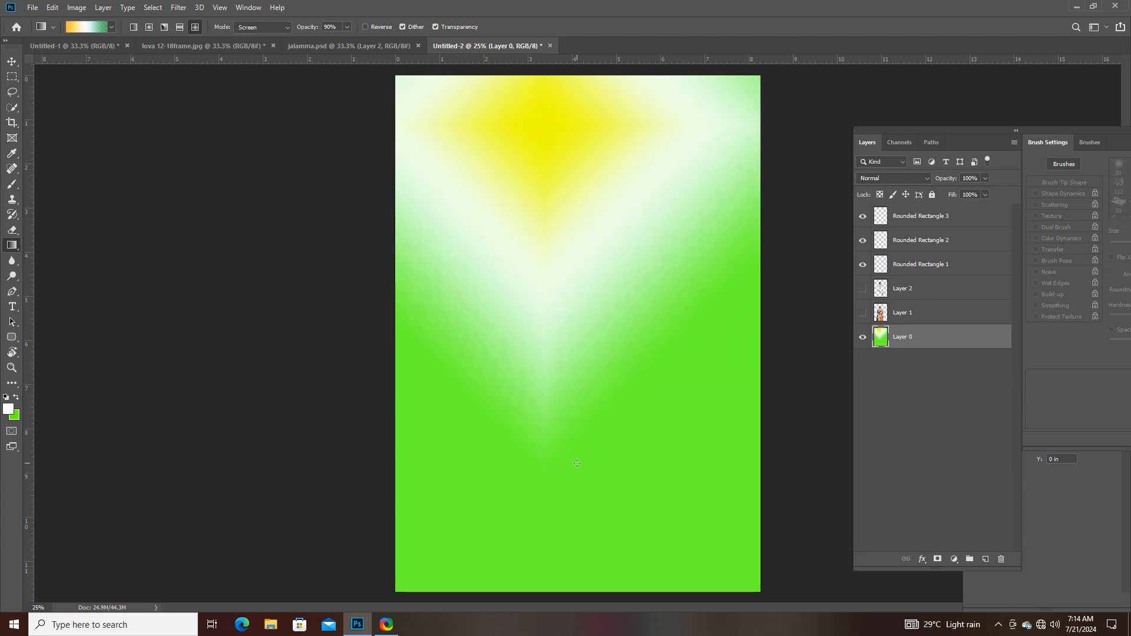
{"action": "key", "text": "ctrl+z"}
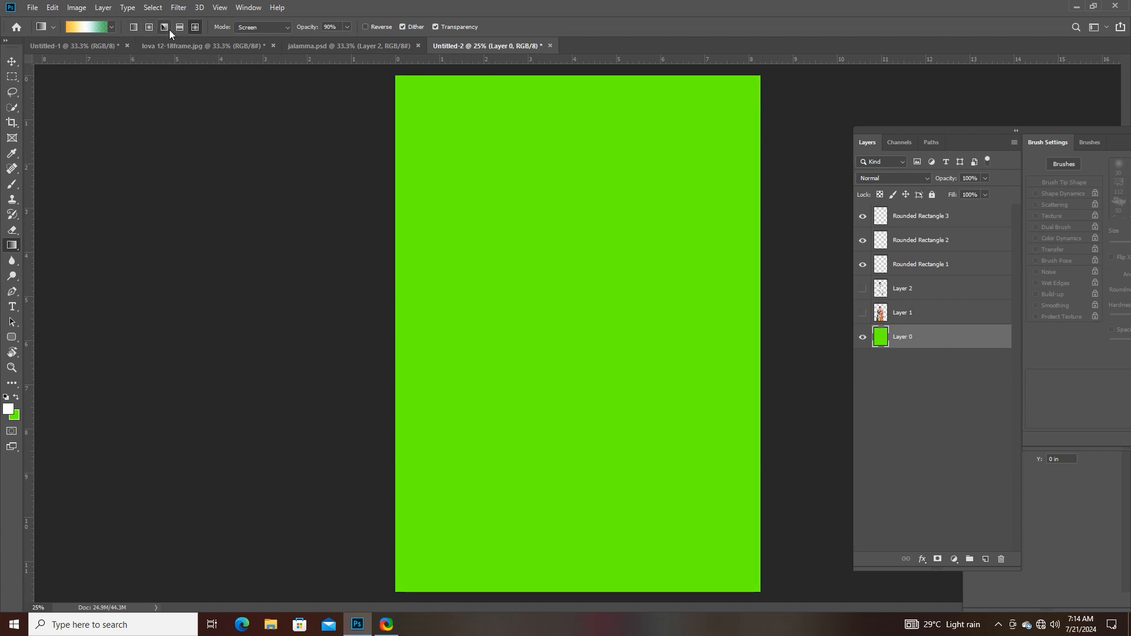
- Switch the gradient style to linear and try two downward fills on Layer 0, undoing each one
{"action": "left_click", "coordinate": [134, 27]}
{"action": "left_click_drag", "start_coordinate": [574, 135], "coordinate": [590, 443]}
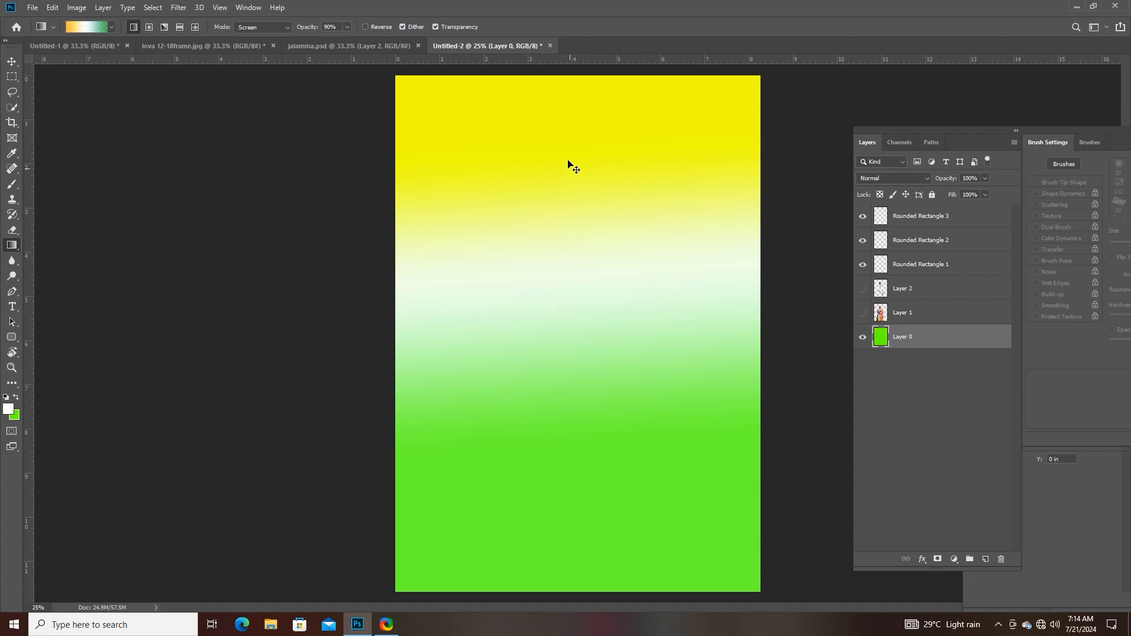
{"action": "key", "text": "ctrl+z"}
{"action": "left_click_drag", "start_coordinate": [546, 125], "coordinate": [551, 491]}
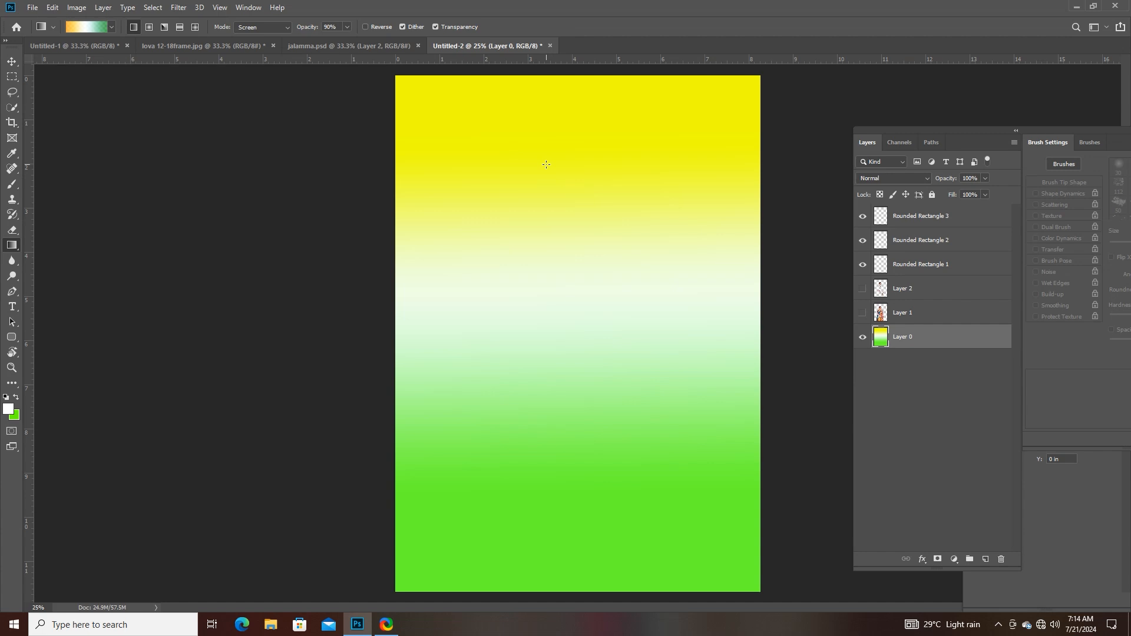
{"action": "key", "text": "ctrl+z"}
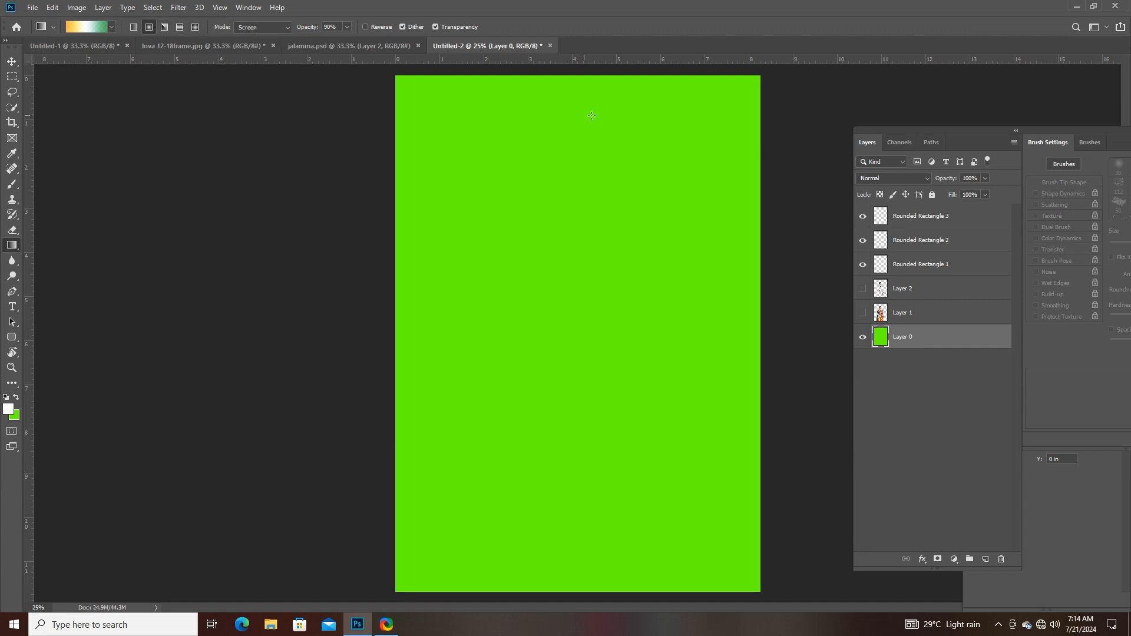
- Try several radial gradient fills from the upper part of the green Layer 0 downward, undoing all of them
{"action": "left_click_drag", "start_coordinate": [564, 147], "coordinate": [564, 350]}
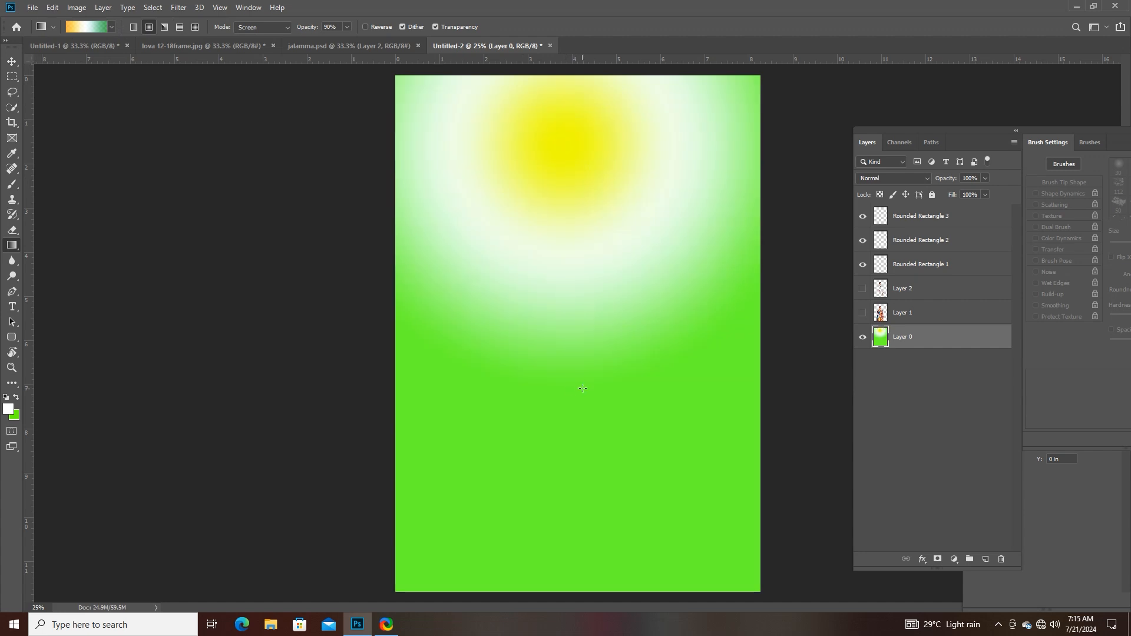
{"action": "key", "text": "ctrl+z"}
{"action": "left_click_drag", "start_coordinate": [573, 266], "coordinate": [575, 458]}
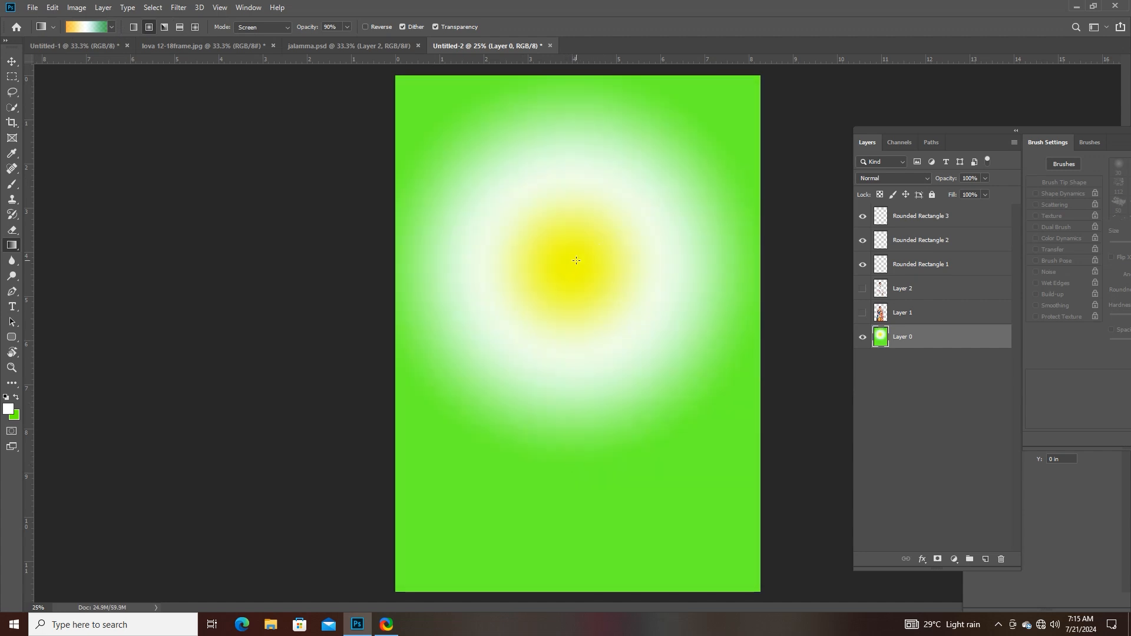
{"action": "left_click_drag", "start_coordinate": [571, 246], "coordinate": [591, 401]}
{"action": "key", "text": "ctrl+z"}
{"action": "key", "text": "ctrl+z"}
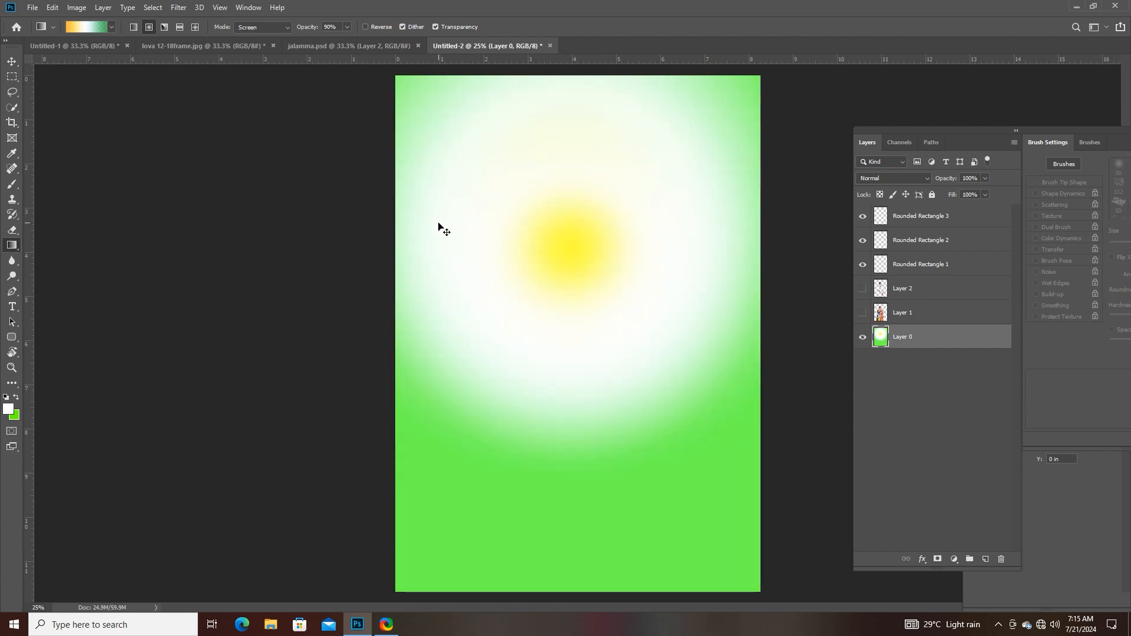
{"action": "key", "text": "ctrl+z"}
{"action": "key", "text": "ctrl+z"}
- Switch the gradient style to angle, try a fill slanting down across Layer 0, and undo it
{"action": "left_click", "coordinate": [164, 28]}
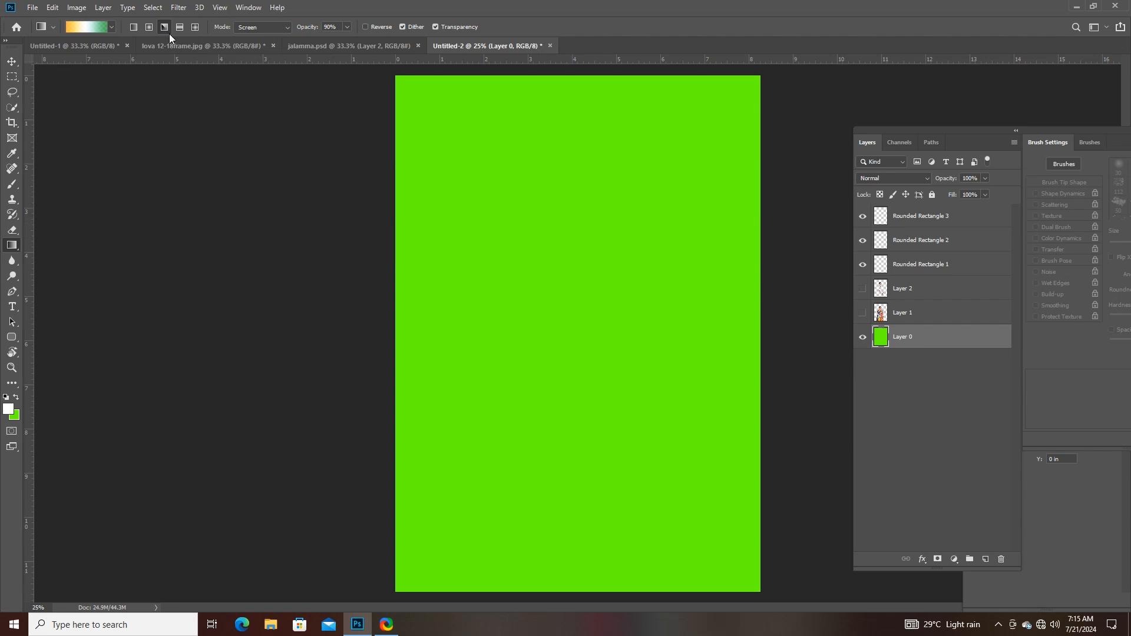
{"action": "left_click_drag", "start_coordinate": [542, 203], "coordinate": [674, 569]}
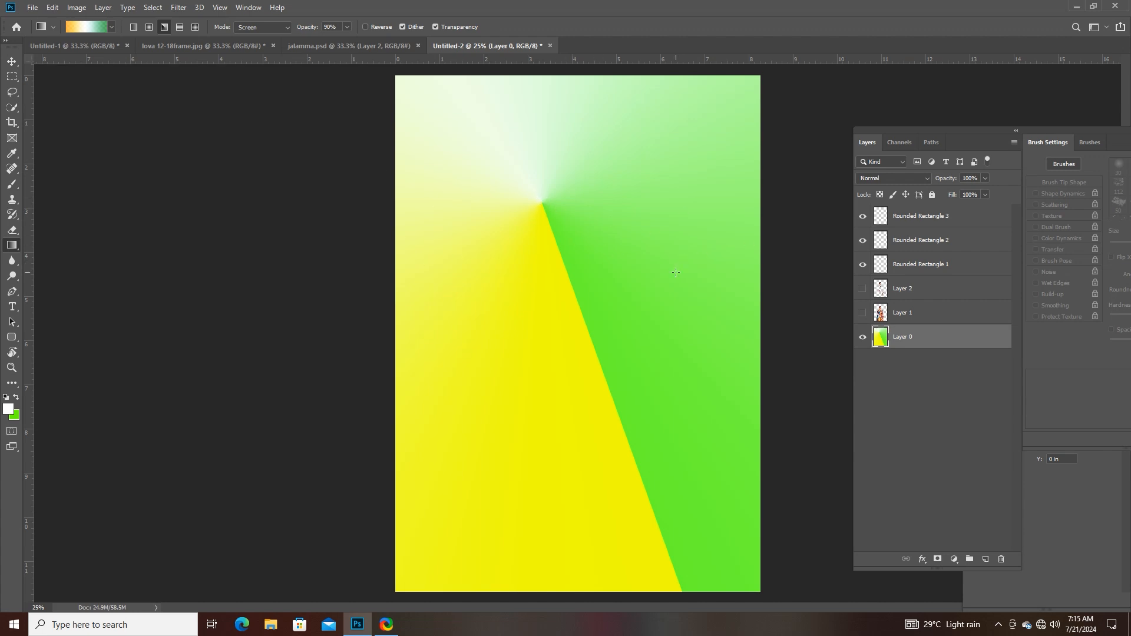
{"action": "key", "text": "ctrl+z"}
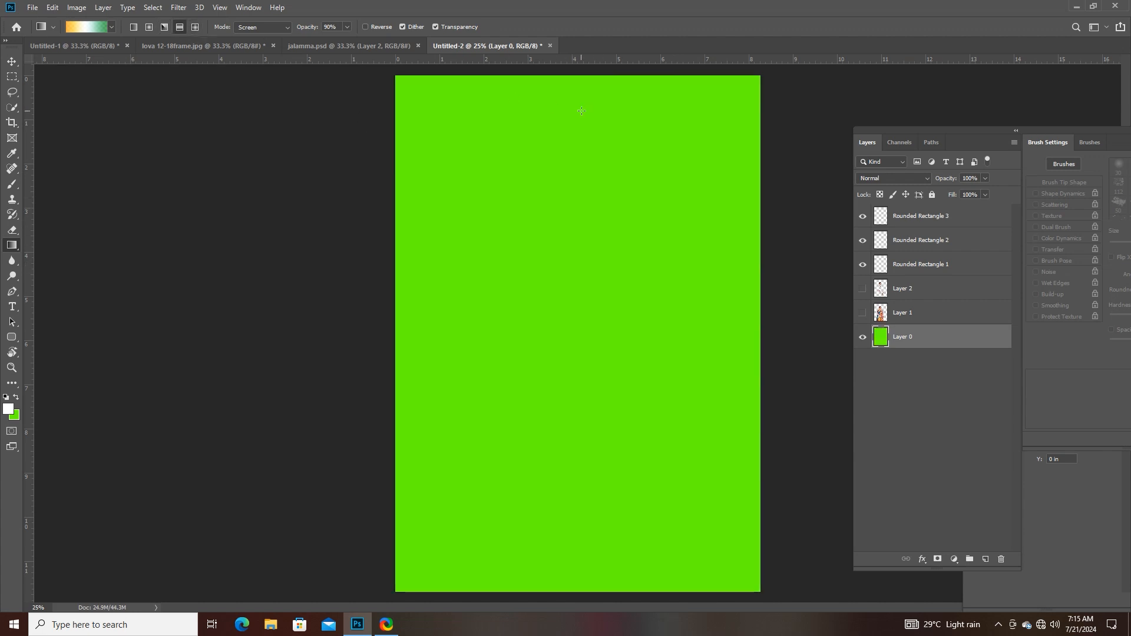
- Try a long downward reflected gradient fill on Layer 0 and undo it
{"action": "left_click_drag", "start_coordinate": [583, 130], "coordinate": [594, 487]}
{"action": "key", "text": "ctrl+z"}
{"action": "key", "text": "ctrl+z"}
- Try a diamond gradient in Layer 0's upper area, undo it, and fill again from nearer the centre
{"action": "left_click_drag", "start_coordinate": [625, 177], "coordinate": [647, 405]}
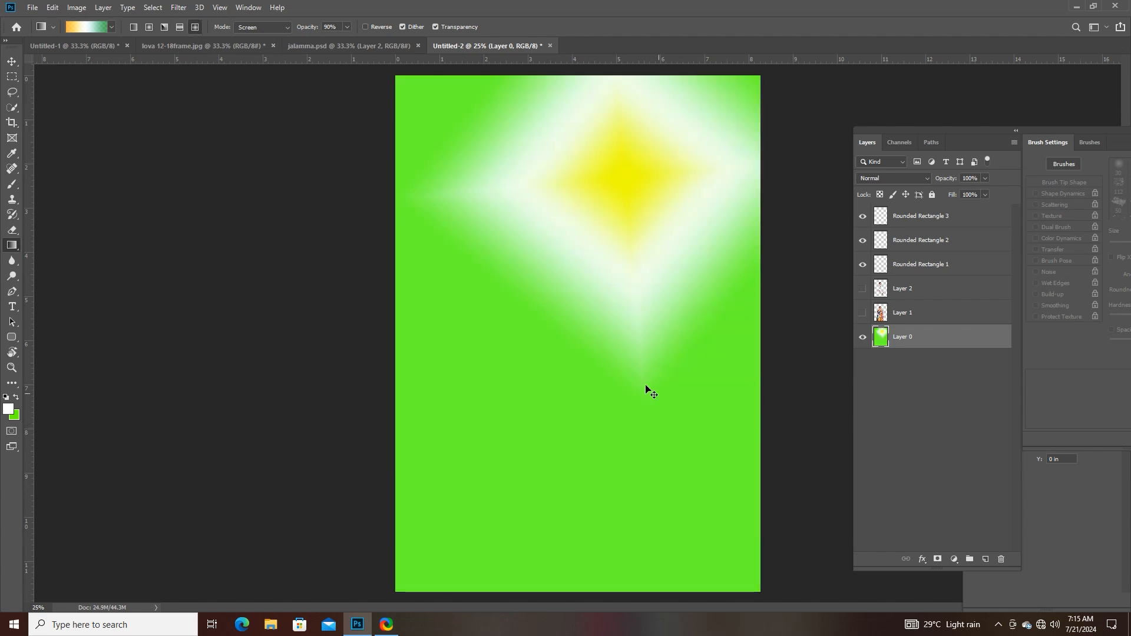
{"action": "key", "text": "ctrl+z"}
{"action": "left_click_drag", "start_coordinate": [558, 279], "coordinate": [595, 454]}
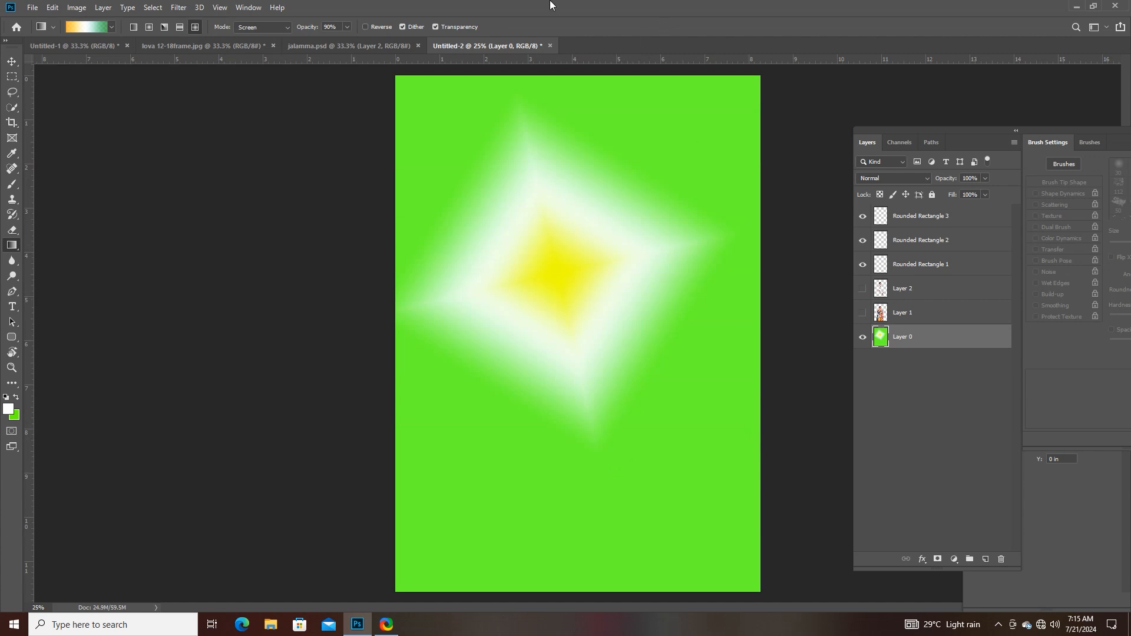
- Set the gradient's blending mode to Normal and fill Layer 0 with a diamond gradient from the upper middle
{"action": "left_click", "coordinate": [262, 27]}
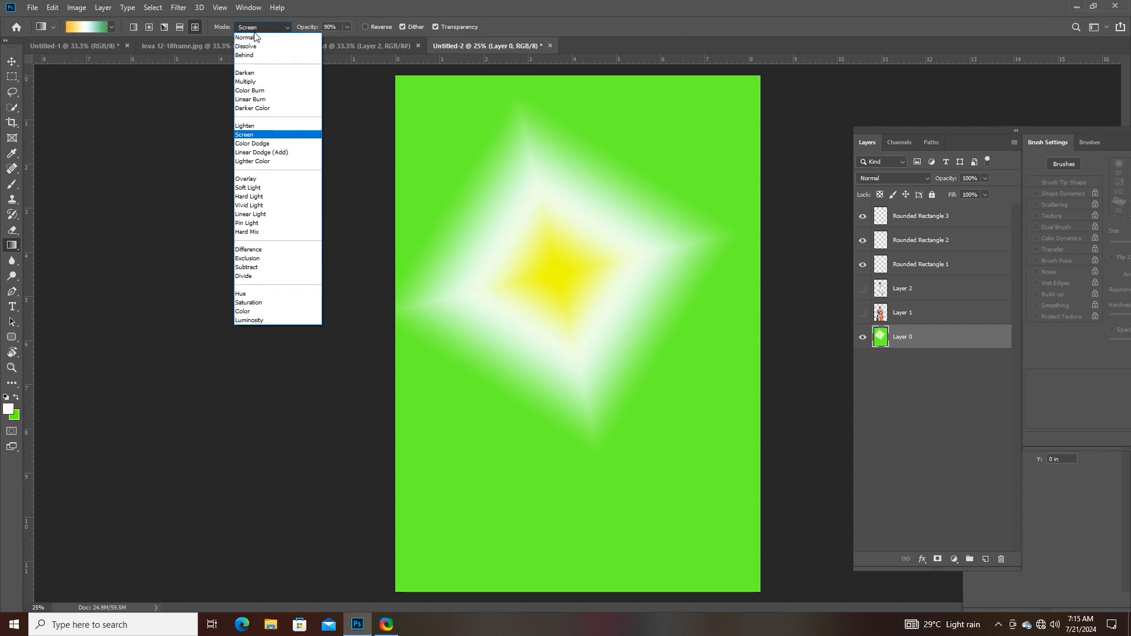
{"action": "left_click", "coordinate": [253, 37]}
{"action": "left_click_drag", "start_coordinate": [536, 209], "coordinate": [594, 409]}
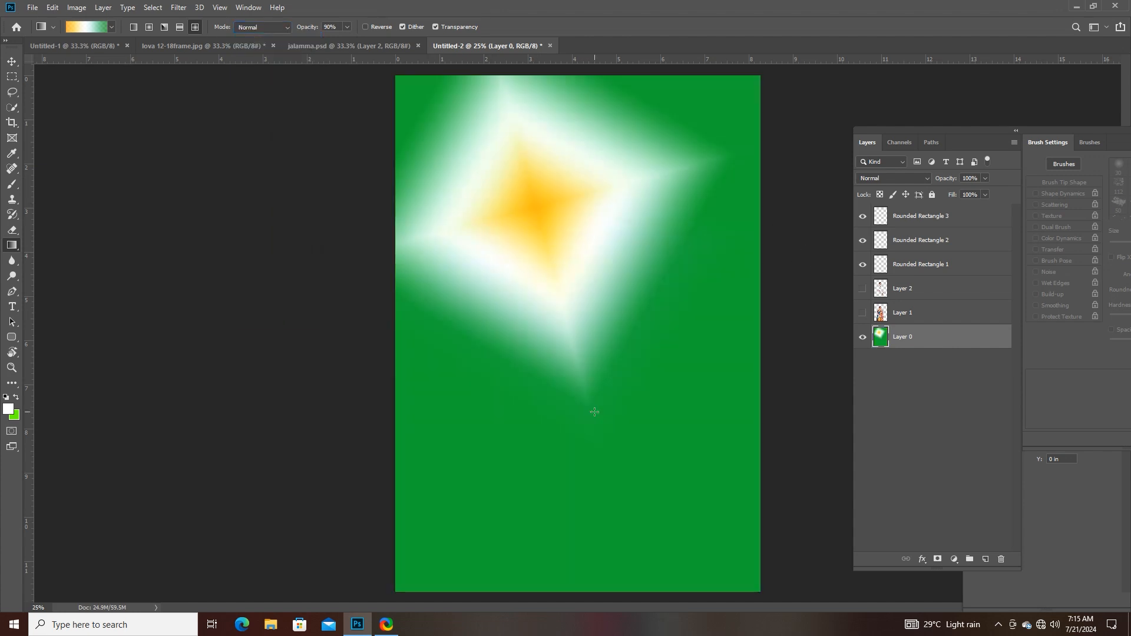
{"action": "key", "text": "ctrl+z"}
{"action": "key", "text": "ctrl+shift+z"}
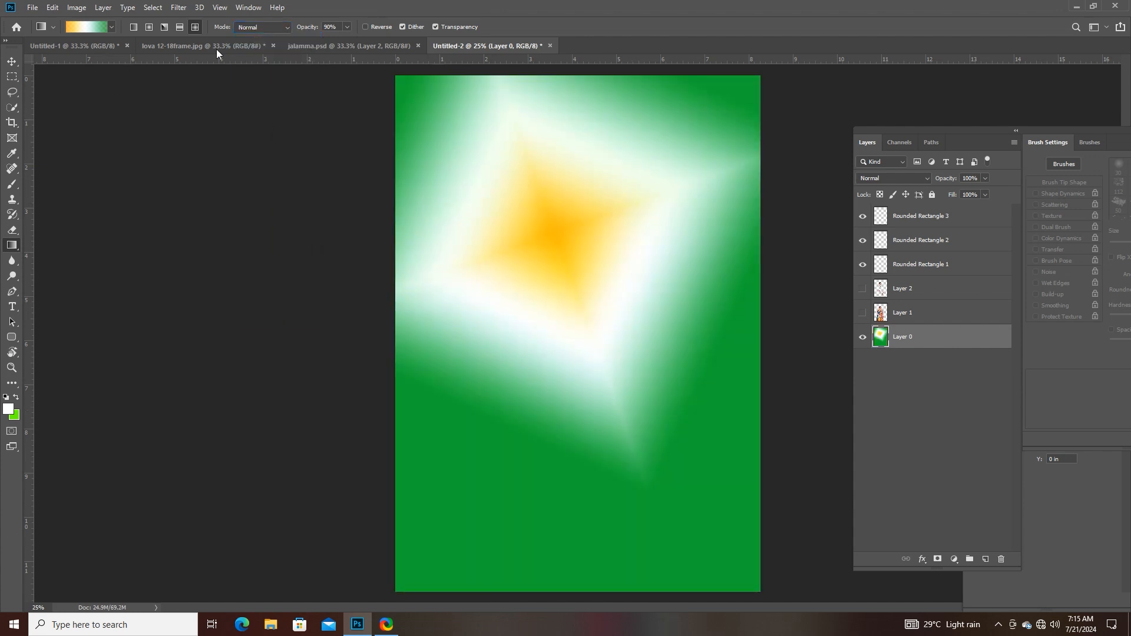
- Set the gradient's blending mode to Multiply, try a diamond fill on Layer 0, and undo it
{"action": "left_click", "coordinate": [262, 27]}
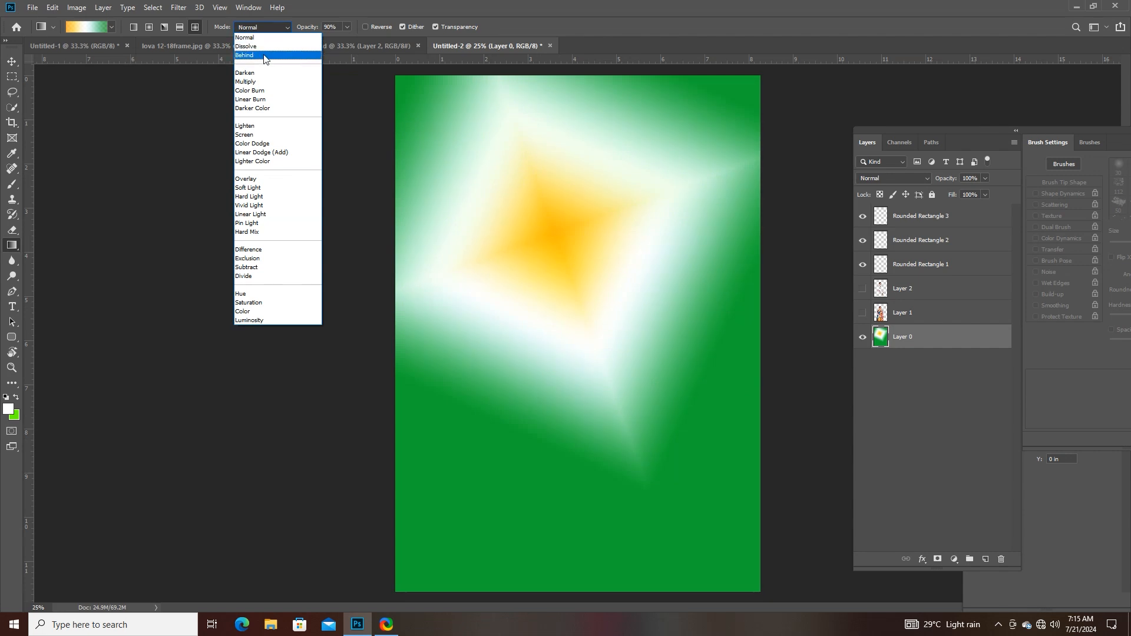
{"action": "left_click", "coordinate": [261, 82]}
{"action": "left_click_drag", "start_coordinate": [545, 176], "coordinate": [619, 322]}
{"action": "key", "text": "ctrl+z"}
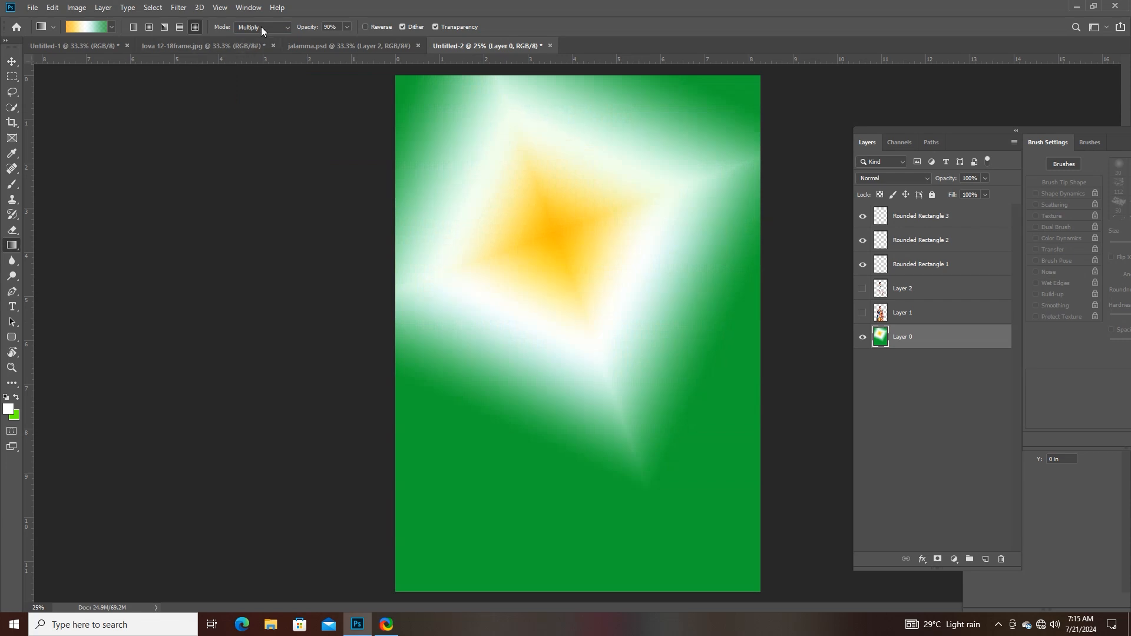
- Set the gradient's blending mode to Vivid Light, try two diamond fills on Layer 0, and undo them along with the Normal-mode fill
{"action": "left_click", "coordinate": [261, 29]}
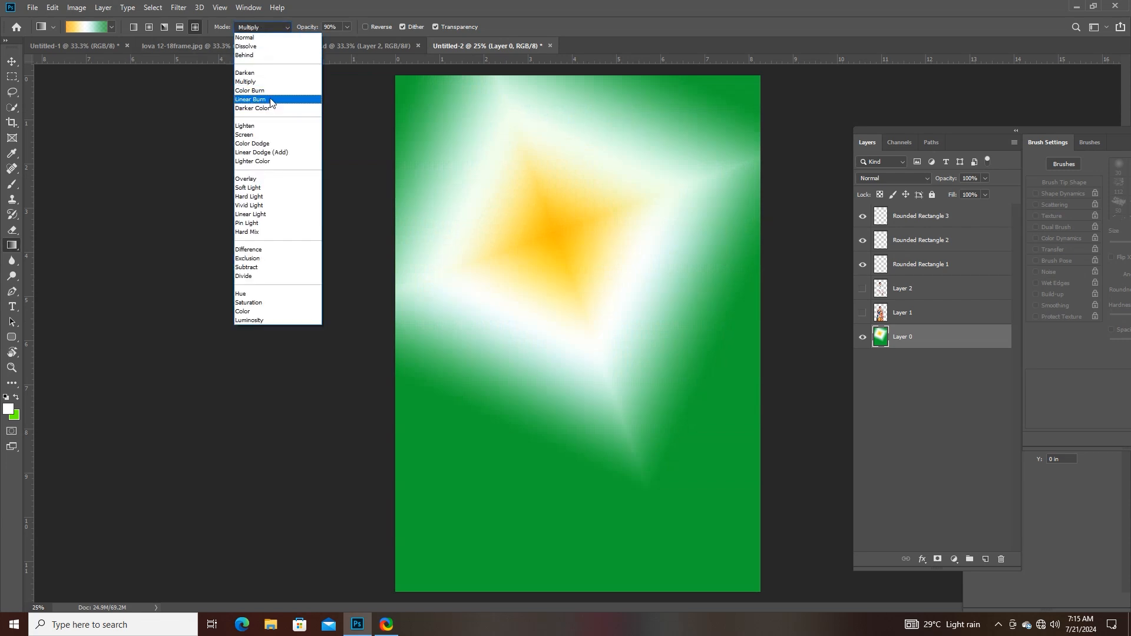
{"action": "left_click", "coordinate": [267, 207]}
{"action": "left_click_drag", "start_coordinate": [524, 175], "coordinate": [565, 313]}
{"action": "left_click_drag", "start_coordinate": [517, 268], "coordinate": [548, 419]}
{"action": "key", "text": "ctrl+z"}
{"action": "key", "text": "ctrl+z"}
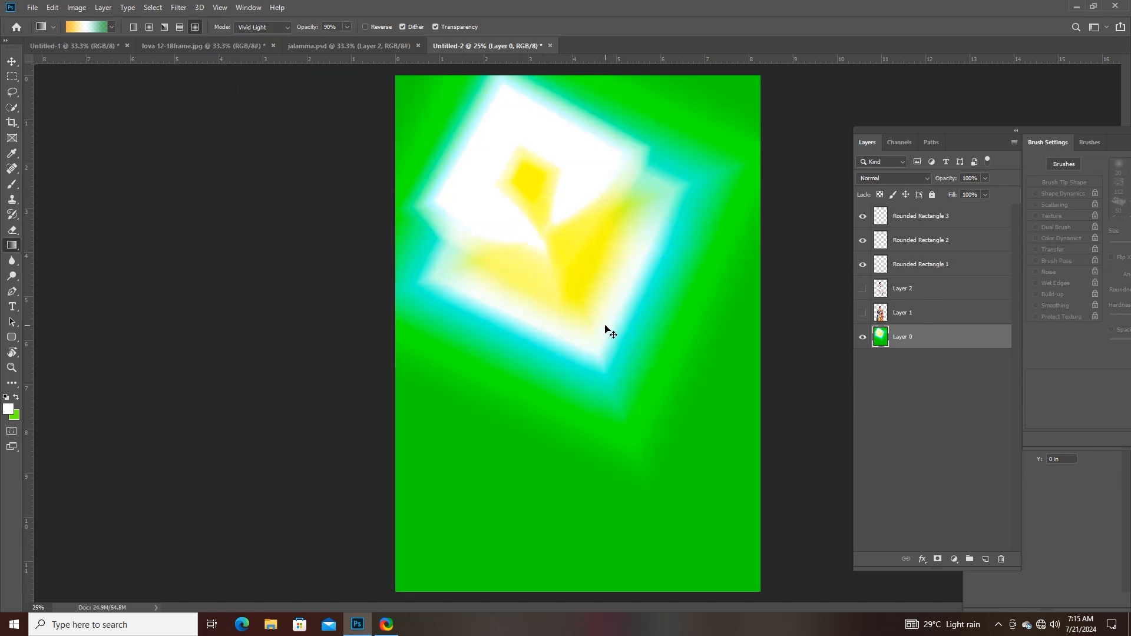
{"action": "key", "text": "ctrl+z"}
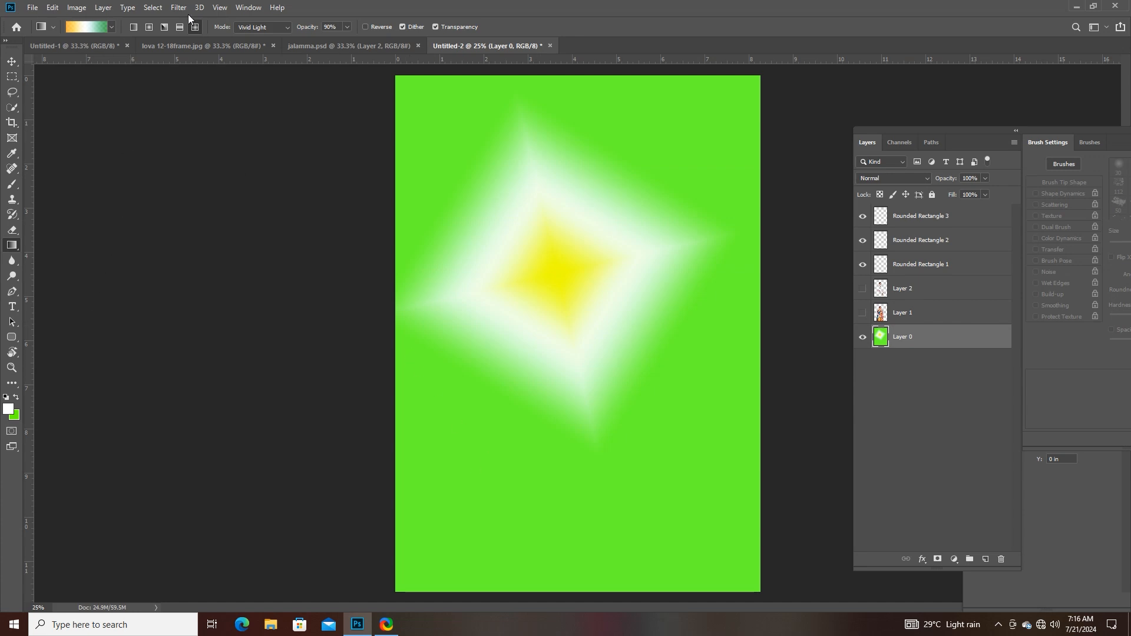
- Undo the remaining diamond fill and the earlier edits until the white, red and black rectangles are restored
{"action": "left_click", "coordinate": [349, 27]}
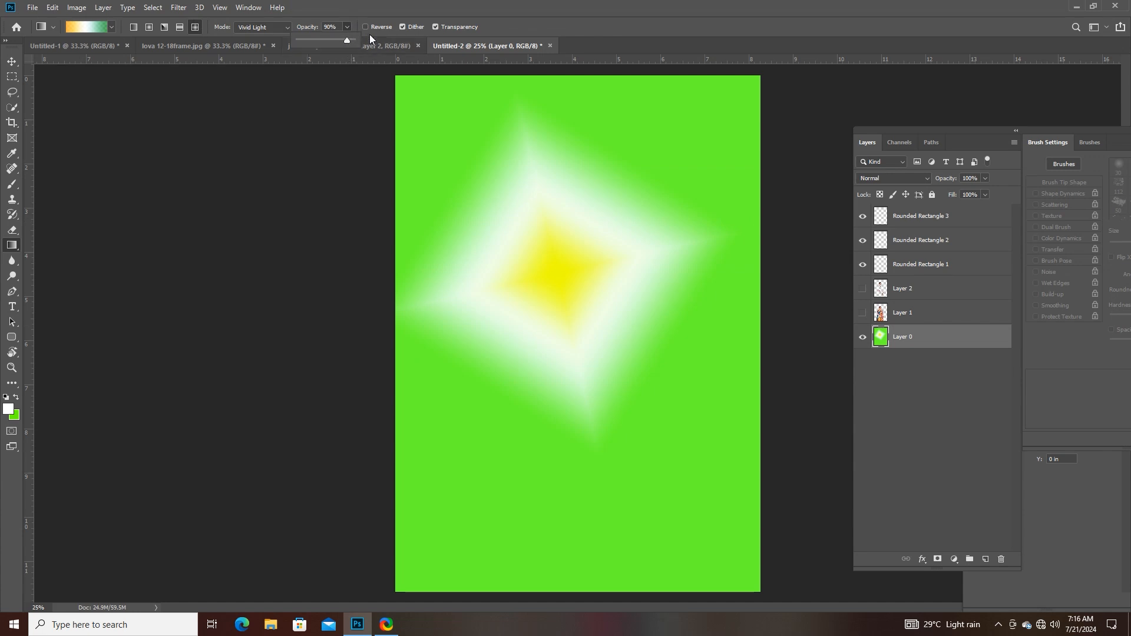
{"action": "left_click", "coordinate": [348, 26]}
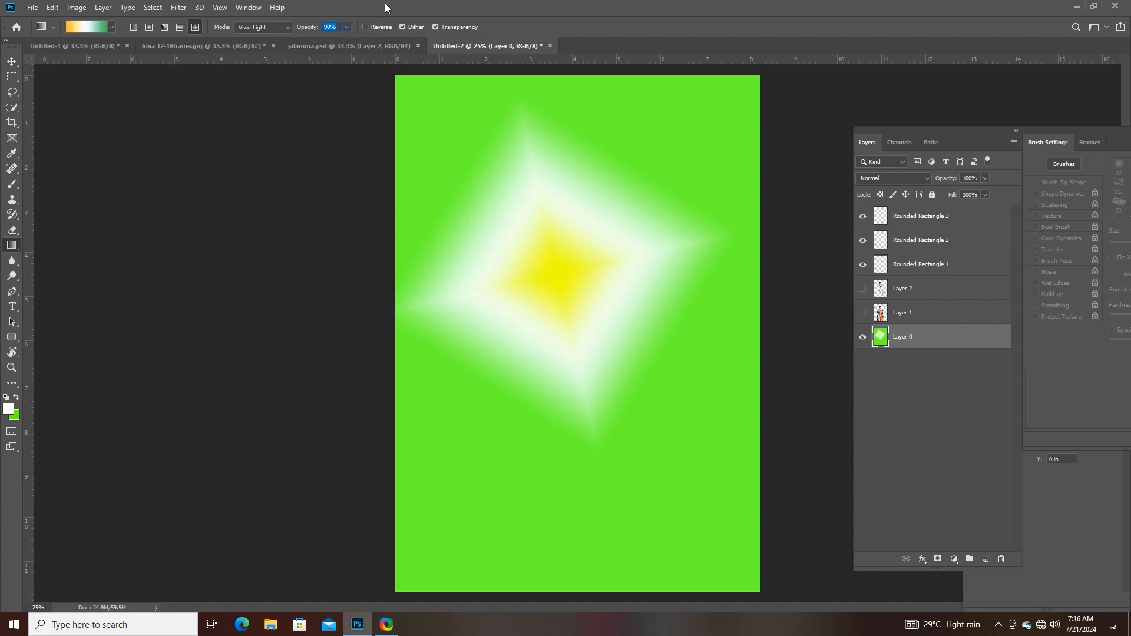
{"action": "key", "text": "ctrl+z"}
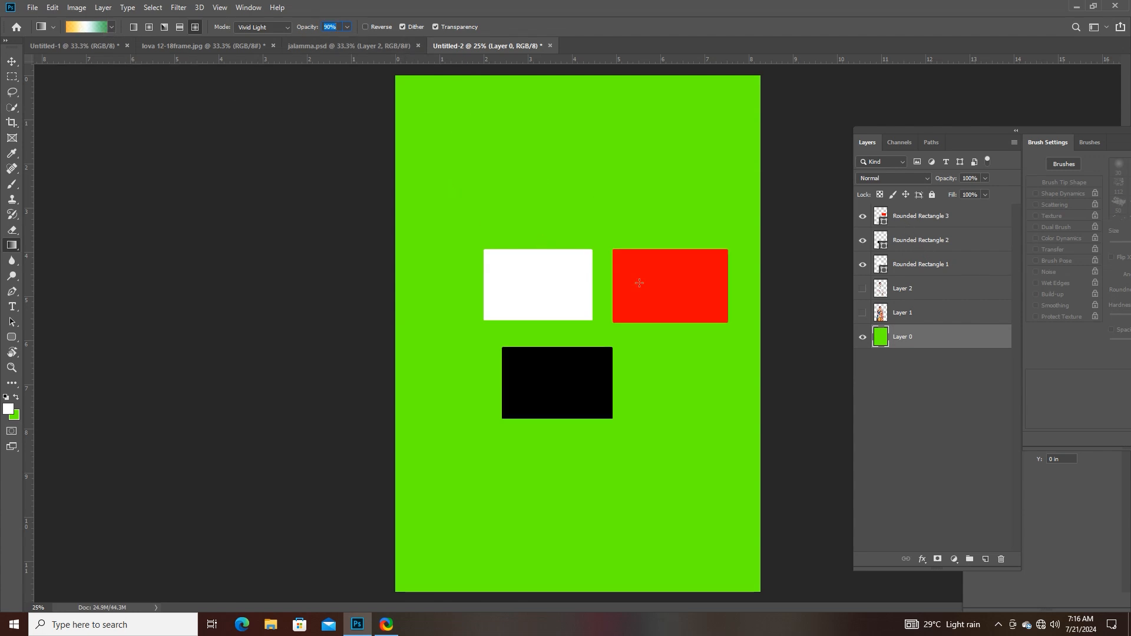
- Delete the layers Rounded Rectangle 1, Rounded Rectangle 2 and Rounded Rectangle 3 together
{"action": "left_click", "coordinate": [899, 219]}
{"action": "left_click", "coordinate": [910, 269], "text": "shift"}
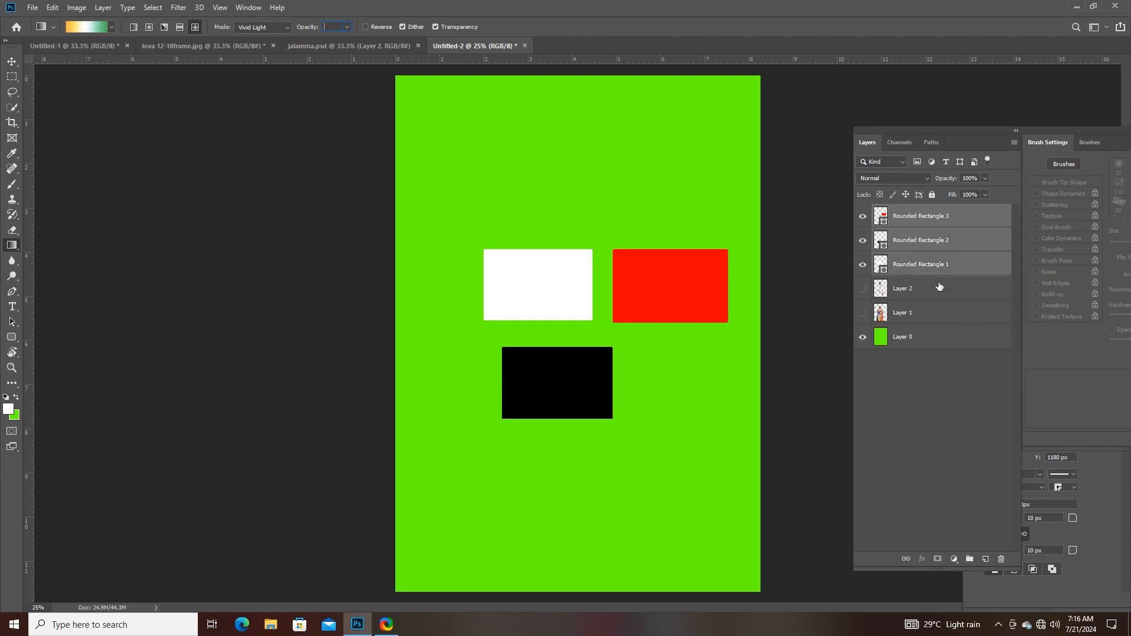
{"action": "left_click", "coordinate": [8, 58]}
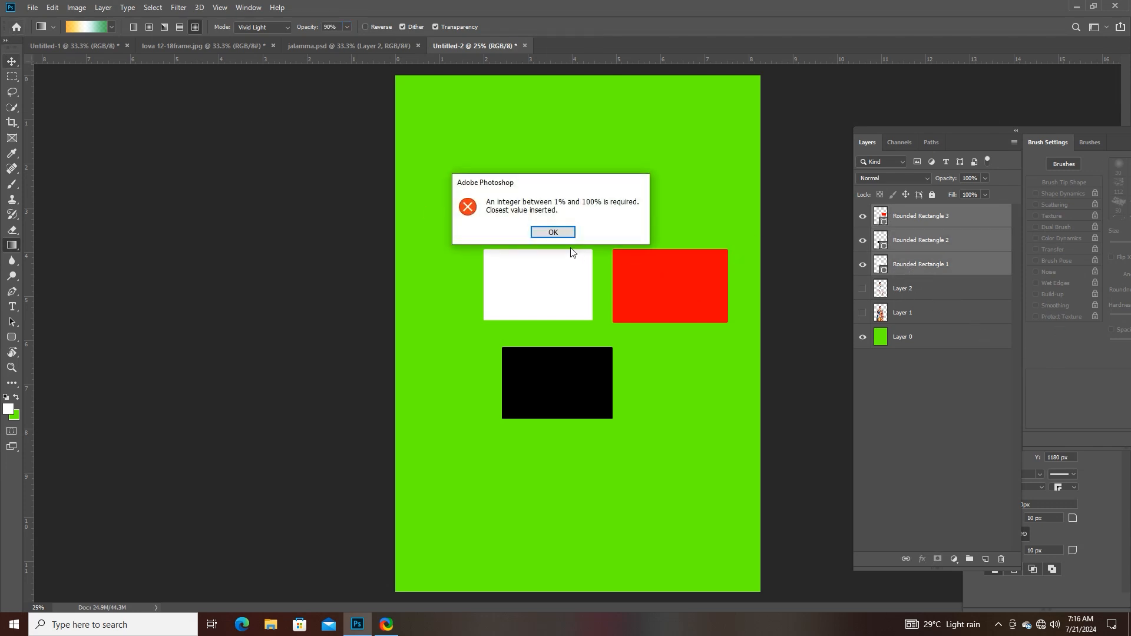
{"action": "left_click", "coordinate": [563, 235]}
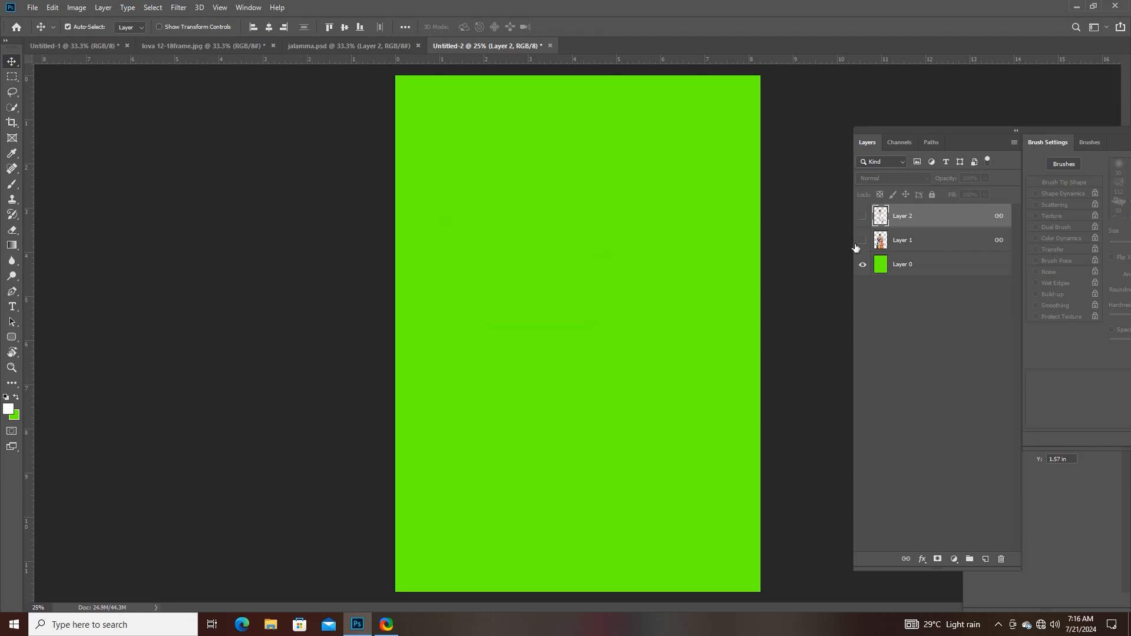
- Select Layer 0 and set up the Gradient tool with the Red, Green preset in linear style
{"action": "left_click", "coordinate": [902, 266]}
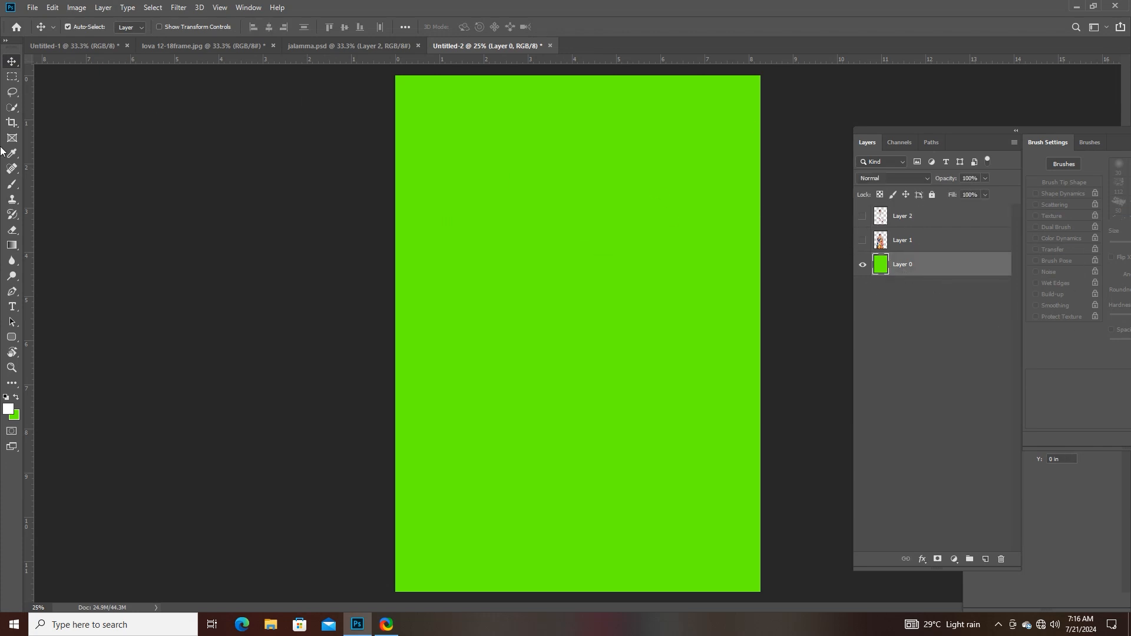
{"action": "left_click", "coordinate": [12, 245]}
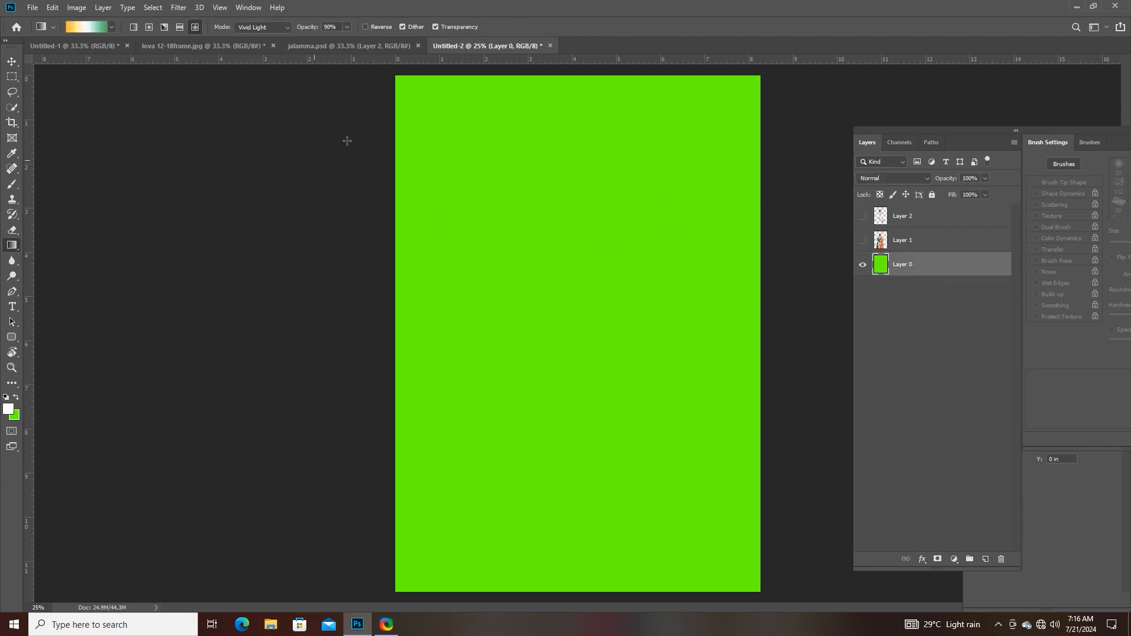
{"action": "left_click", "coordinate": [98, 27]}
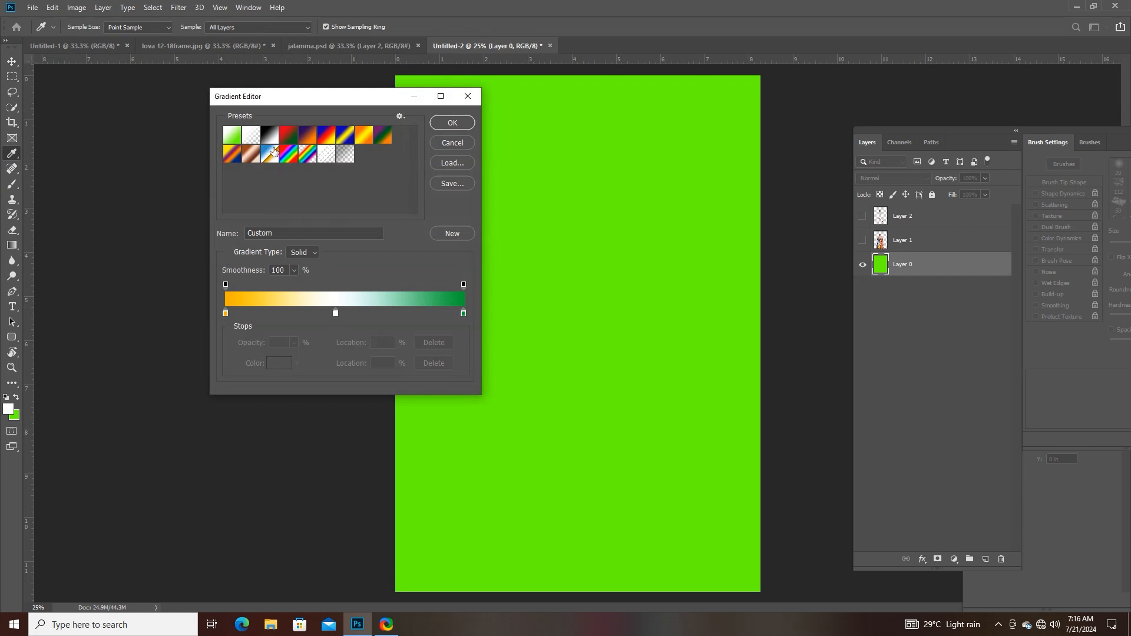
{"action": "left_click", "coordinate": [288, 137]}
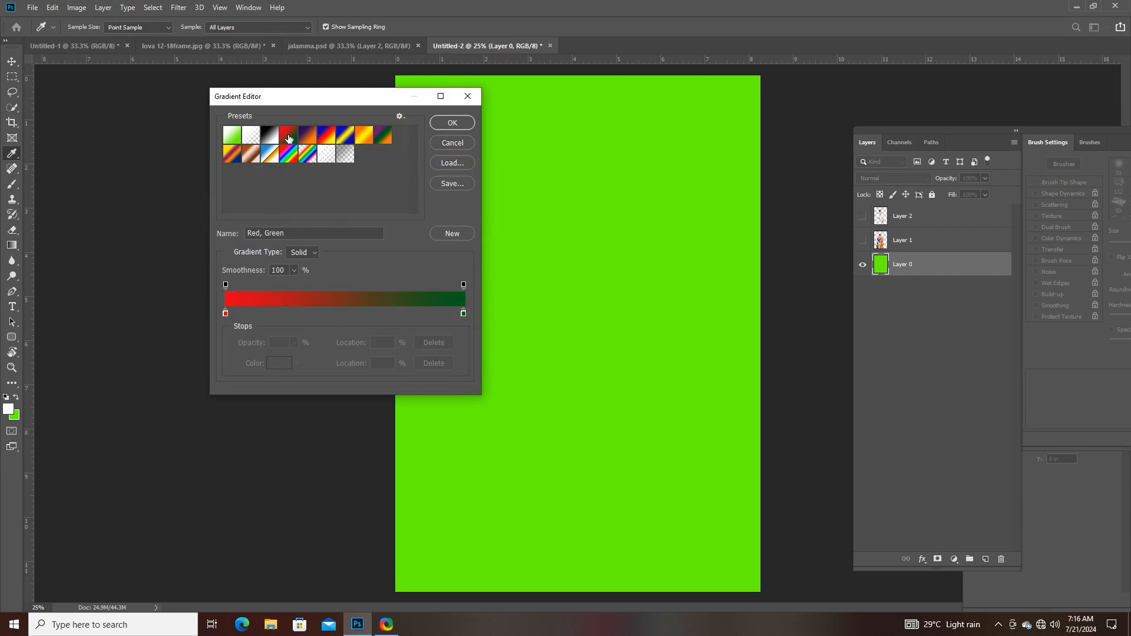
{"action": "left_click", "coordinate": [462, 315]}
{"action": "key", "text": "ctrl+z"}
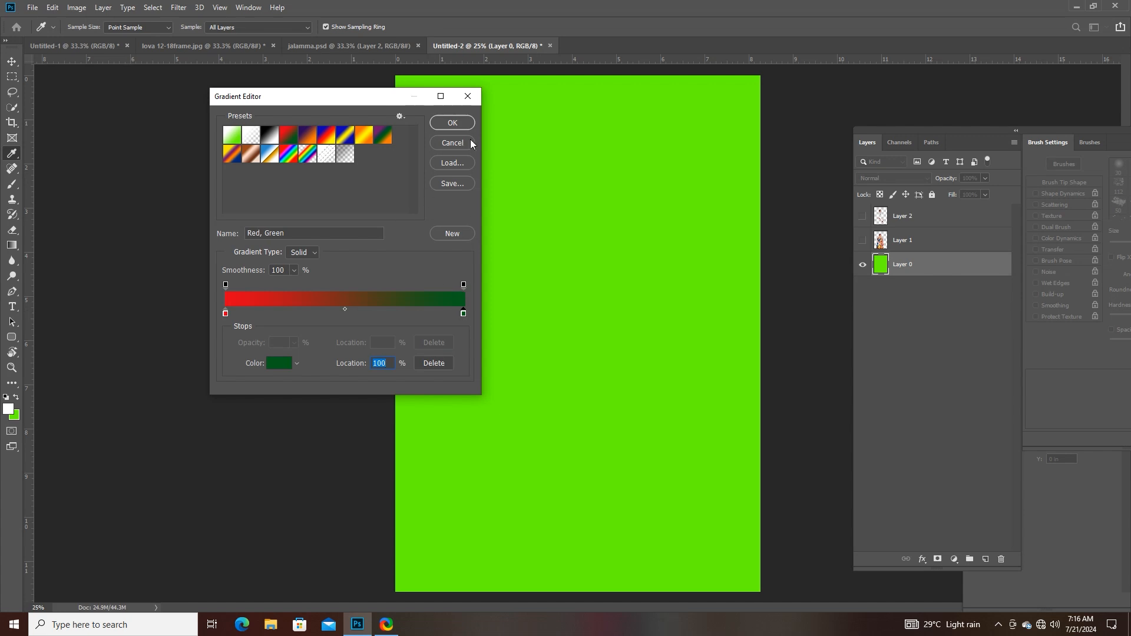
{"action": "left_click", "coordinate": [452, 123]}
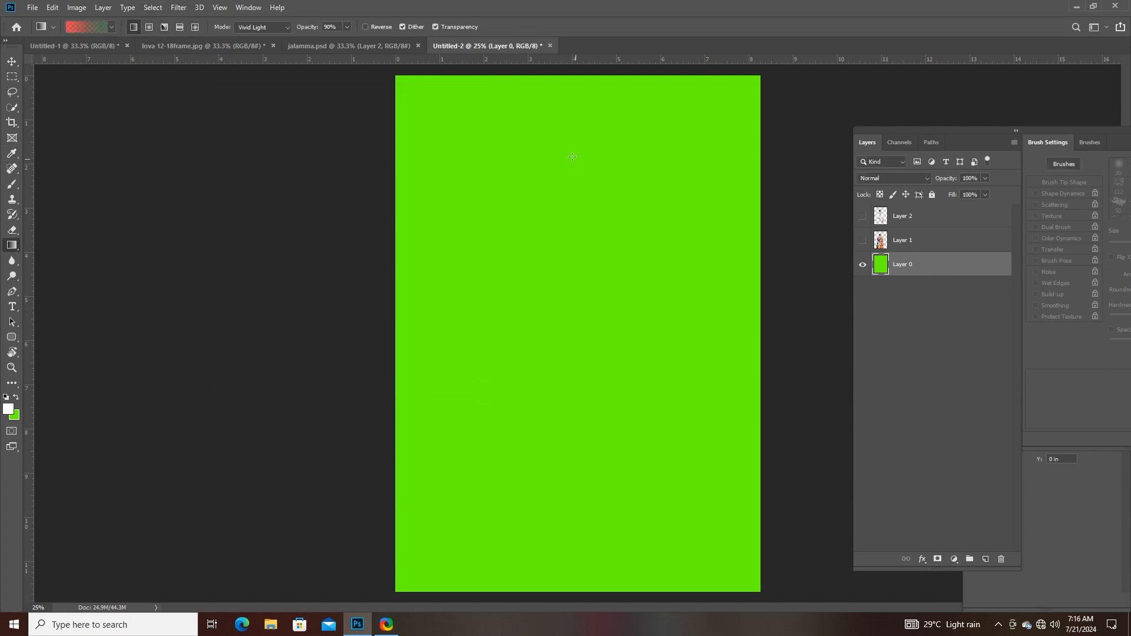
- Try a downward linear red-green fill on Layer 0, undo it, and recheck the gradient's settings
{"action": "left_click_drag", "start_coordinate": [545, 152], "coordinate": [551, 477]}
{"action": "key", "text": "ctrl+z"}
{"action": "left_click", "coordinate": [84, 27]}
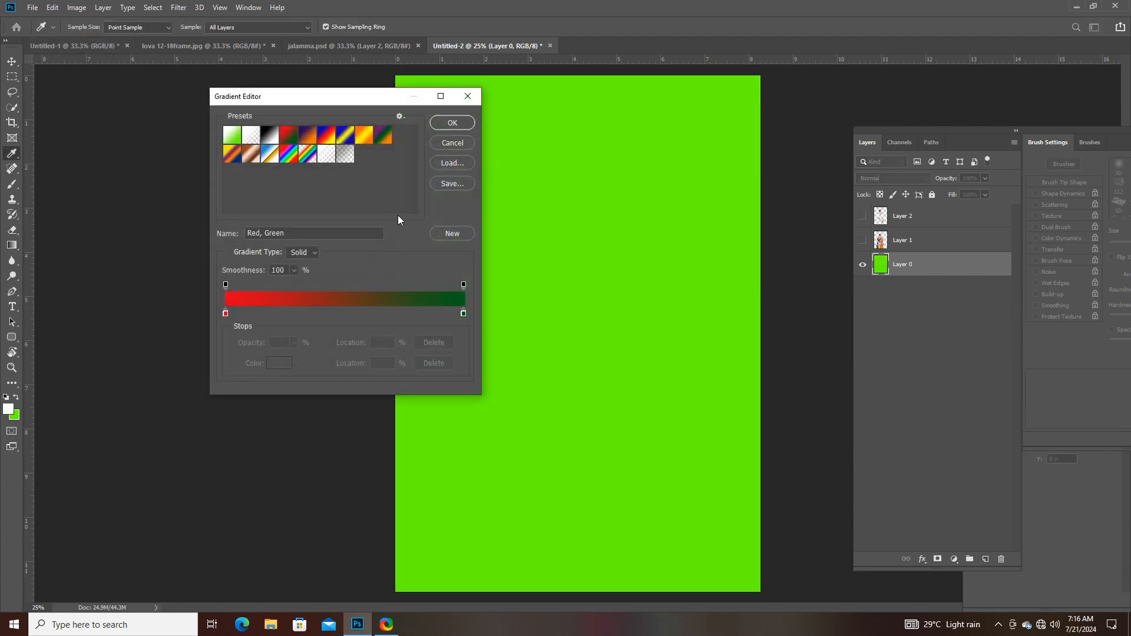
{"action": "left_click", "coordinate": [445, 122]}
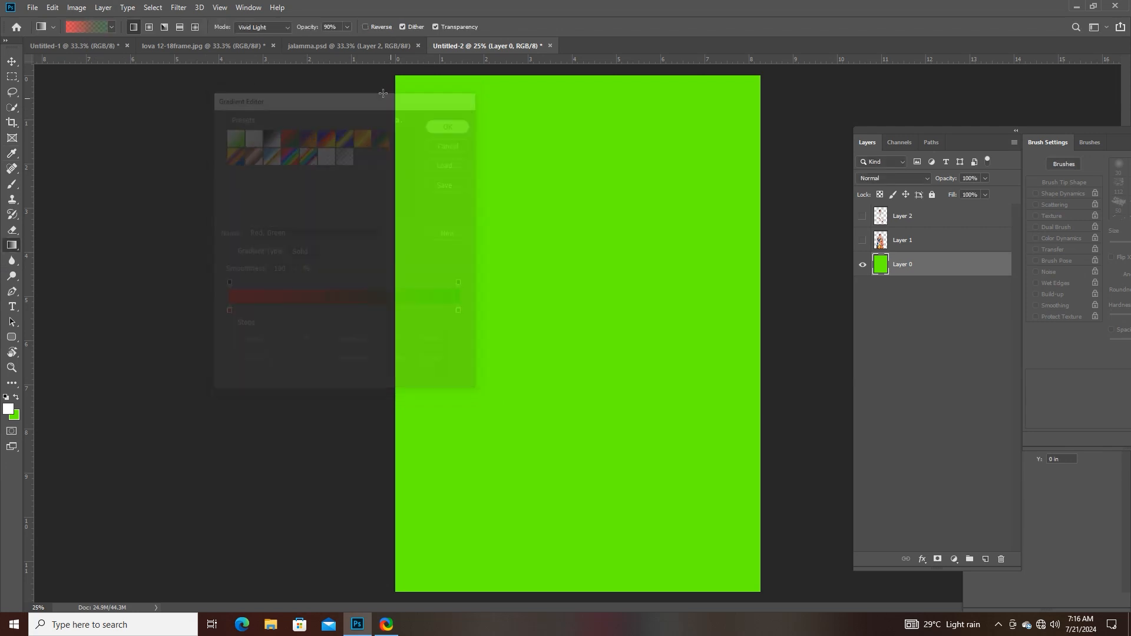
- Raise the gradient's opacity to 100% and accept the Red, Green gradient again
{"action": "left_click", "coordinate": [347, 26]}
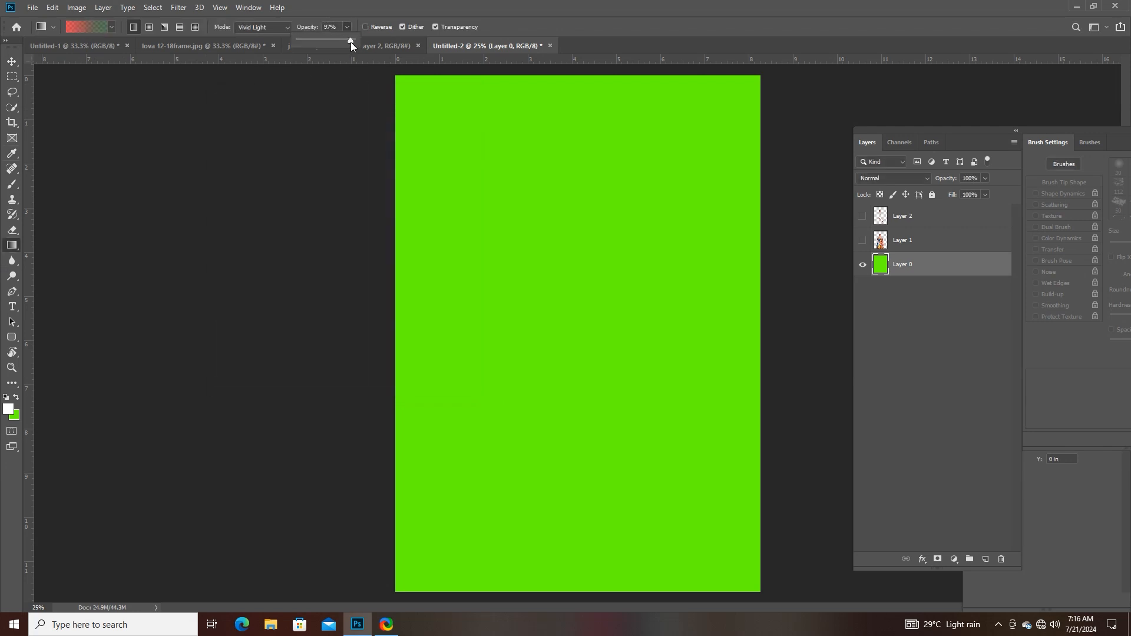
{"action": "left_click_drag", "start_coordinate": [351, 42], "coordinate": [356, 41]}
{"action": "left_click", "coordinate": [98, 26]}
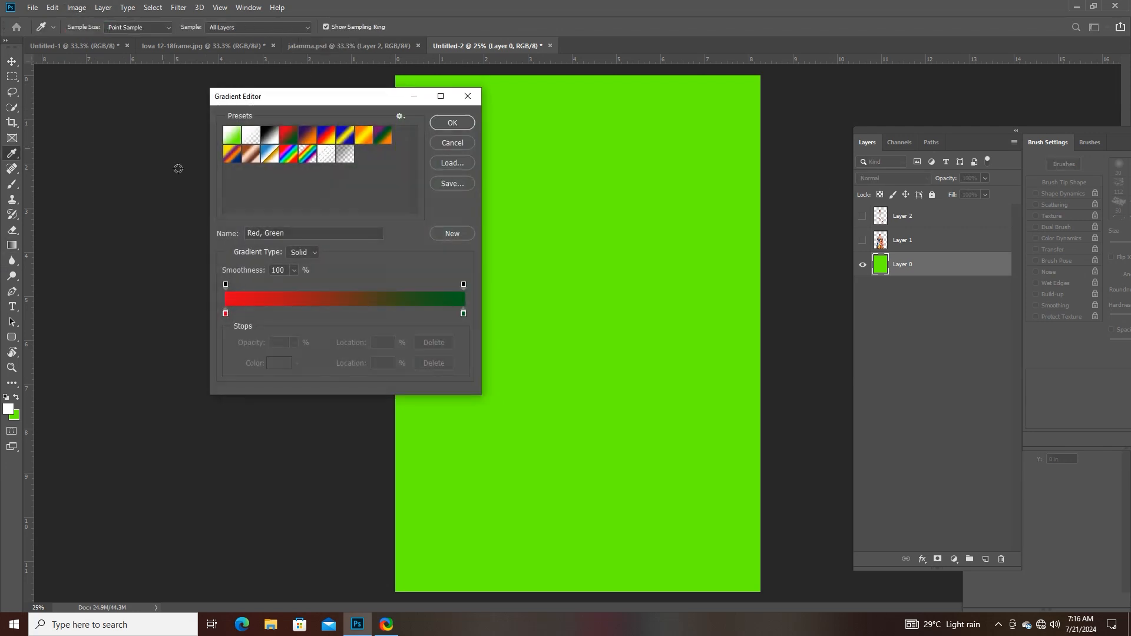
{"action": "left_click", "coordinate": [459, 125]}
- Try a short and a long downward linear fill on Layer 0 at full opacity, undoing each one
{"action": "left_click_drag", "start_coordinate": [524, 206], "coordinate": [558, 348]}
{"action": "key", "text": "ctrl+z"}
{"action": "left_click_drag", "start_coordinate": [521, 168], "coordinate": [523, 629]}
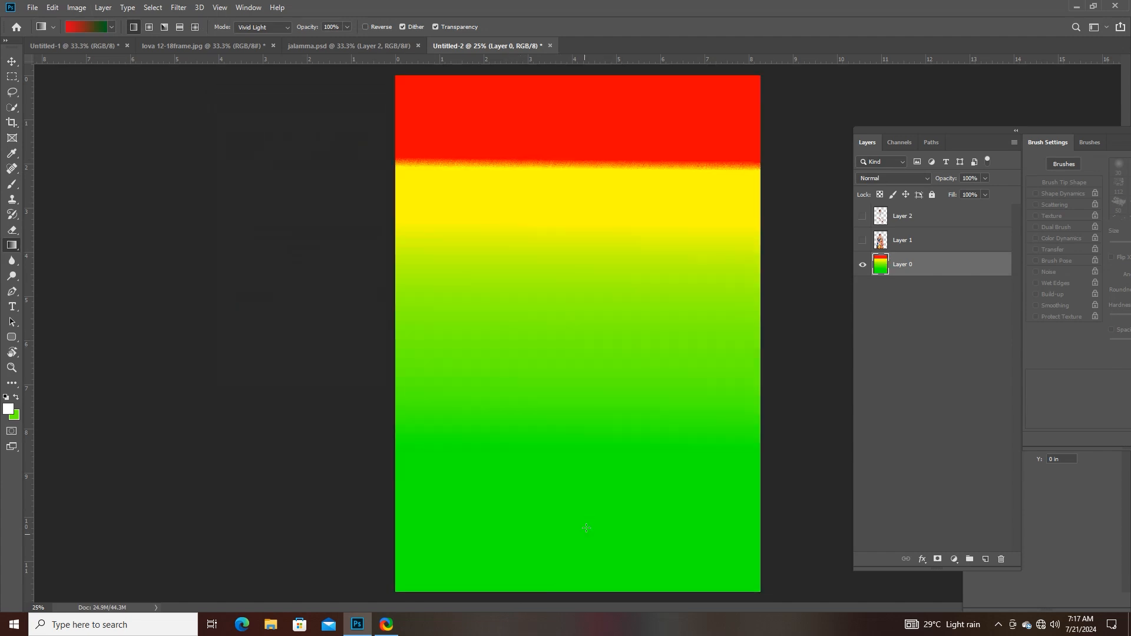
{"action": "key", "text": "ctrl+z"}
- Recolour the end stop of the Red, Green gradient to orange ffc000 and accept the custom gradient
{"action": "left_click", "coordinate": [90, 31]}
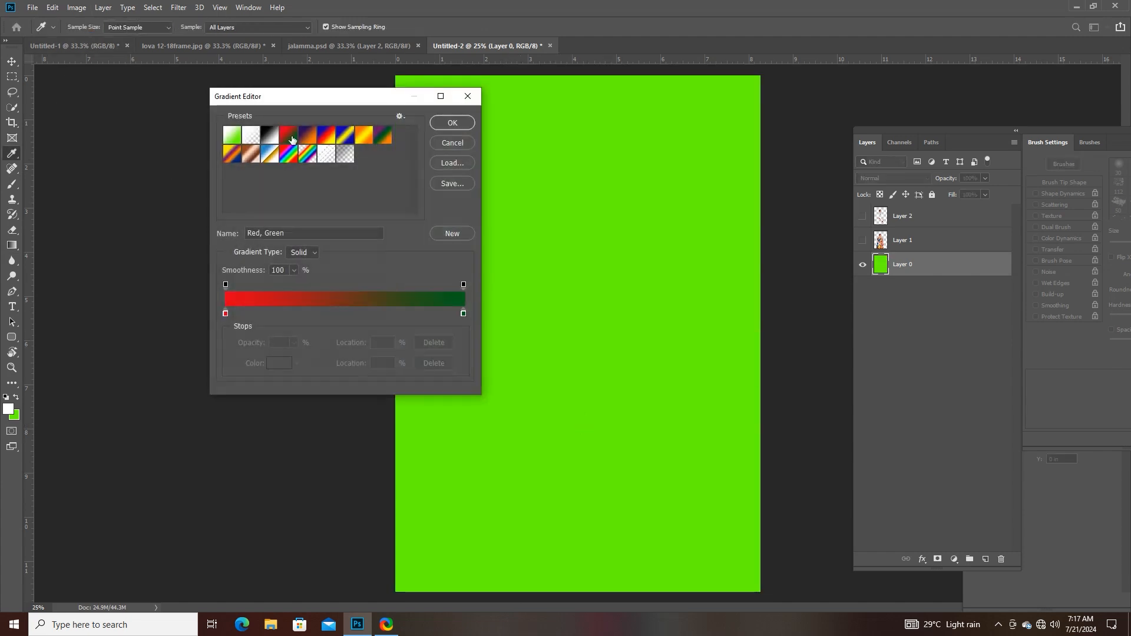
{"action": "left_click", "coordinate": [464, 314]}
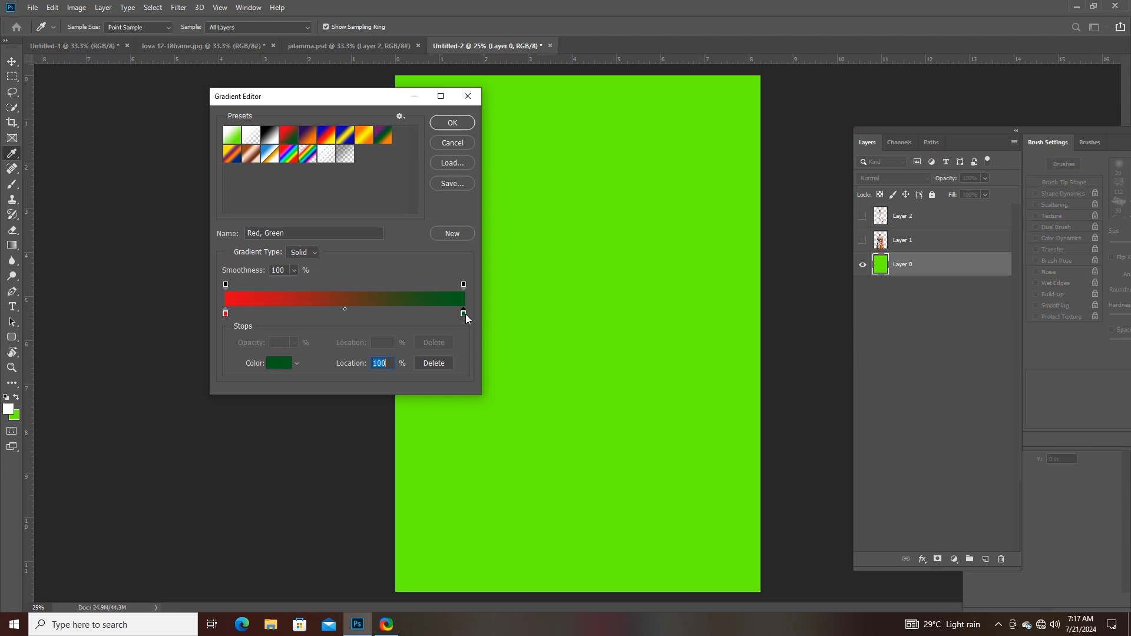
{"action": "left_click", "coordinate": [279, 363]}
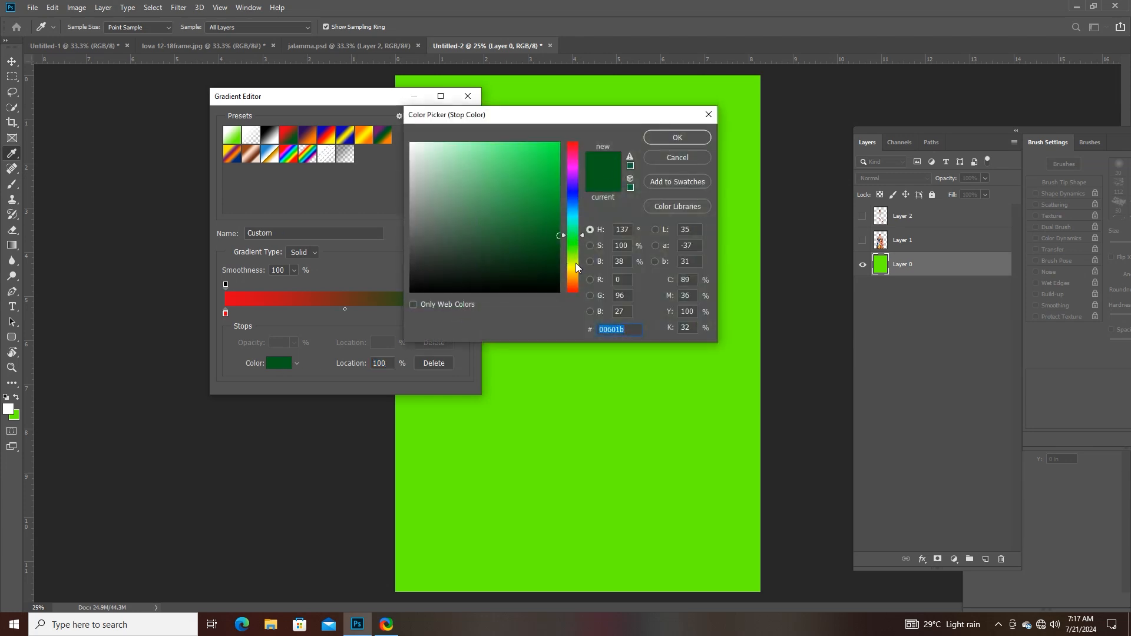
{"action": "left_click_drag", "start_coordinate": [575, 263], "coordinate": [576, 274]}
{"action": "left_click", "coordinate": [558, 145]}
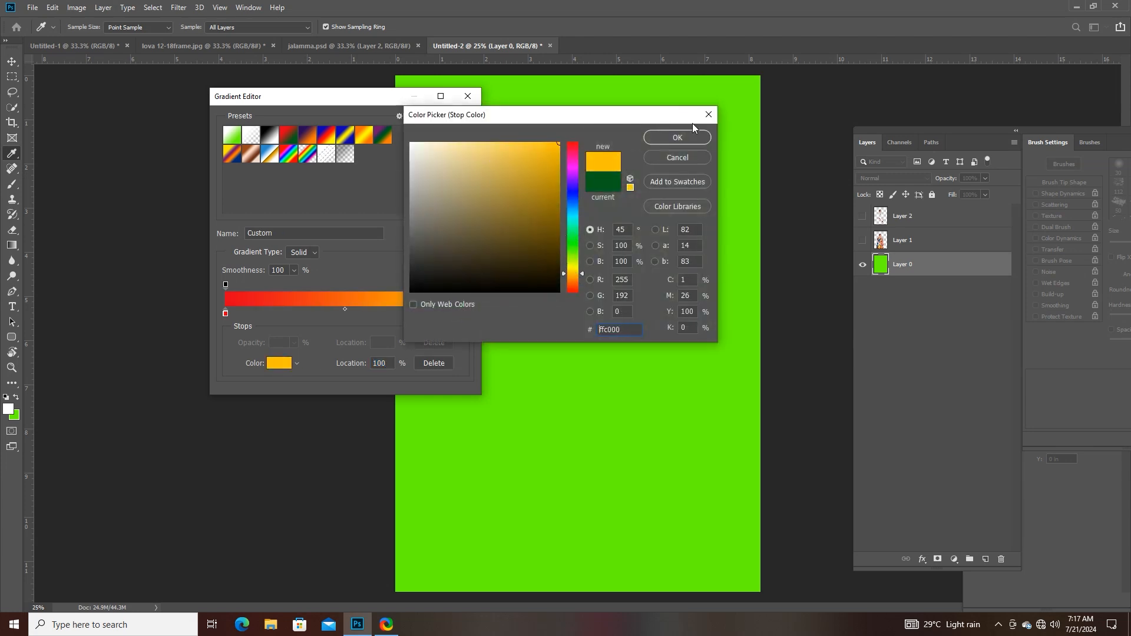
{"action": "left_click", "coordinate": [678, 137]}
{"action": "left_click", "coordinate": [452, 122]}
- Try three downward red-orange linear fills on Layer 0 in Vivid Light mode, undoing the first two
{"action": "left_click_drag", "start_coordinate": [548, 132], "coordinate": [553, 426]}
{"action": "key", "text": "ctrl+z"}
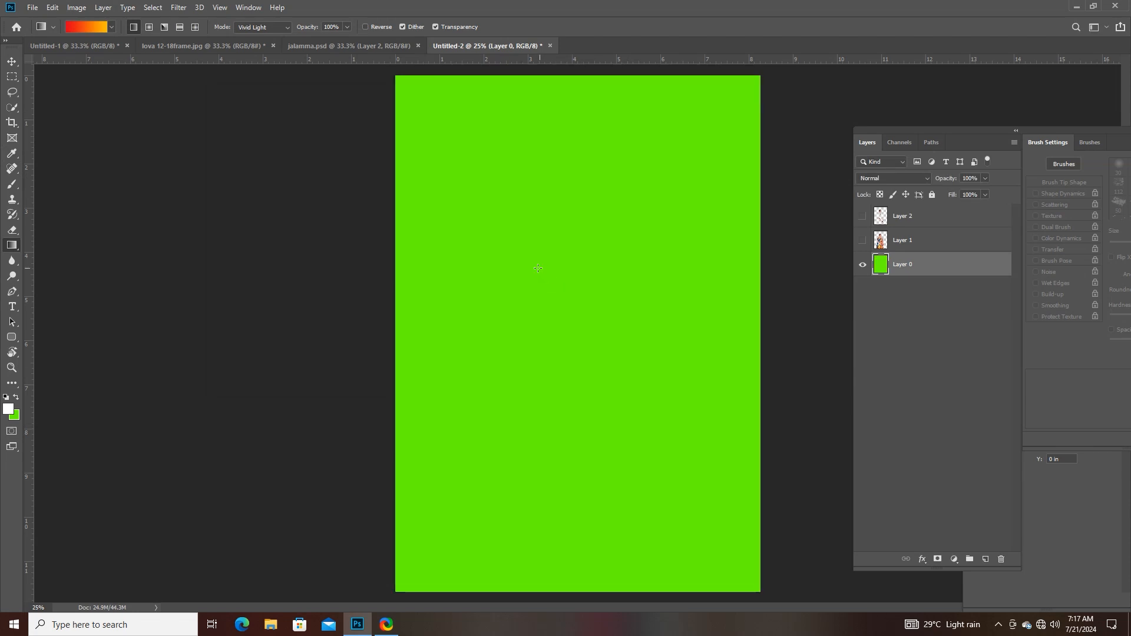
{"action": "left_click_drag", "start_coordinate": [554, 126], "coordinate": [554, 395]}
{"action": "key", "text": "ctrl+z"}
{"action": "left_click_drag", "start_coordinate": [553, 152], "coordinate": [585, 467]}
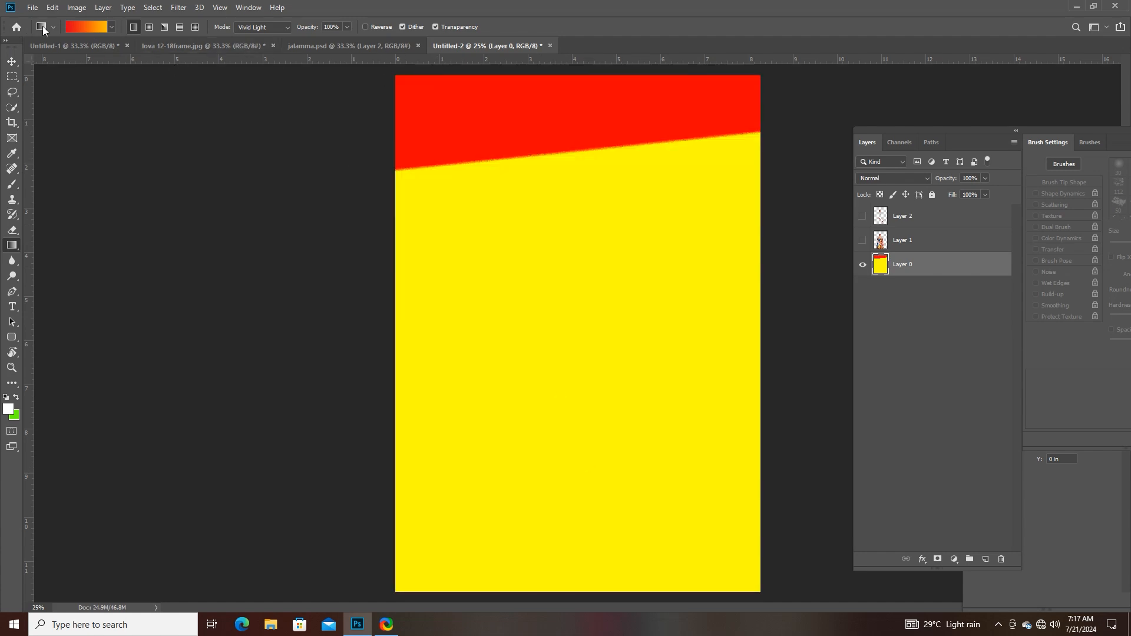
- Set the gradient's blending mode to Normal, refill Layer 0 with the background colour and apply a downward red-orange gradient
{"action": "left_click", "coordinate": [251, 27]}
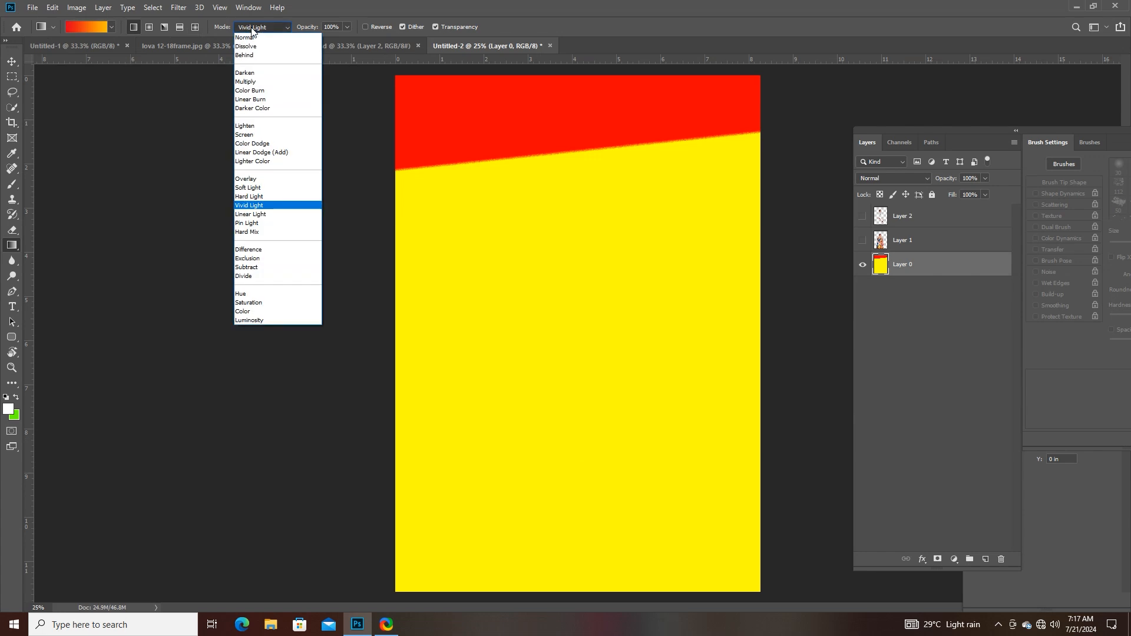
{"action": "left_click", "coordinate": [254, 38]}
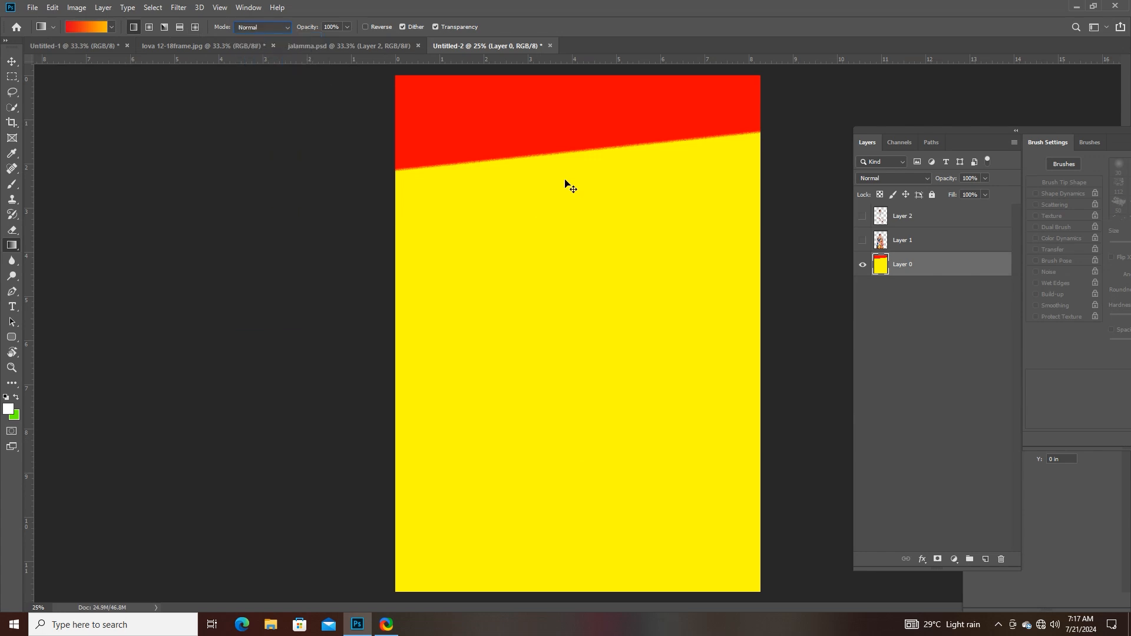
{"action": "key", "text": "ctrl+BackSpace"}
{"action": "left_click_drag", "start_coordinate": [551, 151], "coordinate": [551, 425]}
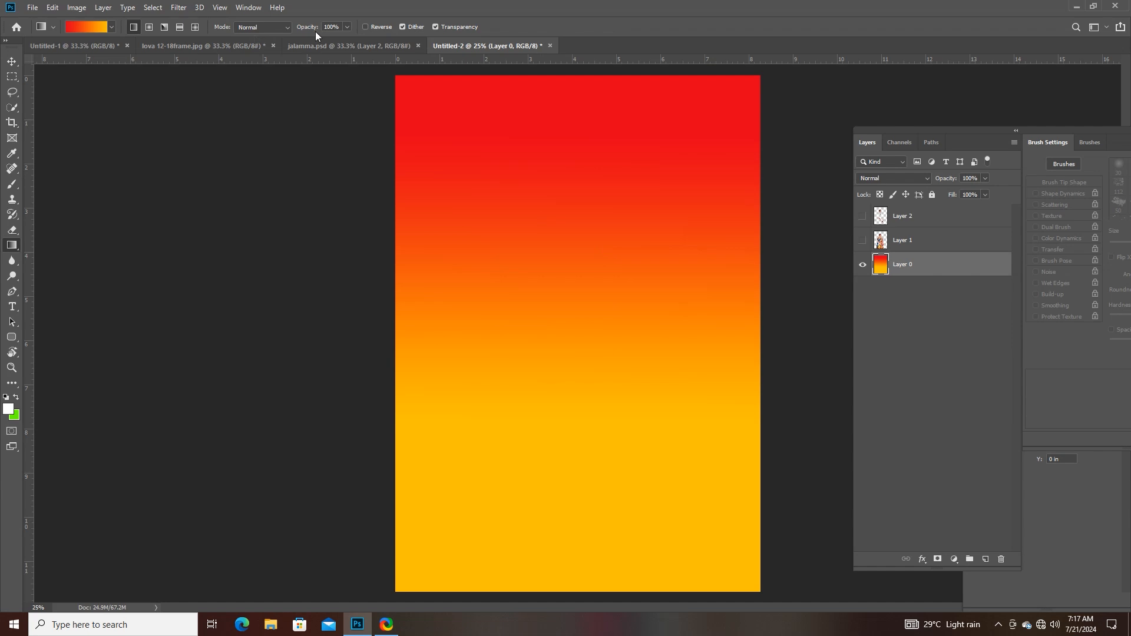
- Turn on Reverse for the gradient and apply it downward across Layer 0
{"action": "left_click", "coordinate": [366, 26]}
{"action": "left_click_drag", "start_coordinate": [573, 125], "coordinate": [585, 377]}
{"action": "left_click_drag", "start_coordinate": [585, 377], "coordinate": [586, 377]}
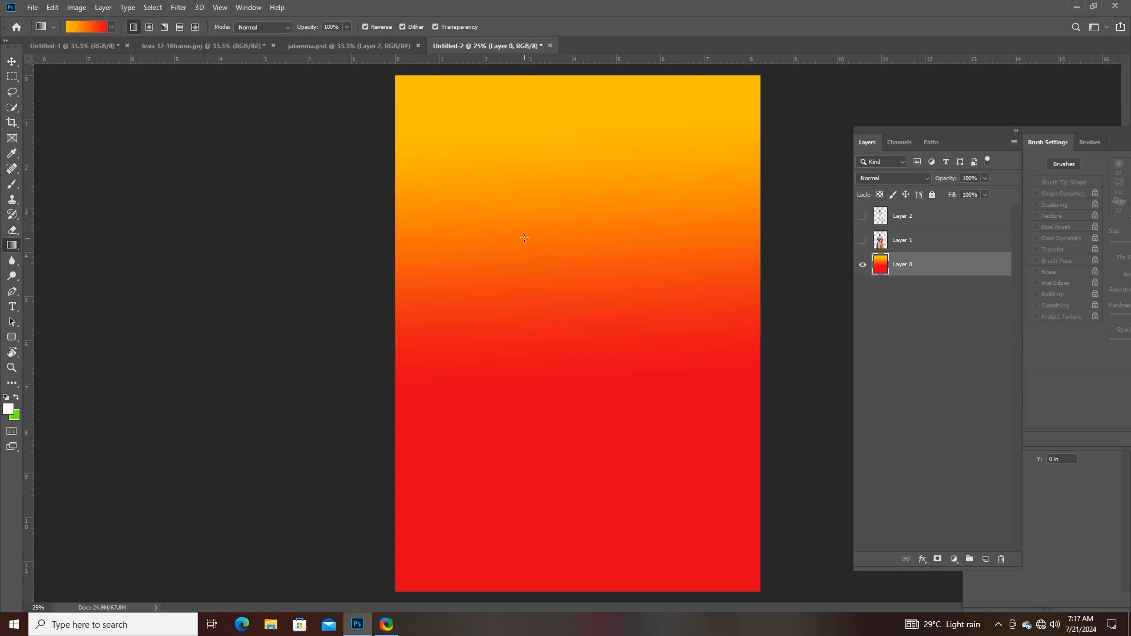
- Switch to the Paint Bucket tool with Foreground as its fill source
{"action": "right_click", "coordinate": [11, 246]}
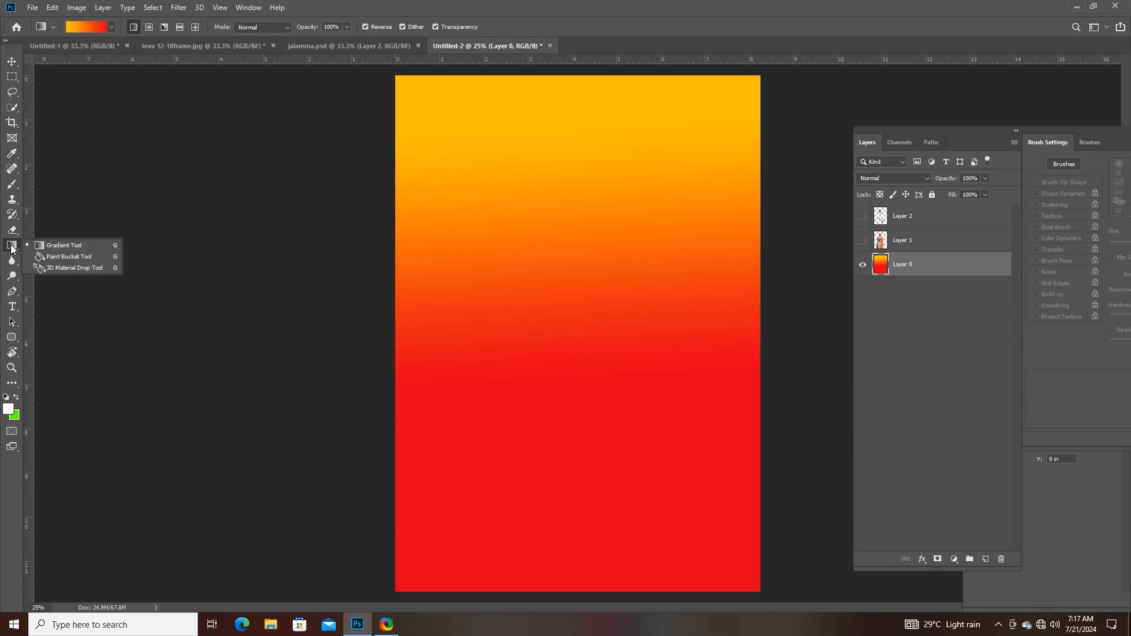
{"action": "left_click", "coordinate": [54, 260]}
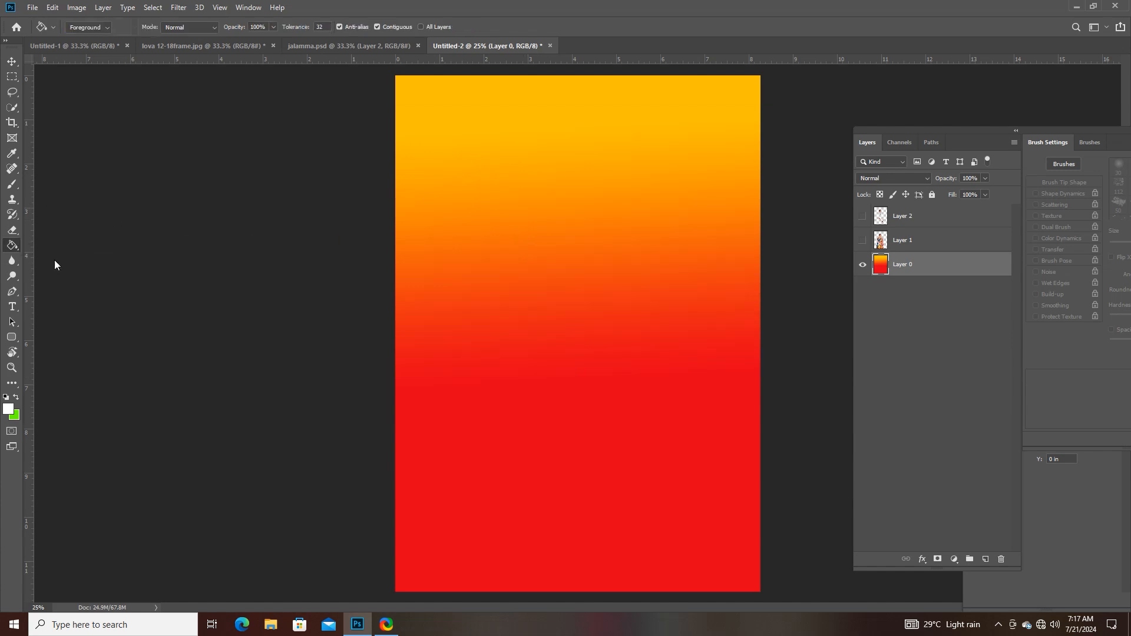
{"action": "left_click", "coordinate": [97, 27]}
{"action": "left_click", "coordinate": [87, 37]}
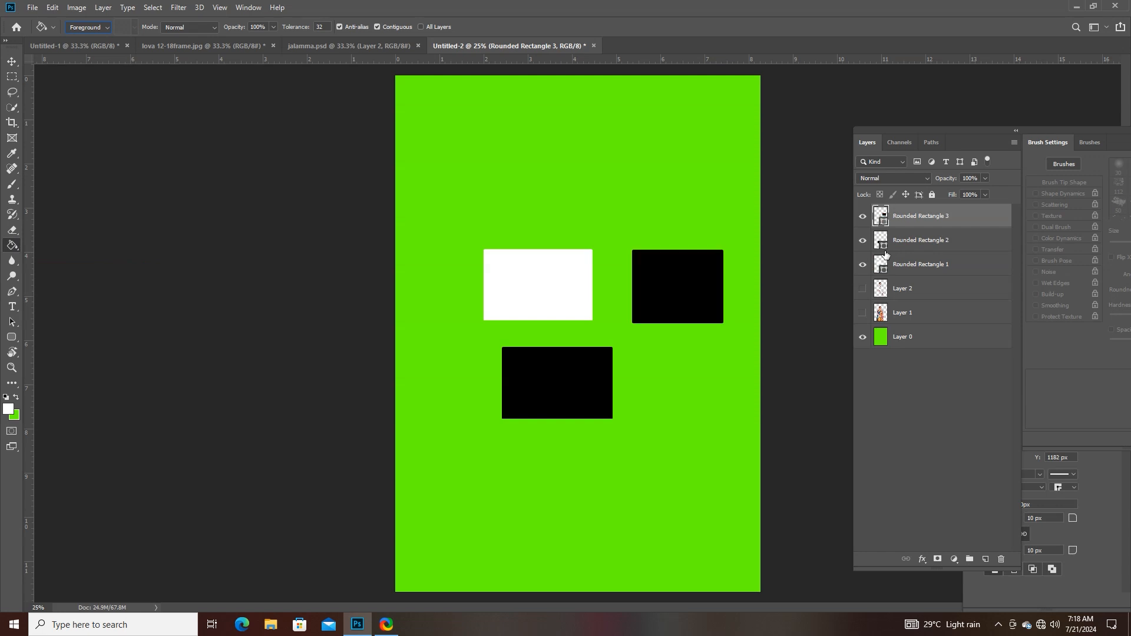
- Delete the Rounded Rectangle 3 and Rounded Rectangle 2 layers
{"action": "key", "text": "Delete"}
{"action": "key", "text": "Delete"}
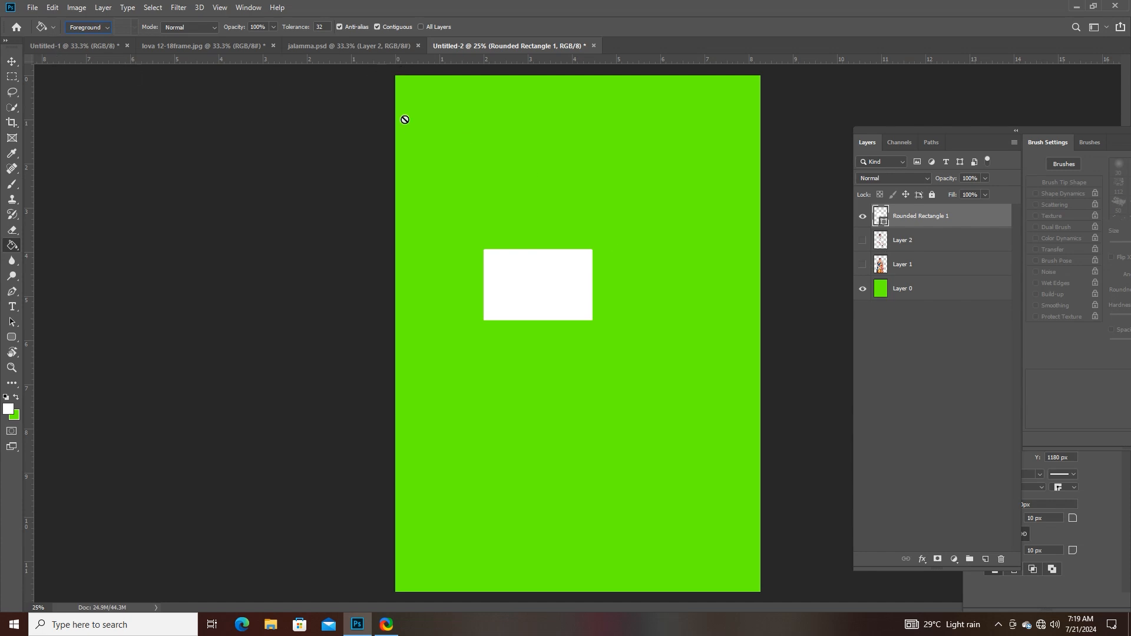
- Bring up the Untitled-1 document, move the Layers panel clear of its canvas and keep the Paint Bucket tool selected
{"action": "left_click", "coordinate": [77, 45]}
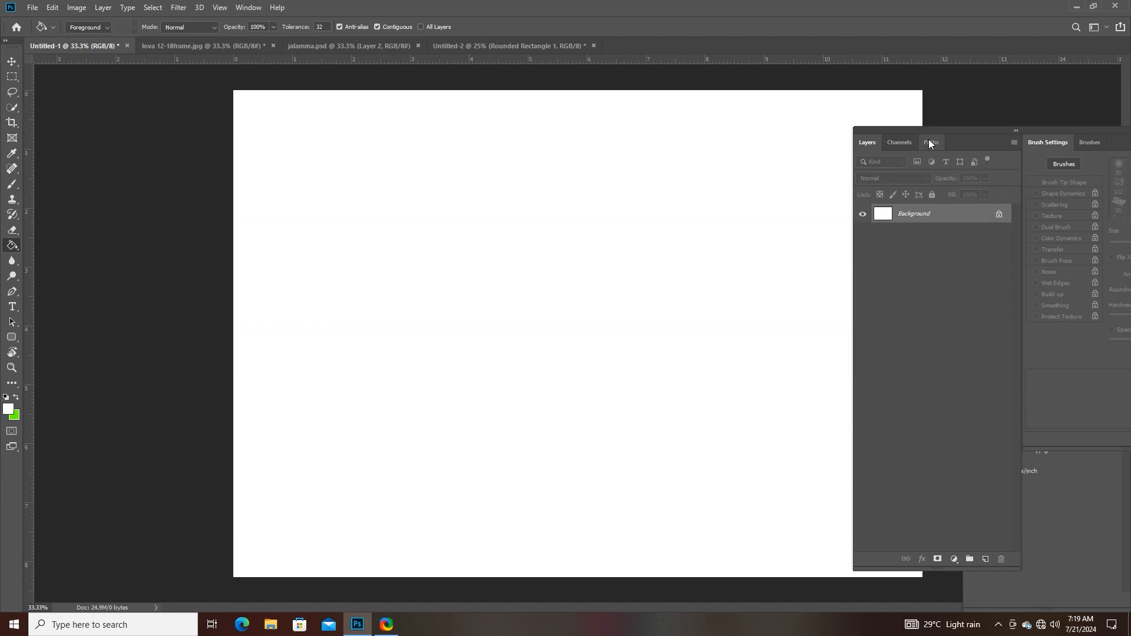
{"action": "left_click_drag", "start_coordinate": [926, 131], "coordinate": [1069, 103]}
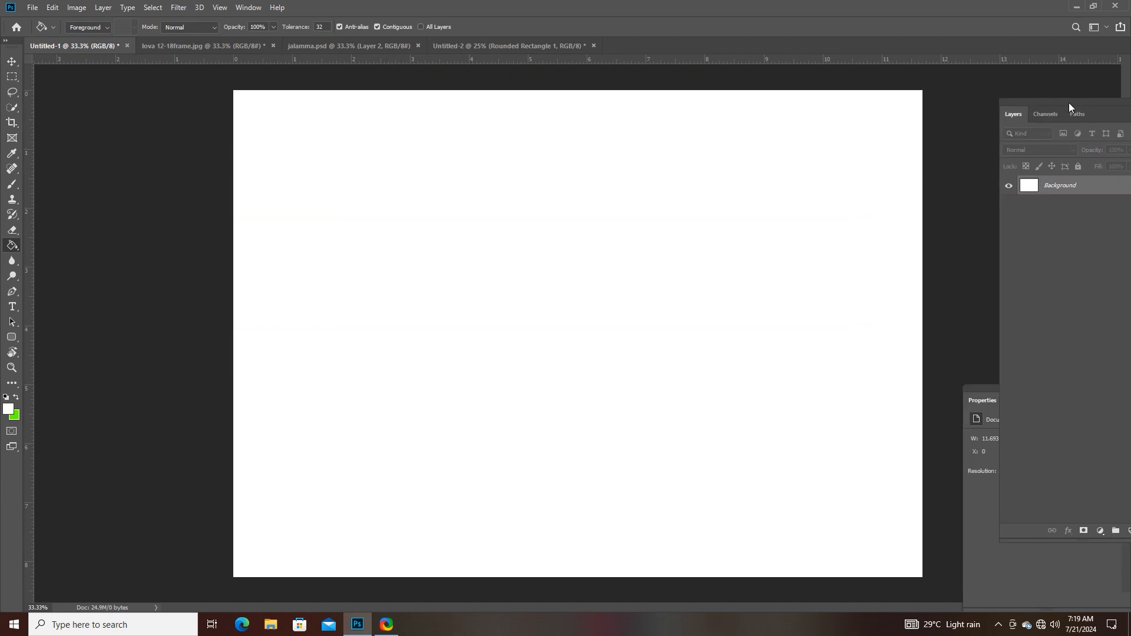
{"action": "right_click", "coordinate": [9, 247]}
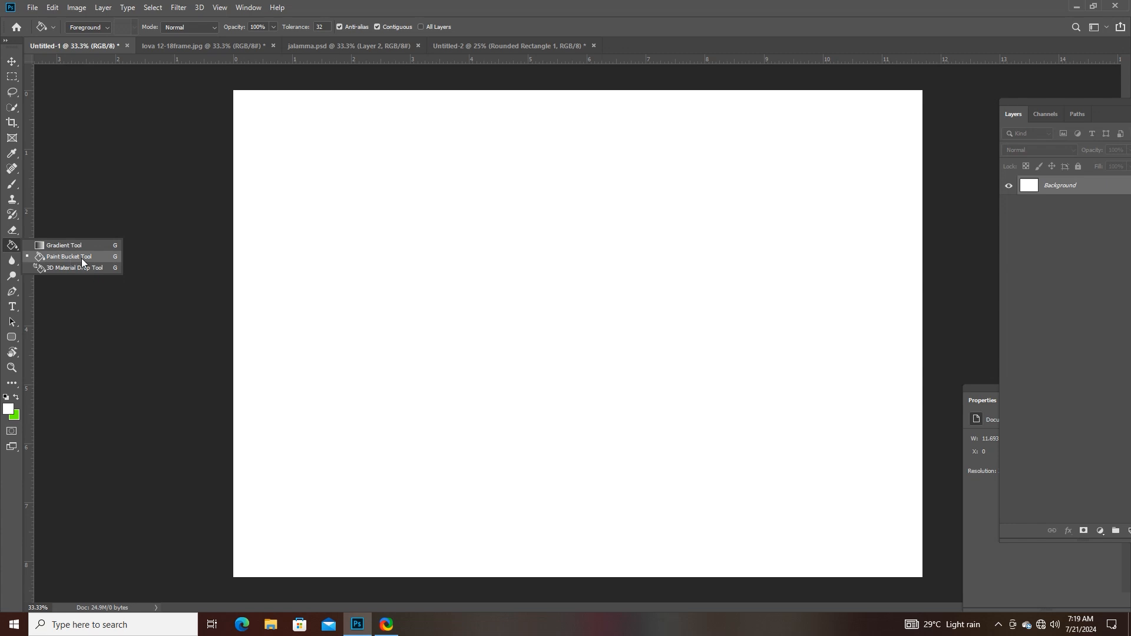
{"action": "left_click", "coordinate": [81, 259]}
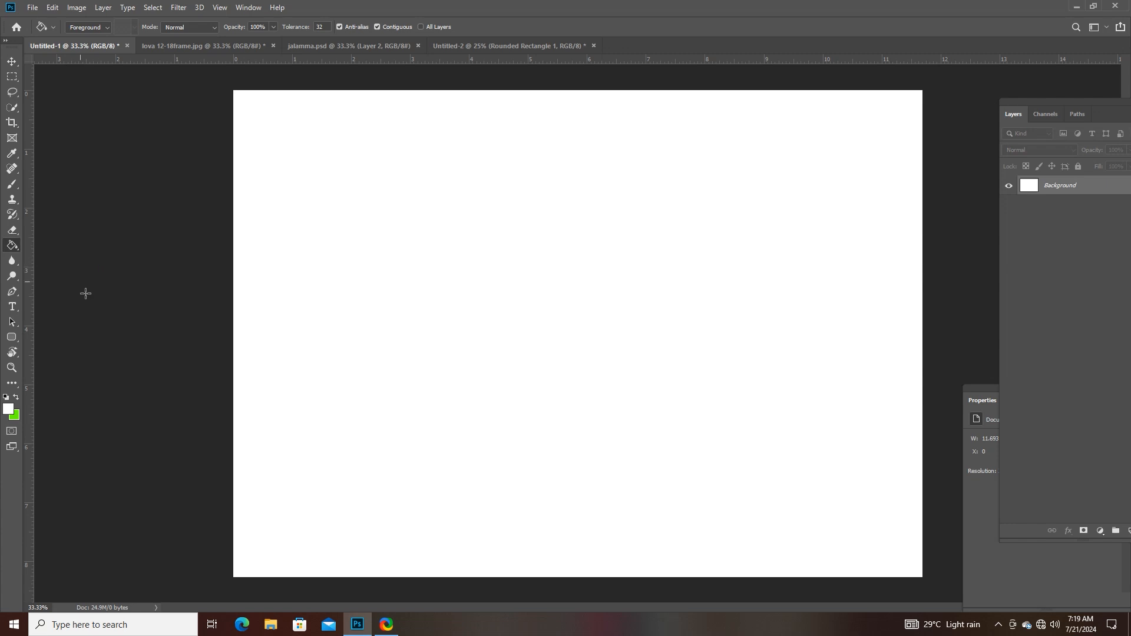
- Try filling the white background with a red ff0000 foreground colour using the Paint Bucket, and undo the fill
{"action": "left_click", "coordinate": [9, 410]}
{"action": "type", "text": "ff0000"}
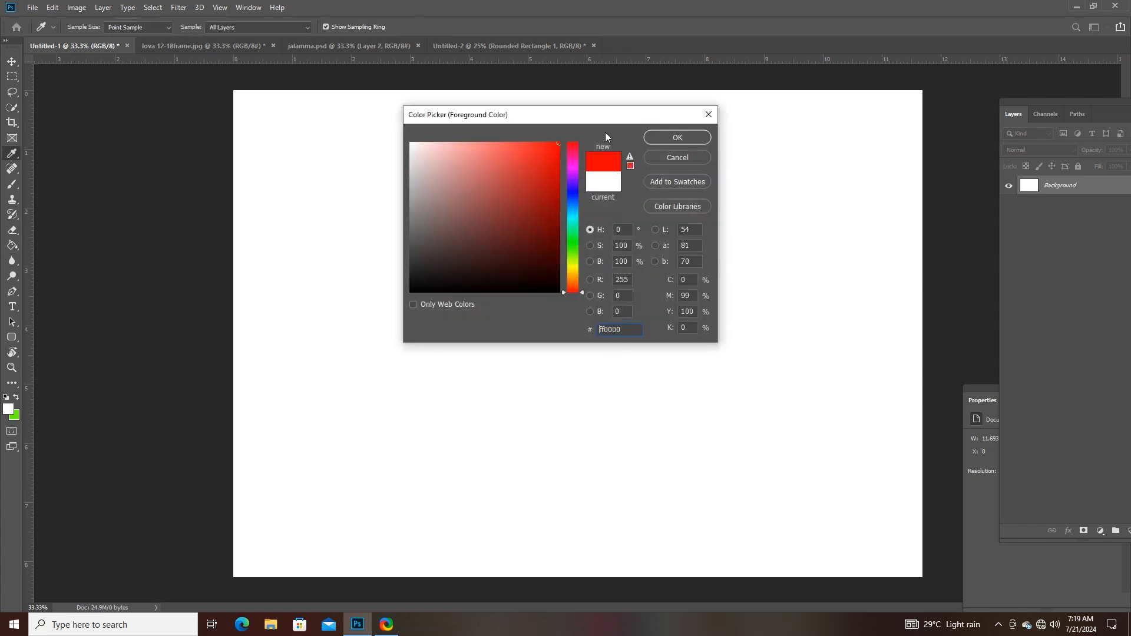
{"action": "left_click", "coordinate": [674, 139]}
{"action": "left_click", "coordinate": [536, 235]}
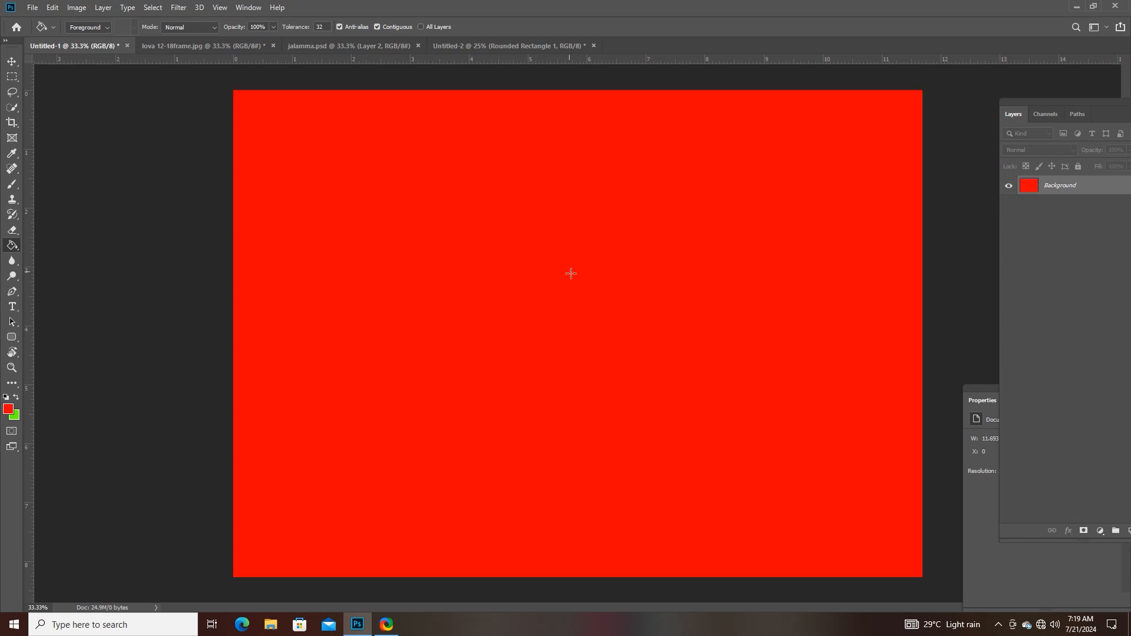
{"action": "key", "text": "ctrl+z"}
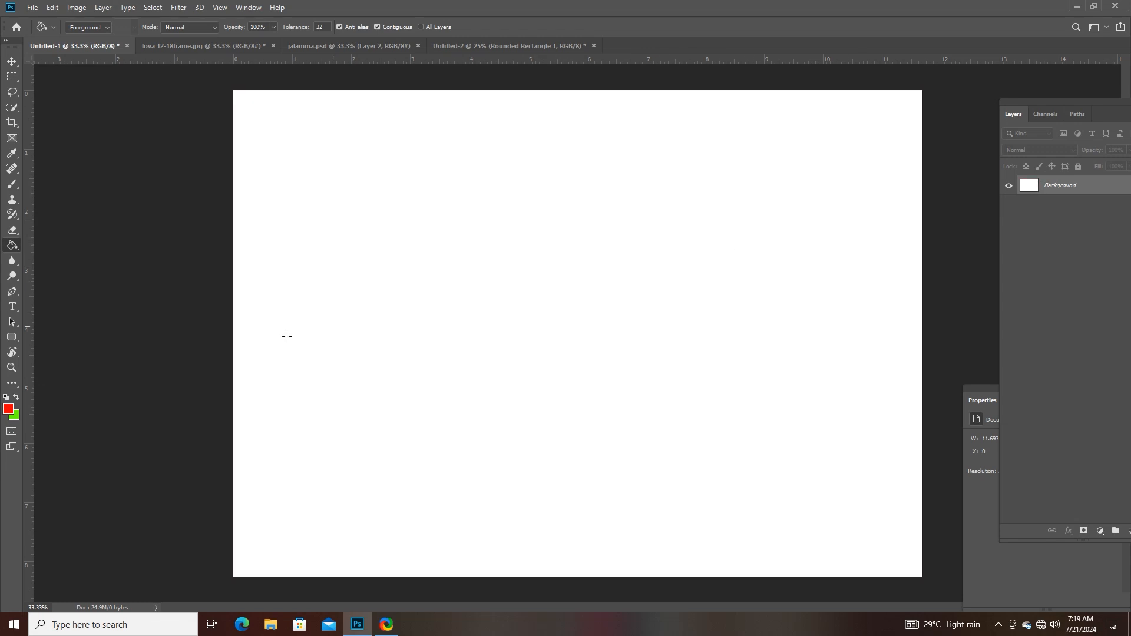
- Try filling the white background with a blue foreground colour using the Paint Bucket, and undo the fill
{"action": "left_click", "coordinate": [9, 409]}
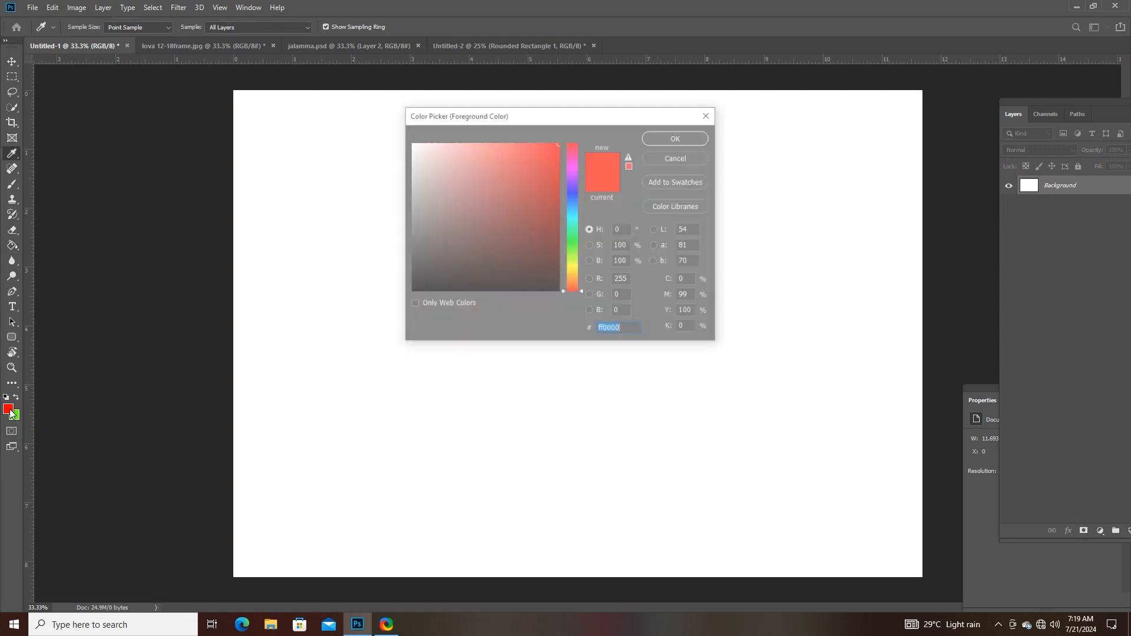
{"action": "left_click", "coordinate": [573, 195]}
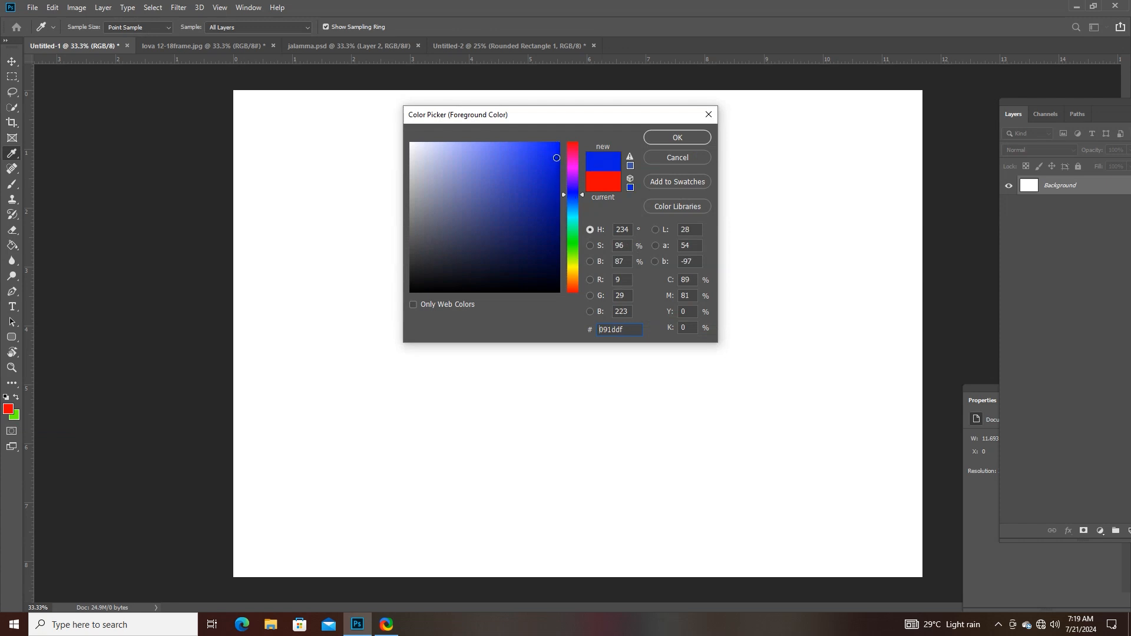
{"action": "left_click", "coordinate": [659, 140]}
{"action": "left_click", "coordinate": [554, 226]}
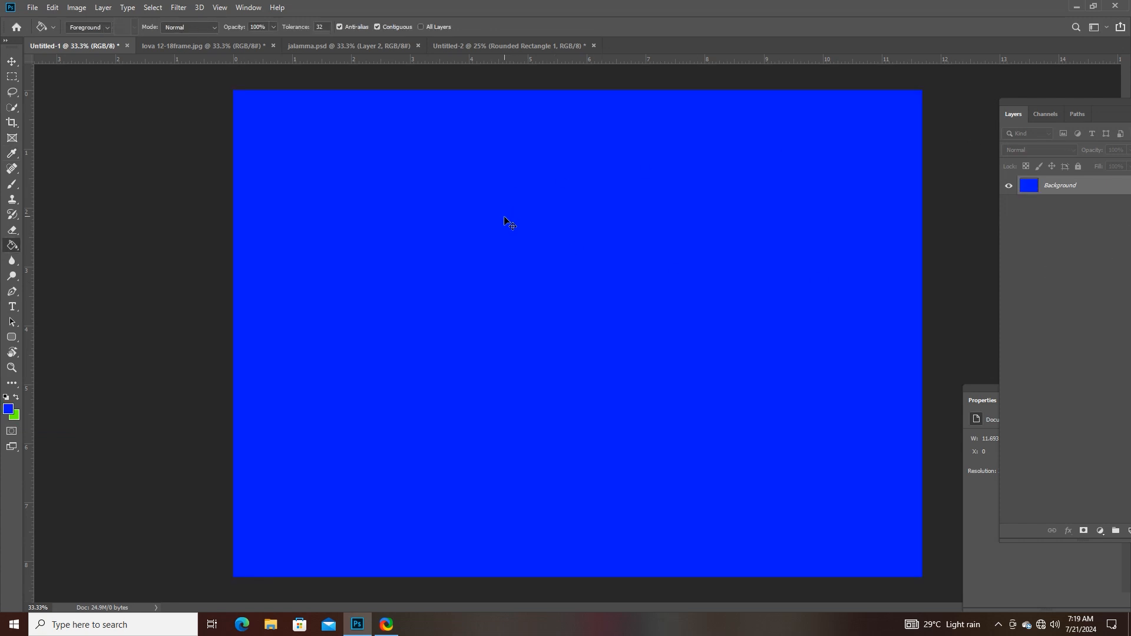
{"action": "key", "text": "ctrl+z"}
- Set the foreground colour to yellow ffd800 for the Paint Bucket, try filling the white background with it and undo the fill
{"action": "right_click", "coordinate": [12, 246]}
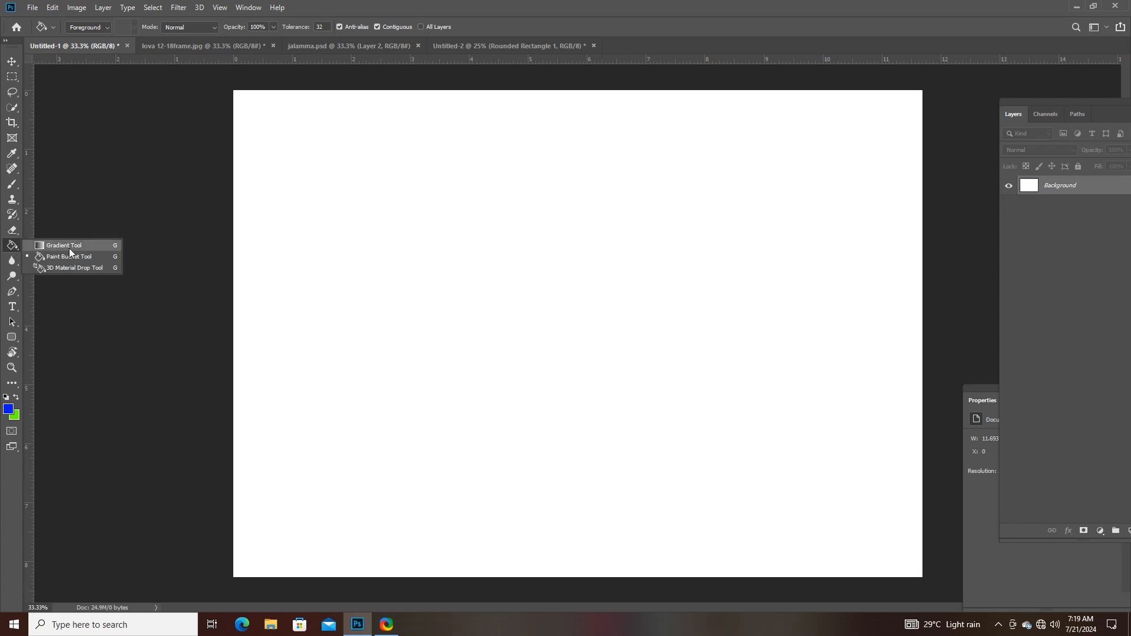
{"action": "left_click", "coordinate": [72, 257]}
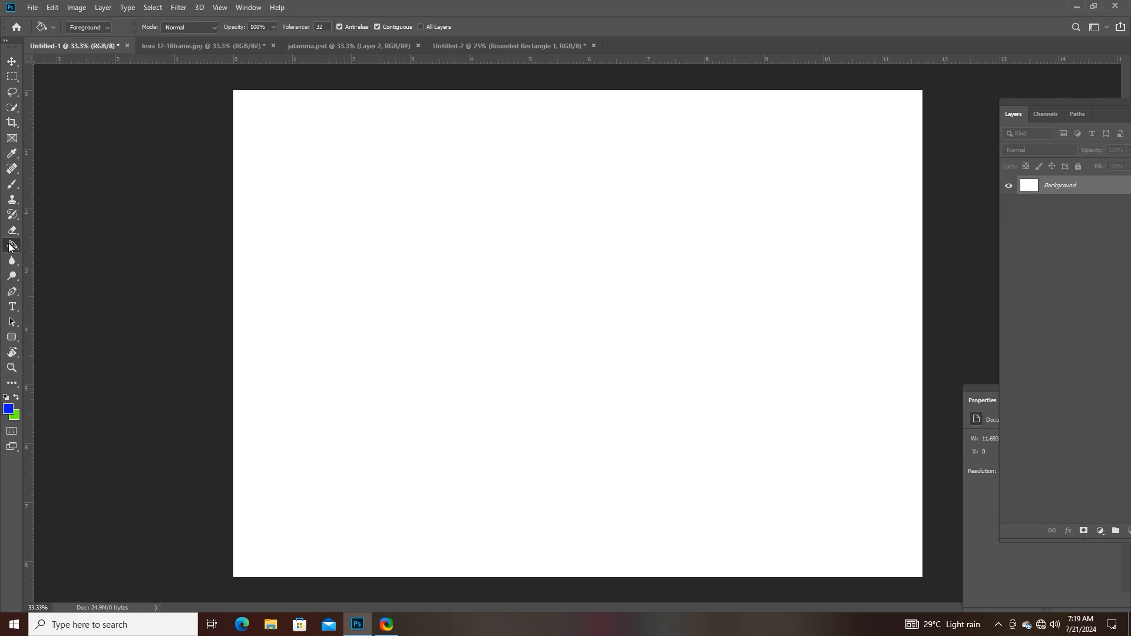
{"action": "right_click", "coordinate": [12, 246]}
{"action": "left_click", "coordinate": [73, 256]}
{"action": "left_click", "coordinate": [9, 409]}
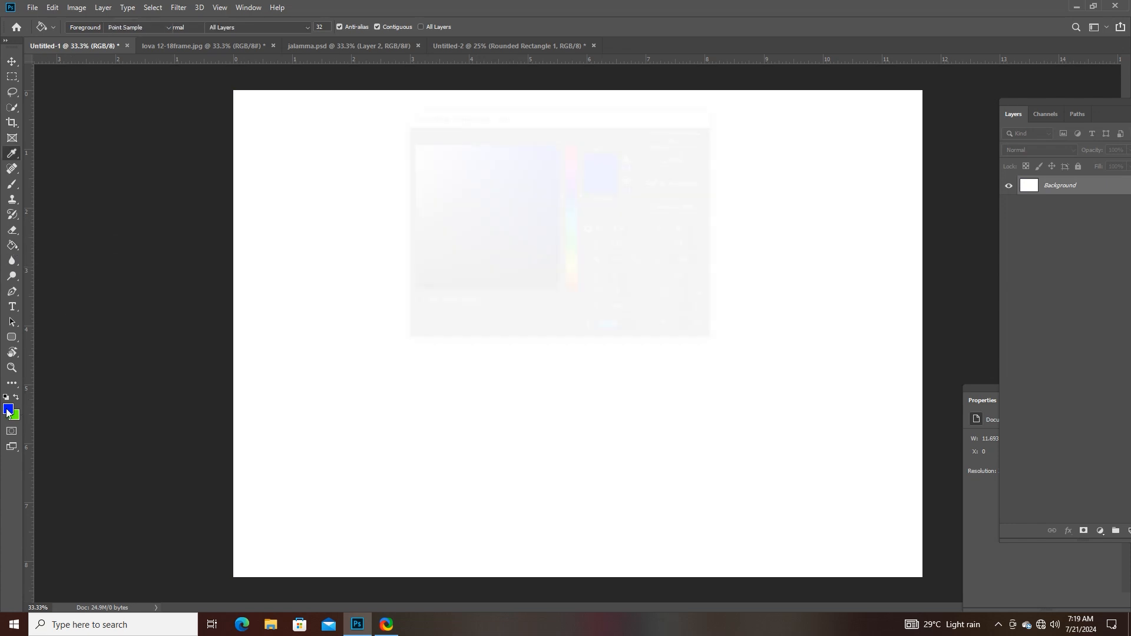
{"action": "mouse_move", "coordinate": [519, 213]}
{"action": "left_mouse_down"}
{"action": "mouse_move", "coordinate": [569, 246]}
{"action": "mouse_move", "coordinate": [571, 271]}
{"action": "left_mouse_up"}
{"action": "left_click_drag", "start_coordinate": [525, 188], "coordinate": [599, 135]}
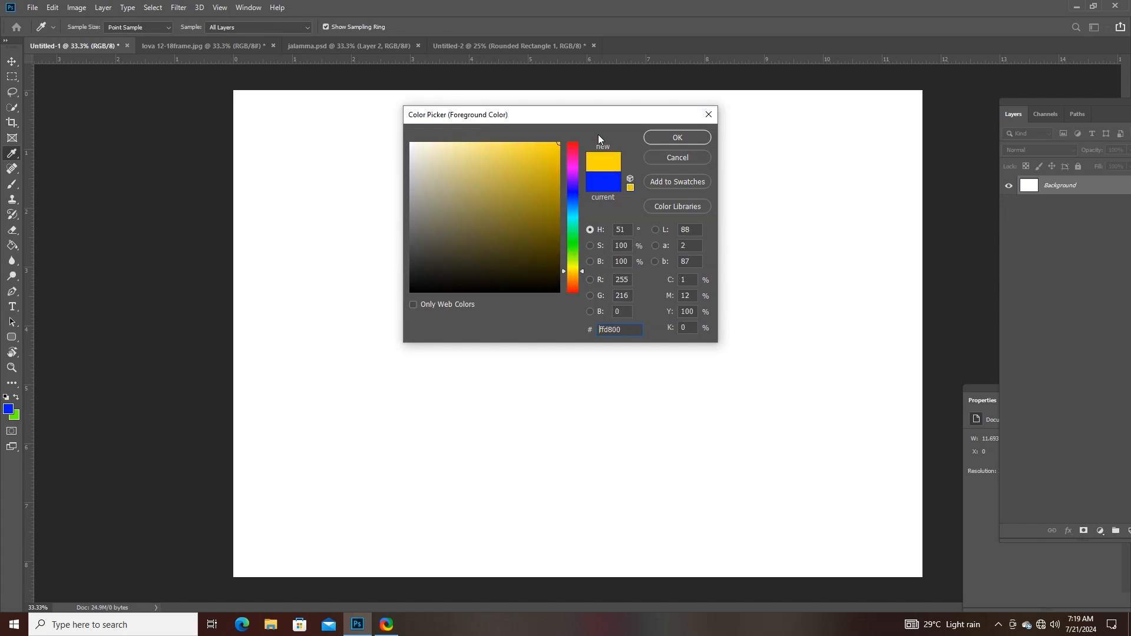
{"action": "left_click", "coordinate": [654, 137]}
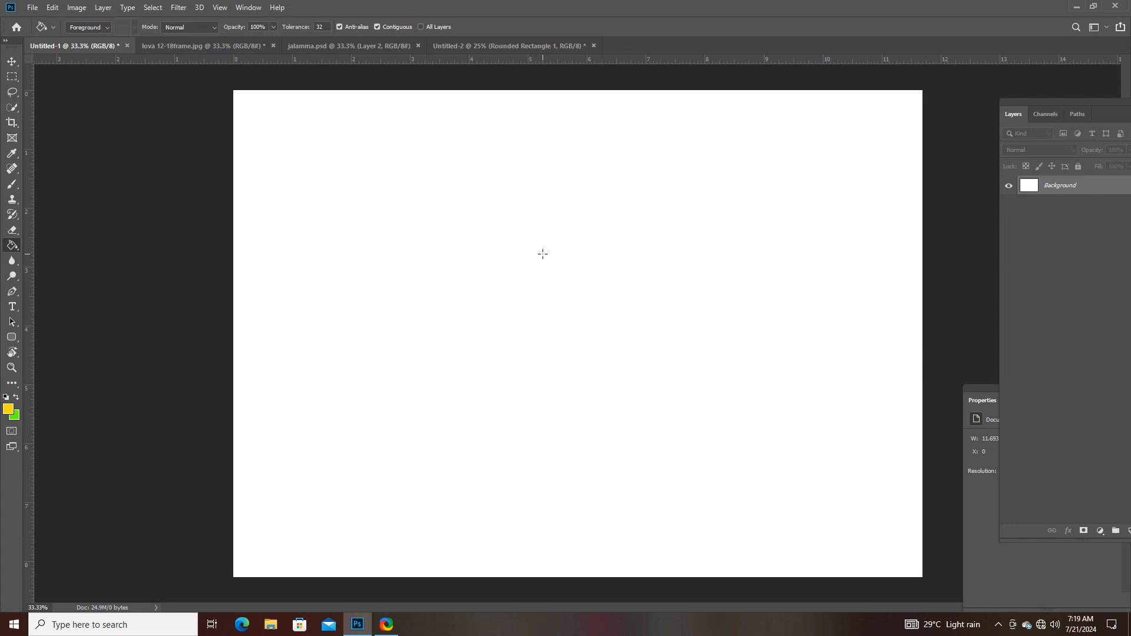
{"action": "left_click", "coordinate": [518, 272]}
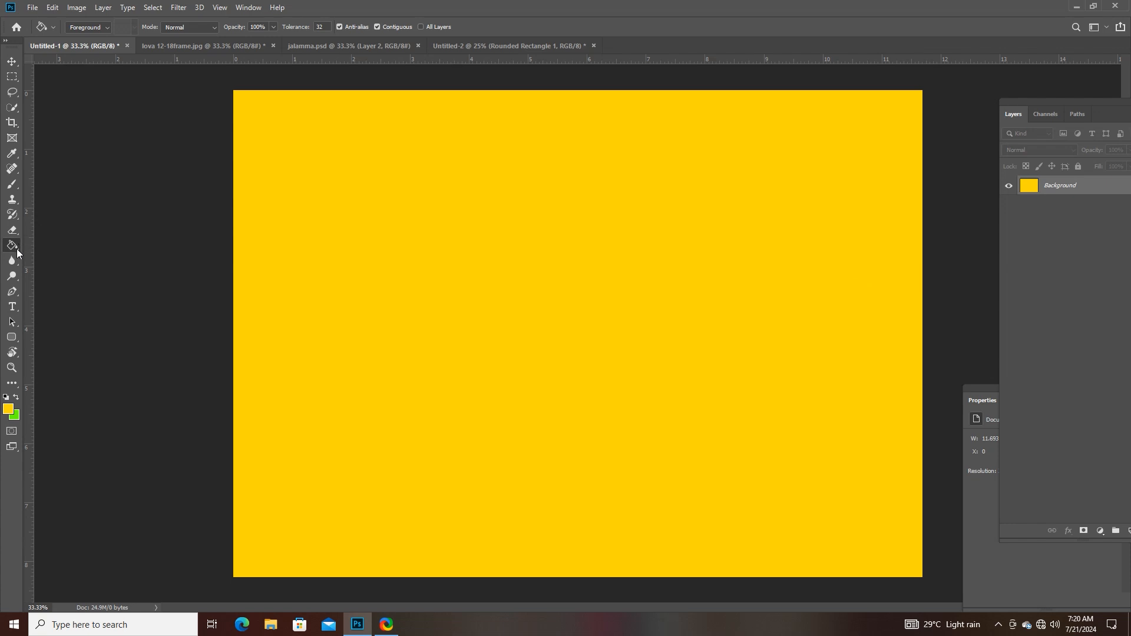
{"action": "key", "text": "ctrl+z"}
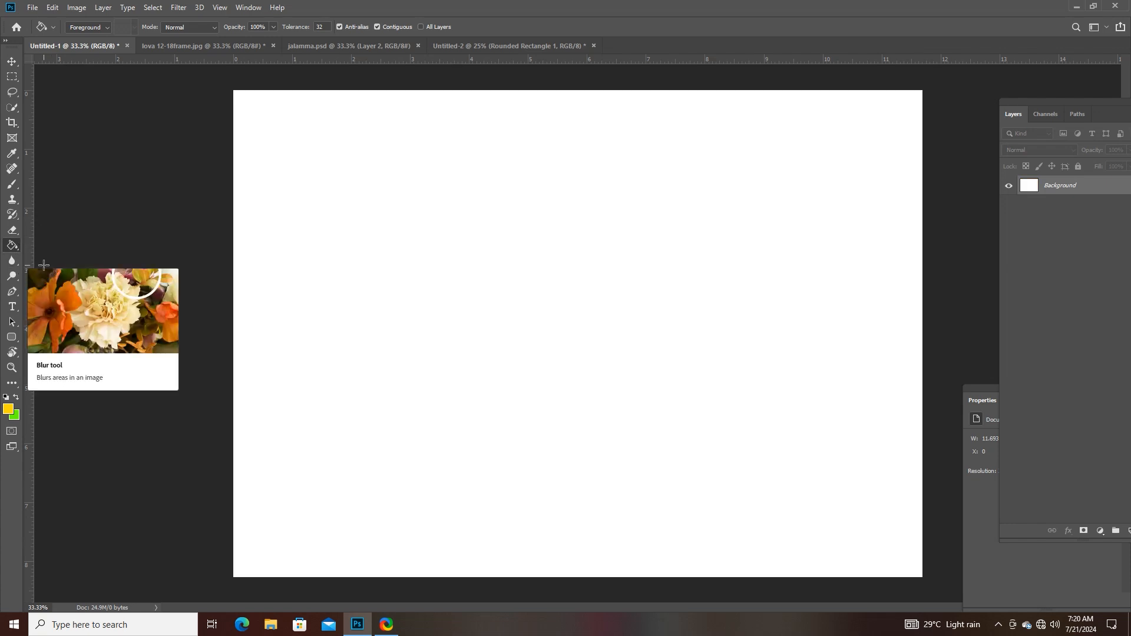
- Select the Blur tool from the blur, sharpen and smudge tool group
{"action": "left_click", "coordinate": [12, 264]}
{"action": "left_click_drag", "start_coordinate": [11, 265], "coordinate": [36, 260]}
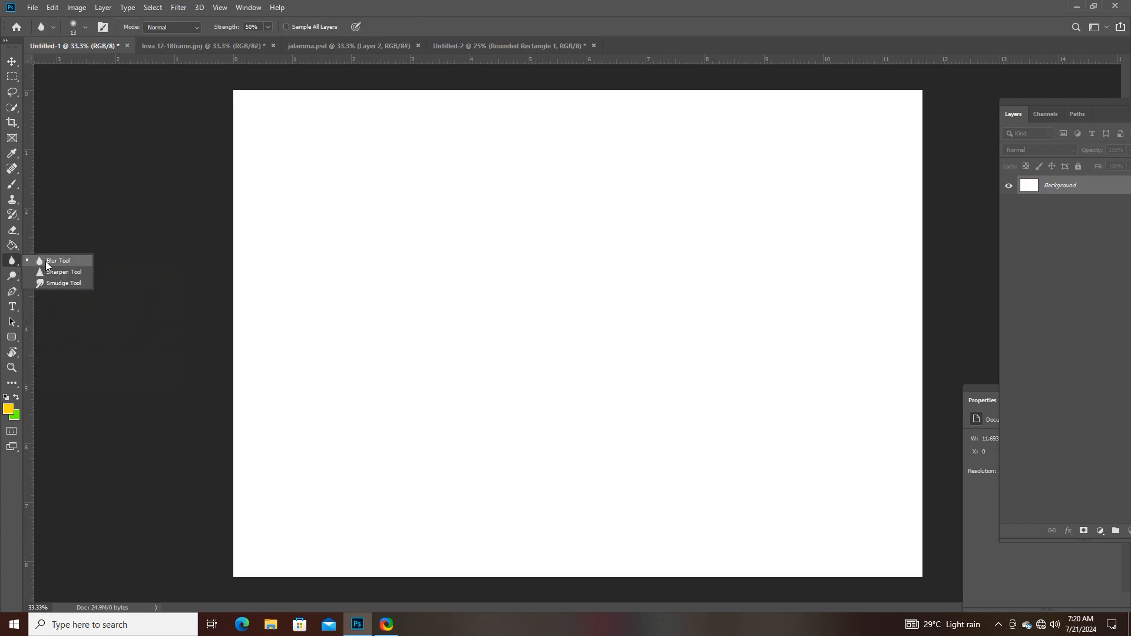
{"action": "left_click", "coordinate": [45, 260]}
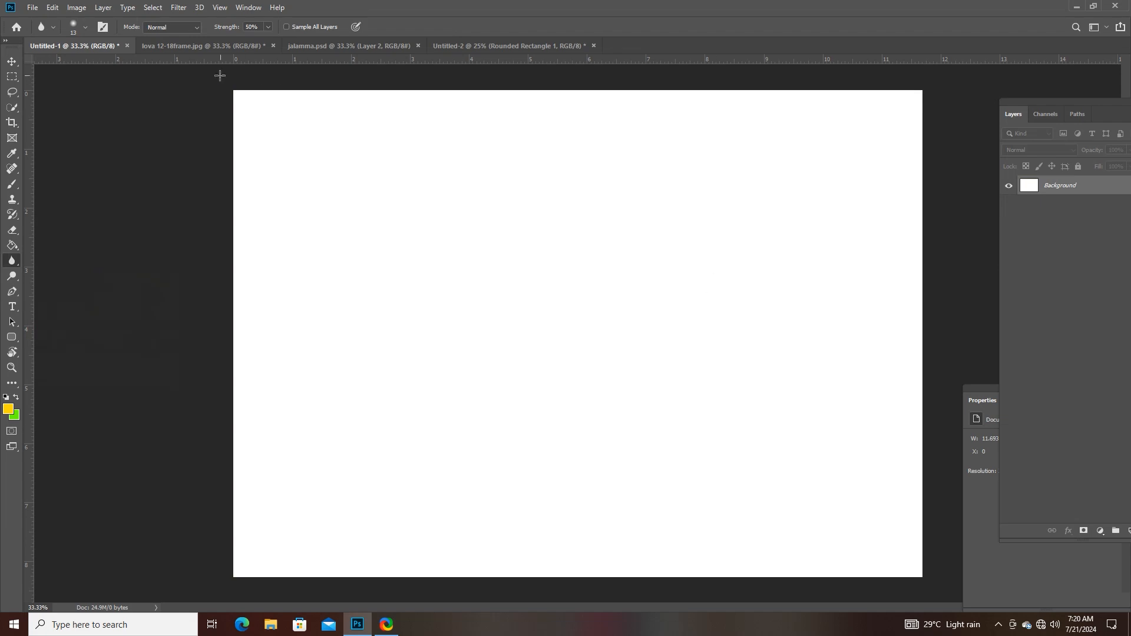
- Look through the open documents and bring up the framed 12-18 portrait JPG of the woman's face for retouching
{"action": "left_click", "coordinate": [258, 45]}
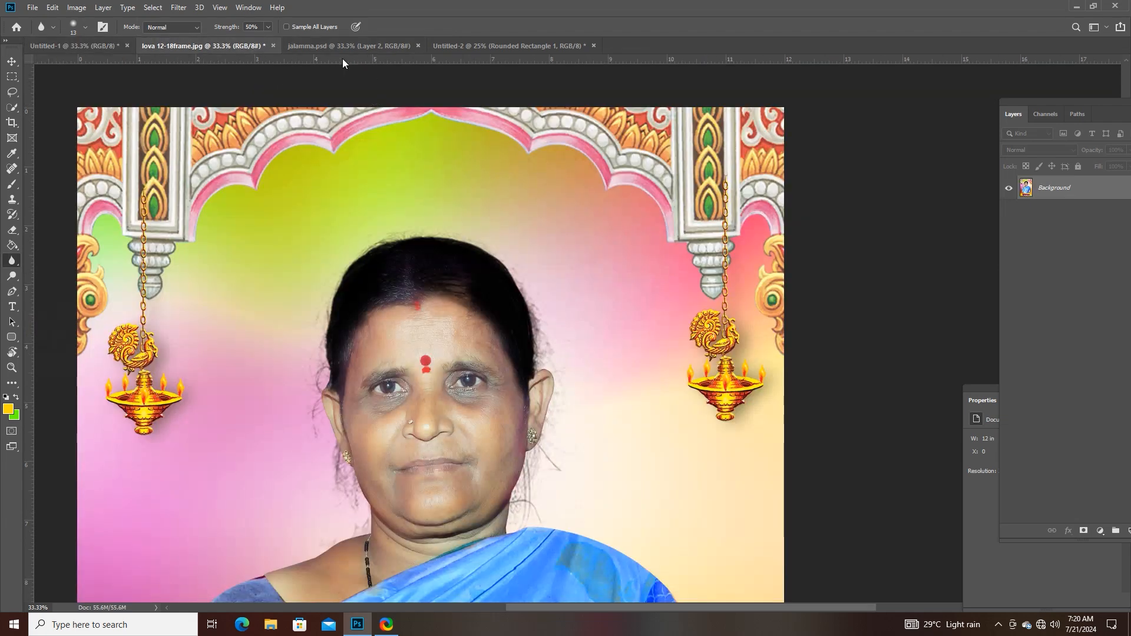
{"action": "left_click", "coordinate": [365, 46]}
{"action": "left_click", "coordinate": [484, 45]}
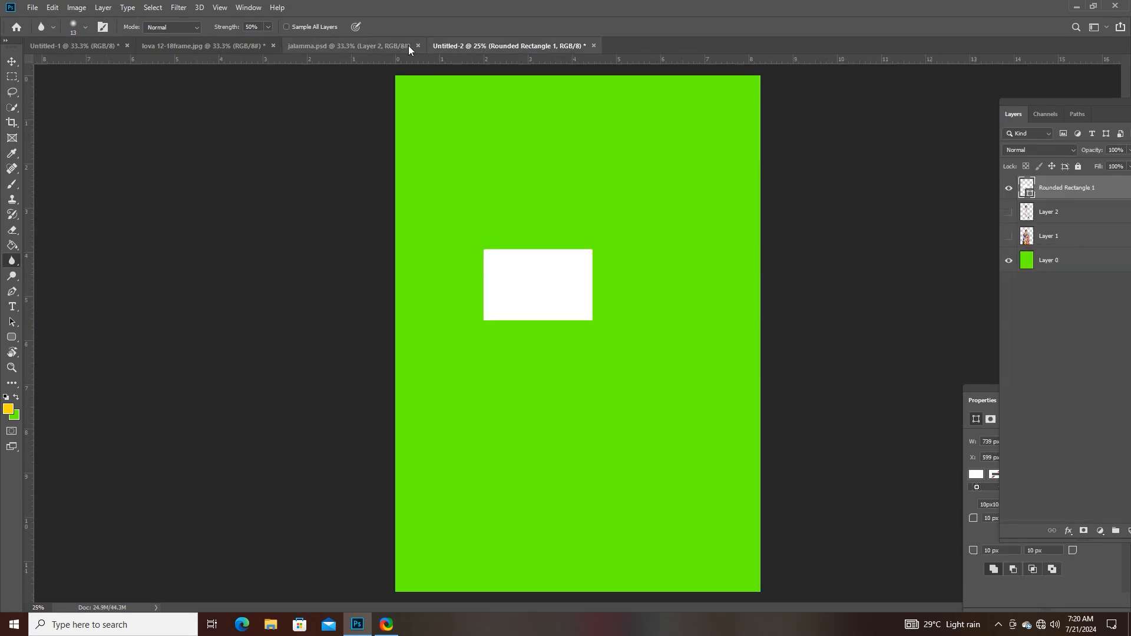
{"action": "left_click", "coordinate": [400, 45]}
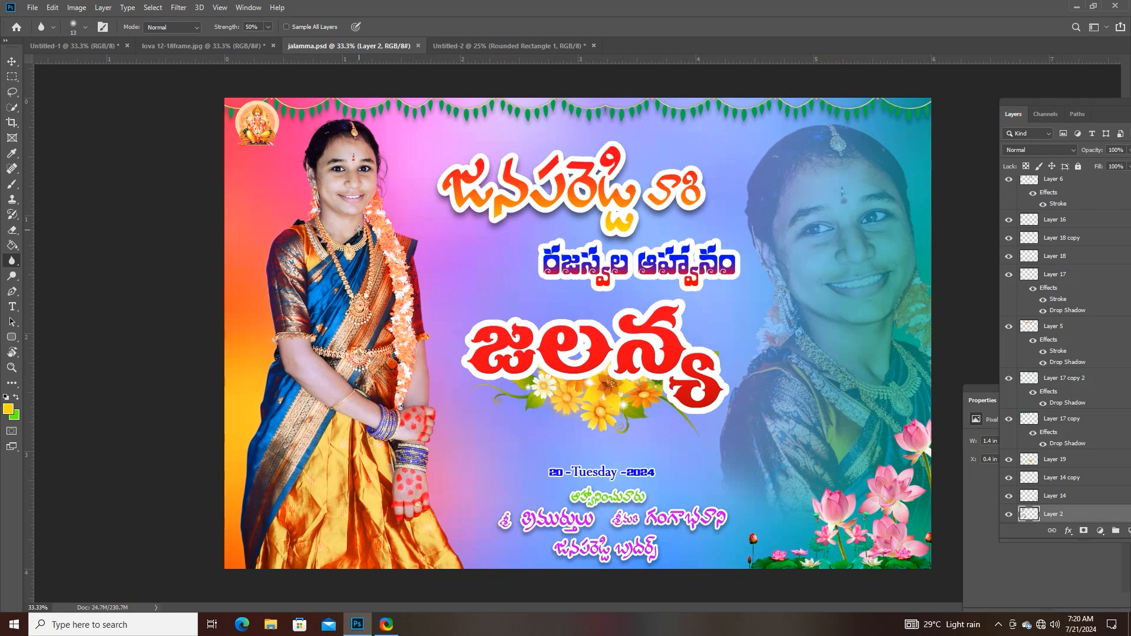
{"action": "left_click", "coordinate": [221, 50]}
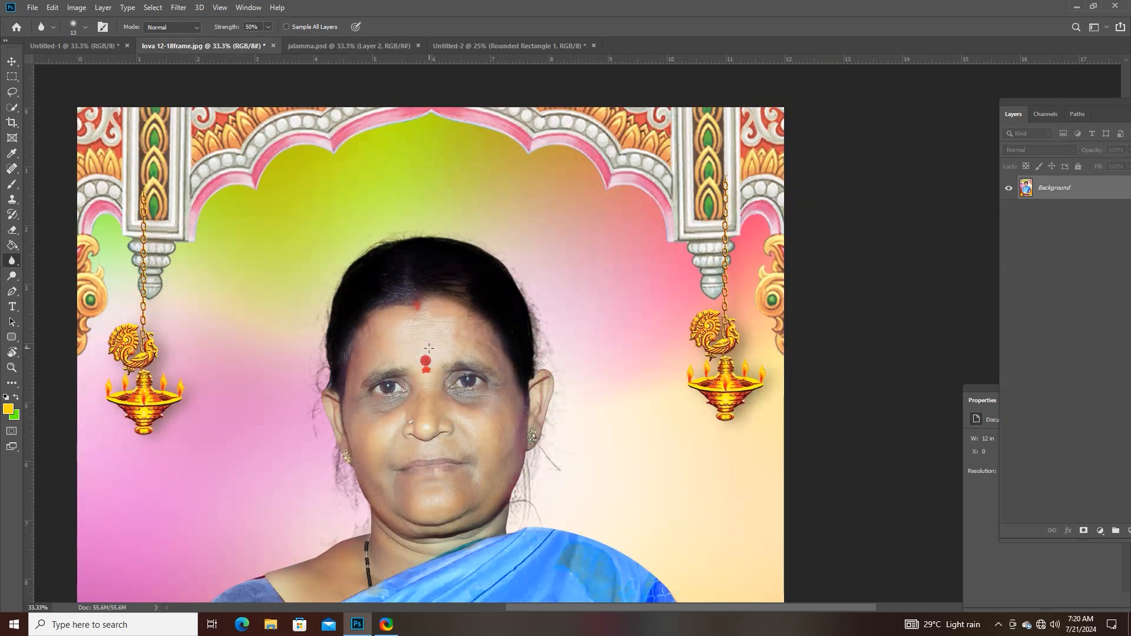
{"action": "key", "text": "ctrl+plus"}
{"action": "key", "text": "ctrl+plus"}
{"action": "key", "text": "ctrl+plus"}
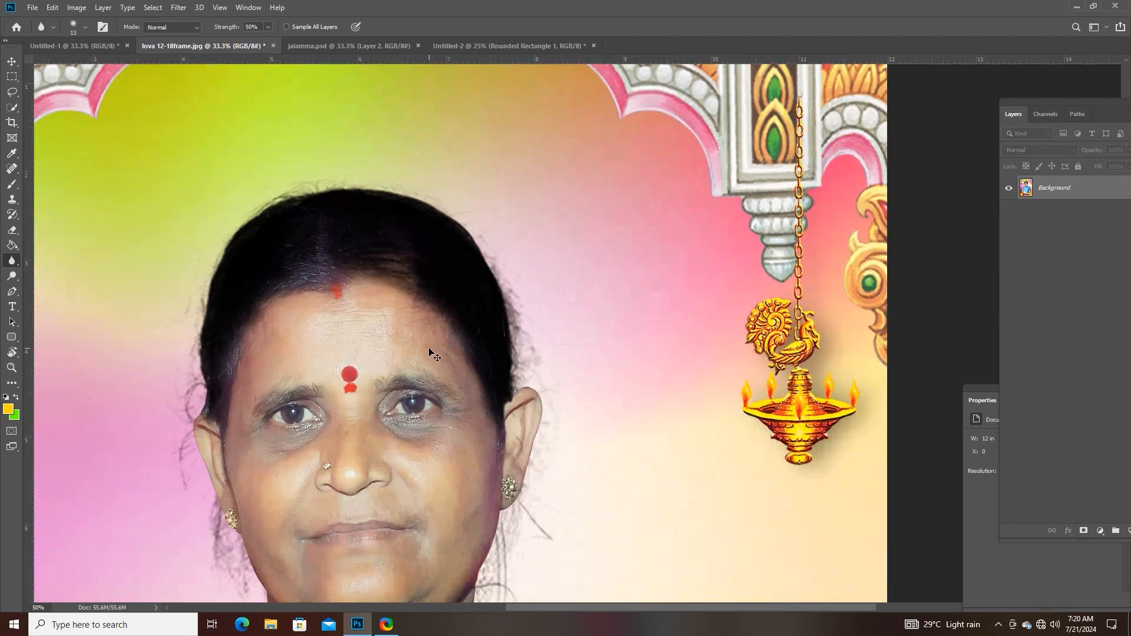
{"action": "left_click_drag", "start_coordinate": [506, 252], "coordinate": [506, 252]}
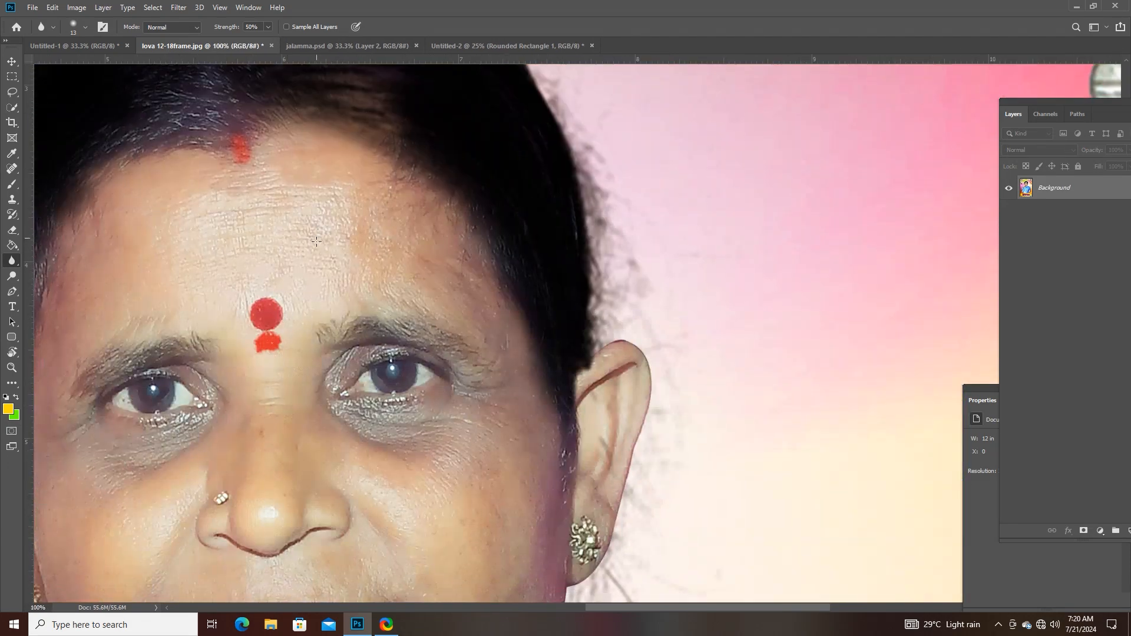
- Set the Blur tool's strength to 77%
{"action": "left_click", "coordinate": [265, 28]}
{"action": "left_click", "coordinate": [284, 40]}
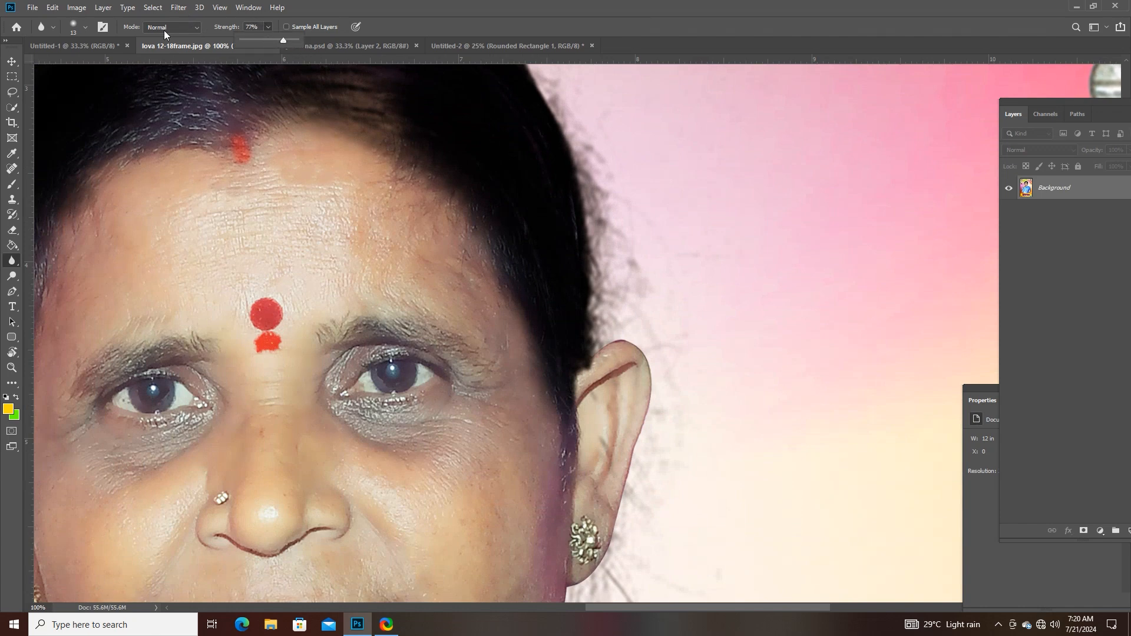
{"action": "left_click", "coordinate": [251, 219]}
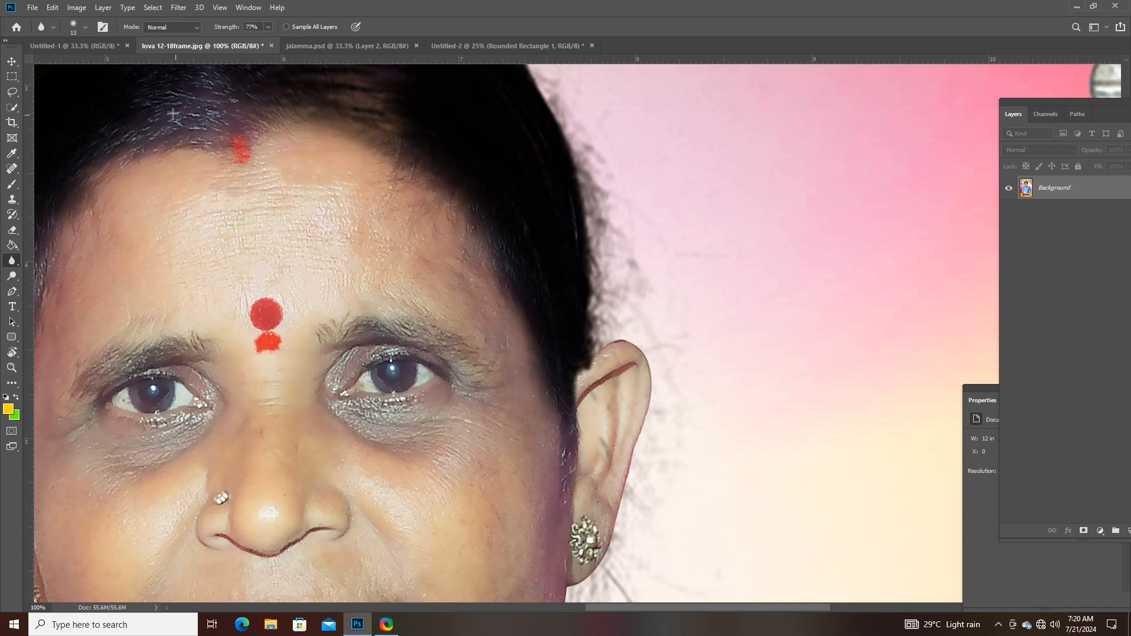
- Try a 58 px brush size for the Blur tool
{"action": "left_click", "coordinate": [102, 33]}
{"action": "left_click", "coordinate": [102, 32]}
{"action": "left_click", "coordinate": [85, 27]}
{"action": "left_click_drag", "start_coordinate": [70, 65], "coordinate": [87, 63]}
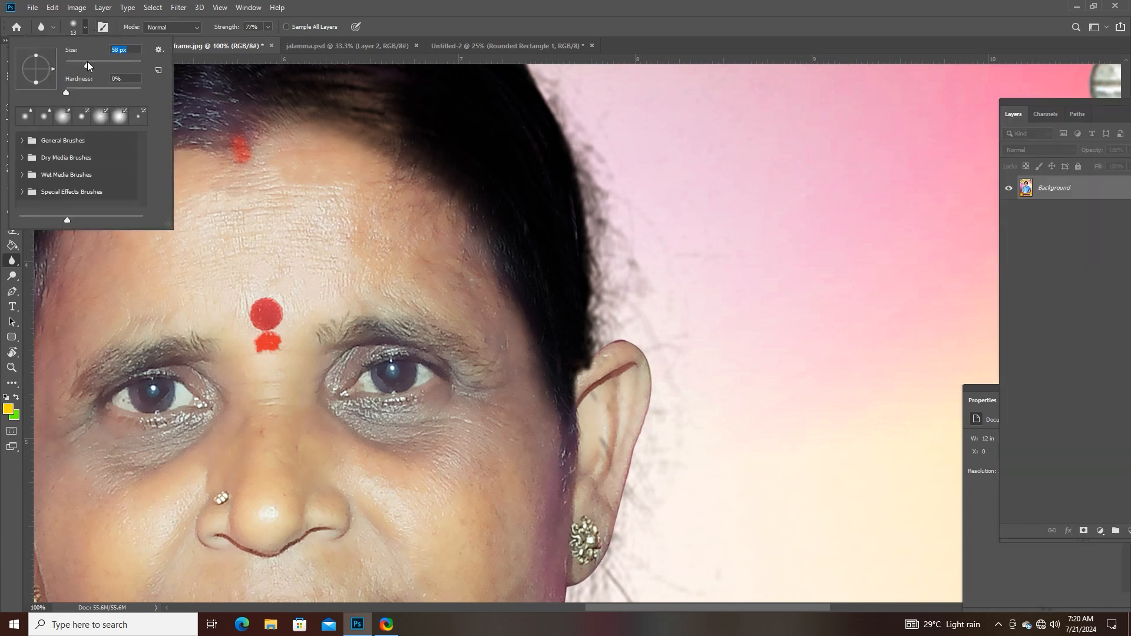
{"action": "left_click", "coordinate": [331, 195]}
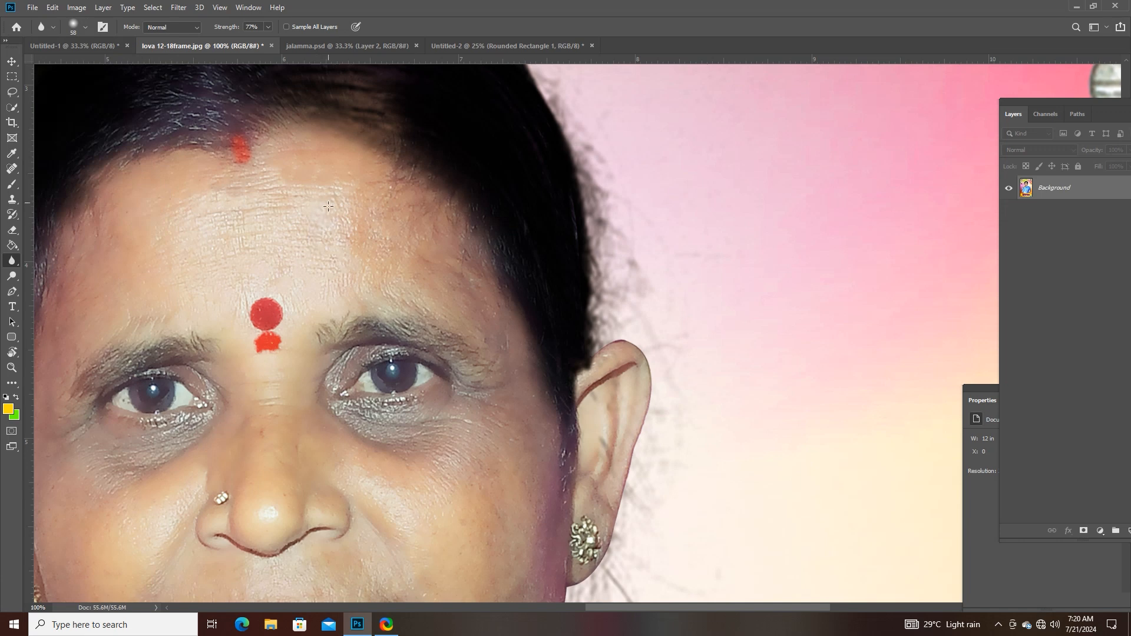
- Set the Blur brush size to 171 px and blur part of the upper forehead skin
{"action": "left_click", "coordinate": [85, 27]}
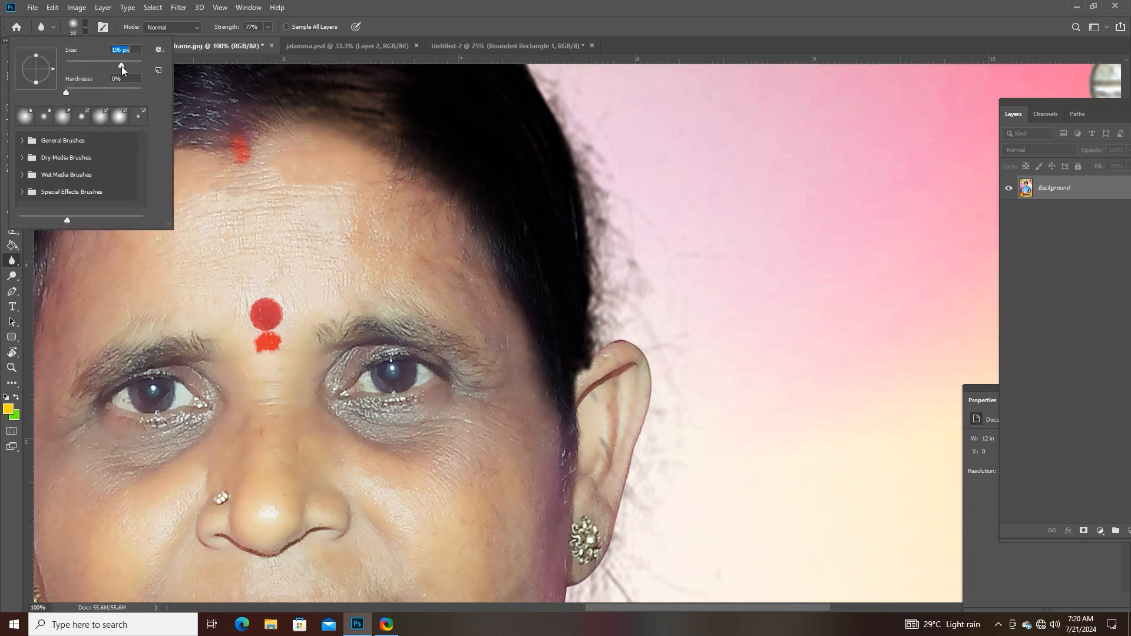
{"action": "left_click_drag", "start_coordinate": [121, 66], "coordinate": [117, 68]}
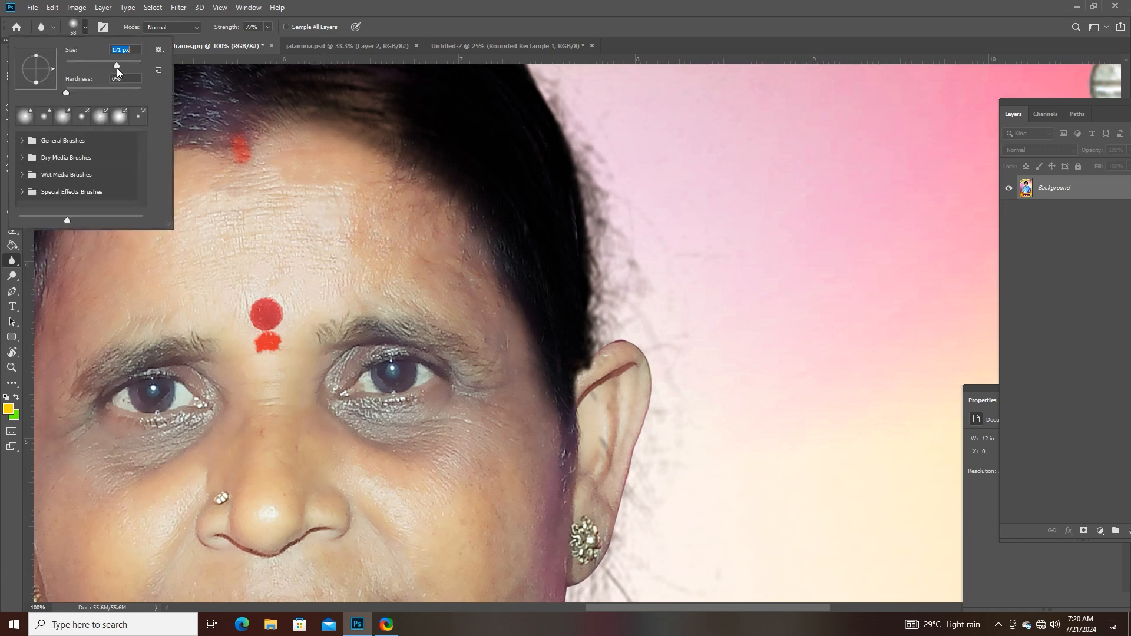
{"action": "right_click", "coordinate": [15, 262]}
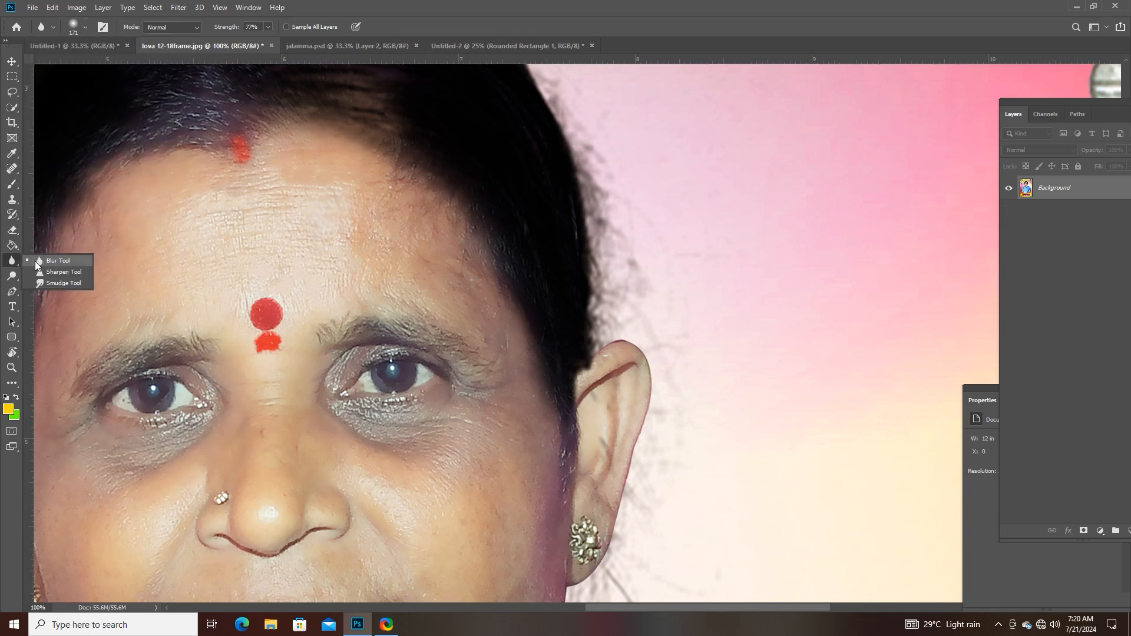
{"action": "left_click", "coordinate": [37, 260]}
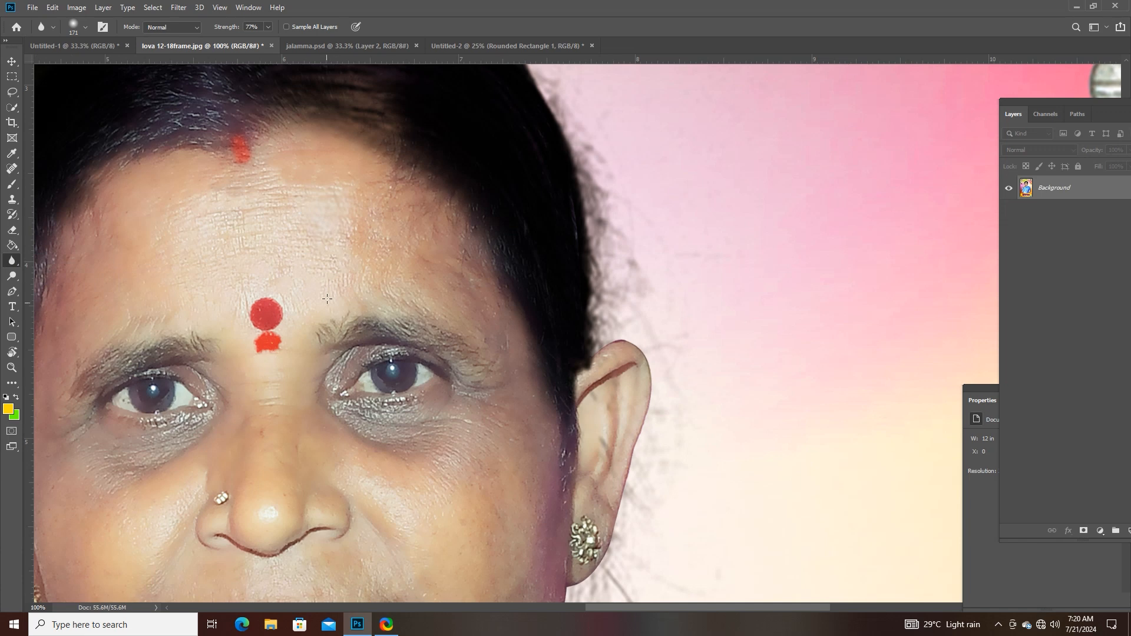
{"action": "key", "text": "ctrl+plus"}
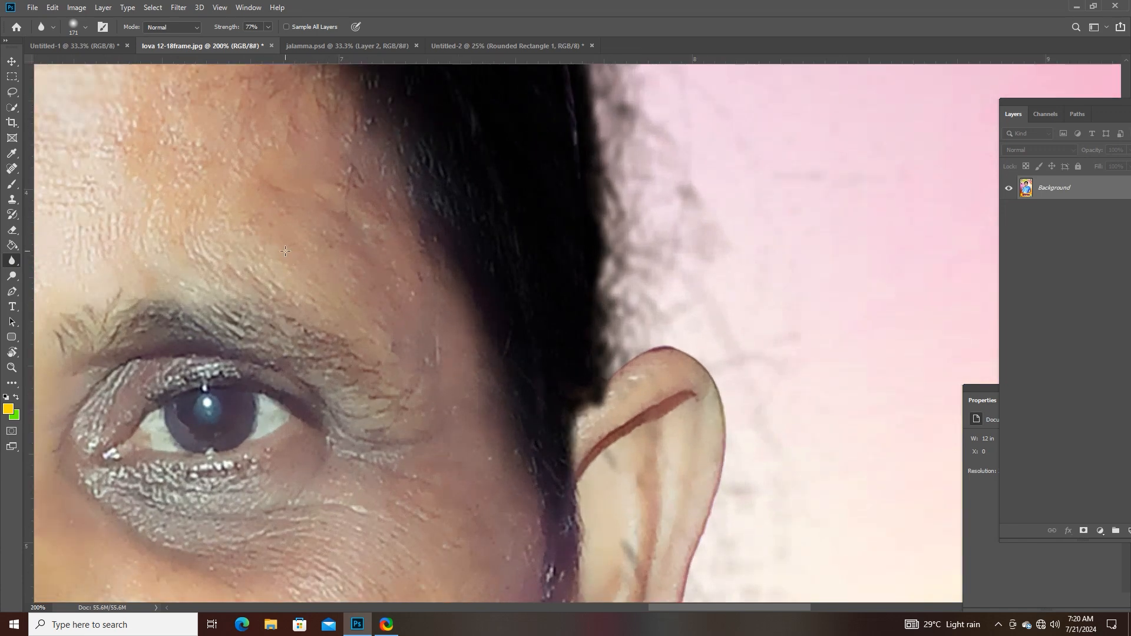
{"action": "left_click_drag", "start_coordinate": [166, 288], "coordinate": [598, 437]}
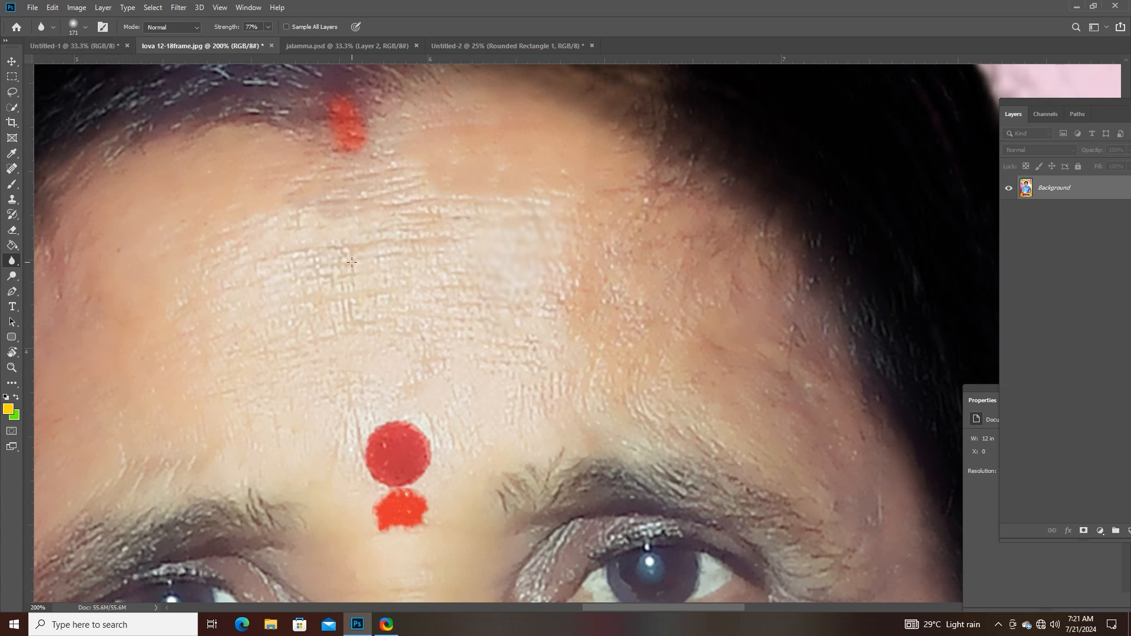
- Enlarge the Blur brush to 400 px and soften the wrinkles across the middle of the forehead
{"action": "key", "text": "]"}
{"action": "key", "text": "]"}
{"action": "key", "text": "]"}
{"action": "key", "text": "ctrl+plus"}
{"action": "key", "text": "ctrl+plus"}
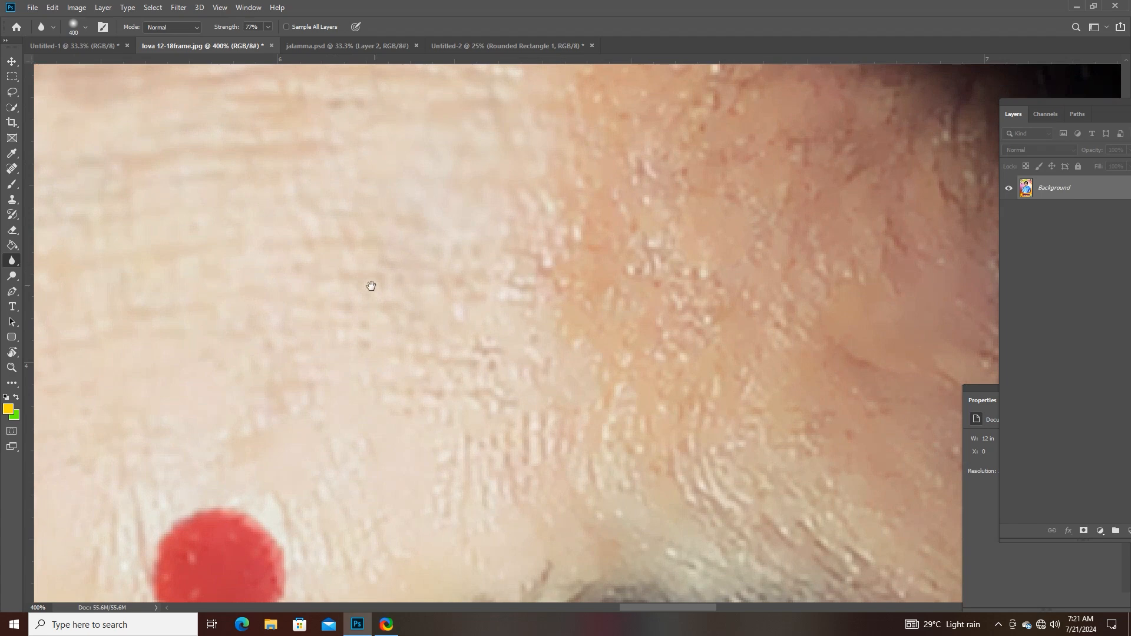
{"action": "left_click_drag", "start_coordinate": [315, 280], "coordinate": [457, 184]}
{"action": "left_click_drag", "start_coordinate": [417, 252], "coordinate": [466, 361]}
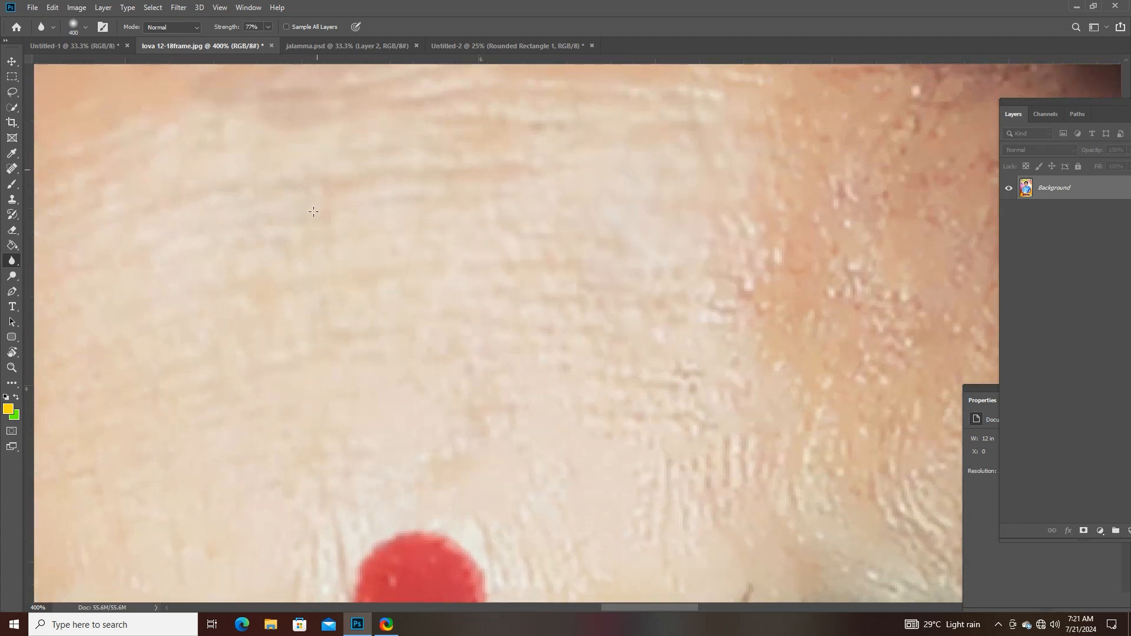
{"action": "left_click_drag", "start_coordinate": [494, 311], "coordinate": [46, 259]}
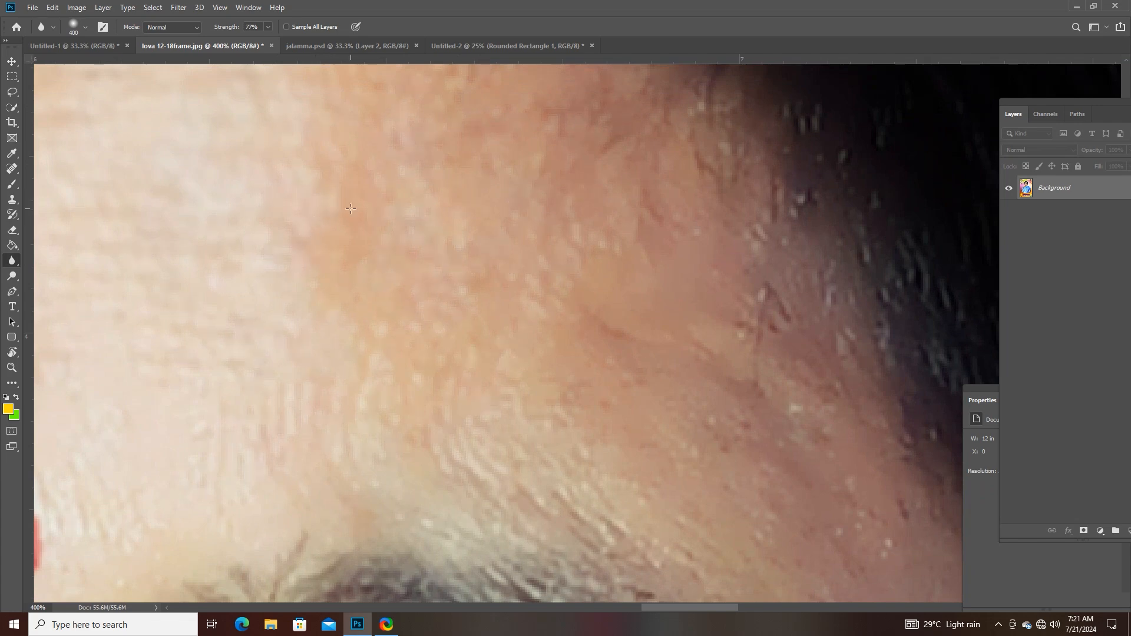
- Blur the rough skin at the side of the forehead and around the eye, and review the whole portrait
{"action": "left_click_drag", "start_coordinate": [306, 421], "coordinate": [501, 150]}
{"action": "left_click_drag", "start_coordinate": [487, 298], "coordinate": [872, 460]}
{"action": "left_click_drag", "start_coordinate": [365, 135], "coordinate": [367, 365]}
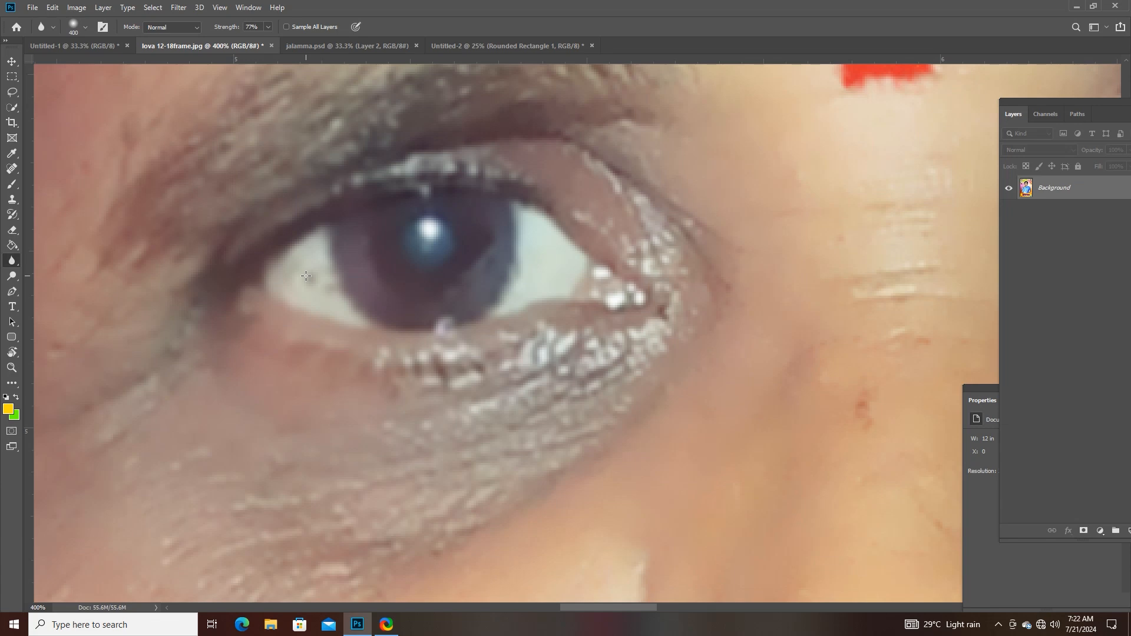
{"action": "key", "text": "ctrl+minus"}
{"action": "key", "text": "ctrl+minus"}
{"action": "key", "text": "ctrl+minus"}
{"action": "key", "text": "ctrl+minus"}
{"action": "key", "text": "ctrl+minus"}
{"action": "key", "text": "ctrl+minus"}
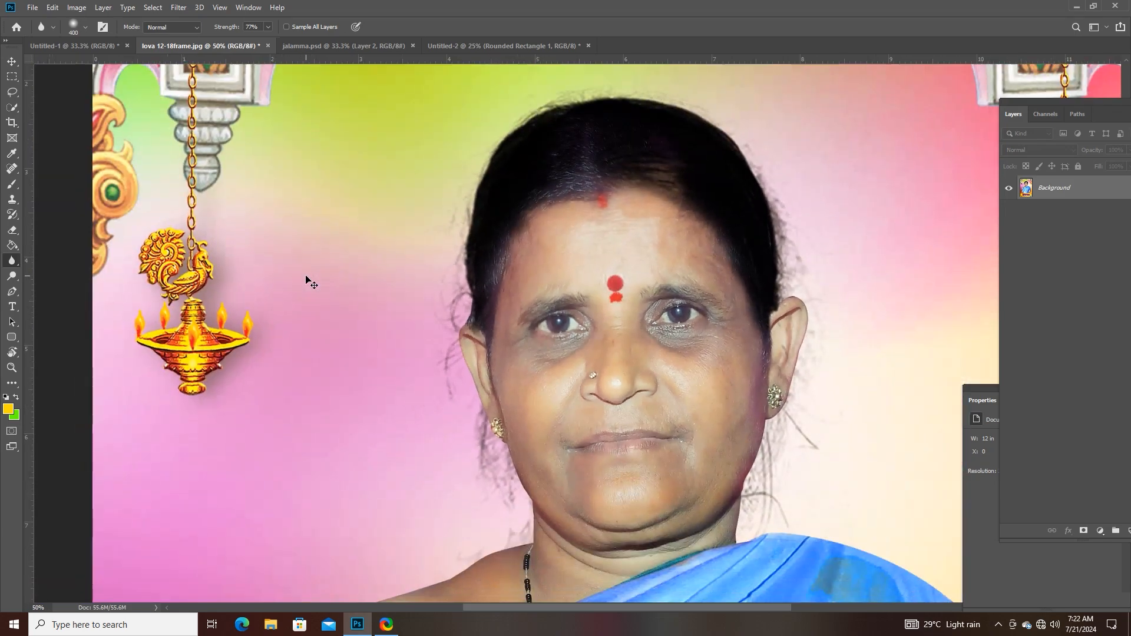
{"action": "key", "text": "ctrl+minus"}
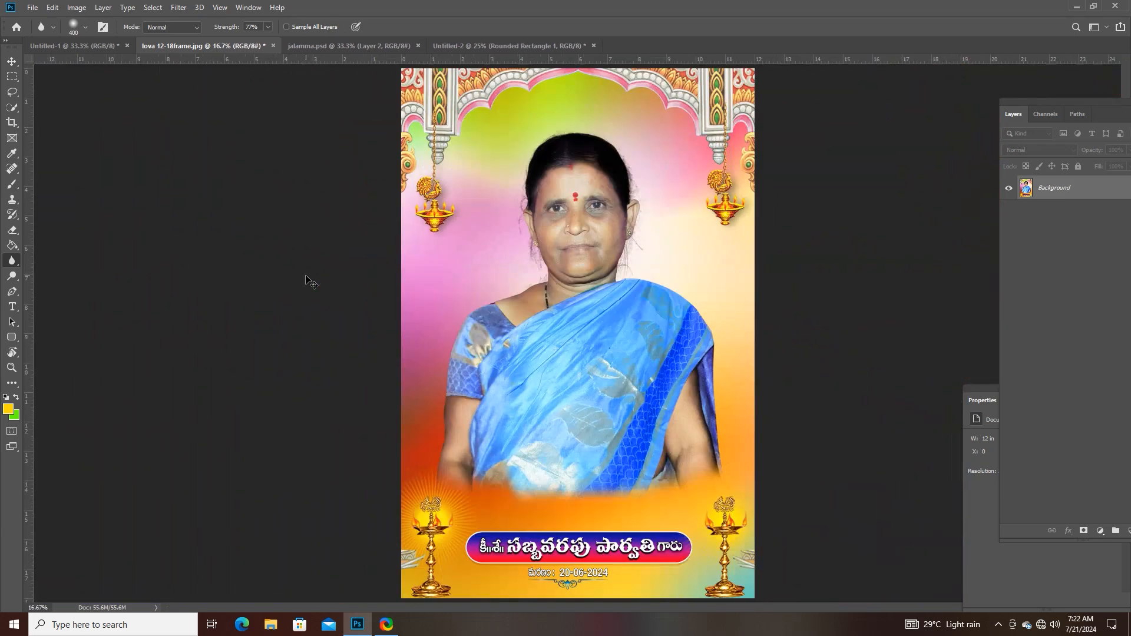
- Select the Sharpen tool for use on the blue saree fabric
{"action": "right_click", "coordinate": [10, 263]}
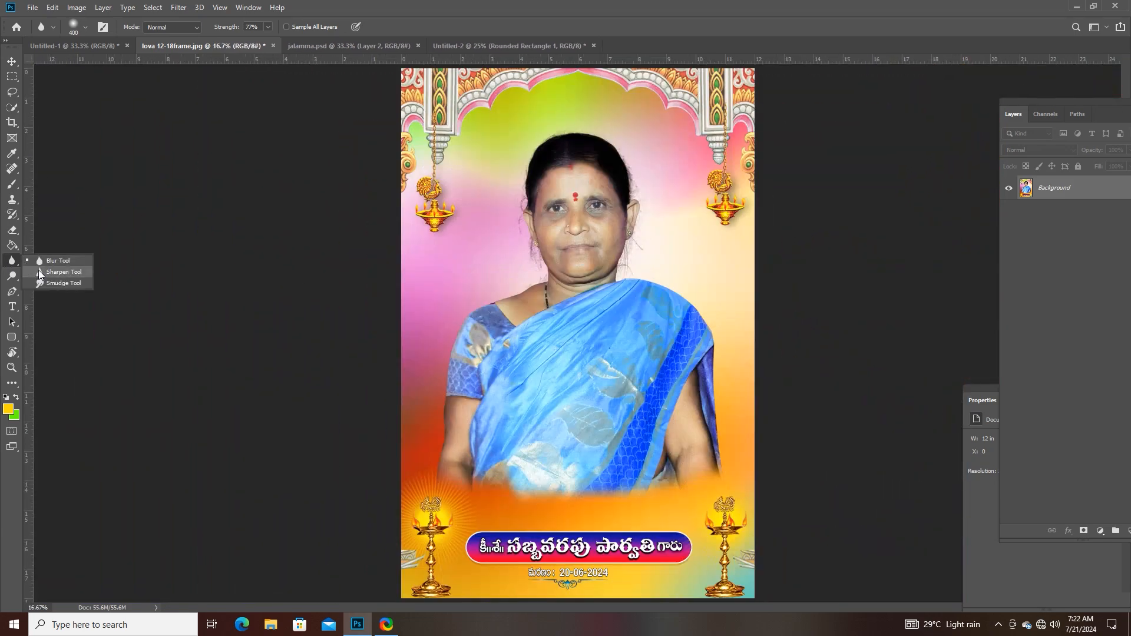
{"action": "left_click", "coordinate": [46, 273]}
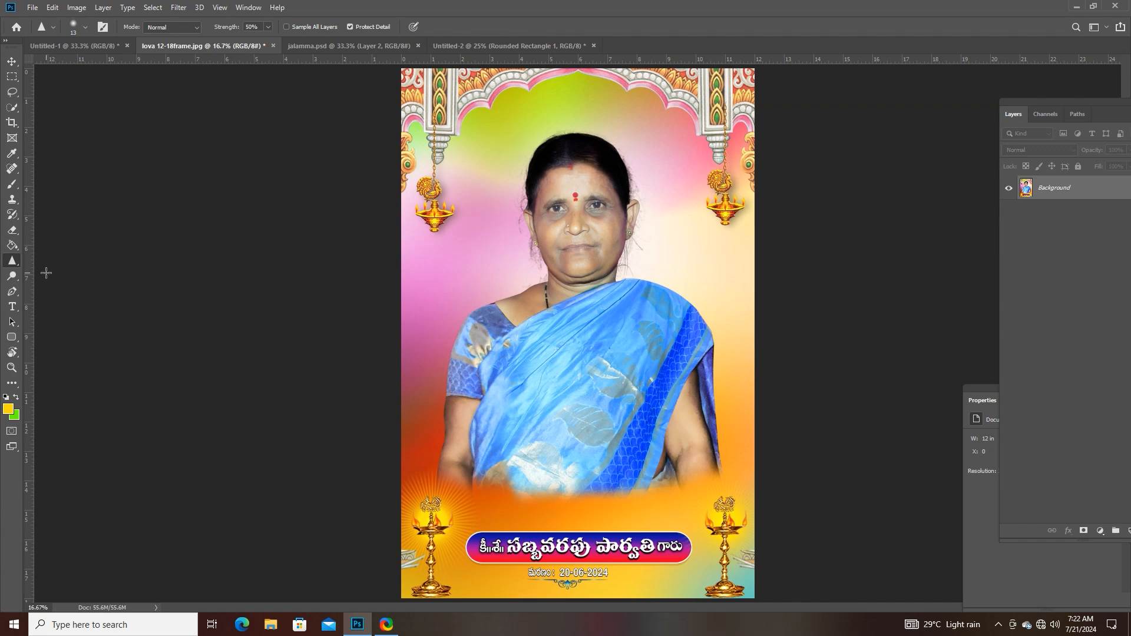
{"action": "key", "text": "ctrl+plus"}
{"action": "key", "text": "ctrl+plus"}
{"action": "key", "text": "ctrl+plus"}
{"action": "key", "text": "ctrl+plus"}
{"action": "key", "text": "ctrl+plus"}
{"action": "key", "text": "ctrl+plus"}
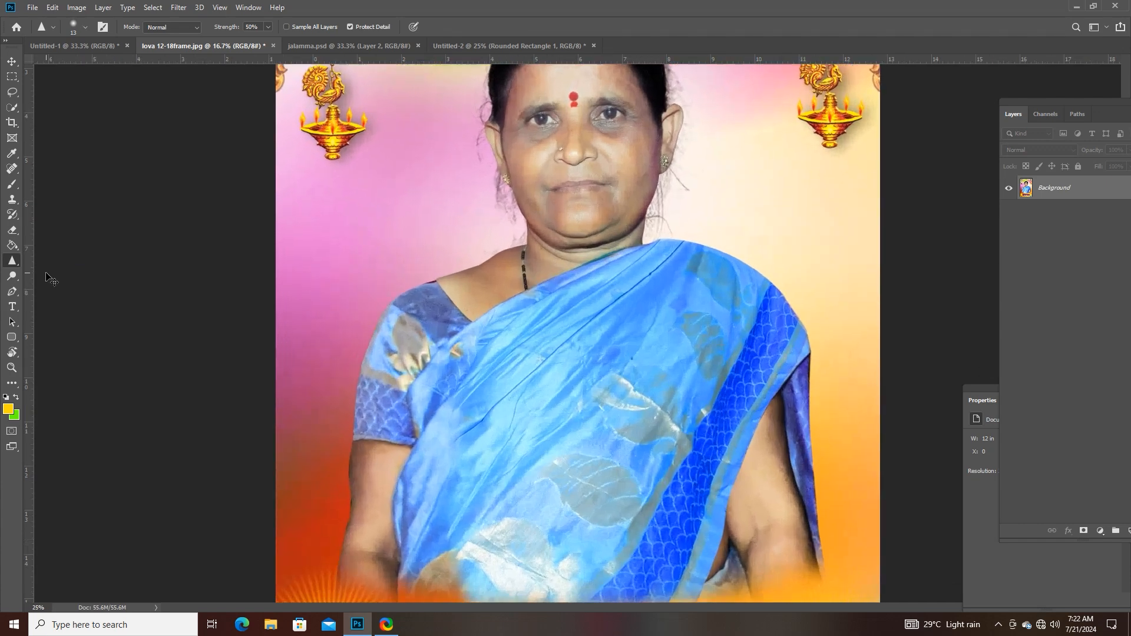
{"action": "key", "text": "ctrl+plus"}
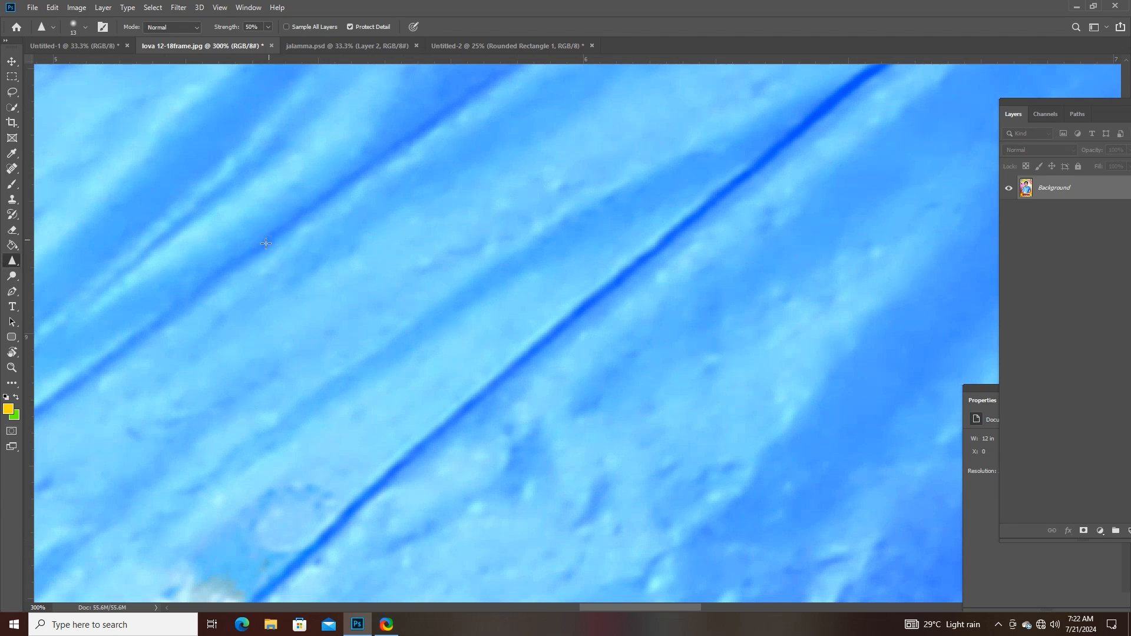
- Select the Smudge tool and smudge a section of the dark fold line in the blue saree
{"action": "right_click", "coordinate": [13, 261]}
{"action": "left_click", "coordinate": [56, 285]}
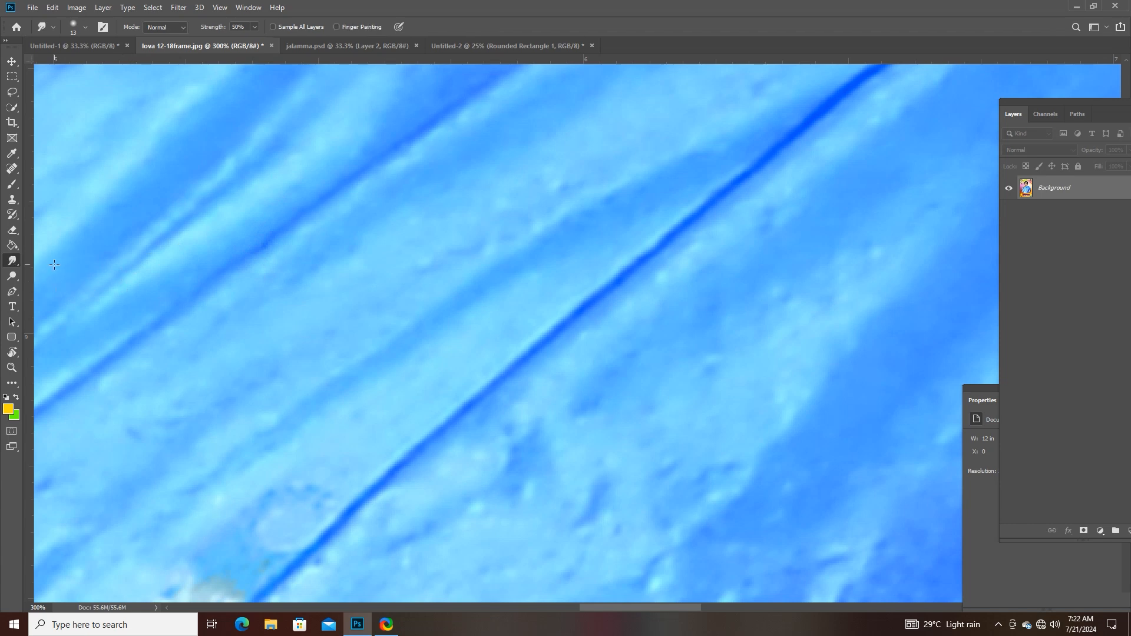
{"action": "mouse_move", "coordinate": [164, 327]}
{"action": "left_mouse_down"}
{"action": "mouse_move", "coordinate": [283, 225]}
{"action": "mouse_move", "coordinate": [236, 268]}
{"action": "mouse_move", "coordinate": [229, 296]}
{"action": "left_mouse_up"}
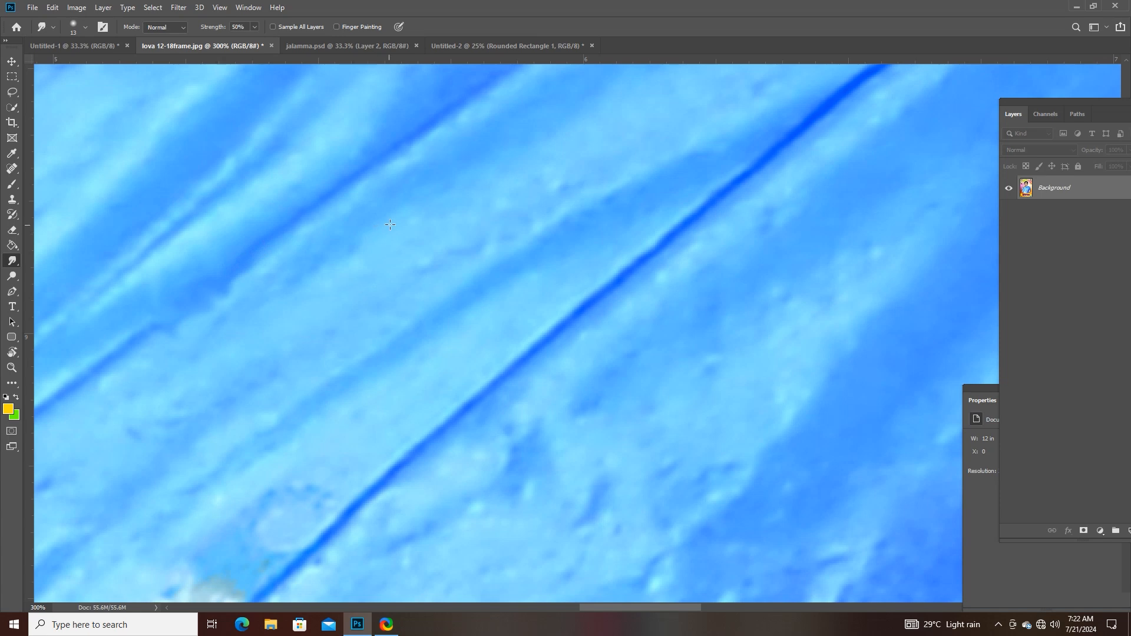
- Smudge the bright, textured skin highlight on the woman's chin with the Smudge tool at 50% strength
{"action": "left_click_drag", "start_coordinate": [437, 162], "coordinate": [401, 460]}
{"action": "left_click_drag", "start_coordinate": [433, 195], "coordinate": [391, 450]}
{"action": "mouse_move", "coordinate": [442, 112]}
{"action": "left_mouse_down"}
{"action": "mouse_move", "coordinate": [412, 371]}
{"action": "mouse_move", "coordinate": [495, 313]}
{"action": "mouse_move", "coordinate": [553, 444]}
{"action": "left_mouse_up"}
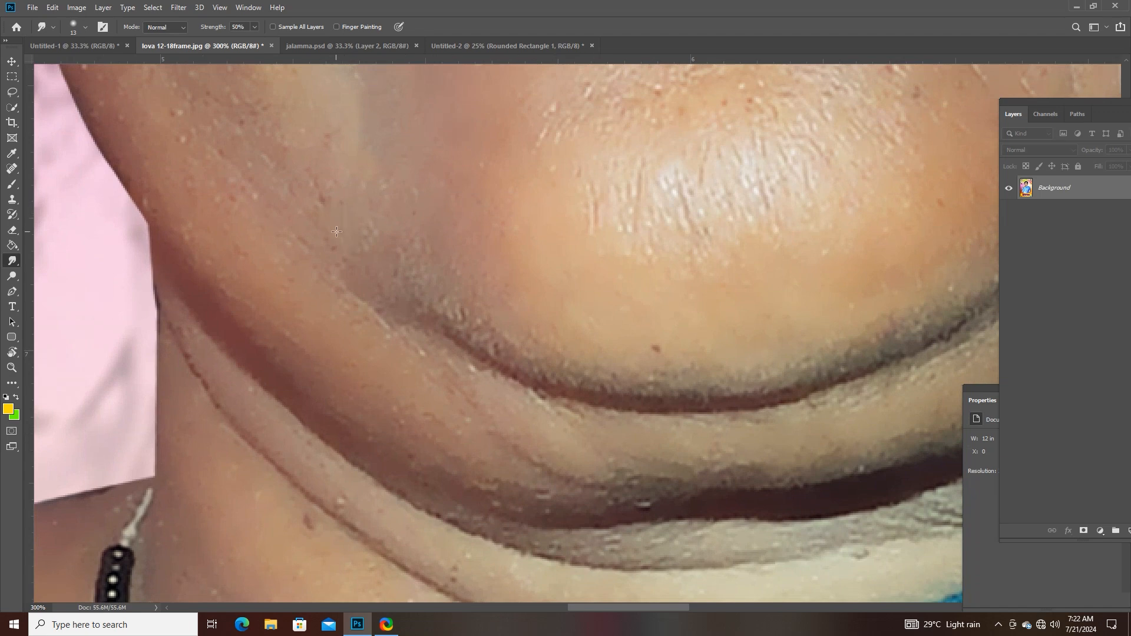
{"action": "key", "text": "ctrl+plus"}
{"action": "key", "text": "ctrl+plus"}
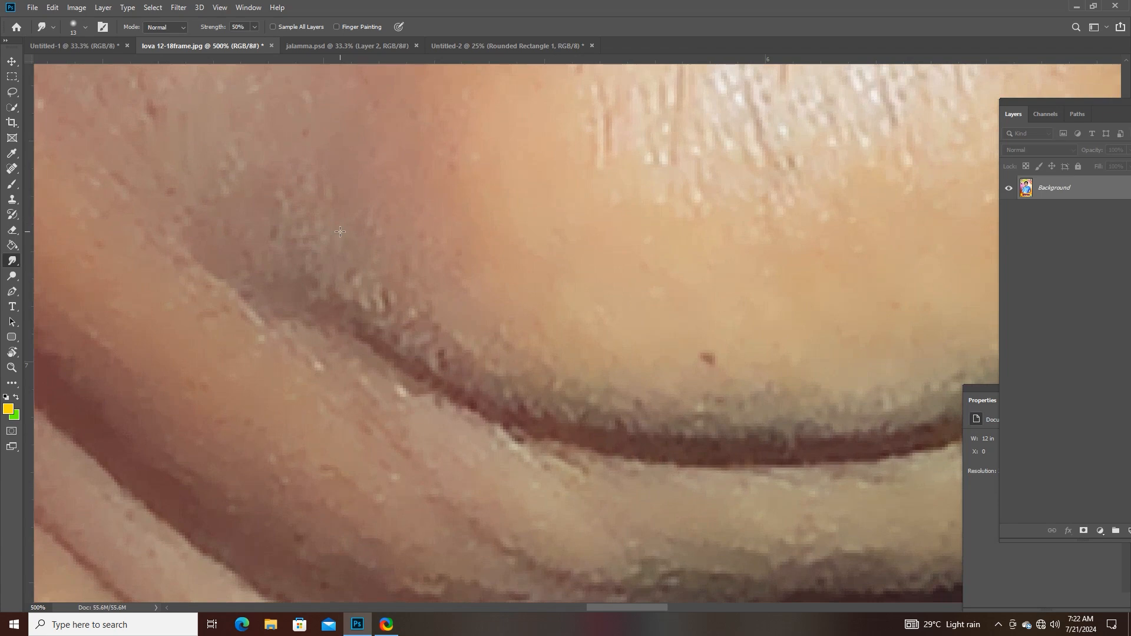
{"action": "left_click_drag", "start_coordinate": [600, 154], "coordinate": [299, 379]}
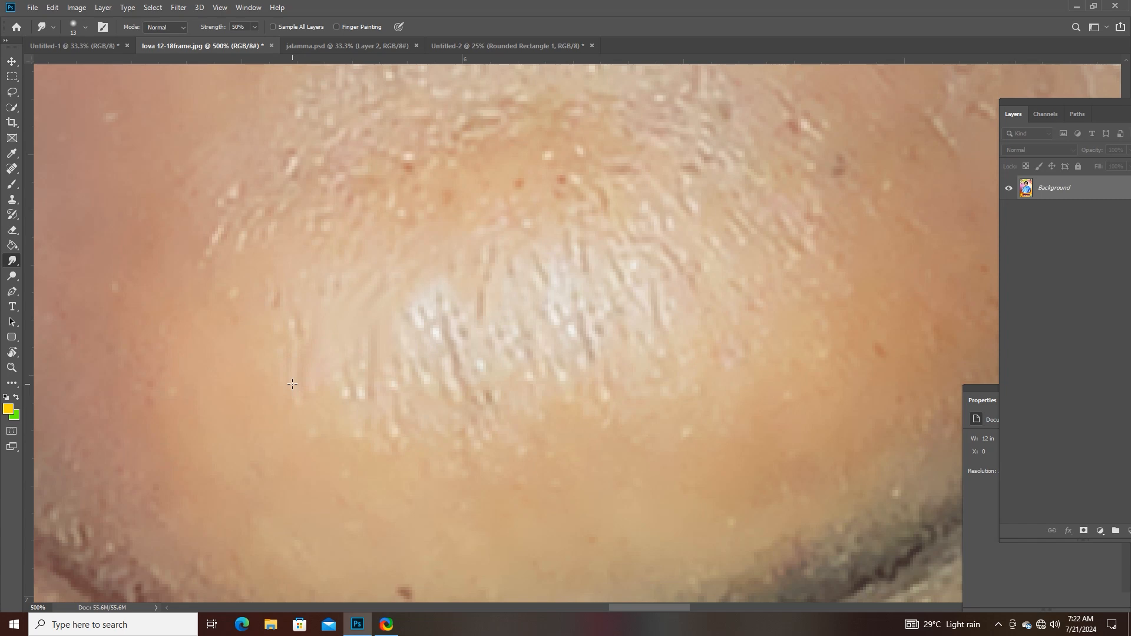
{"action": "right_click", "coordinate": [12, 261]}
{"action": "left_click", "coordinate": [54, 284]}
{"action": "left_click_drag", "start_coordinate": [458, 368], "coordinate": [427, 352]}
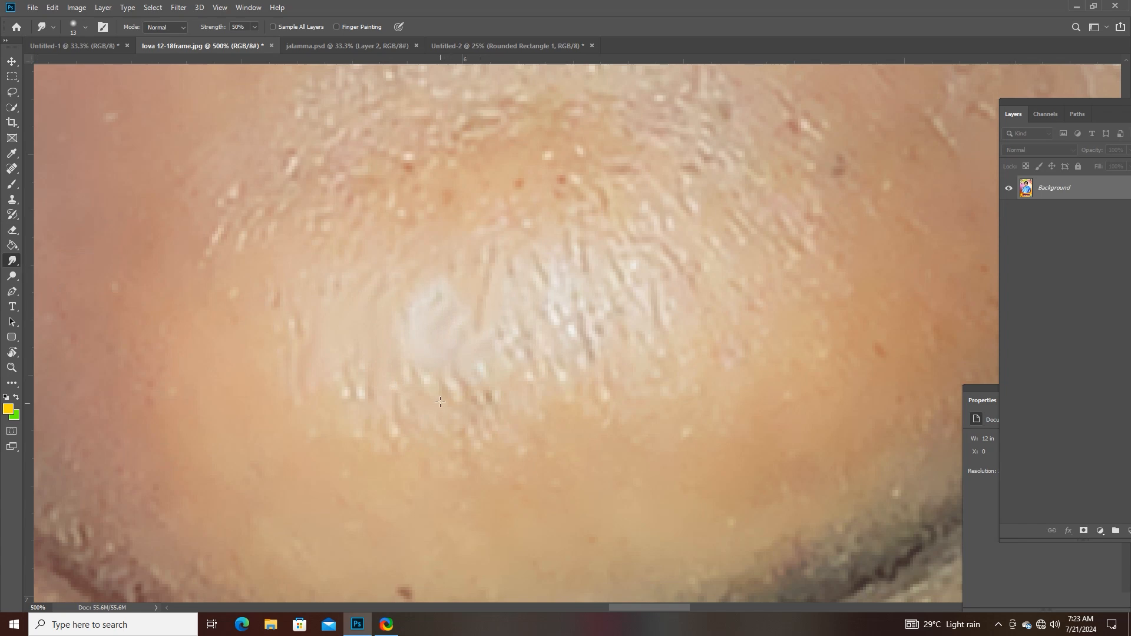
{"action": "mouse_move", "coordinate": [441, 401]}
{"action": "left_mouse_down"}
{"action": "mouse_move", "coordinate": [453, 431]}
{"action": "mouse_move", "coordinate": [462, 418]}
{"action": "mouse_move", "coordinate": [380, 416]}
{"action": "mouse_move", "coordinate": [383, 397]}
{"action": "mouse_move", "coordinate": [417, 372]}
{"action": "left_mouse_up"}
- Minimise the ShareX window and select the Dodge tool for the portrait on Layer 1
{"action": "left_click", "coordinate": [17, 277]}
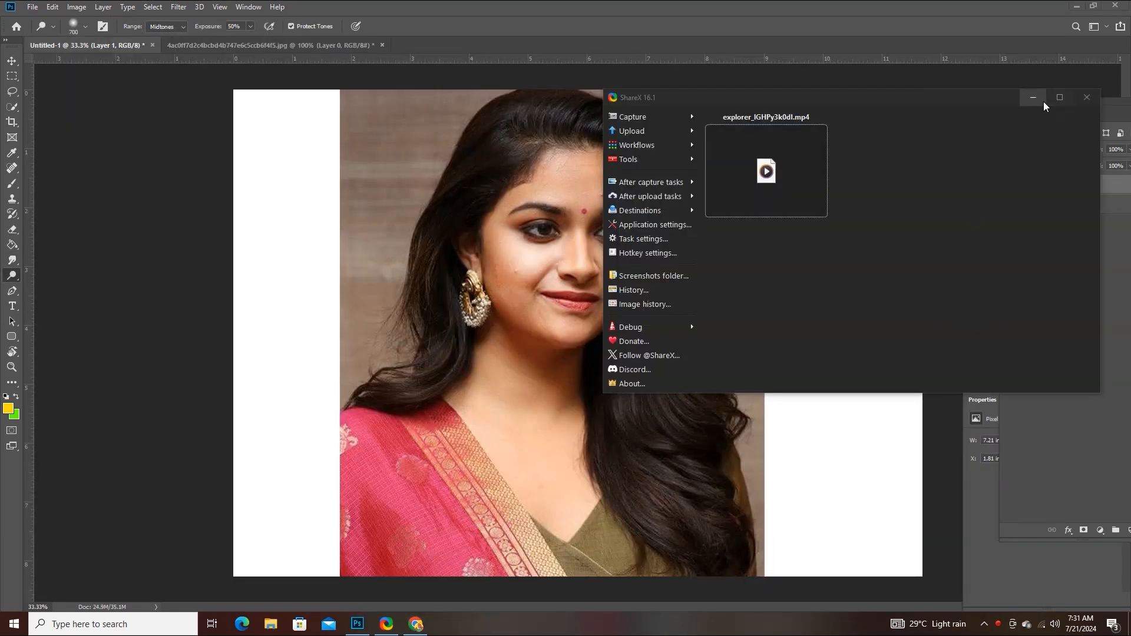
{"action": "left_click", "coordinate": [1036, 99]}
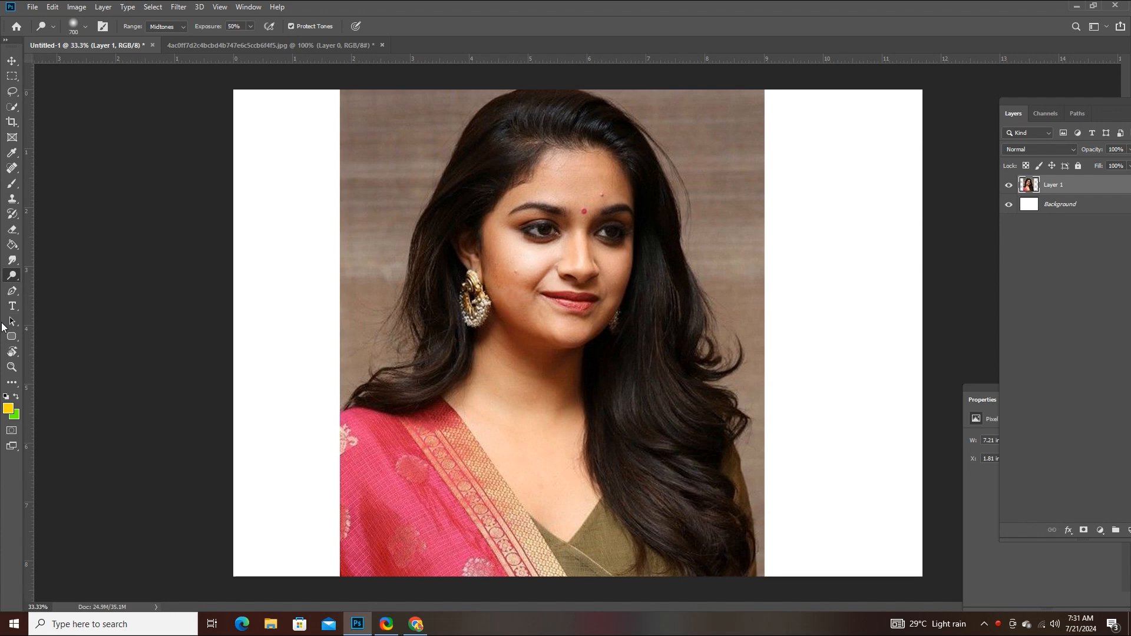
{"action": "right_click", "coordinate": [8, 278]}
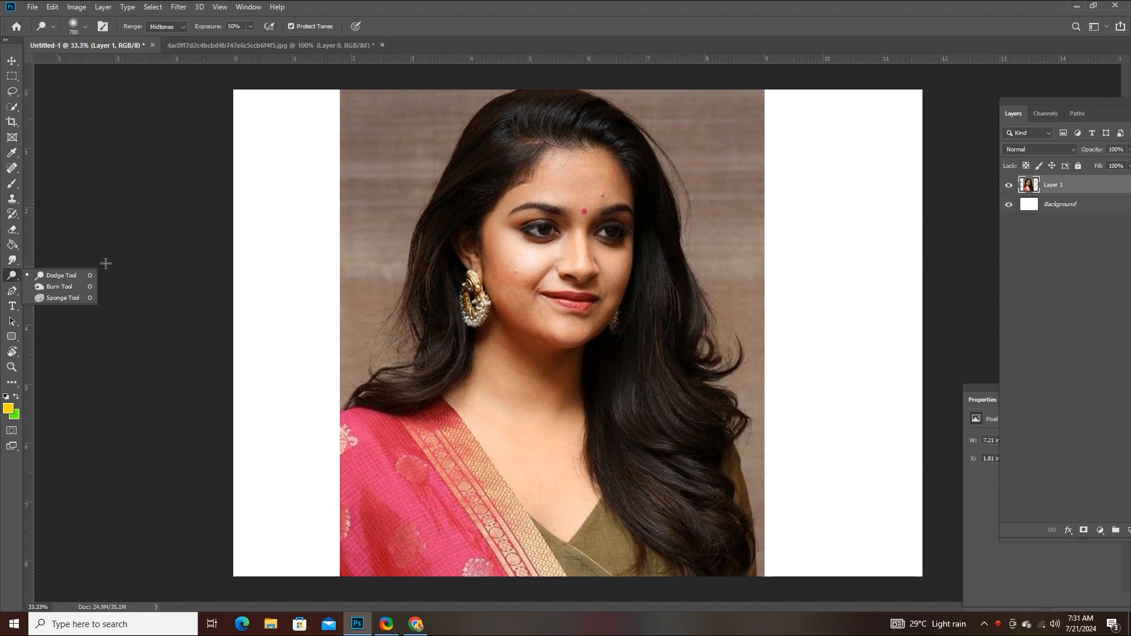
{"action": "left_click", "coordinate": [66, 277]}
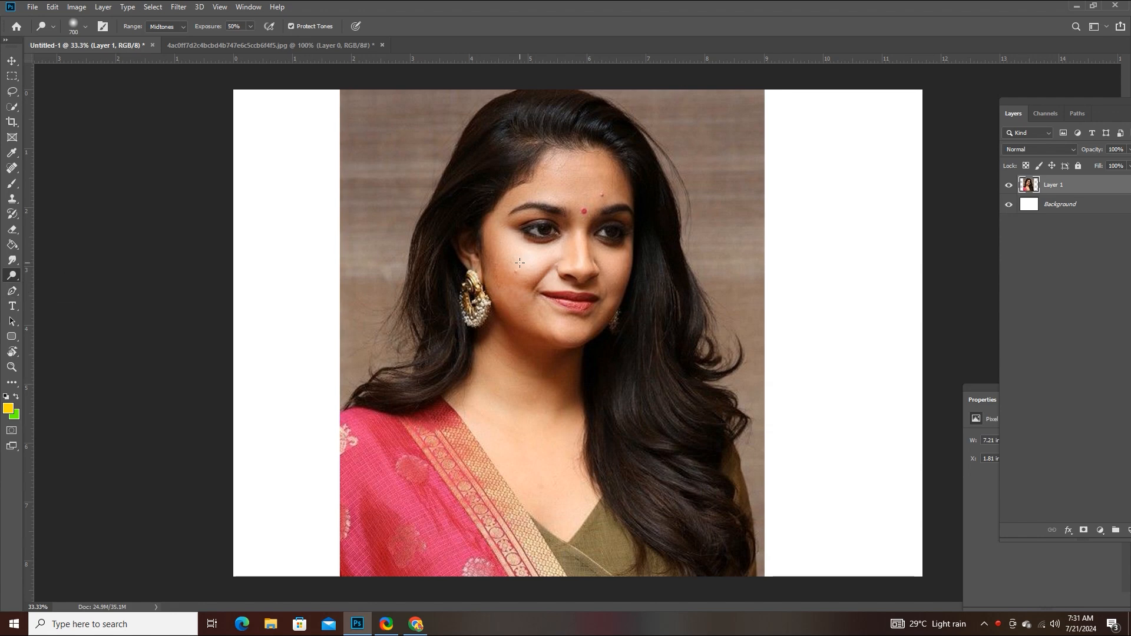
- Lighten the far cheek below the woman's eye using the Dodge tool on Midtones at 50% exposure, and undo the strokes
{"action": "key", "text": "ctrl+plus"}
{"action": "key", "text": "ctrl+plus"}
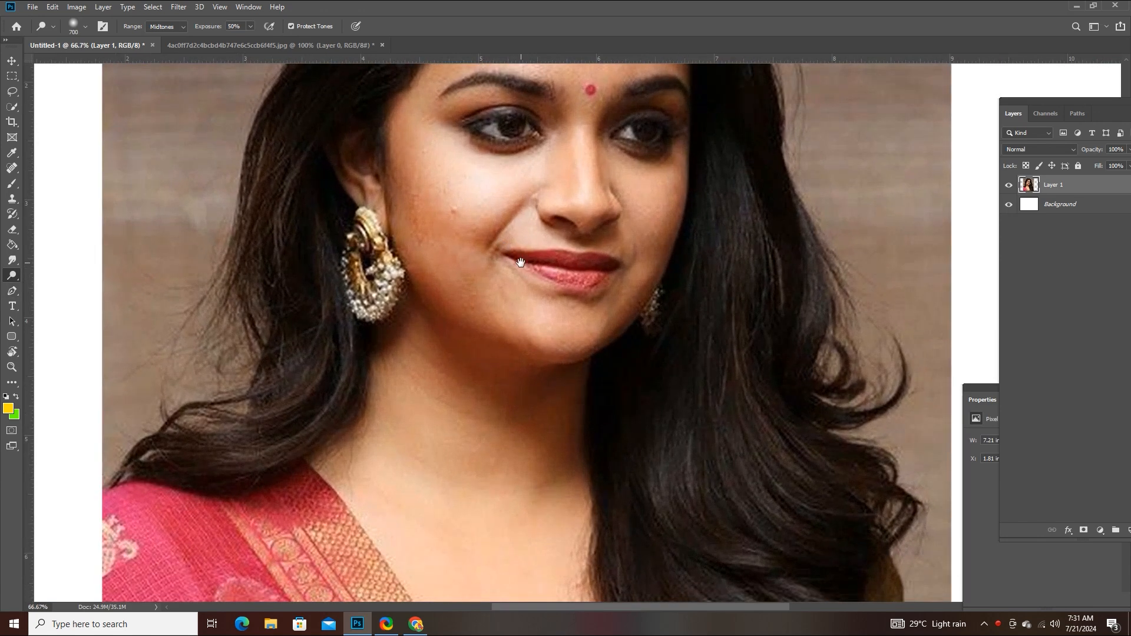
{"action": "mouse_move", "coordinate": [520, 263]}
{"action": "left_mouse_down"}
{"action": "mouse_move", "coordinate": [514, 334]}
{"action": "mouse_move", "coordinate": [460, 404]}
{"action": "left_mouse_up"}
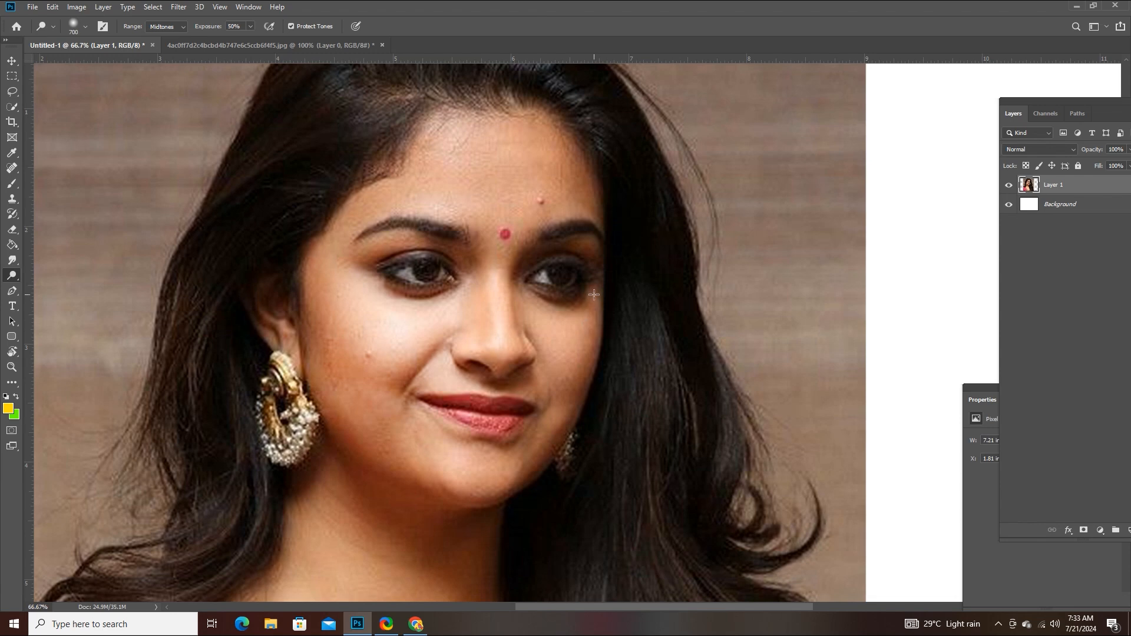
{"action": "mouse_move", "coordinate": [594, 294]}
{"action": "left_mouse_down"}
{"action": "mouse_move", "coordinate": [565, 312]}
{"action": "mouse_move", "coordinate": [590, 288]}
{"action": "mouse_move", "coordinate": [587, 297]}
{"action": "mouse_move", "coordinate": [571, 221]}
{"action": "mouse_move", "coordinate": [597, 297]}
{"action": "mouse_move", "coordinate": [548, 360]}
{"action": "mouse_move", "coordinate": [569, 395]}
{"action": "mouse_move", "coordinate": [577, 377]}
{"action": "left_mouse_up"}
{"action": "key", "text": "ctrl+z"}
{"action": "key", "text": "ctrl+z"}
{"action": "key", "text": "ctrl+z"}
- Dodge the skin around the far eye and temple heavily with repeated strokes, and undo them
{"action": "mouse_move", "coordinate": [569, 302]}
{"action": "left_mouse_down"}
{"action": "mouse_move", "coordinate": [566, 395]}
{"action": "mouse_move", "coordinate": [531, 412]}
{"action": "mouse_move", "coordinate": [589, 347]}
{"action": "left_mouse_up"}
{"action": "key", "text": "ctrl+z"}
{"action": "key", "text": "ctrl+z"}
{"action": "key", "text": "ctrl+z"}
{"action": "key", "text": "ctrl+z"}
{"action": "key", "text": "ctrl+z"}
{"action": "key", "text": "ctrl+z"}
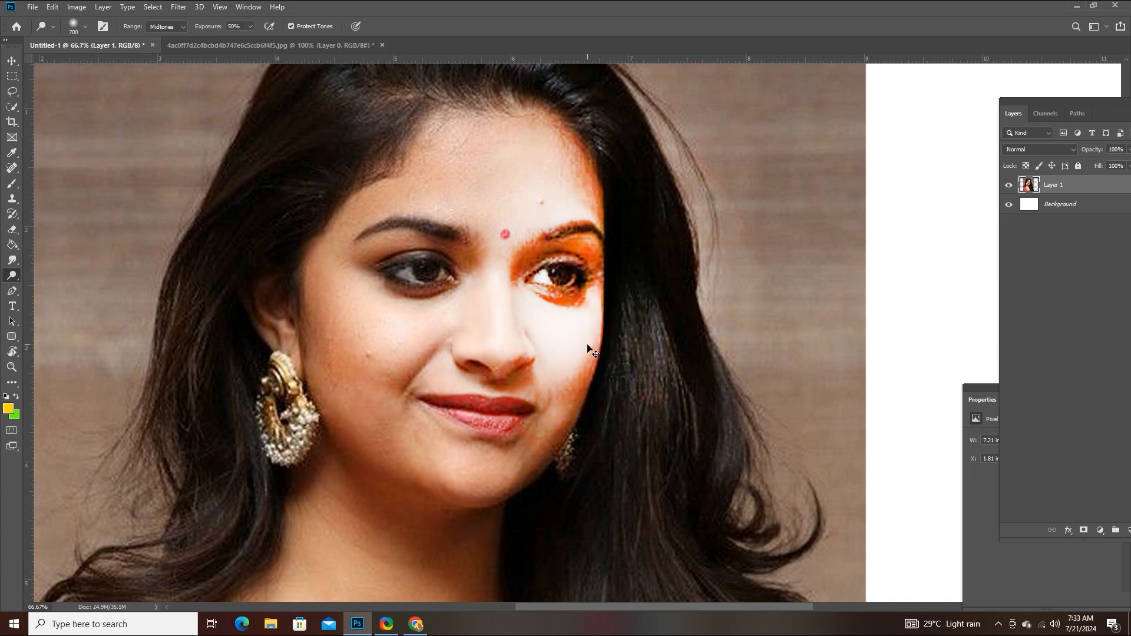
{"action": "key", "text": "ctrl+z"}
{"action": "key", "text": "ctrl+z"}
{"action": "key", "text": "ctrl+z"}
{"action": "key", "text": "ctrl+z"}
{"action": "key", "text": "ctrl+z"}
{"action": "key", "text": "ctrl+z"}
{"action": "key", "text": "ctrl+z"}
{"action": "key", "text": "ctrl+z"}
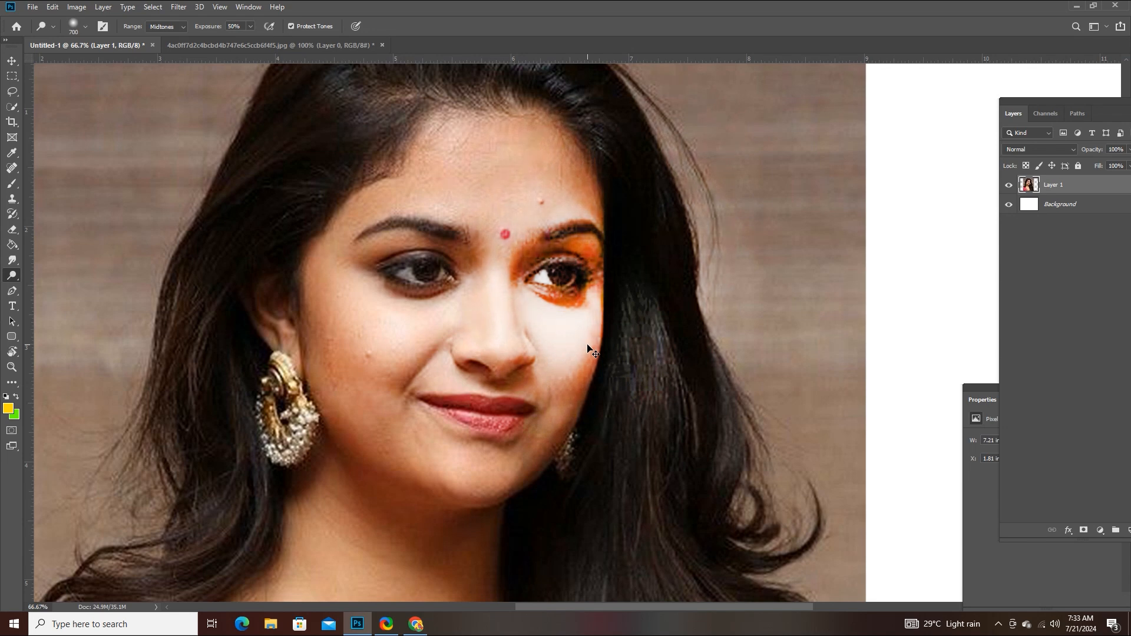
{"action": "key", "text": "ctrl+z"}
{"action": "key", "text": "ctrl+z"}
{"action": "key", "text": "ctrl+z"}
{"action": "key", "text": "ctrl+z"}
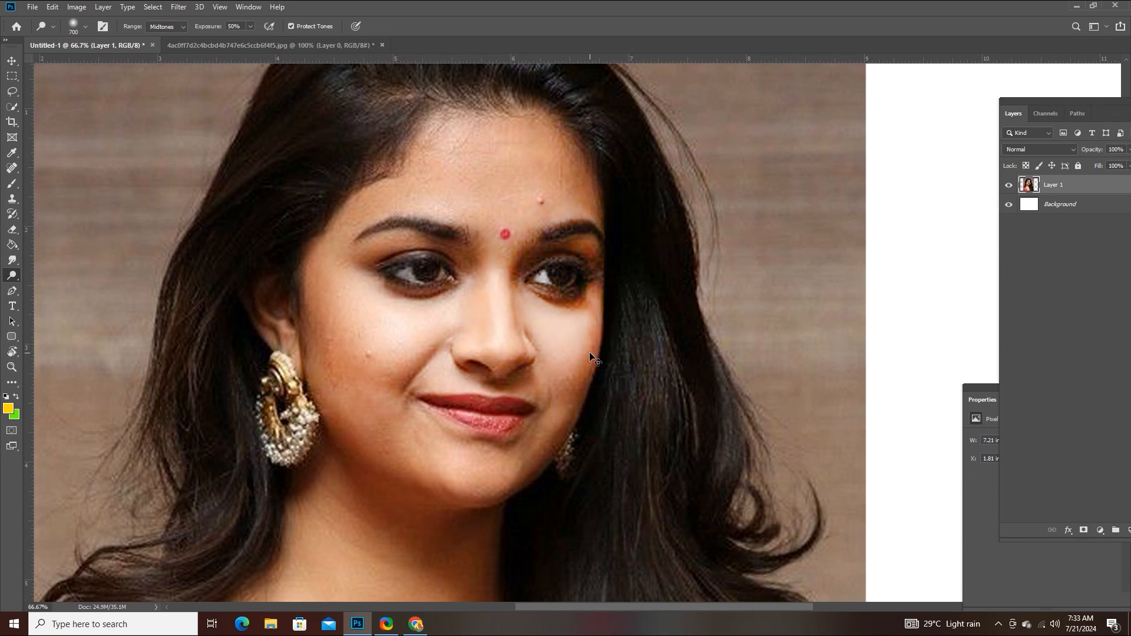
- Brighten the far eye and the cheek beneath it once more with the Dodge tool, and undo the strokes
{"action": "mouse_move", "coordinate": [564, 280]}
{"action": "left_mouse_down"}
{"action": "mouse_move", "coordinate": [567, 325]}
{"action": "mouse_move", "coordinate": [572, 306]}
{"action": "left_mouse_up"}
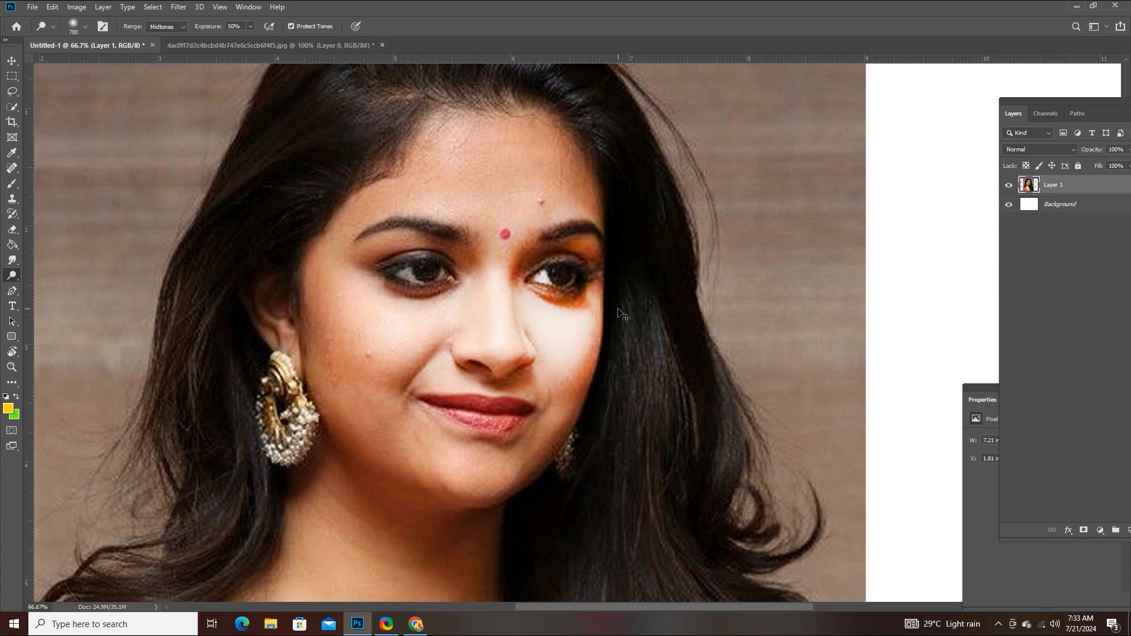
{"action": "key", "text": "ctrl+z"}
{"action": "key", "text": "ctrl+z"}
{"action": "key", "text": "ctrl+z"}
{"action": "key", "text": "ctrl+z"}
{"action": "key", "text": "ctrl+z"}
{"action": "key", "text": "ctrl+z"}
{"action": "key", "text": "ctrl+z"}
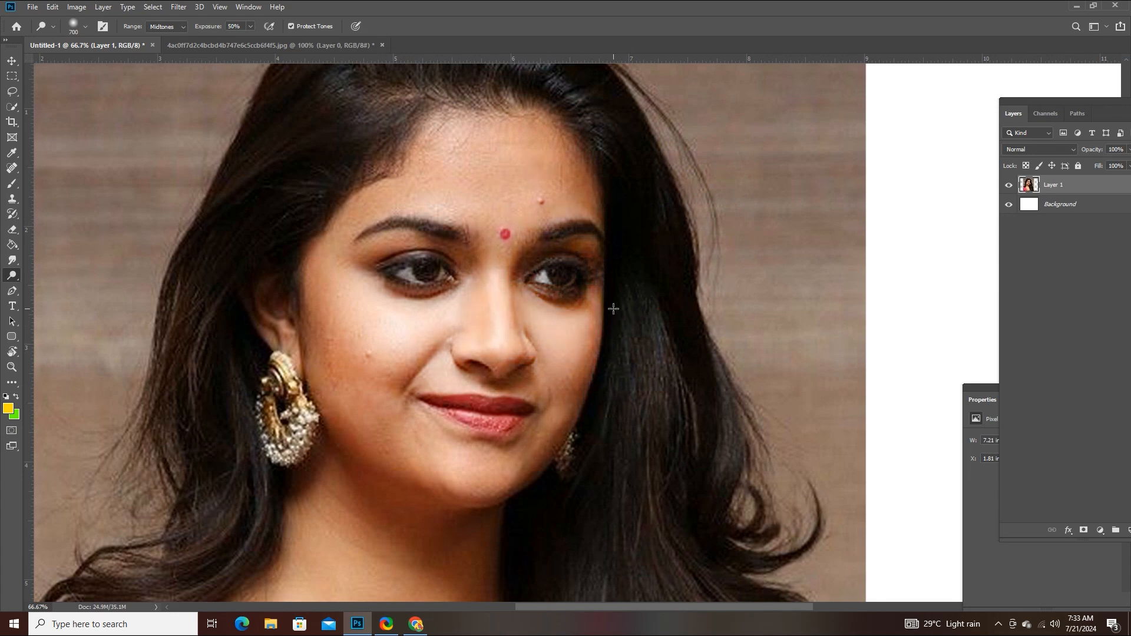
- Select the Burn tool, try darkening the forehead above the bindi at 50% exposure, and undo the strokes
{"action": "right_click", "coordinate": [12, 275]}
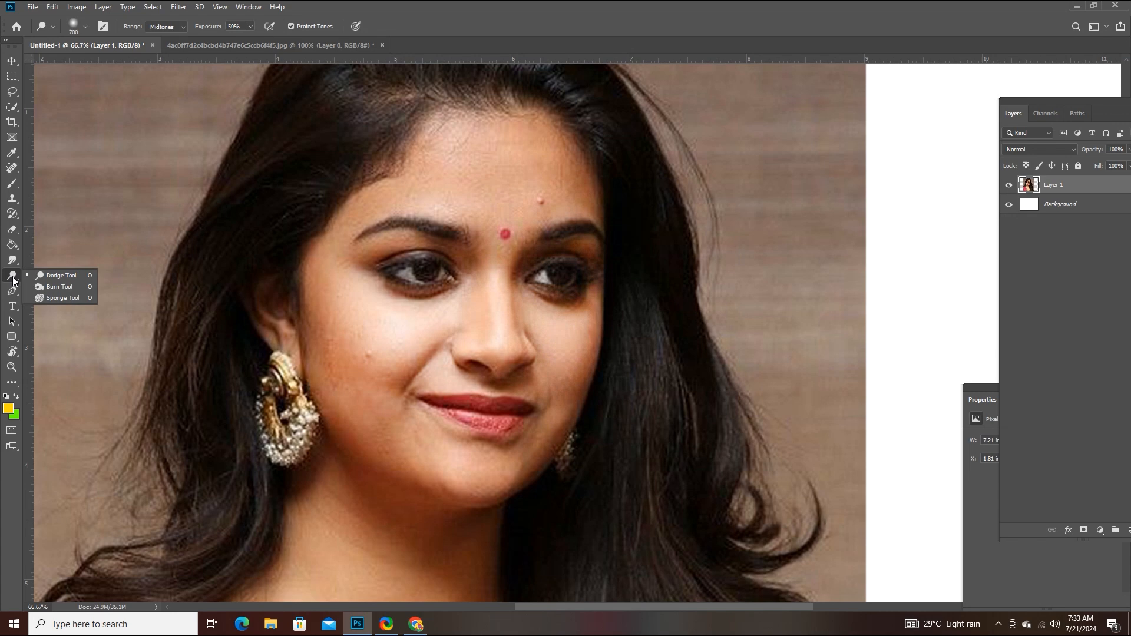
{"action": "left_click", "coordinate": [55, 288]}
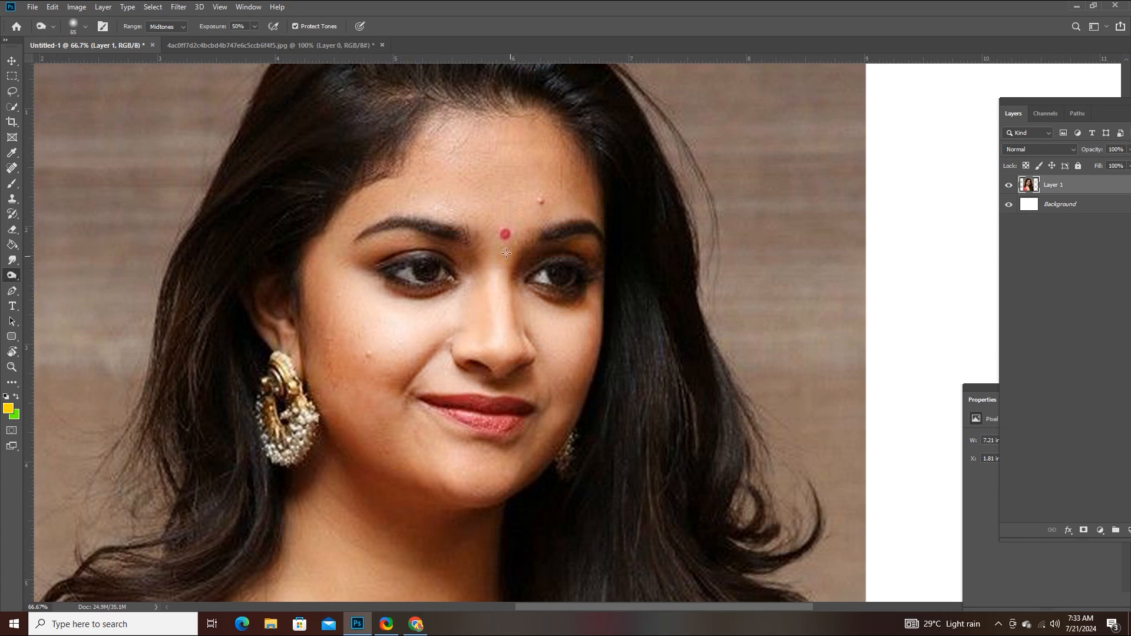
{"action": "left_click", "coordinate": [517, 201]}
{"action": "mouse_move", "coordinate": [530, 202]}
{"action": "left_mouse_down"}
{"action": "mouse_move", "coordinate": [486, 198]}
{"action": "mouse_move", "coordinate": [589, 214]}
{"action": "left_mouse_up"}
{"action": "key", "text": "ctrl+z"}
- Enlarge the Burn brush to 2100 px, try darkening the woman's near cheek, and undo it
{"action": "key", "text": "ctrl+z"}
{"action": "key", "text": "bracketright"}
{"action": "key", "text": "bracketright"}
{"action": "key", "text": "bracketright"}
{"action": "key", "text": "bracketright"}
{"action": "key", "text": "bracketright"}
{"action": "key", "text": "bracketright"}
{"action": "key", "text": "bracketright"}
{"action": "key", "text": "bracketright"}
{"action": "key", "text": "bracketright"}
{"action": "key", "text": "bracketright"}
{"action": "key", "text": "bracketright"}
{"action": "key", "text": "bracketright"}
{"action": "key", "text": "bracketright"}
{"action": "key", "text": "bracketright"}
{"action": "key", "text": "bracketright"}
{"action": "key", "text": "bracketright"}
{"action": "key", "text": "bracketright"}
{"action": "key", "text": "bracketright"}
{"action": "key", "text": "bracketright"}
{"action": "key", "text": "bracketright"}
{"action": "key", "text": "bracketright"}
{"action": "key", "text": "bracketright"}
{"action": "key", "text": "bracketright"}
{"action": "key", "text": "bracketright"}
{"action": "key", "text": "bracketright"}
{"action": "key", "text": "bracketright"}
{"action": "key", "text": "bracketright"}
{"action": "left_click", "coordinate": [379, 331]}
{"action": "key", "text": "ctrl+z"}
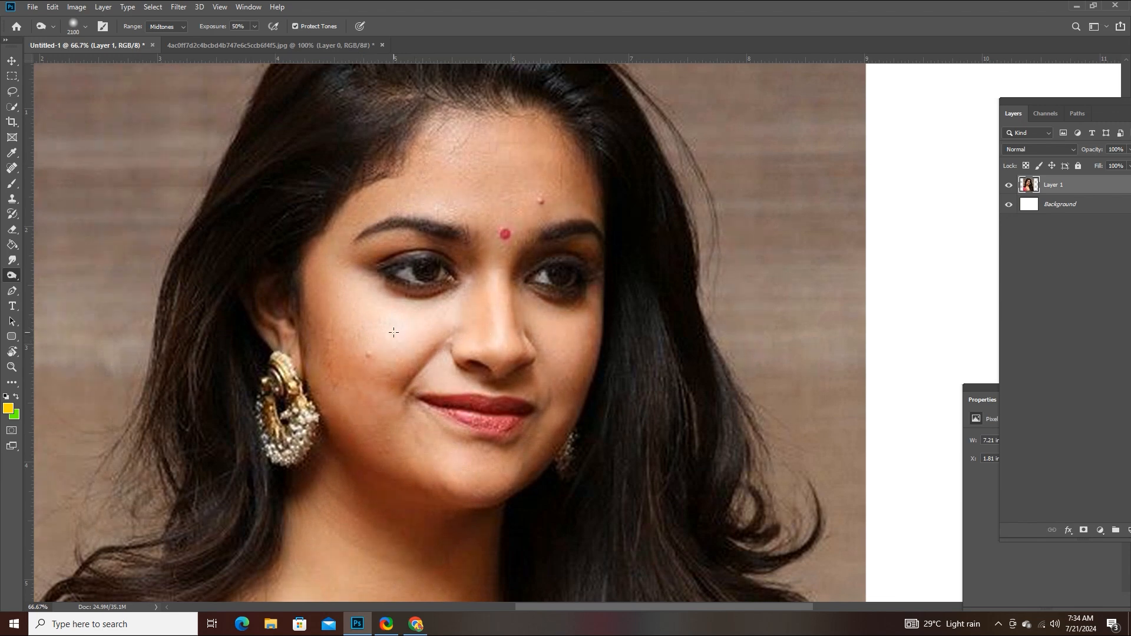
- Set the Burn brush to 1100 px and darken the near cheek and surrounding face in the Midtones range
{"action": "key", "text": "bracketleft"}
{"action": "key", "text": "bracketleft"}
{"action": "key", "text": "bracketleft"}
{"action": "key", "text": "bracketleft"}
{"action": "key", "text": "bracketleft"}
{"action": "key", "text": "bracketleft"}
{"action": "key", "text": "bracketleft"}
{"action": "key", "text": "bracketleft"}
{"action": "key", "text": "bracketleft"}
{"action": "key", "text": "bracketleft"}
{"action": "key", "text": "bracketleft"}
{"action": "key", "text": "bracketleft"}
{"action": "key", "text": "bracketleft"}
{"action": "key", "text": "bracketleft"}
{"action": "key", "text": "bracketleft"}
{"action": "key", "text": "bracketleft"}
{"action": "key", "text": "bracketleft"}
{"action": "key", "text": "bracketleft"}
{"action": "key", "text": "bracketleft"}
{"action": "key", "text": "bracketleft"}
{"action": "key", "text": "bracketright"}
{"action": "key", "text": "bracketright"}
{"action": "key", "text": "bracketright"}
{"action": "key", "text": "bracketright"}
{"action": "key", "text": "bracketright"}
{"action": "key", "text": "bracketright"}
{"action": "key", "text": "bracketright"}
{"action": "key", "text": "bracketright"}
{"action": "left_click", "coordinate": [398, 349]}
{"action": "left_click_drag", "start_coordinate": [398, 349], "coordinate": [396, 349]}
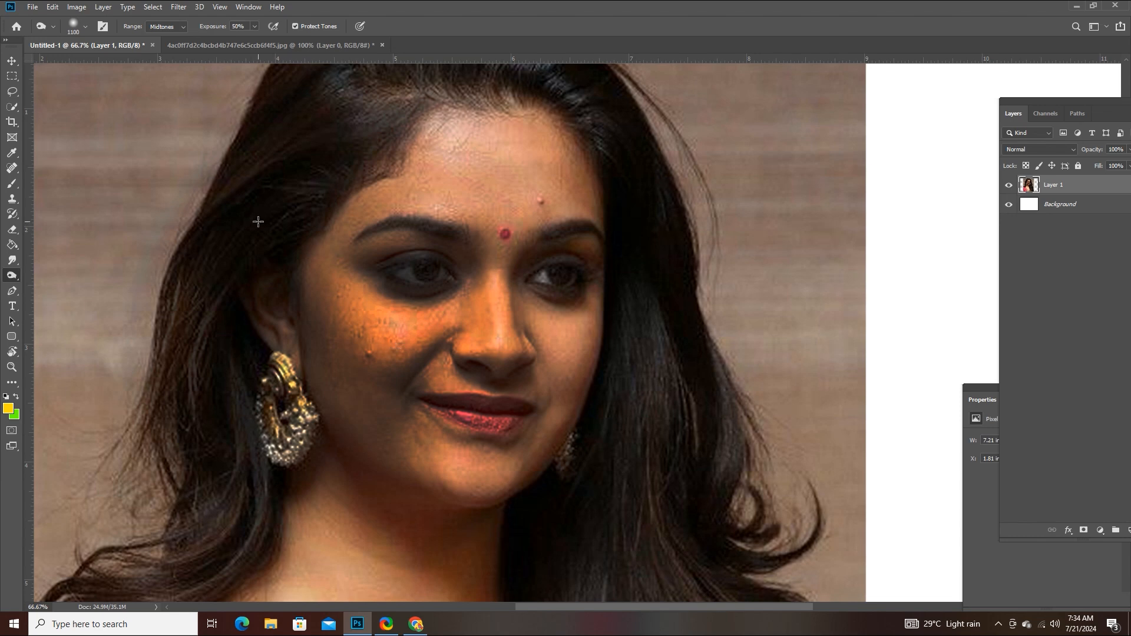
- Select the Sponge tool and undo the burn strokes on the face
{"action": "right_click", "coordinate": [11, 278]}
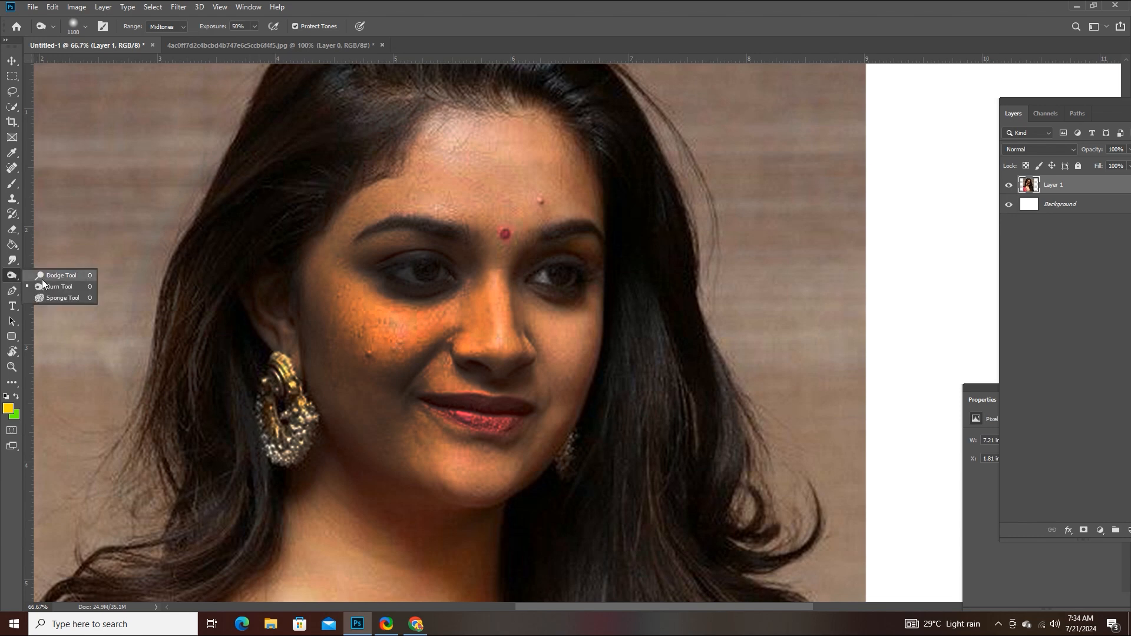
{"action": "left_click", "coordinate": [59, 295]}
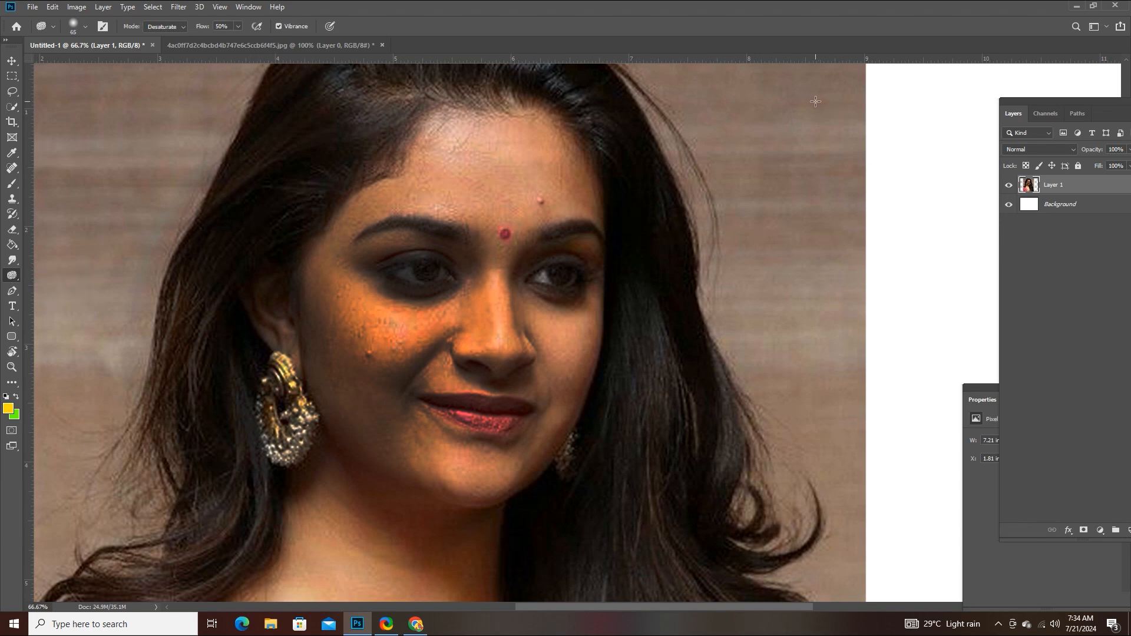
{"action": "key", "text": "ctrl+z"}
{"action": "key", "text": "ctrl+z"}
{"action": "key", "text": "ctrl+z"}
{"action": "key", "text": "ctrl+z"}
{"action": "key", "text": "ctrl+z"}
{"action": "key", "text": "ctrl+z"}
{"action": "key", "text": "ctrl+z"}
{"action": "key", "text": "ctrl+z"}
{"action": "key", "text": "ctrl+z"}
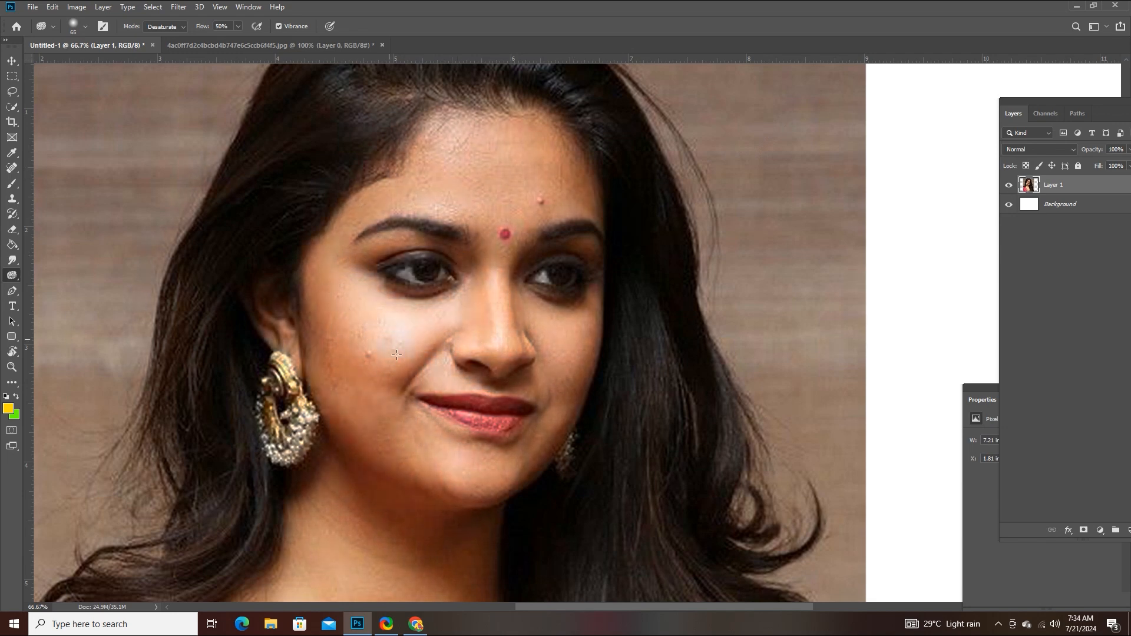
- Enlarge the Sponge brush to 1000 px and desaturate the woman's cheeks, nose, lips and chin at 50% flow
{"action": "left_click_drag", "start_coordinate": [394, 360], "coordinate": [419, 350]}
{"action": "key", "text": "ctrl+z"}
{"action": "key", "text": "bracketright"}
{"action": "key", "text": "bracketright"}
{"action": "key", "text": "bracketright"}
{"action": "key", "text": "bracketright"}
{"action": "key", "text": "bracketright"}
{"action": "key", "text": "bracketright"}
{"action": "key", "text": "bracketright"}
{"action": "key", "text": "bracketright"}
{"action": "key", "text": "bracketright"}
{"action": "key", "text": "bracketright"}
{"action": "key", "text": "bracketright"}
{"action": "key", "text": "bracketright"}
{"action": "key", "text": "bracketright"}
{"action": "key", "text": "bracketright"}
{"action": "key", "text": "bracketright"}
{"action": "key", "text": "bracketright"}
{"action": "key", "text": "bracketright"}
{"action": "mouse_move", "coordinate": [510, 427]}
{"action": "left_mouse_down"}
{"action": "mouse_move", "coordinate": [459, 421]}
{"action": "mouse_move", "coordinate": [516, 423]}
{"action": "mouse_move", "coordinate": [457, 410]}
{"action": "mouse_move", "coordinate": [515, 416]}
{"action": "mouse_move", "coordinate": [419, 410]}
{"action": "mouse_move", "coordinate": [441, 408]}
{"action": "mouse_move", "coordinate": [486, 425]}
{"action": "left_mouse_up"}
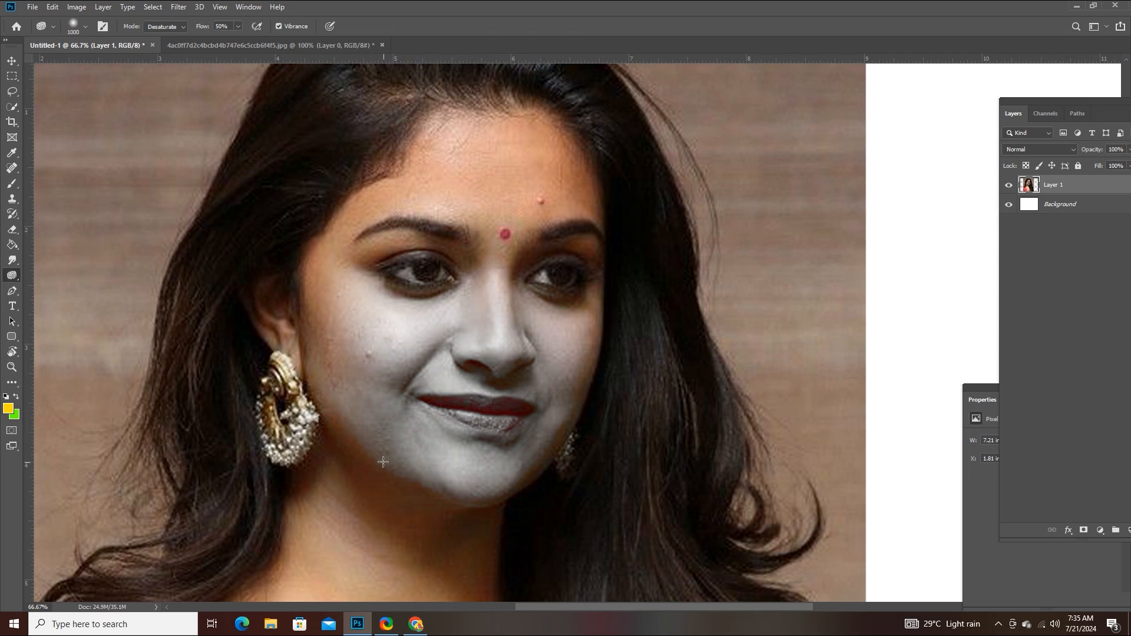
- Bring the pink saree with its gold border into view for the Sponge tool
{"action": "left_click_drag", "start_coordinate": [379, 461], "coordinate": [384, 286]}
{"action": "left_click_drag", "start_coordinate": [416, 363], "coordinate": [544, 228]}
{"action": "left_click_drag", "start_coordinate": [388, 433], "coordinate": [404, 375]}
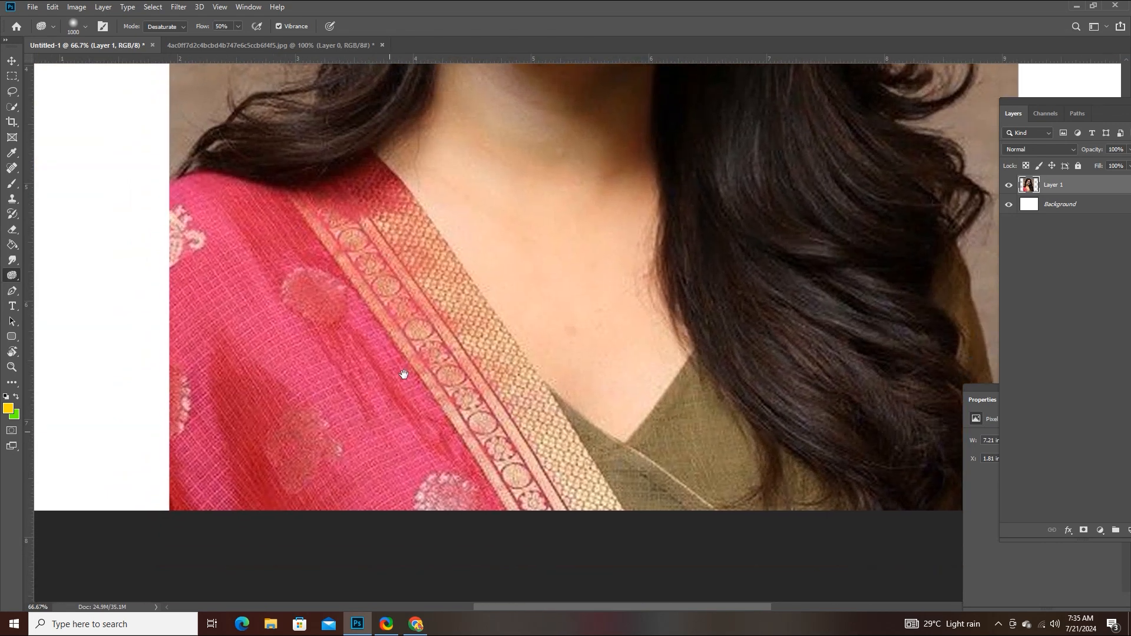